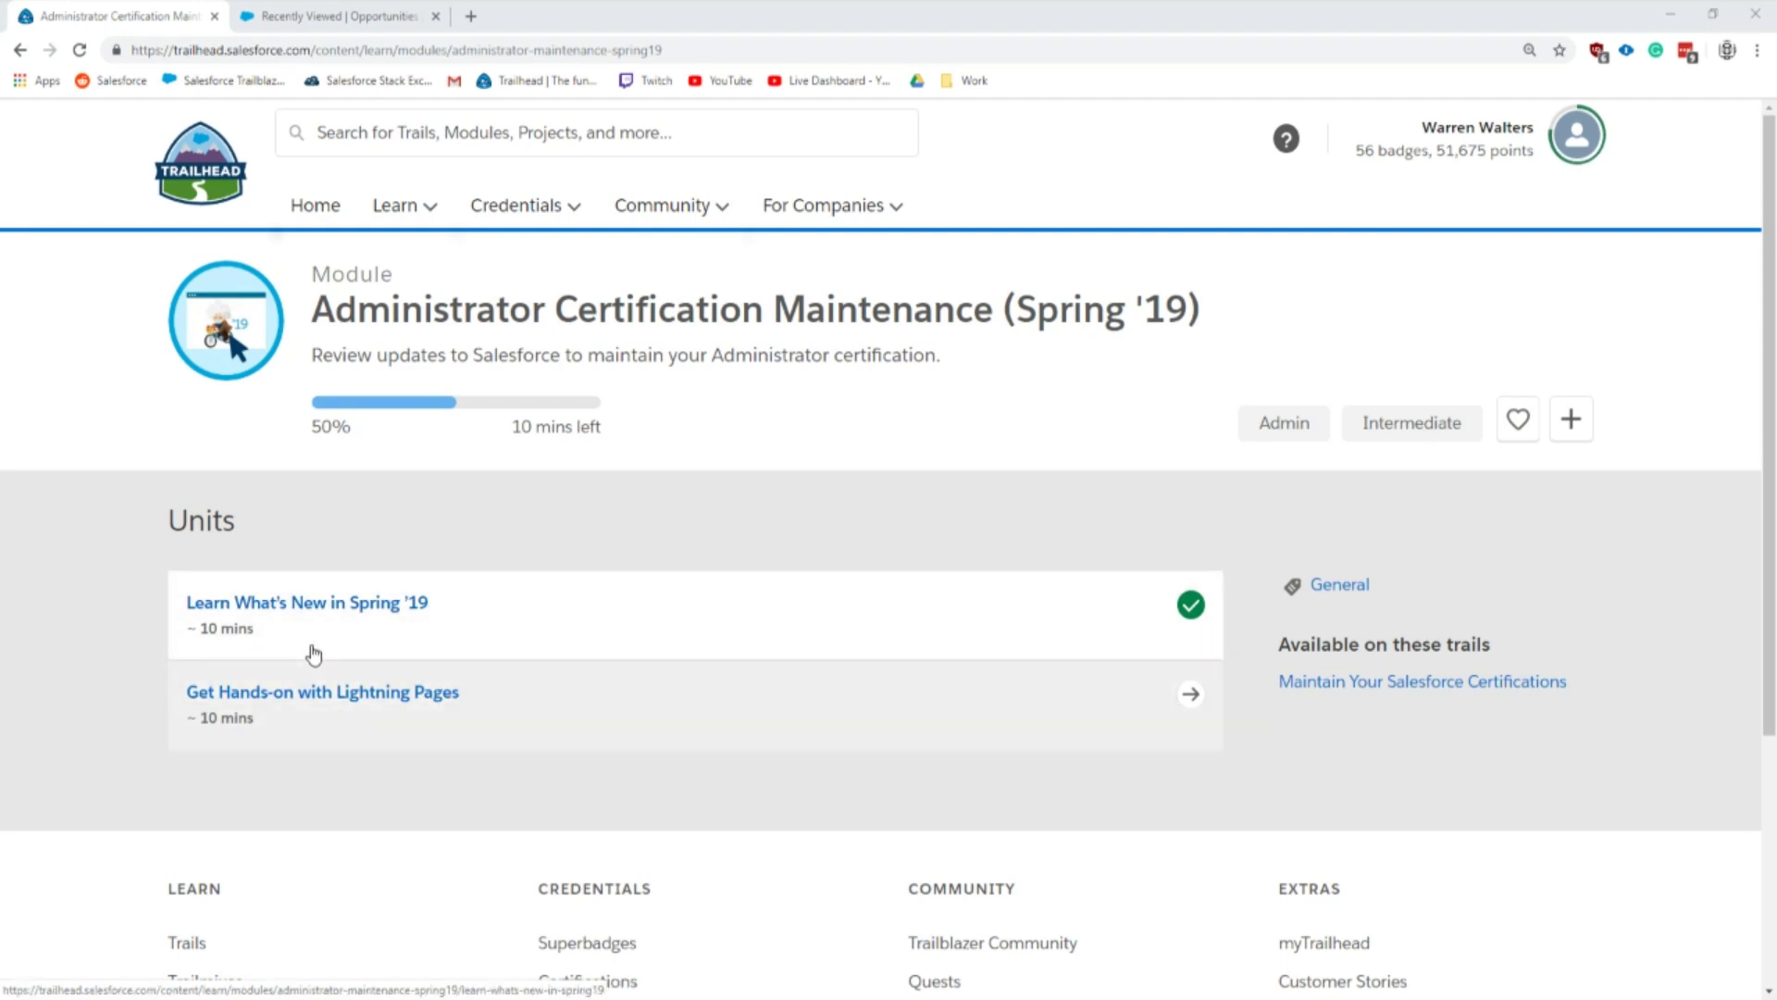
Step: Open the Learn What's New in Spring '19 unit and read the Customize the Full Sales Process section
left_click(314, 652)
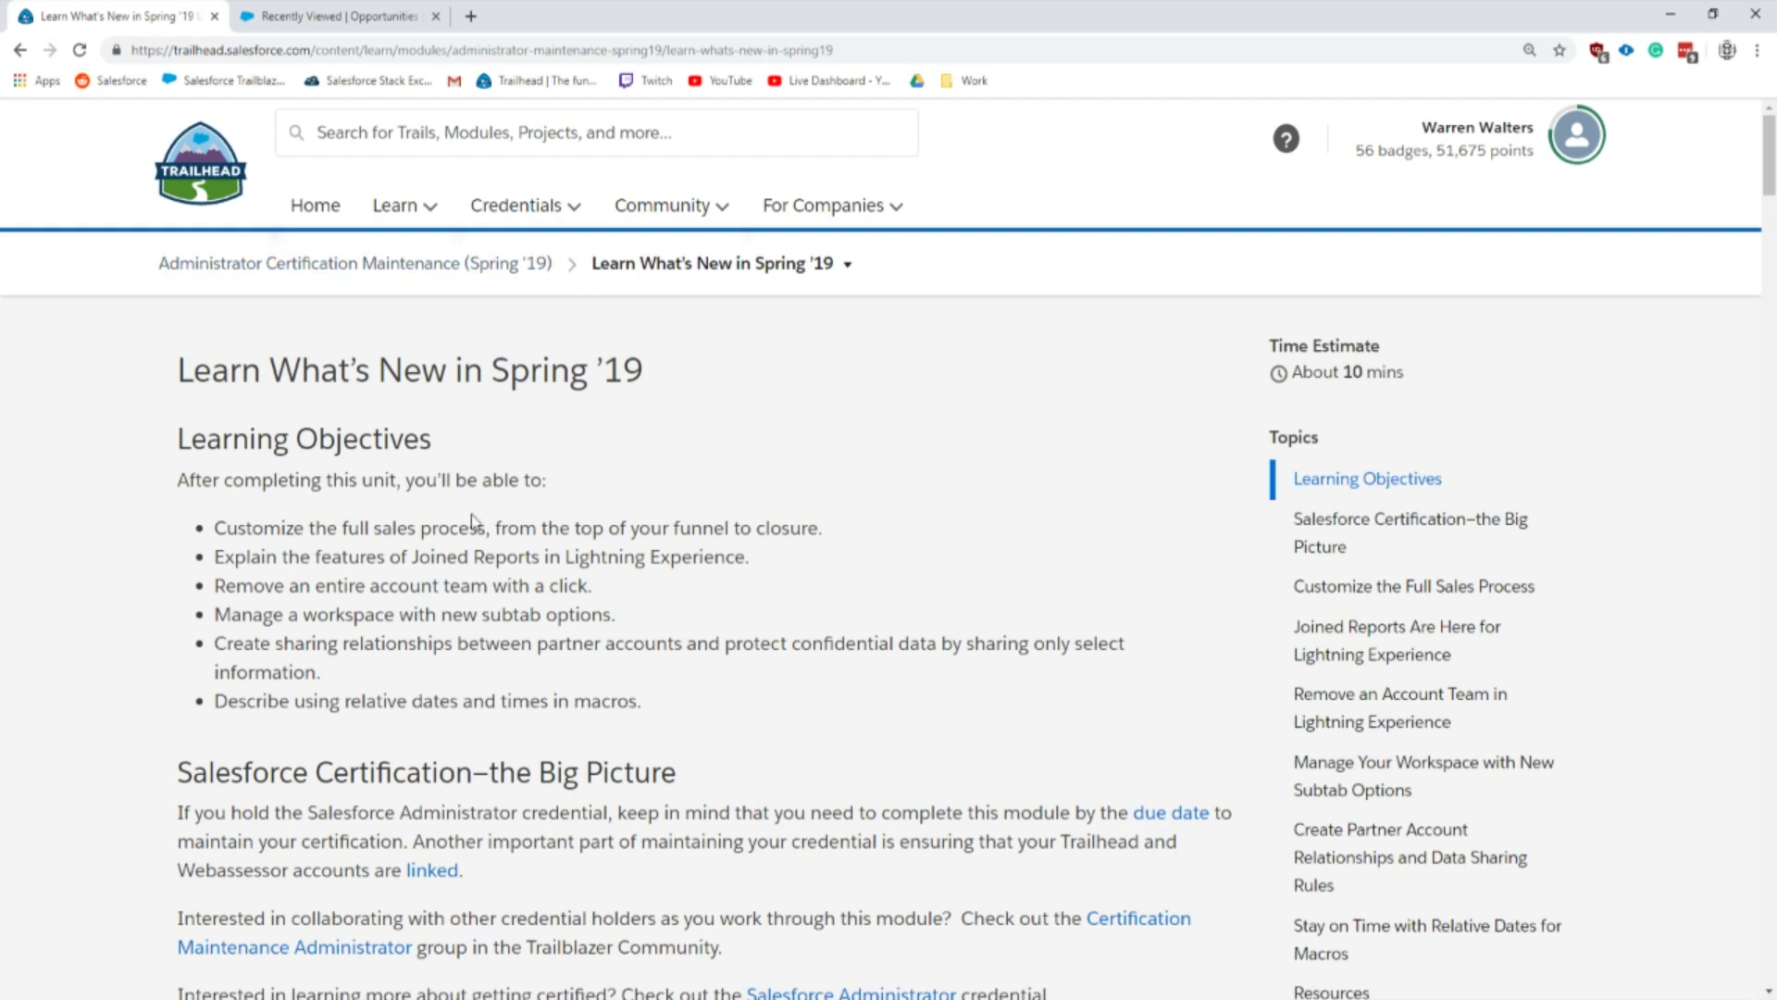
scroll(474, 520, "down", 5)
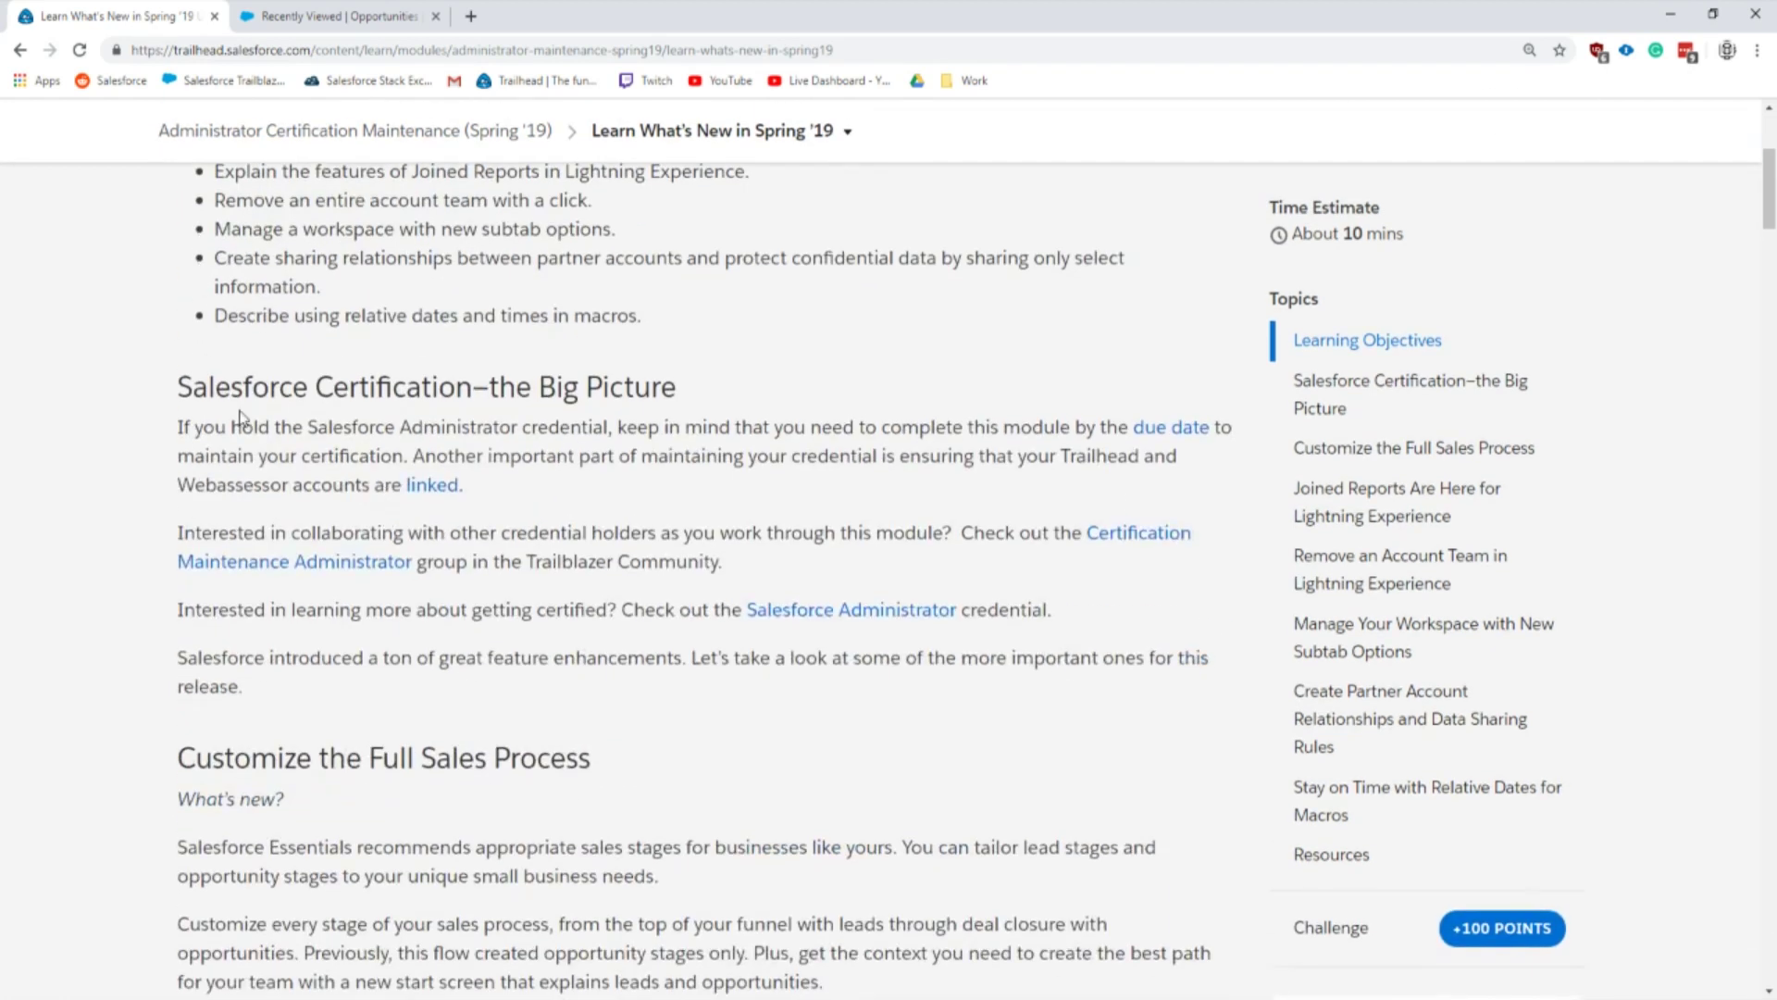
scroll(239, 417, "down", 4)
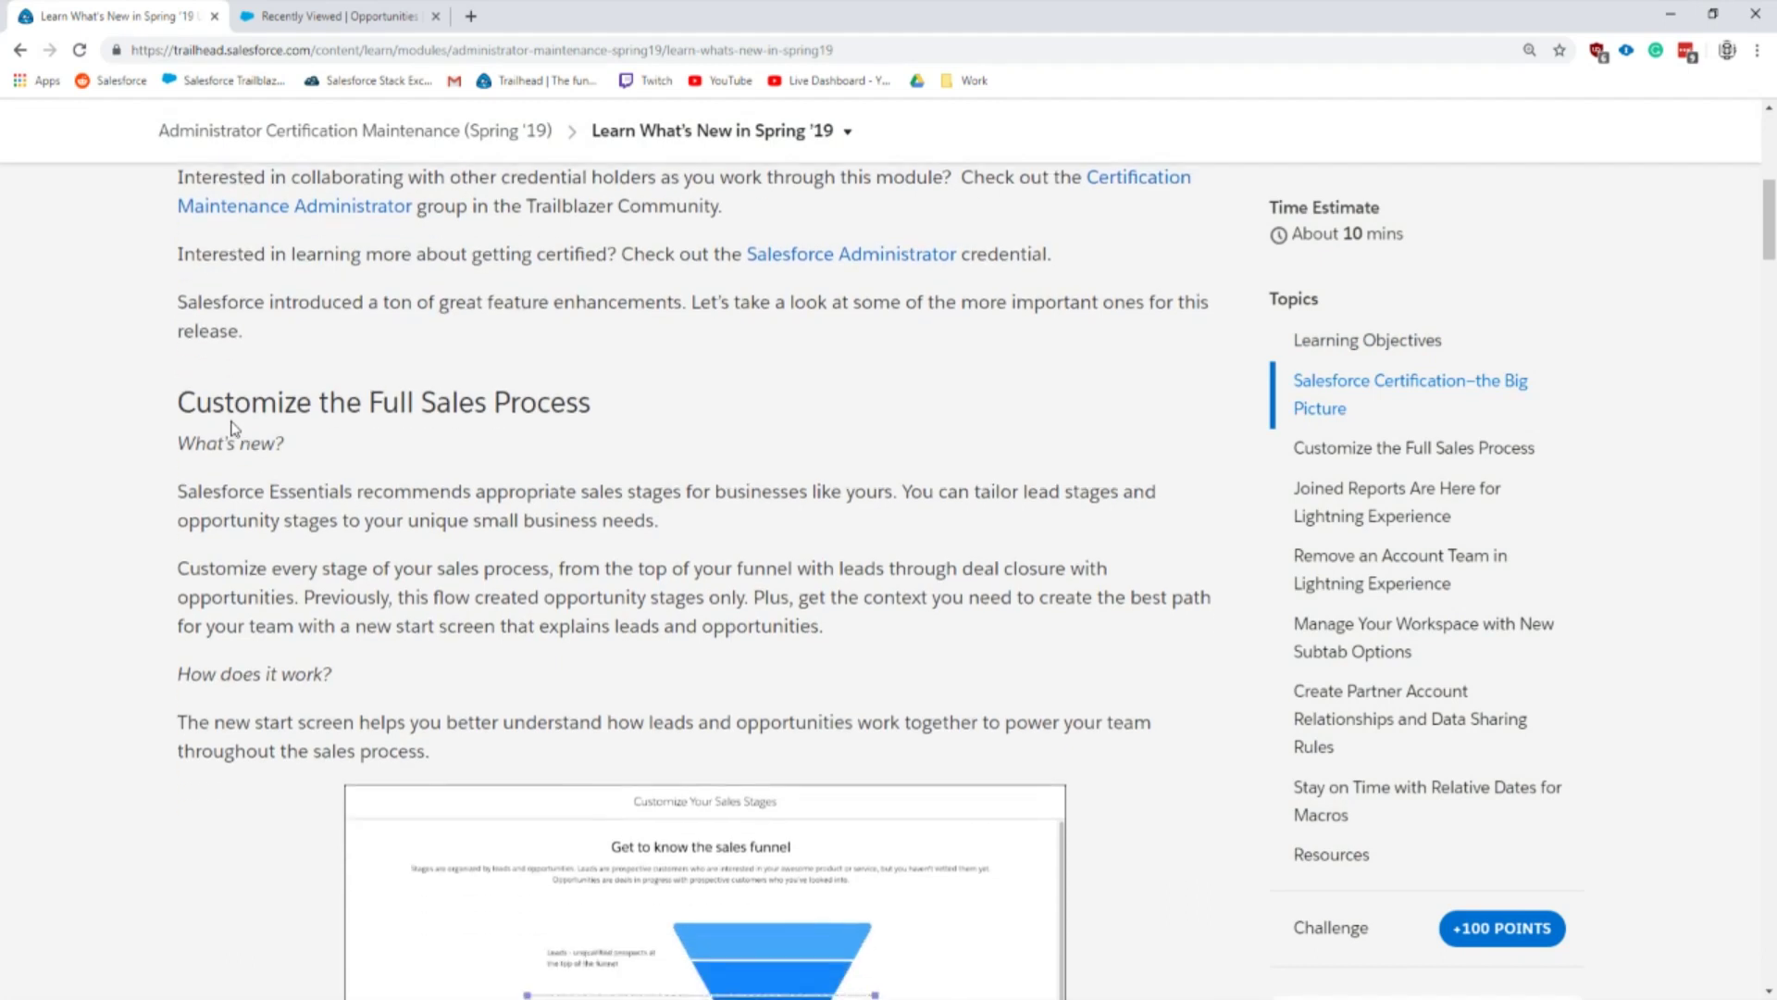
scroll(233, 429, "down", 1)
scroll(232, 421, "down", 2)
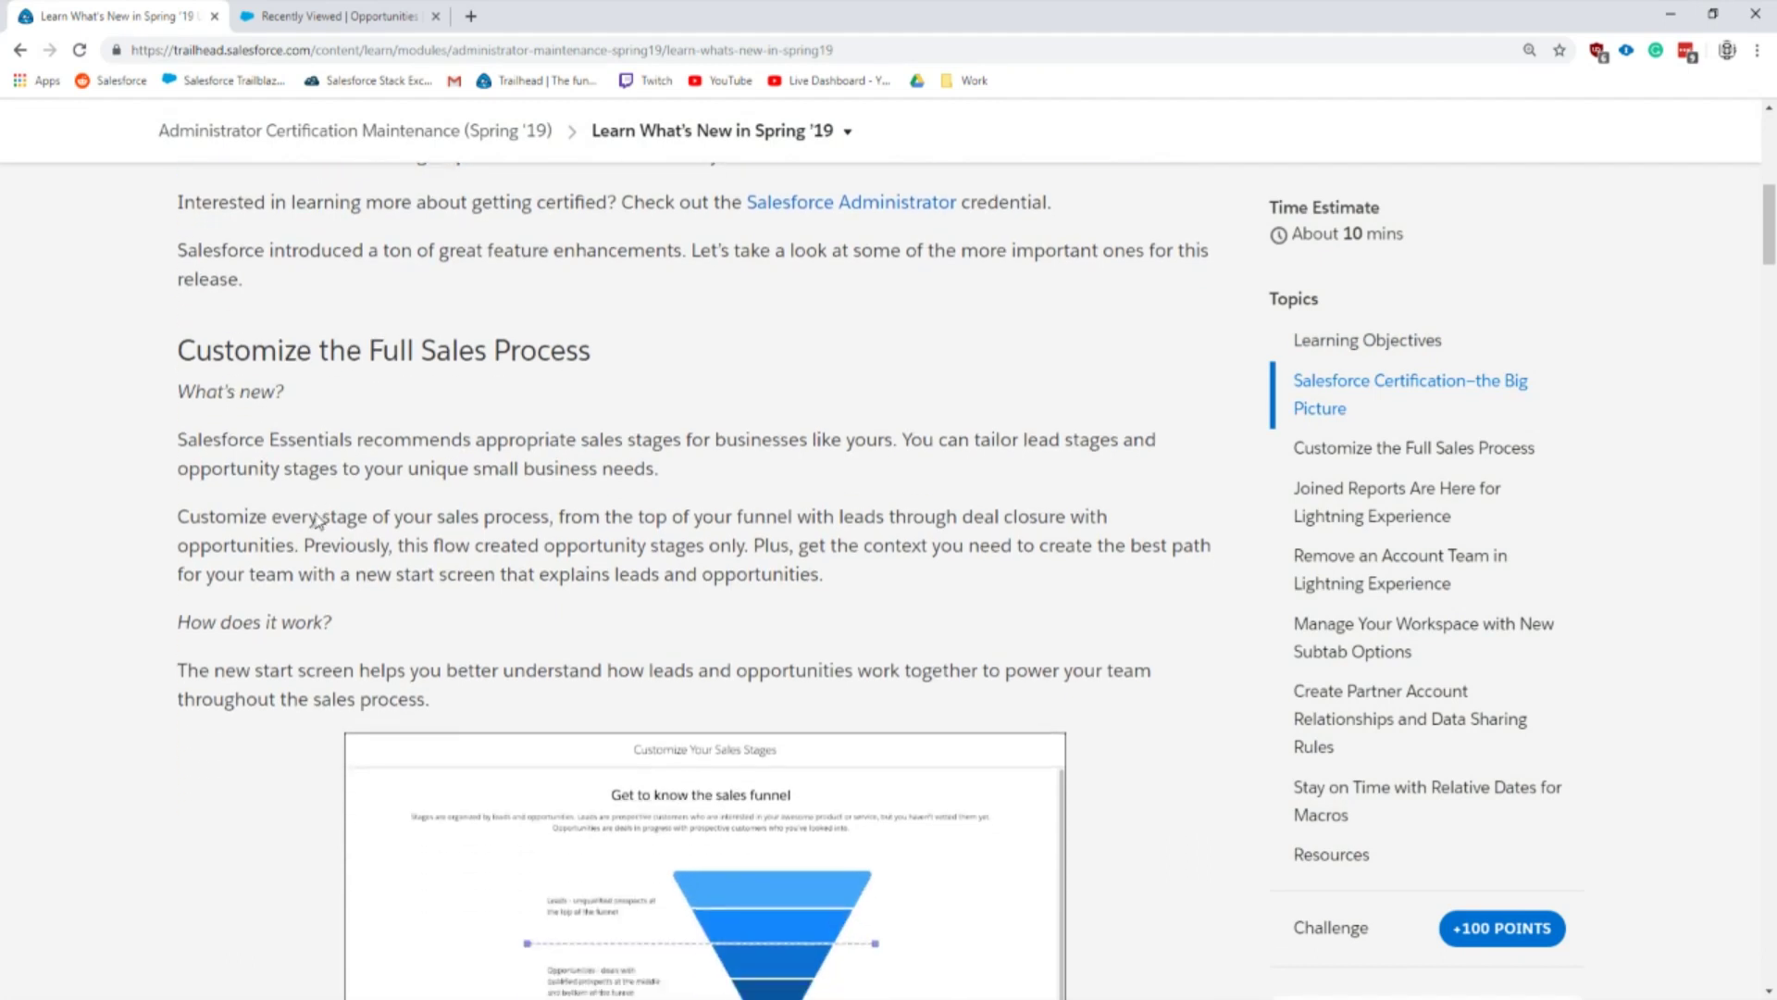
triple_click(185, 187)
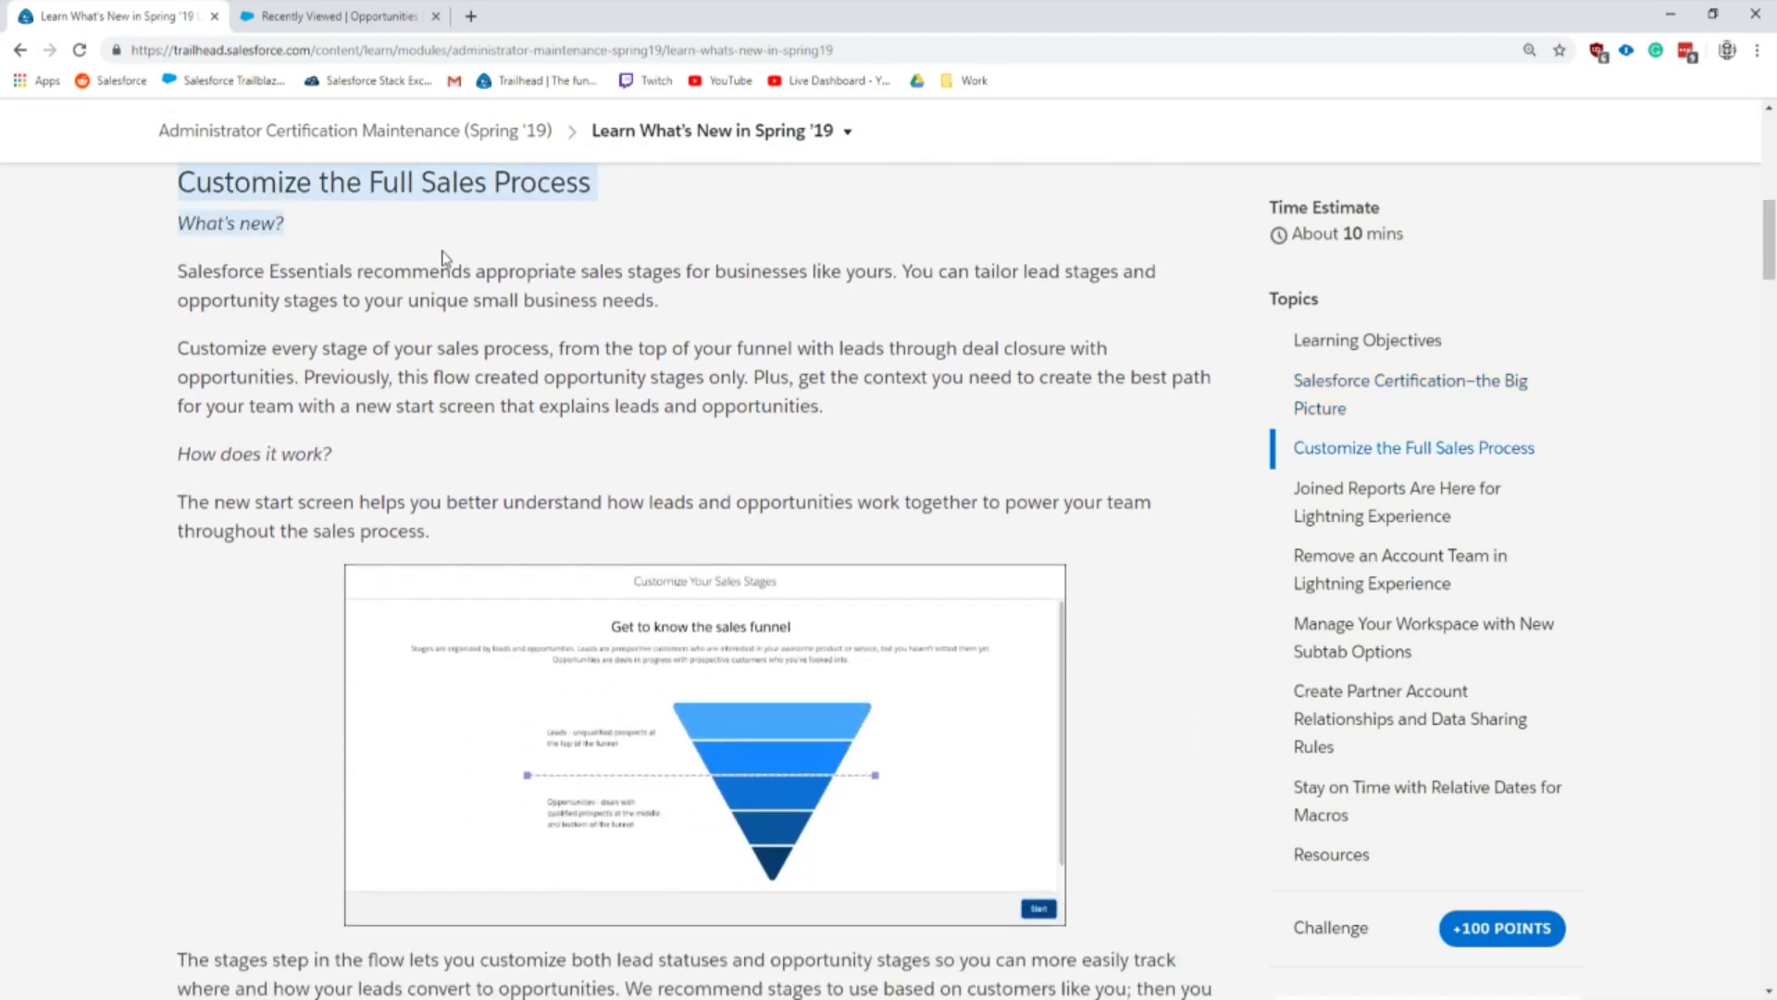
left_click(343, 426)
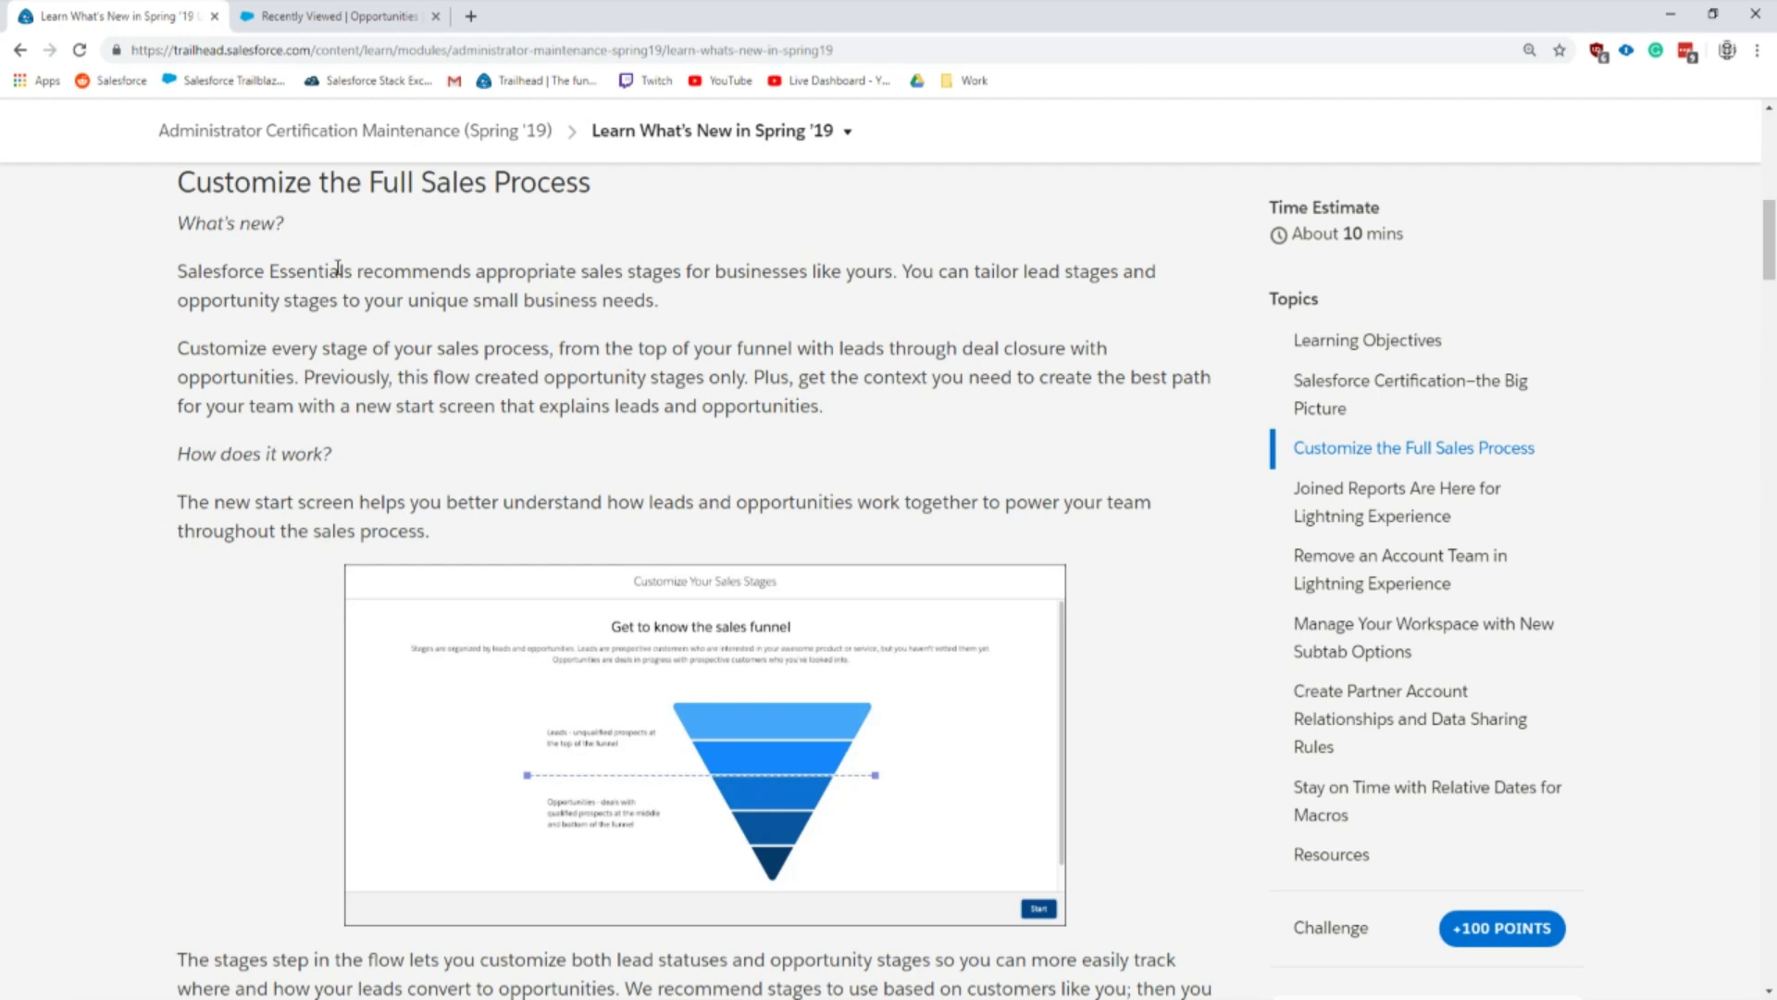
left_click_drag(181, 268, 343, 300)
left_click(362, 301)
Step: Read further down the lesson, then scroll back up toward the top
scroll(343, 426, "down", 2)
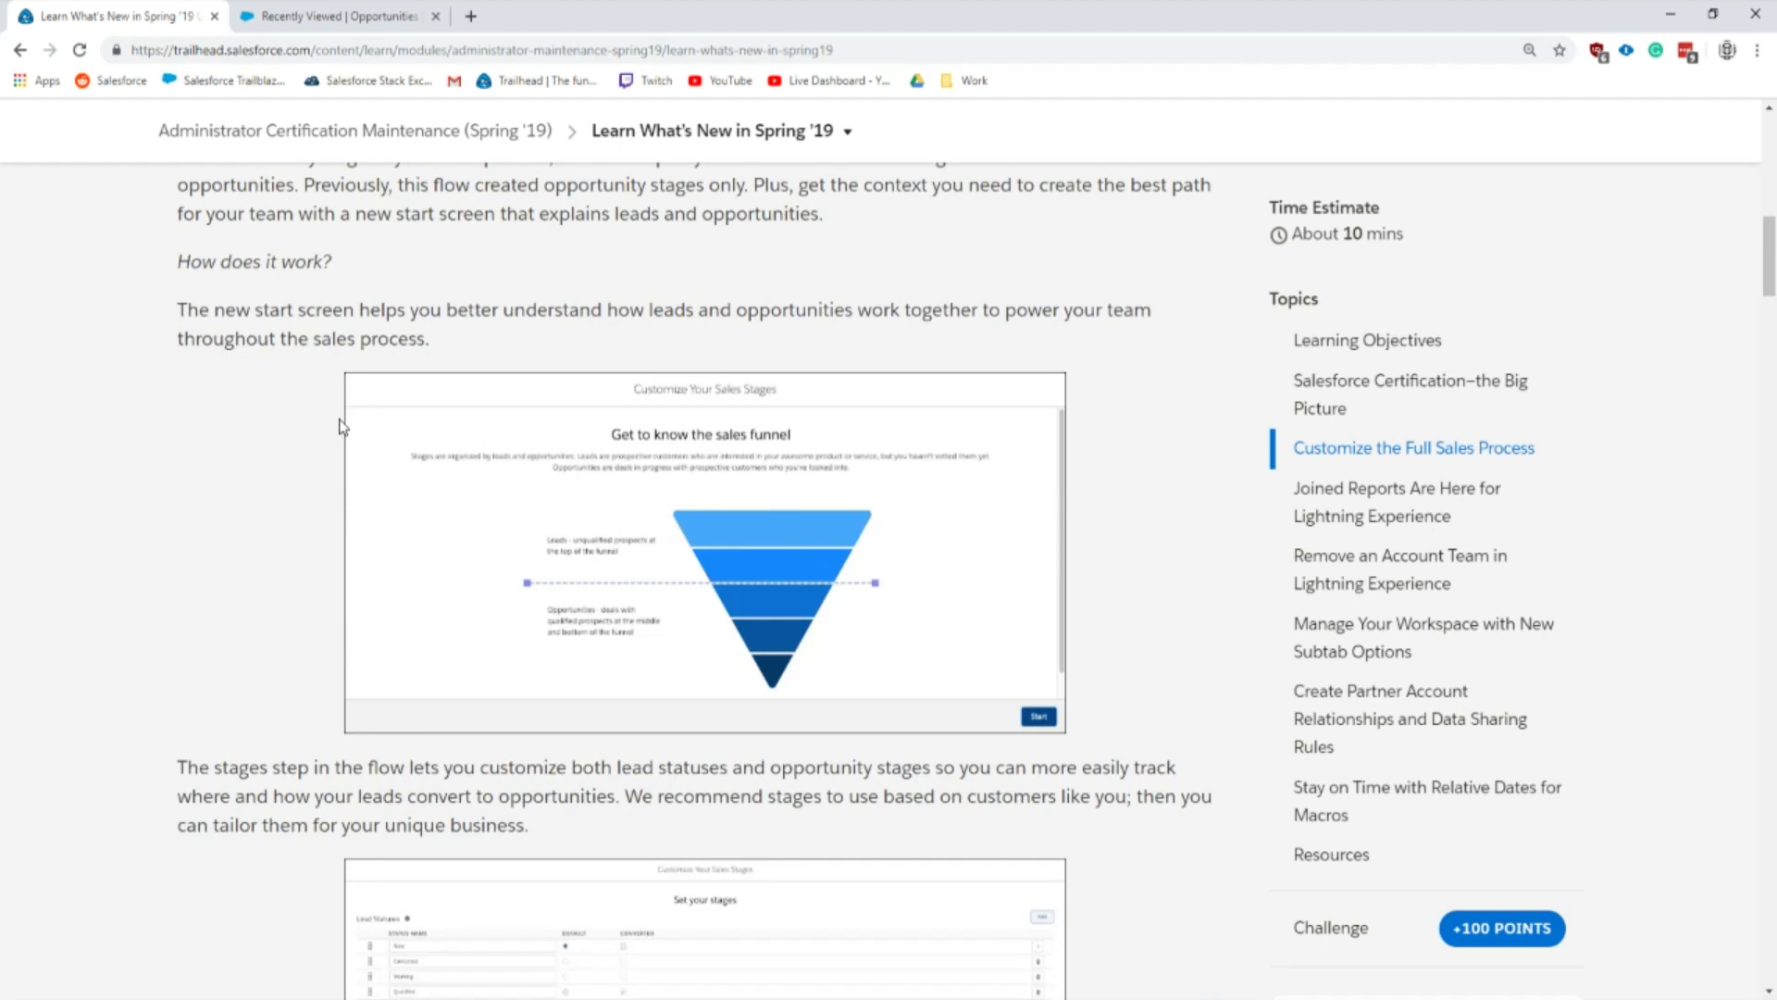
scroll(343, 426, "down", 1)
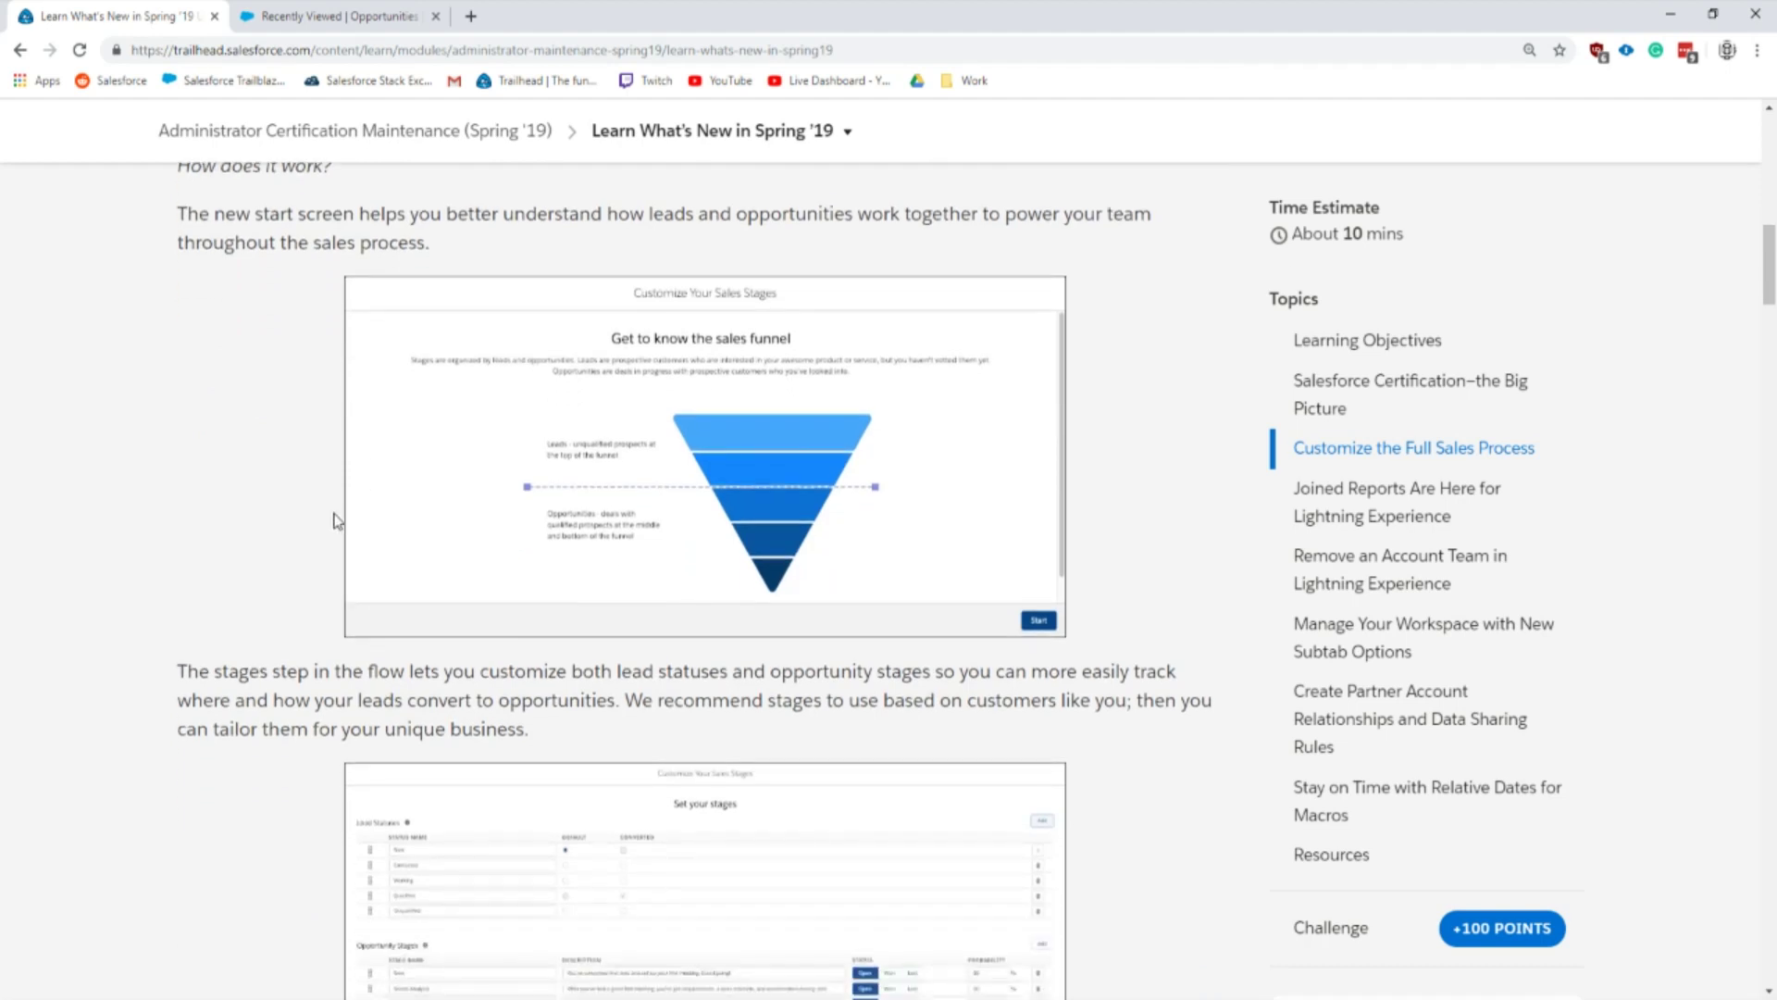
scroll(335, 521, "down", 1)
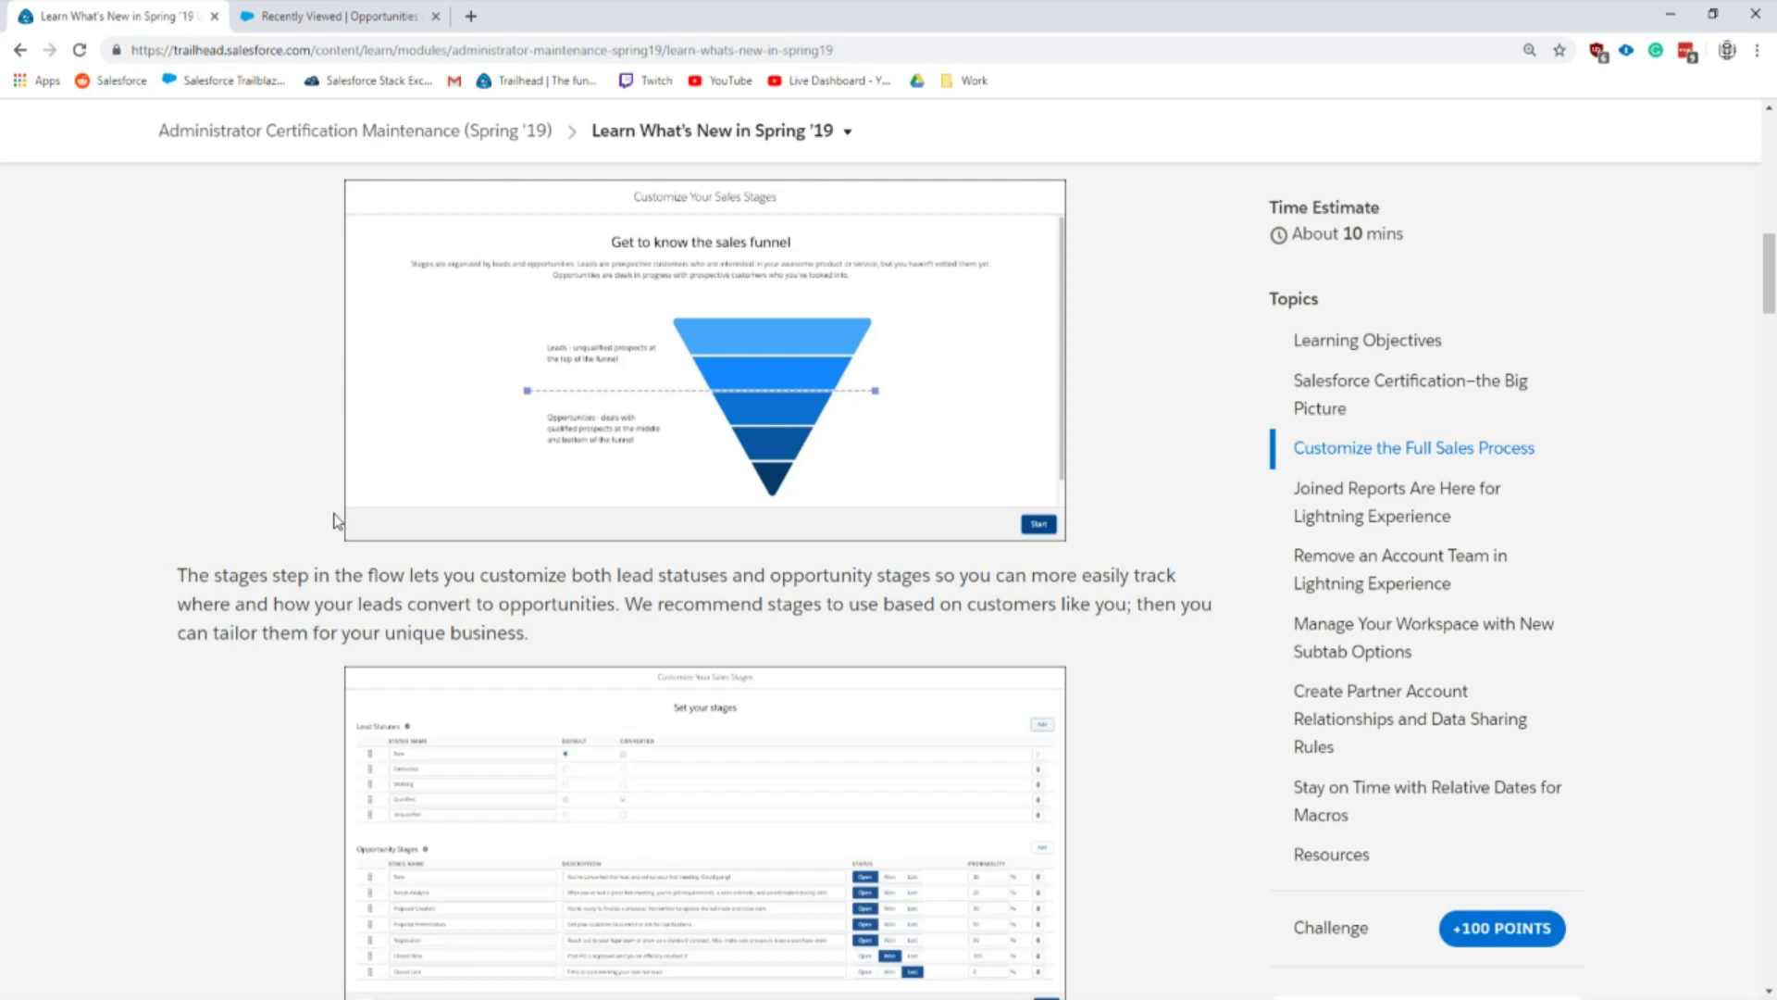
scroll(335, 521, "down", 2)
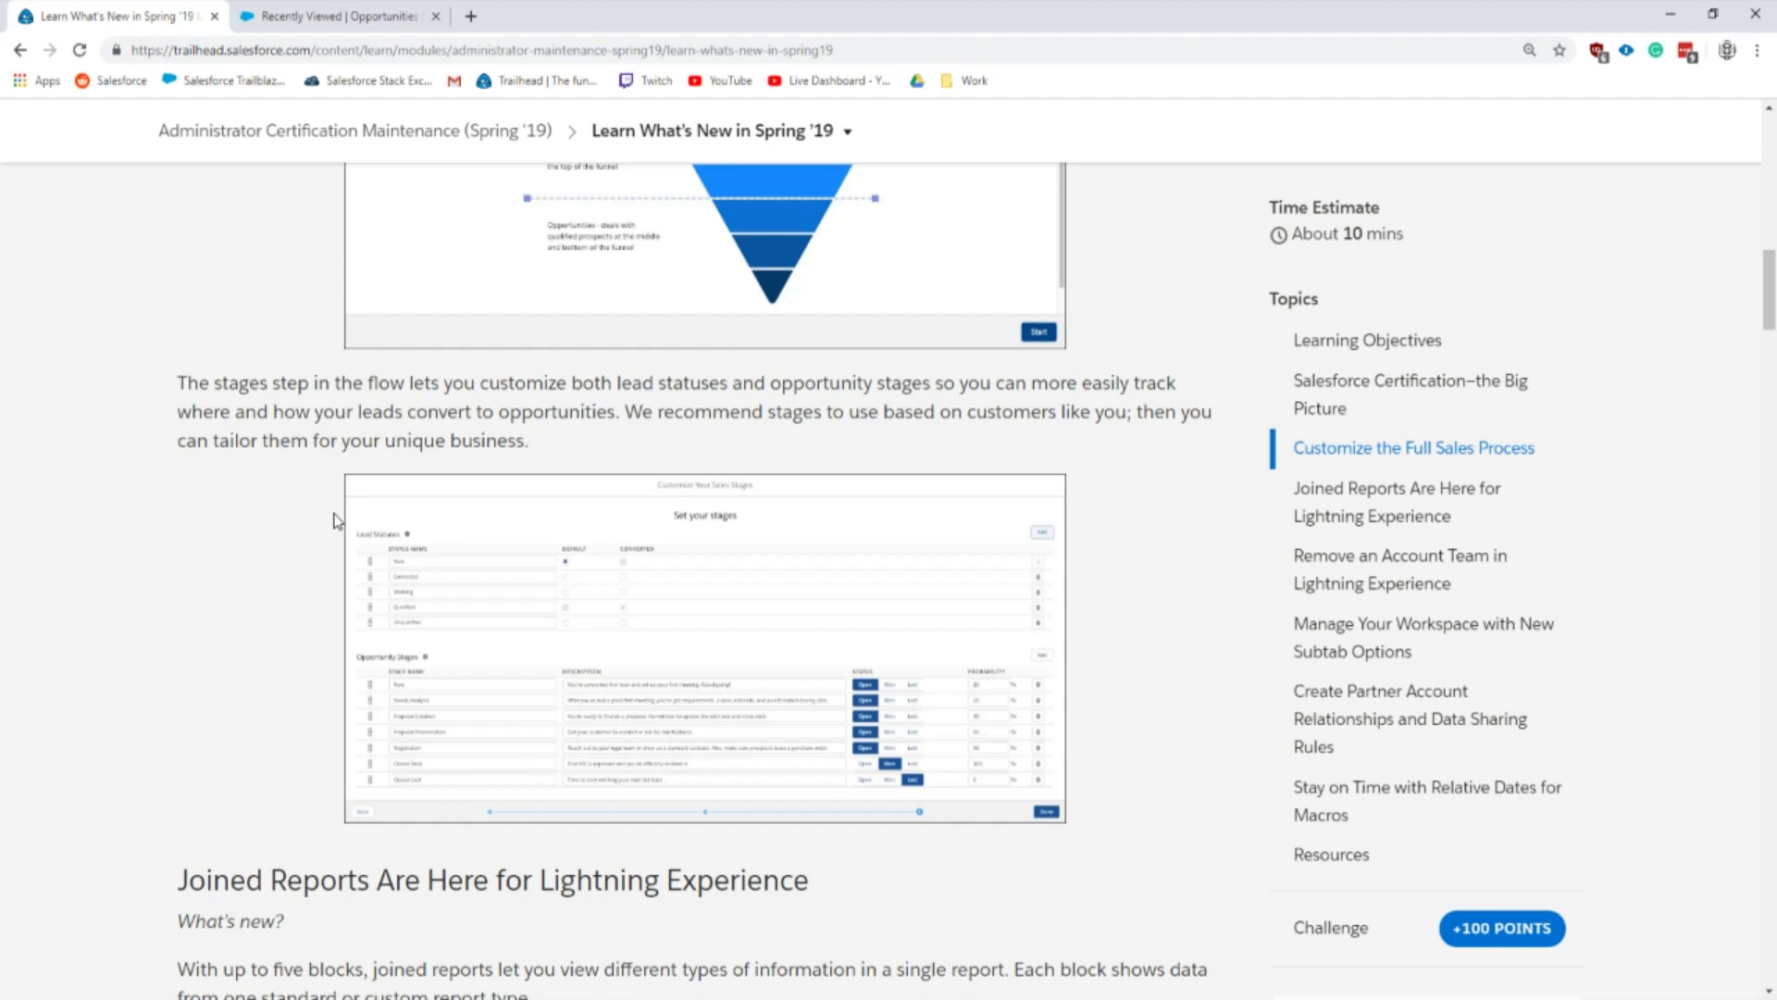
scroll(407, 785, "up", 3)
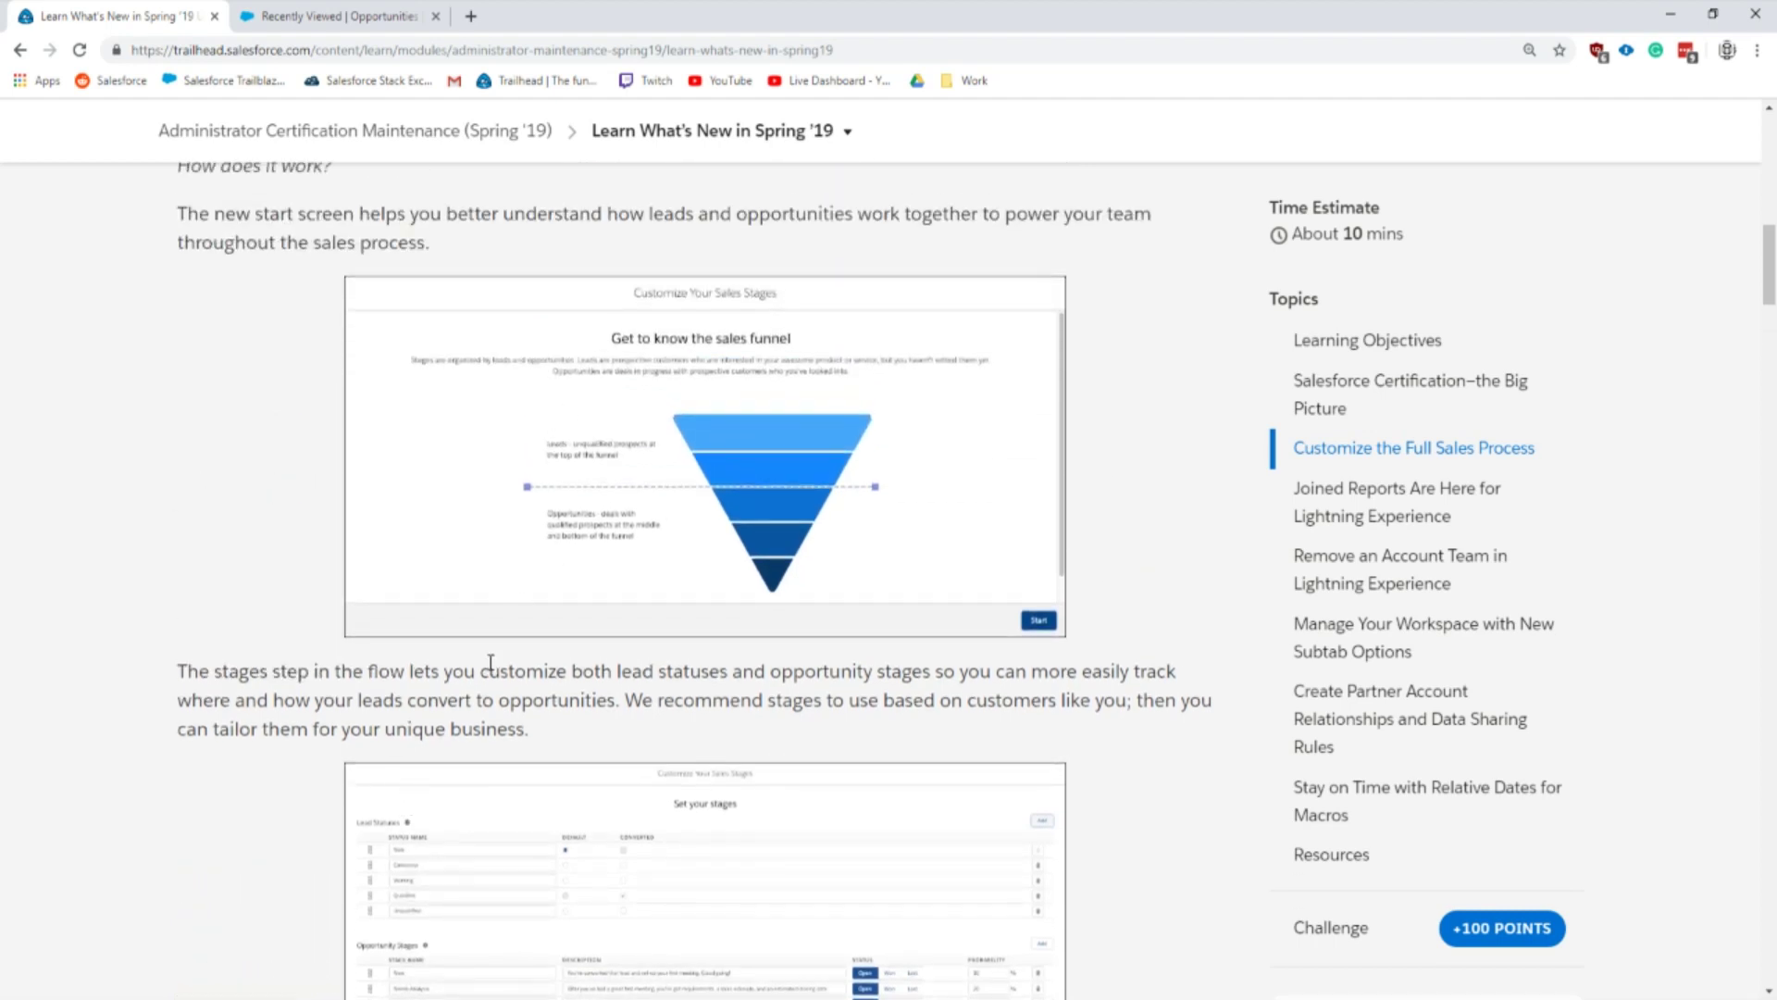
scroll(490, 664, "up", 10)
Step: Search Trailhead for 'spring 19' and open Spring '19 Release Highlights in a background tab
left_click(379, 133)
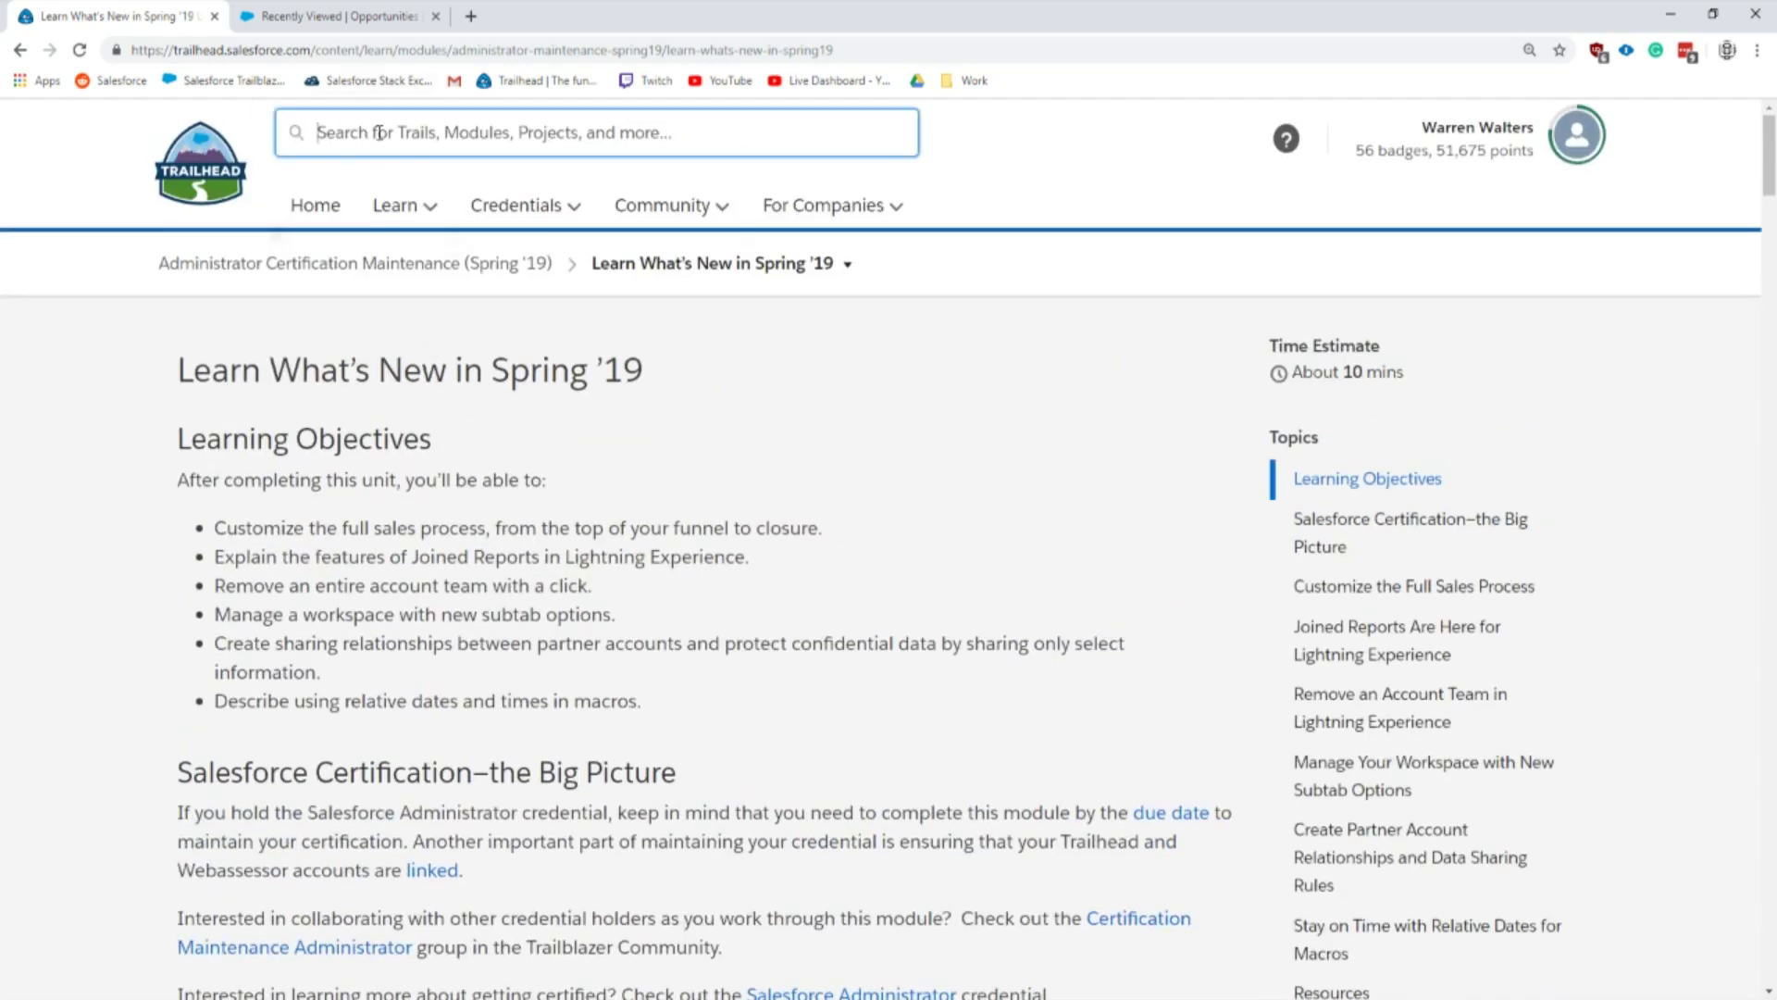
type("spring")
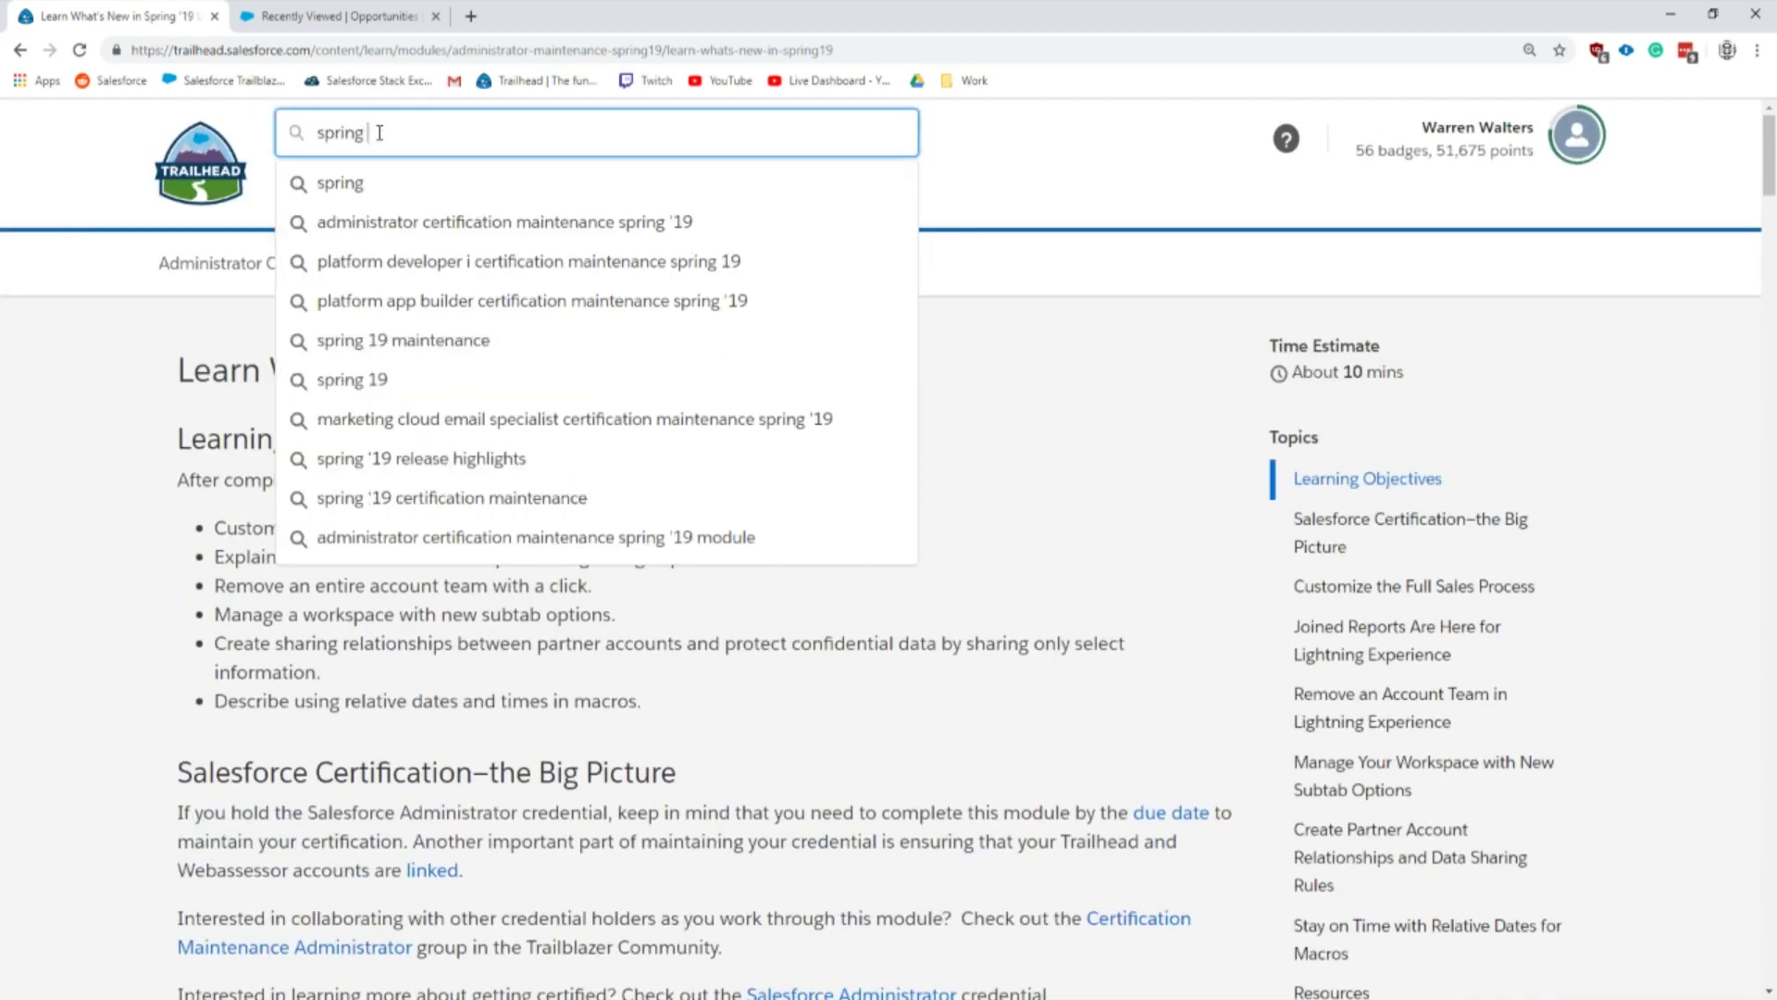
type(" 19")
key("Return")
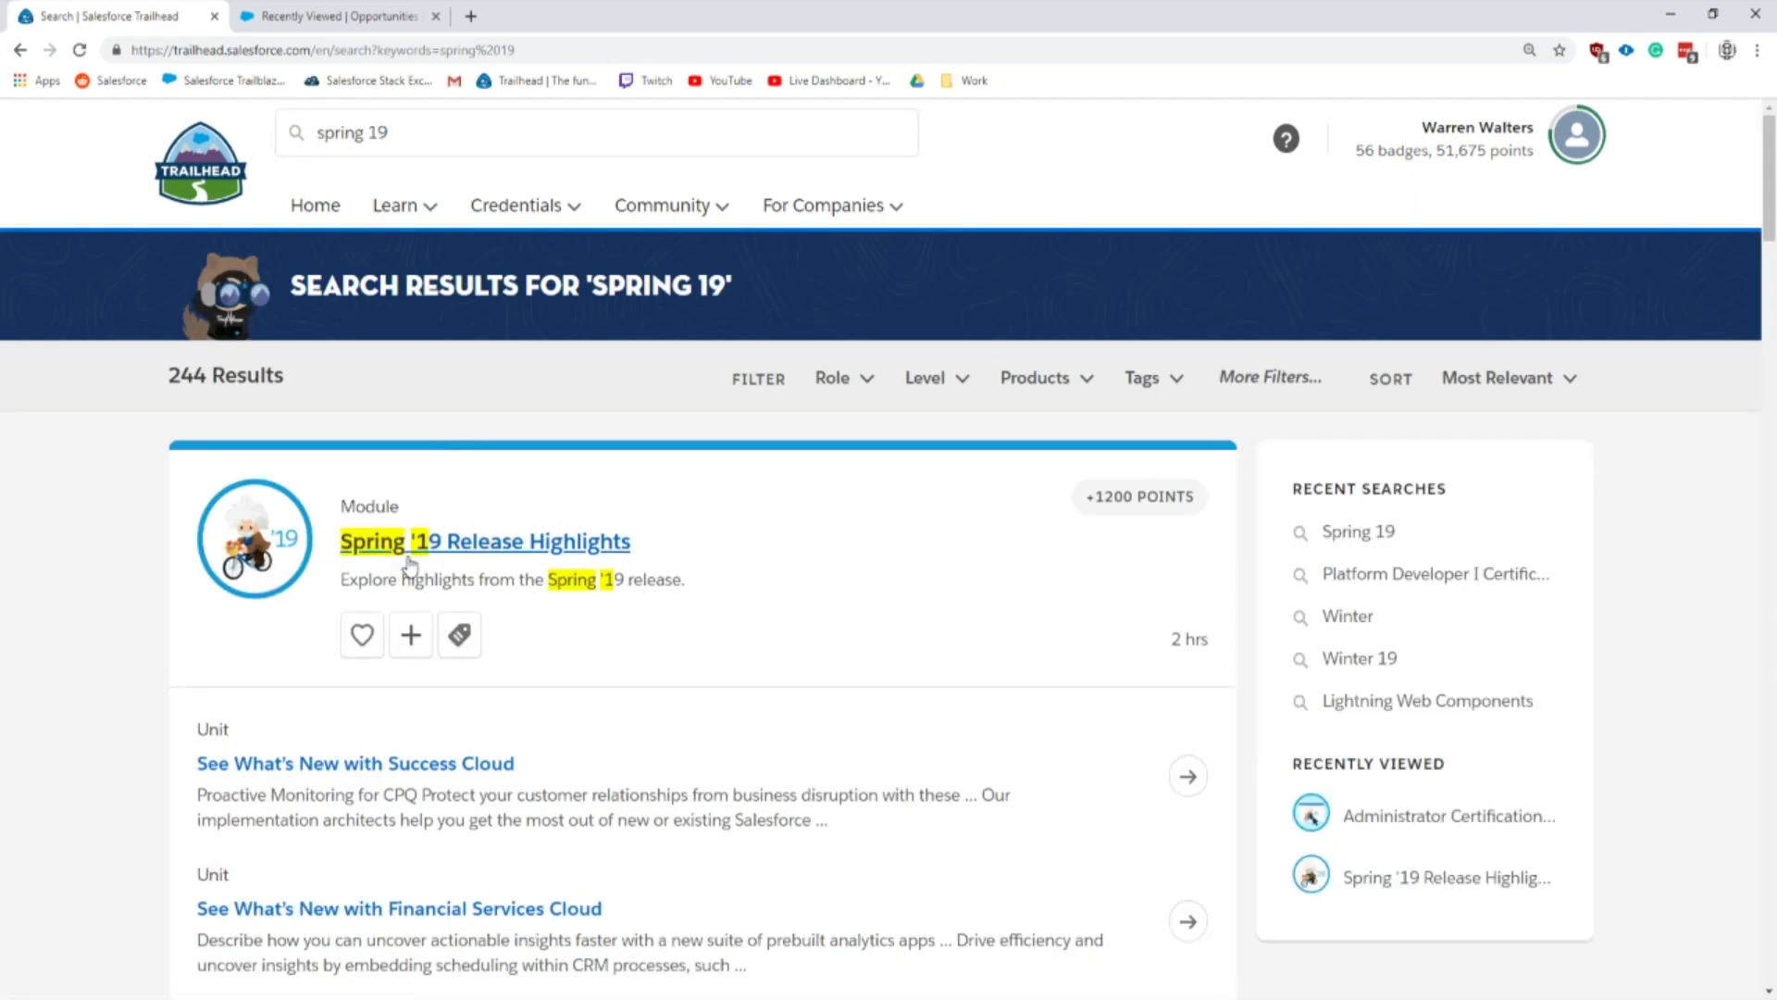
middle_click(425, 554)
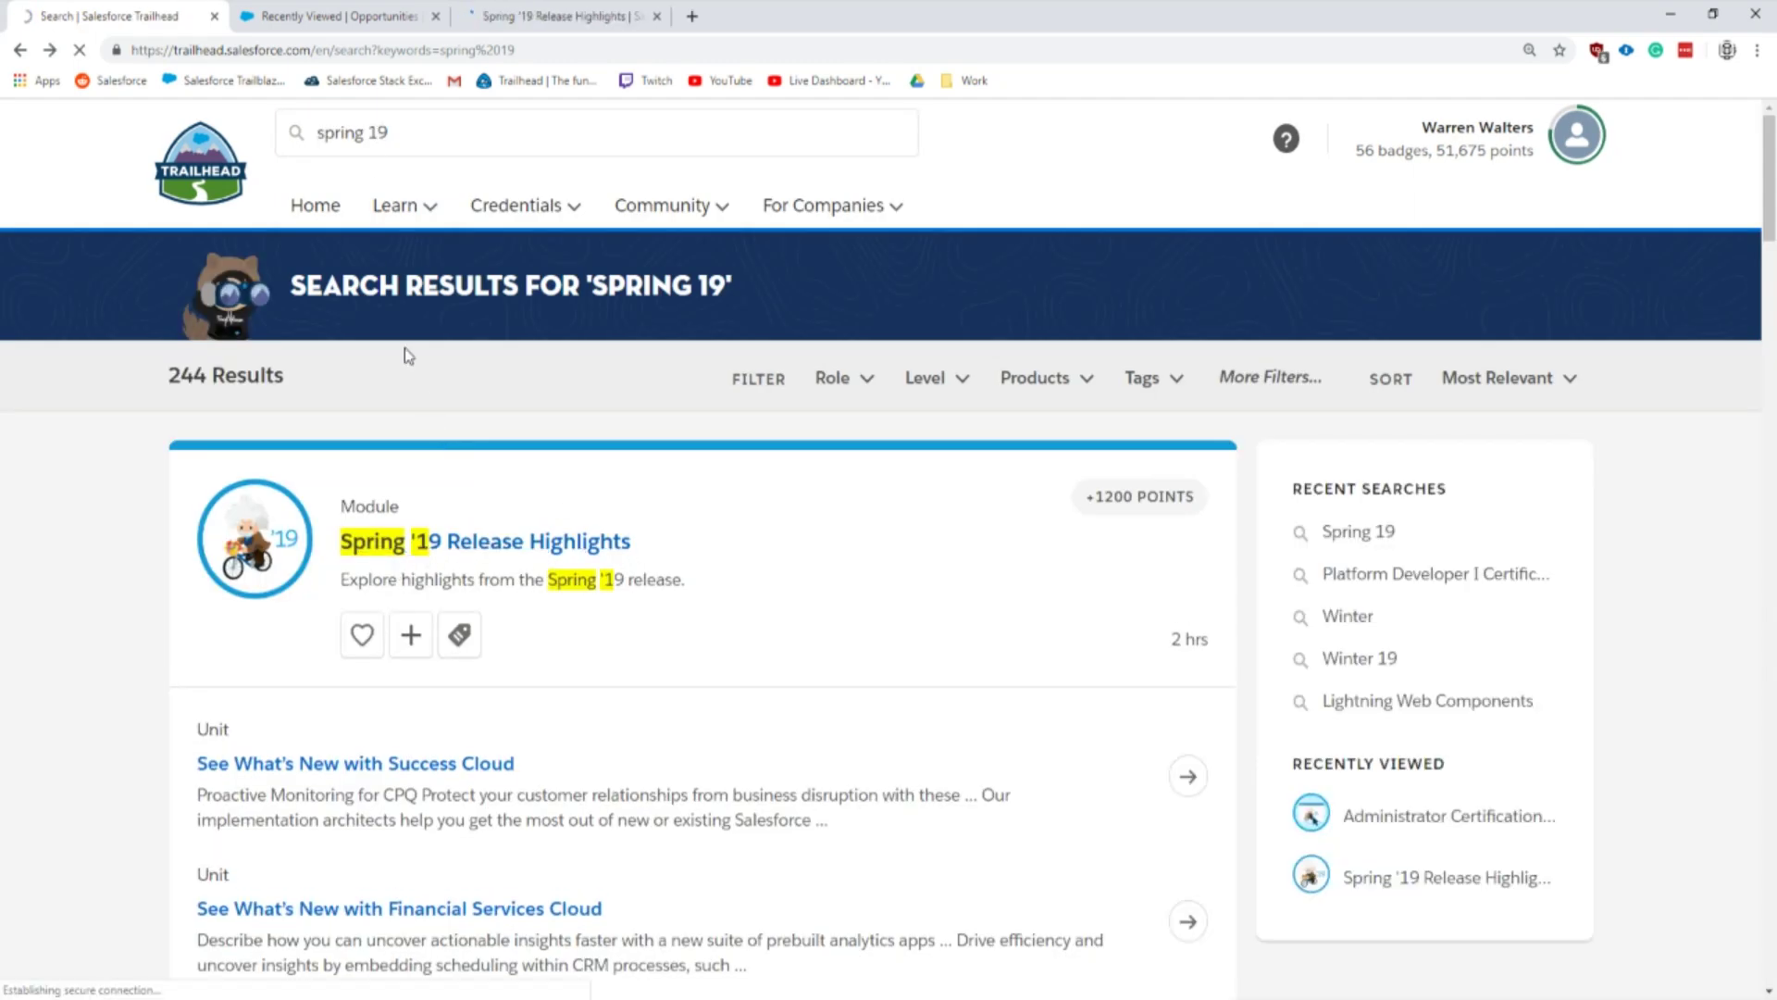
Step: In Spring '19 Release Highlights, open and read the See What's New with Sales Cloud unit
left_click(523, 13)
scroll(235, 491, "down", 1)
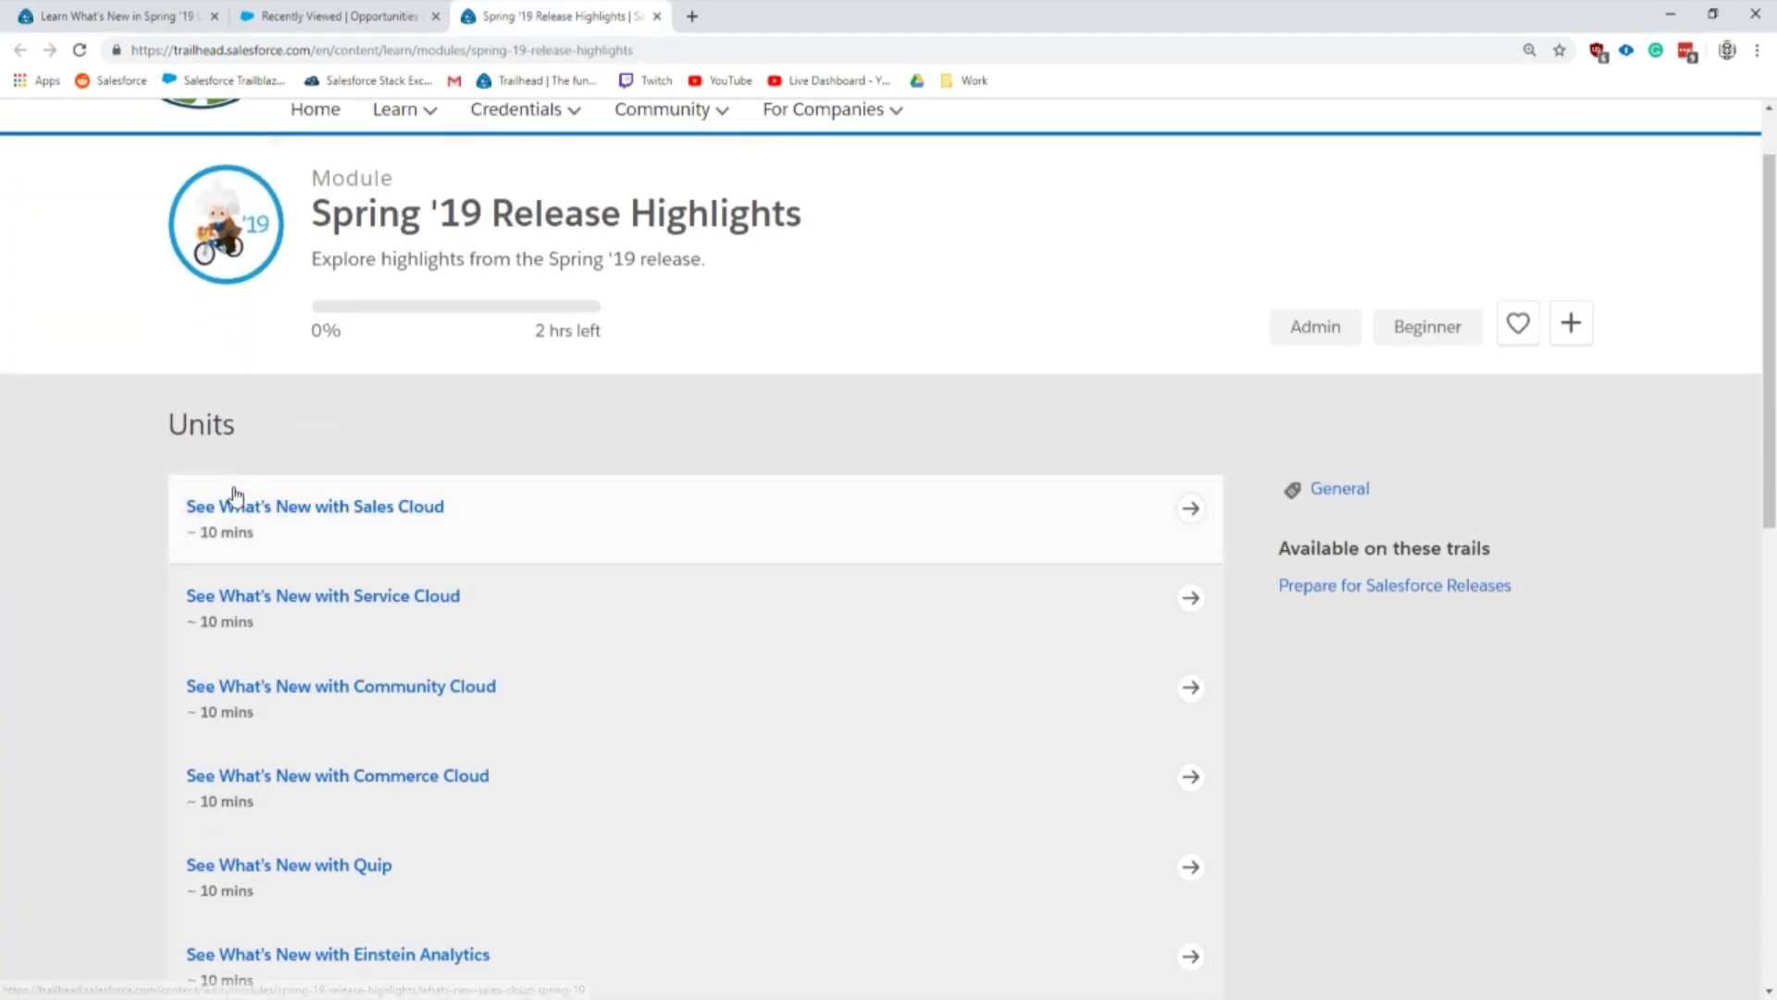
scroll(335, 515, "down", 2)
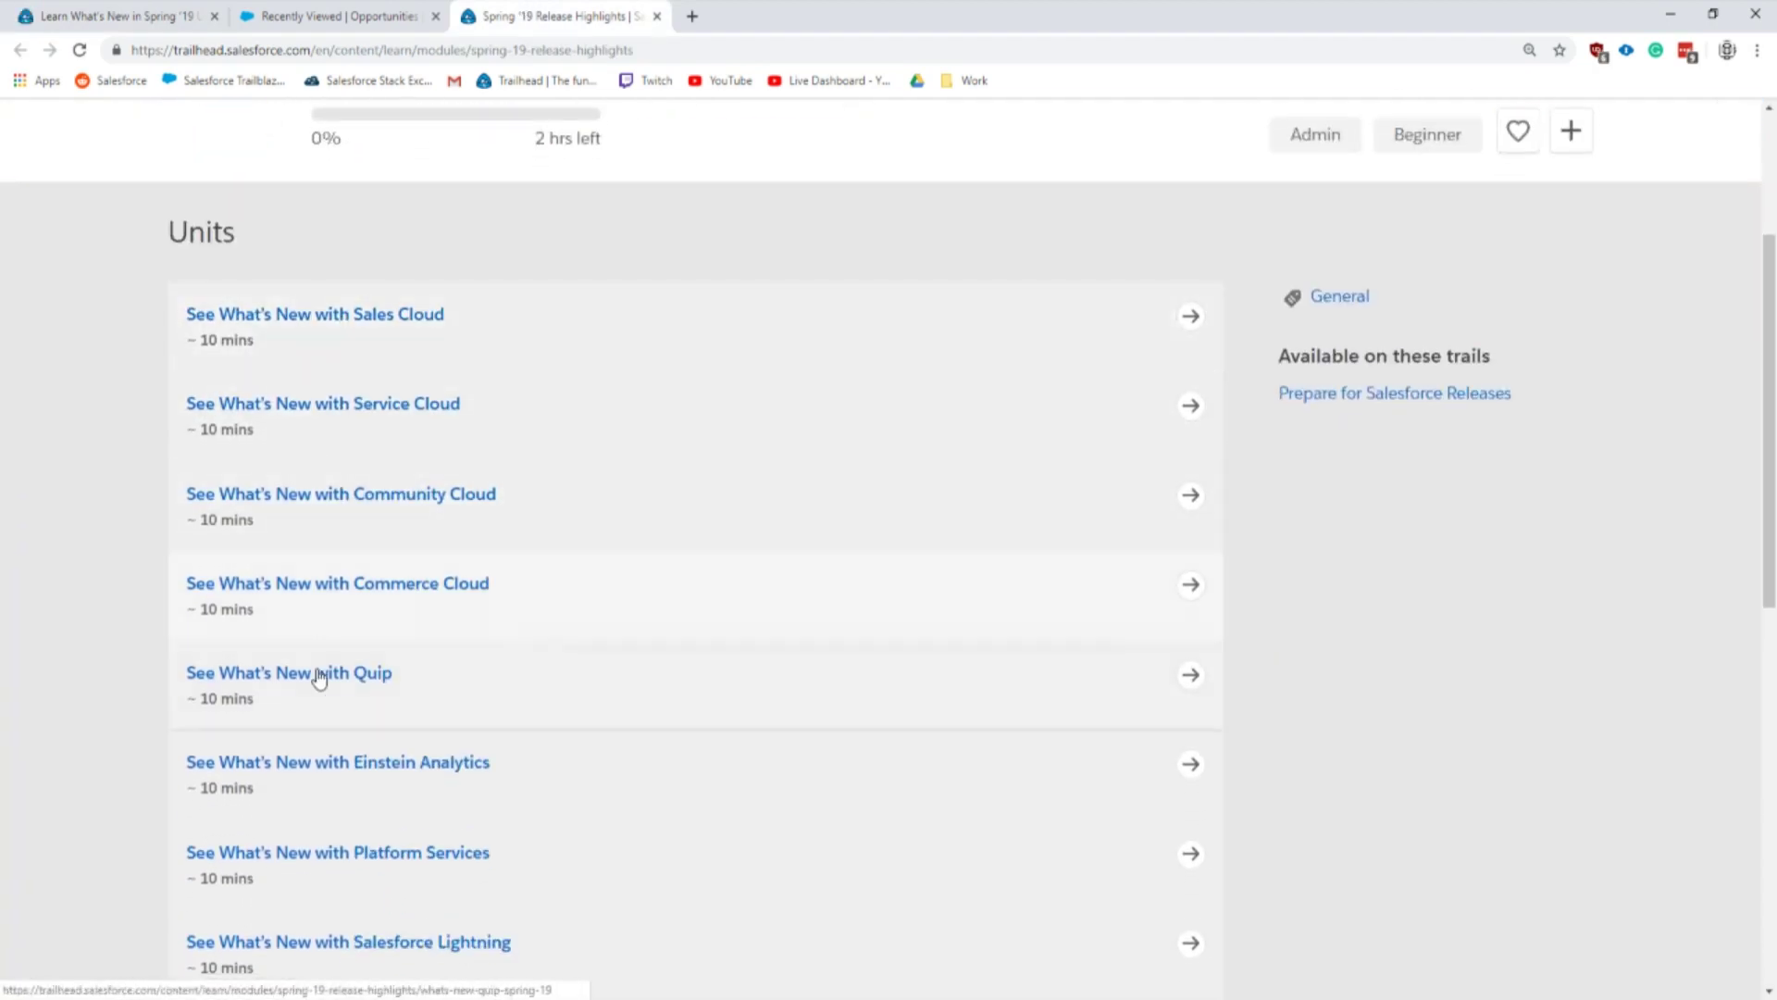
scroll(315, 824, "down", 2)
scroll(317, 805, "up", 3)
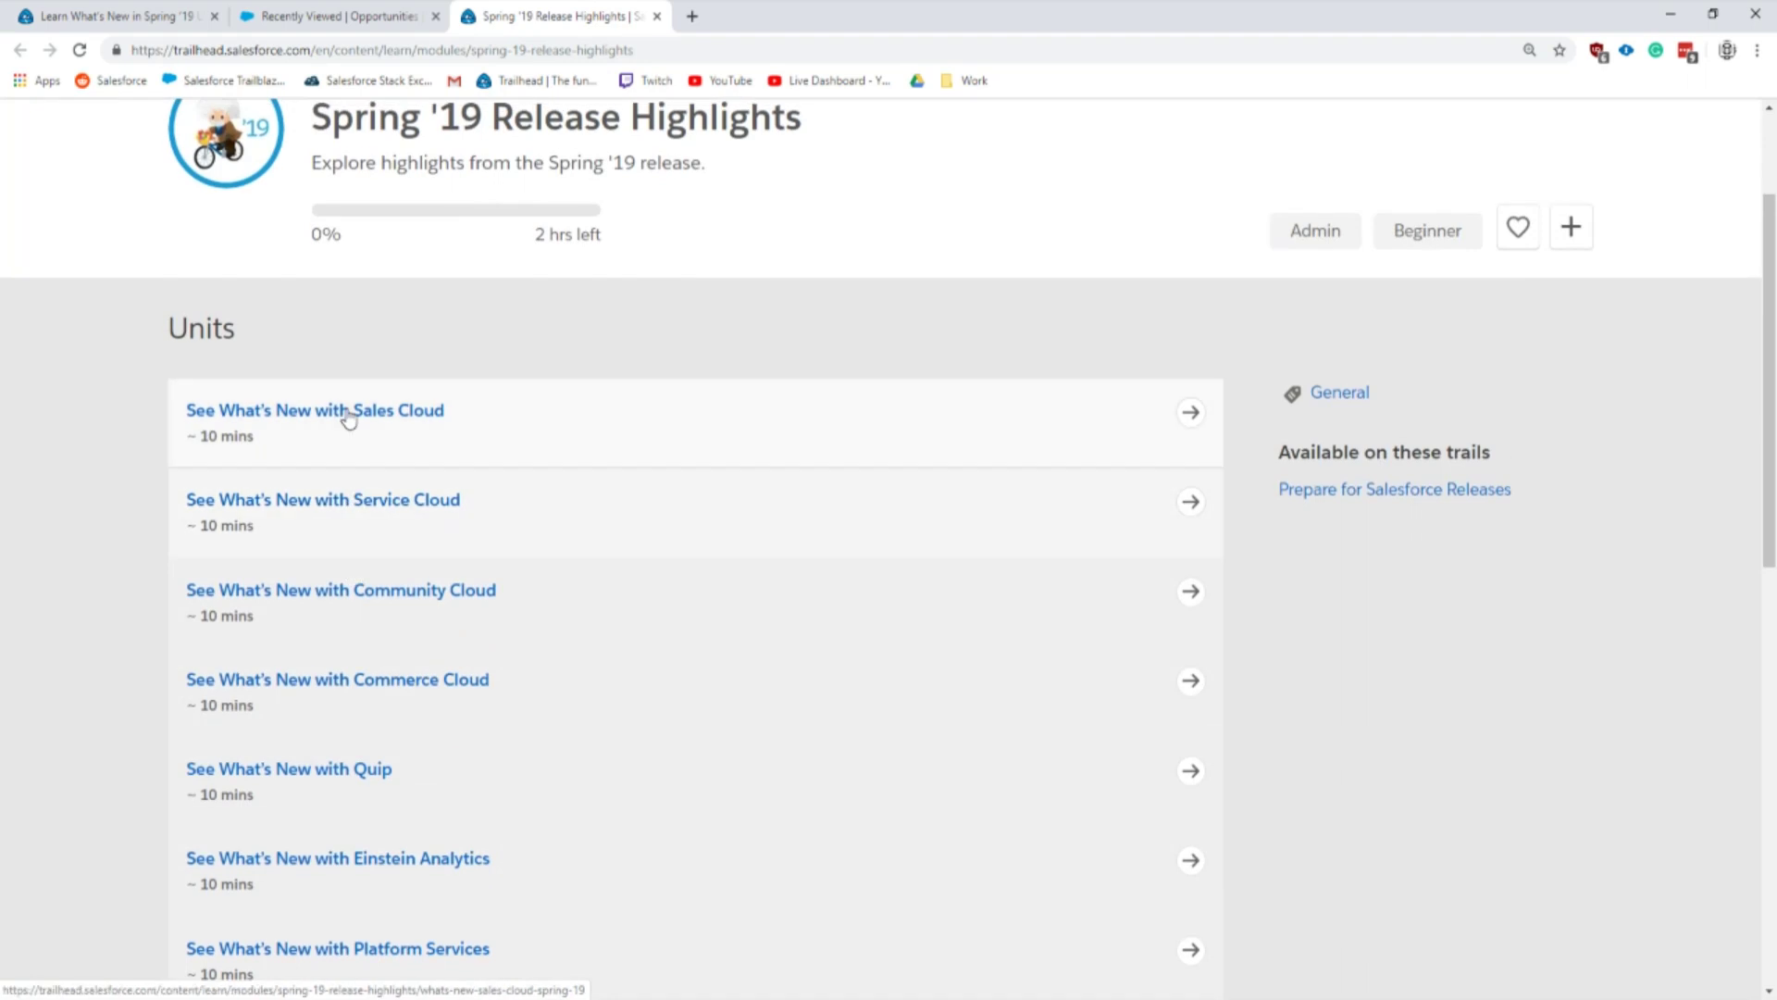
left_click(350, 419)
scroll(556, 567, "down", 7)
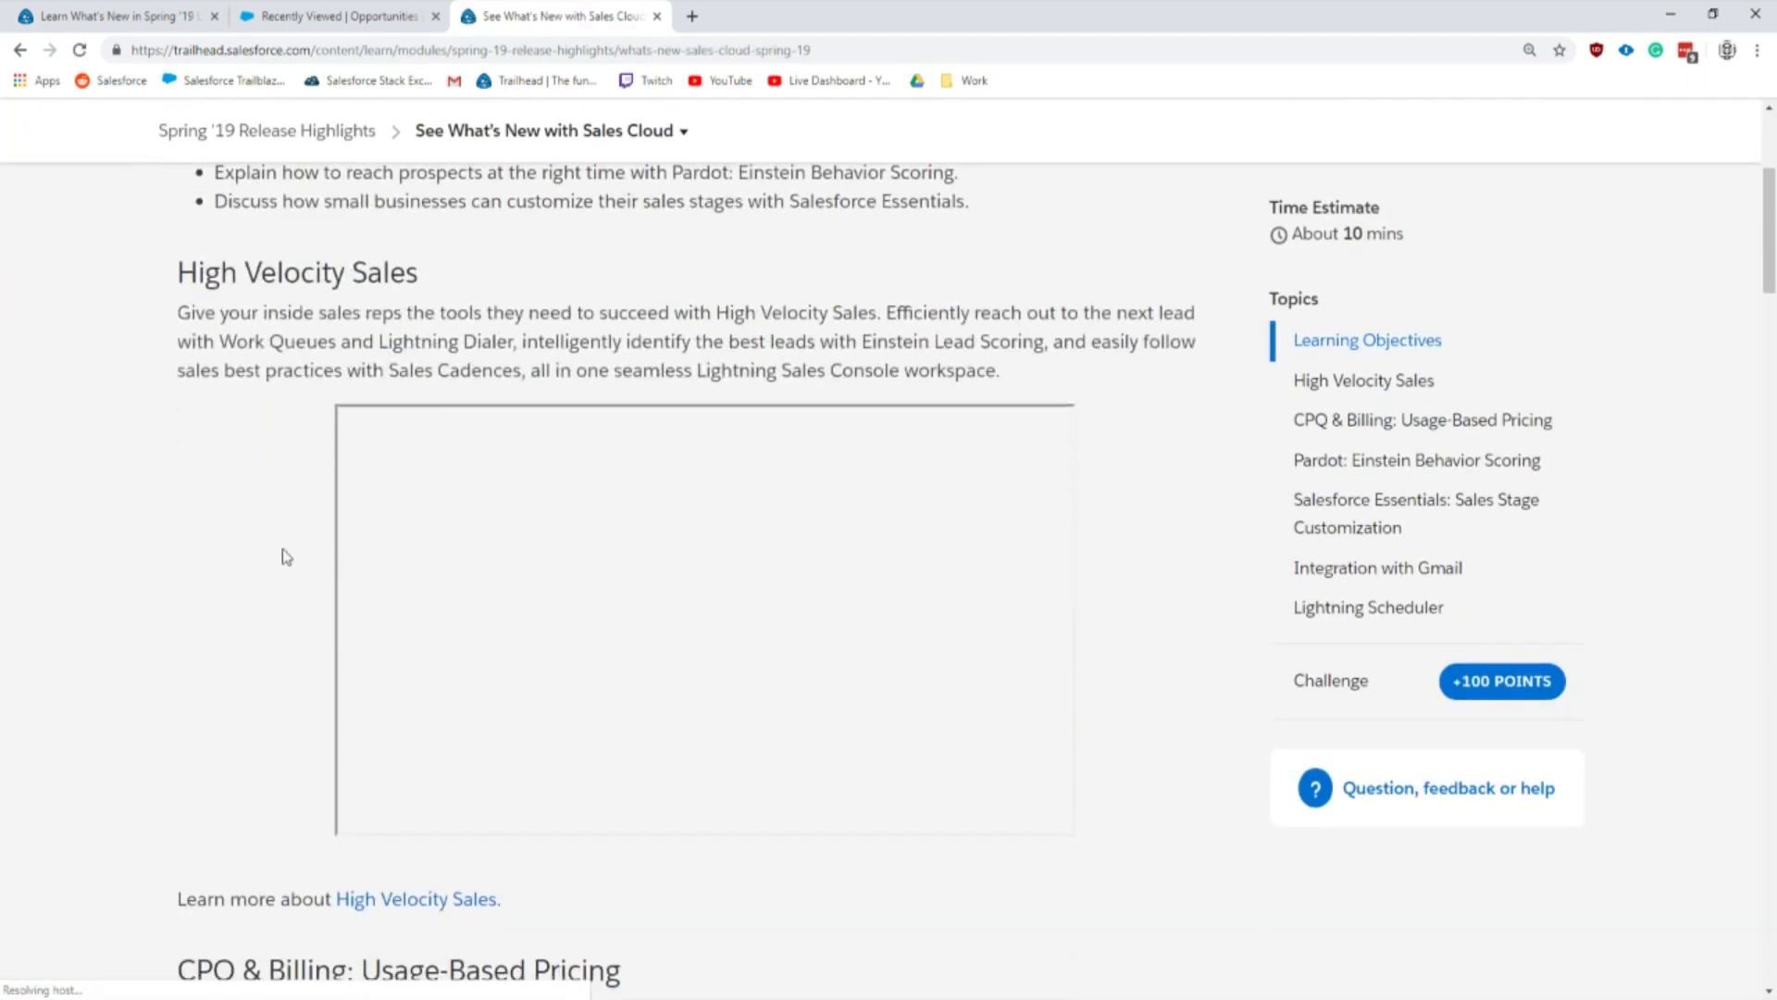
scroll(212, 535, "down", 15)
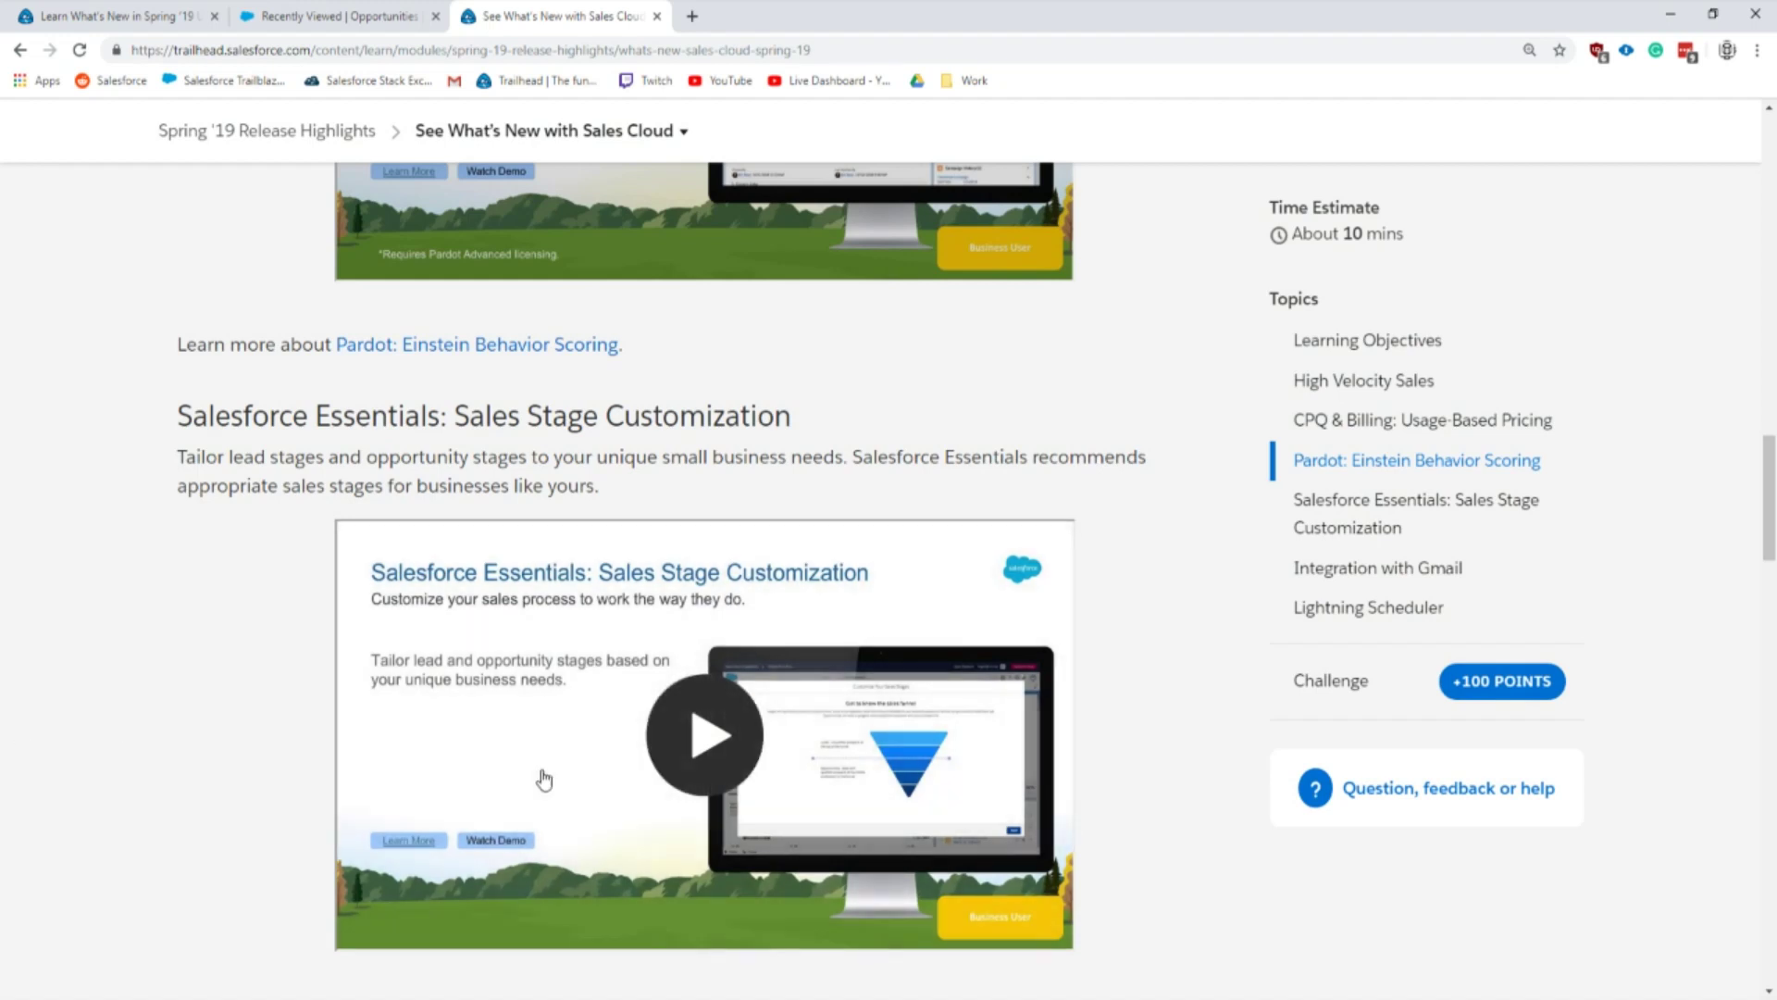
scroll(620, 521, "down", 2)
Step: Return to the Learn What's New lesson and scroll to the Joined Reports section
left_click(111, 16)
mouse_move(398, 204)
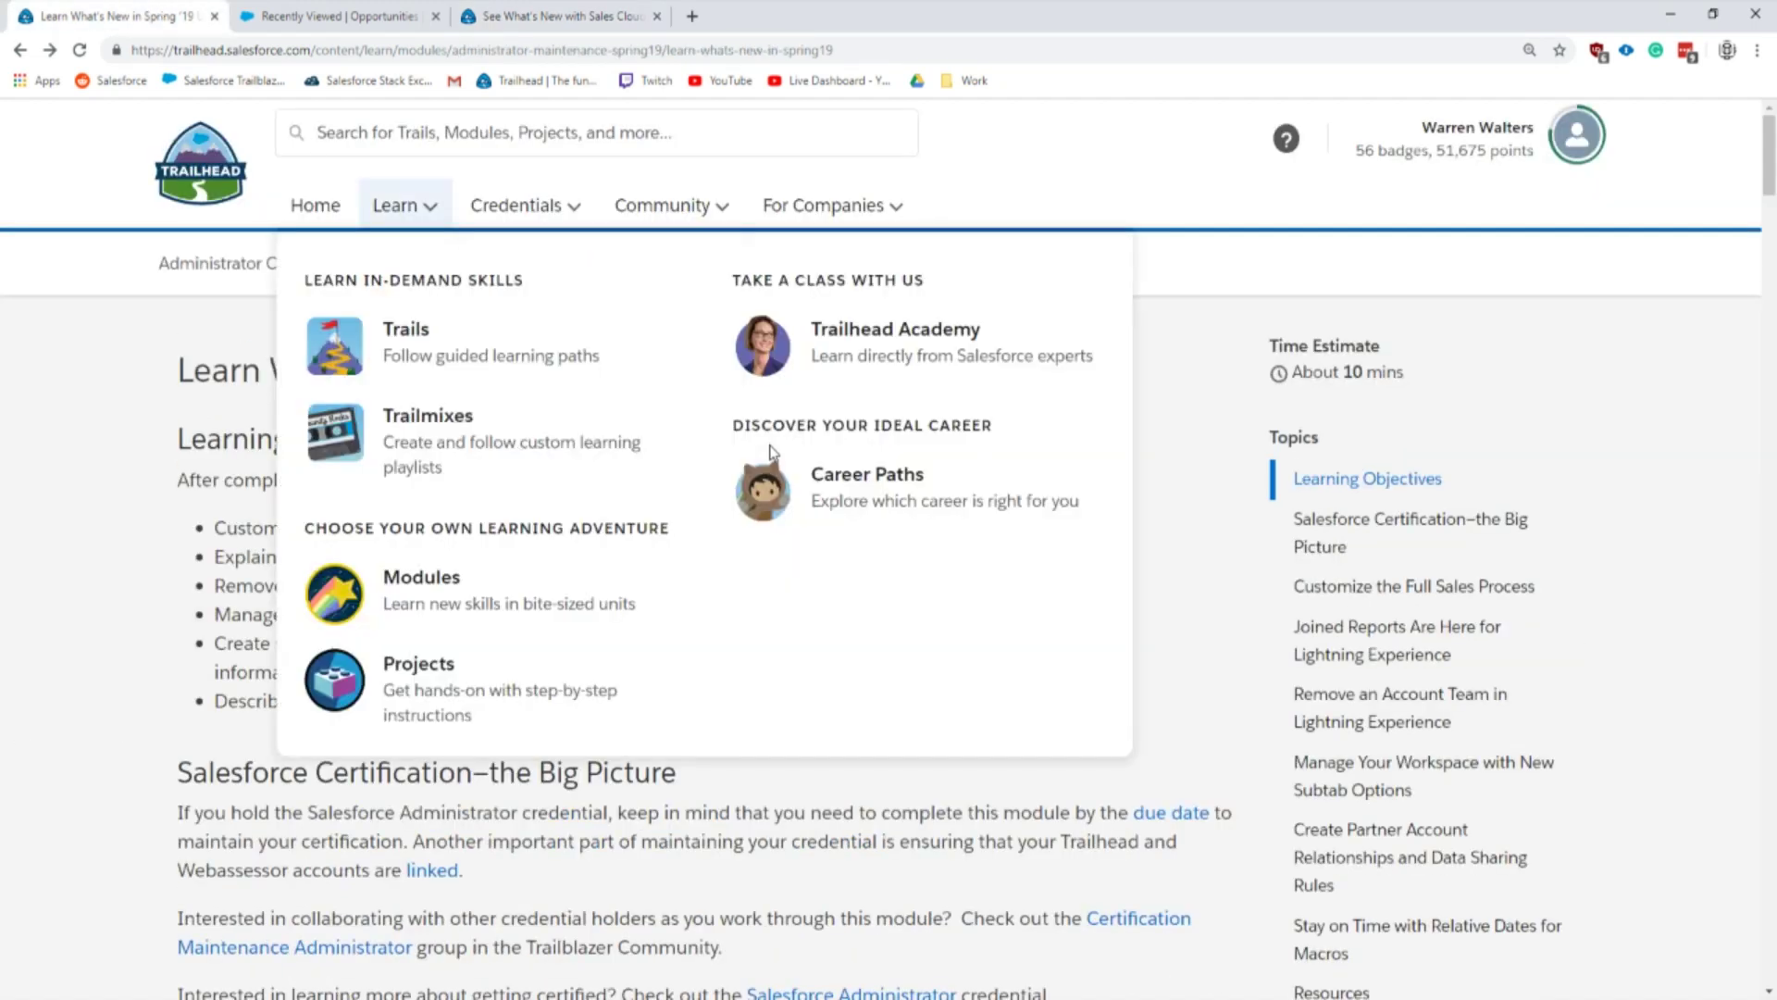
scroll(371, 666, "down", 16)
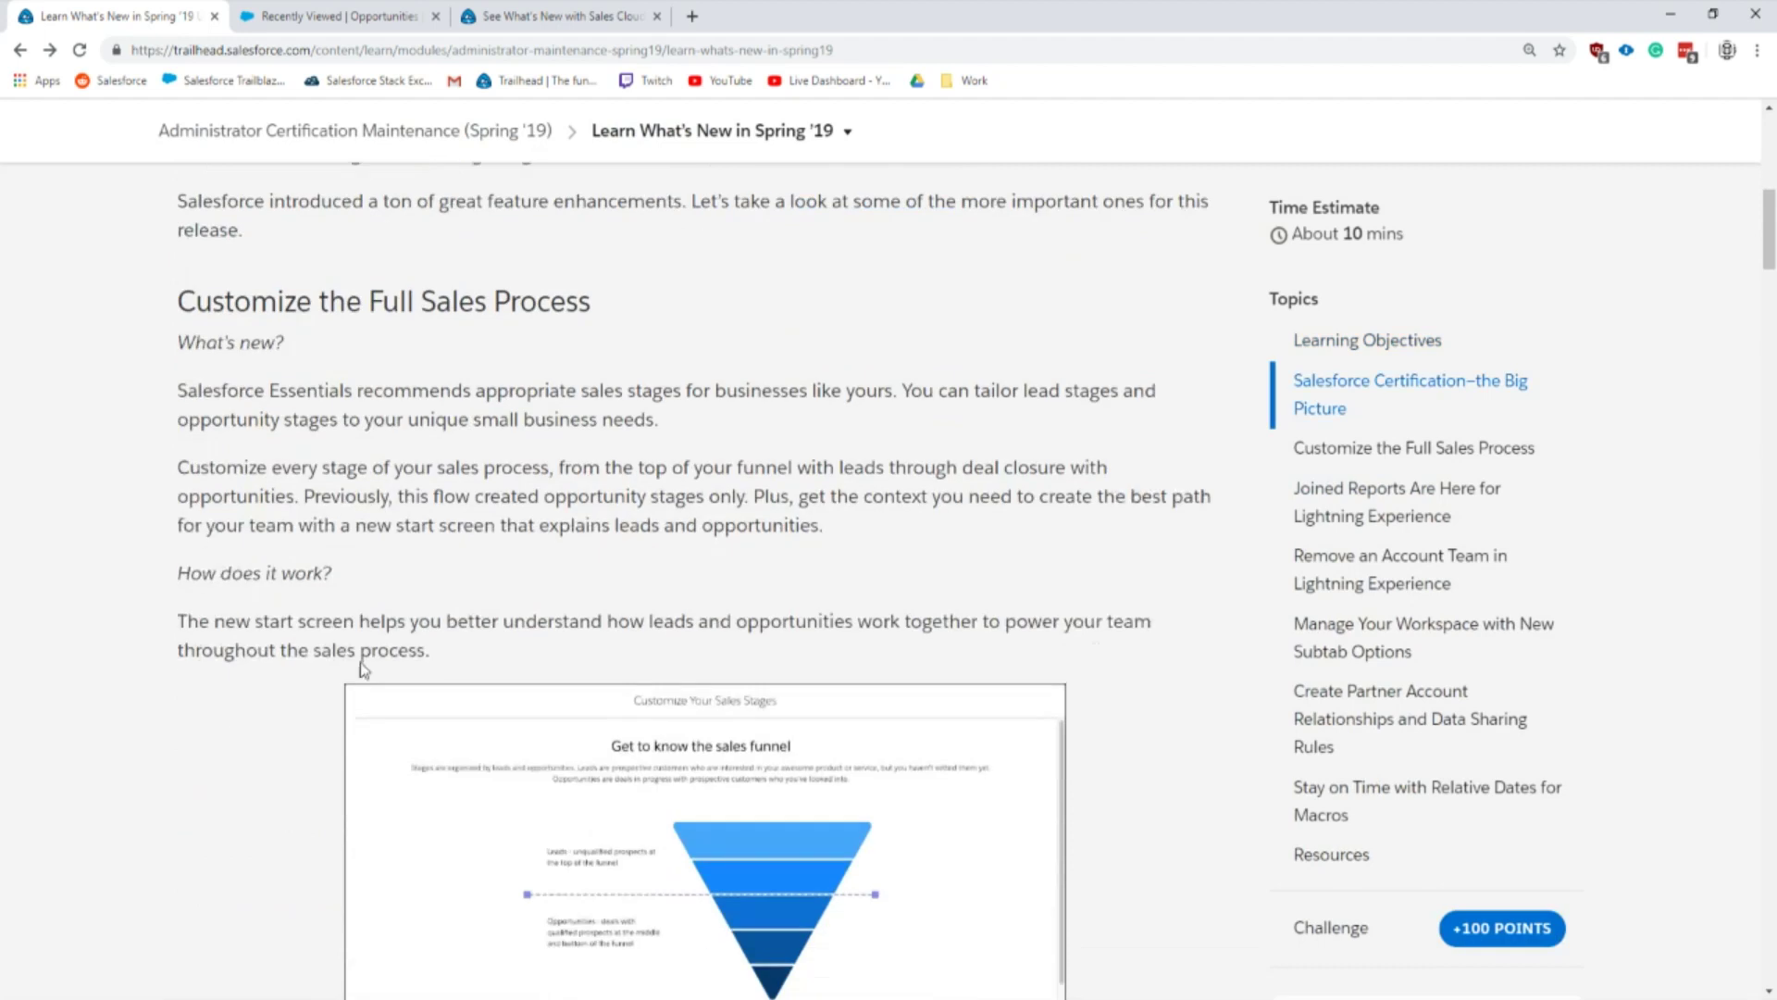
scroll(252, 607, "down", 9)
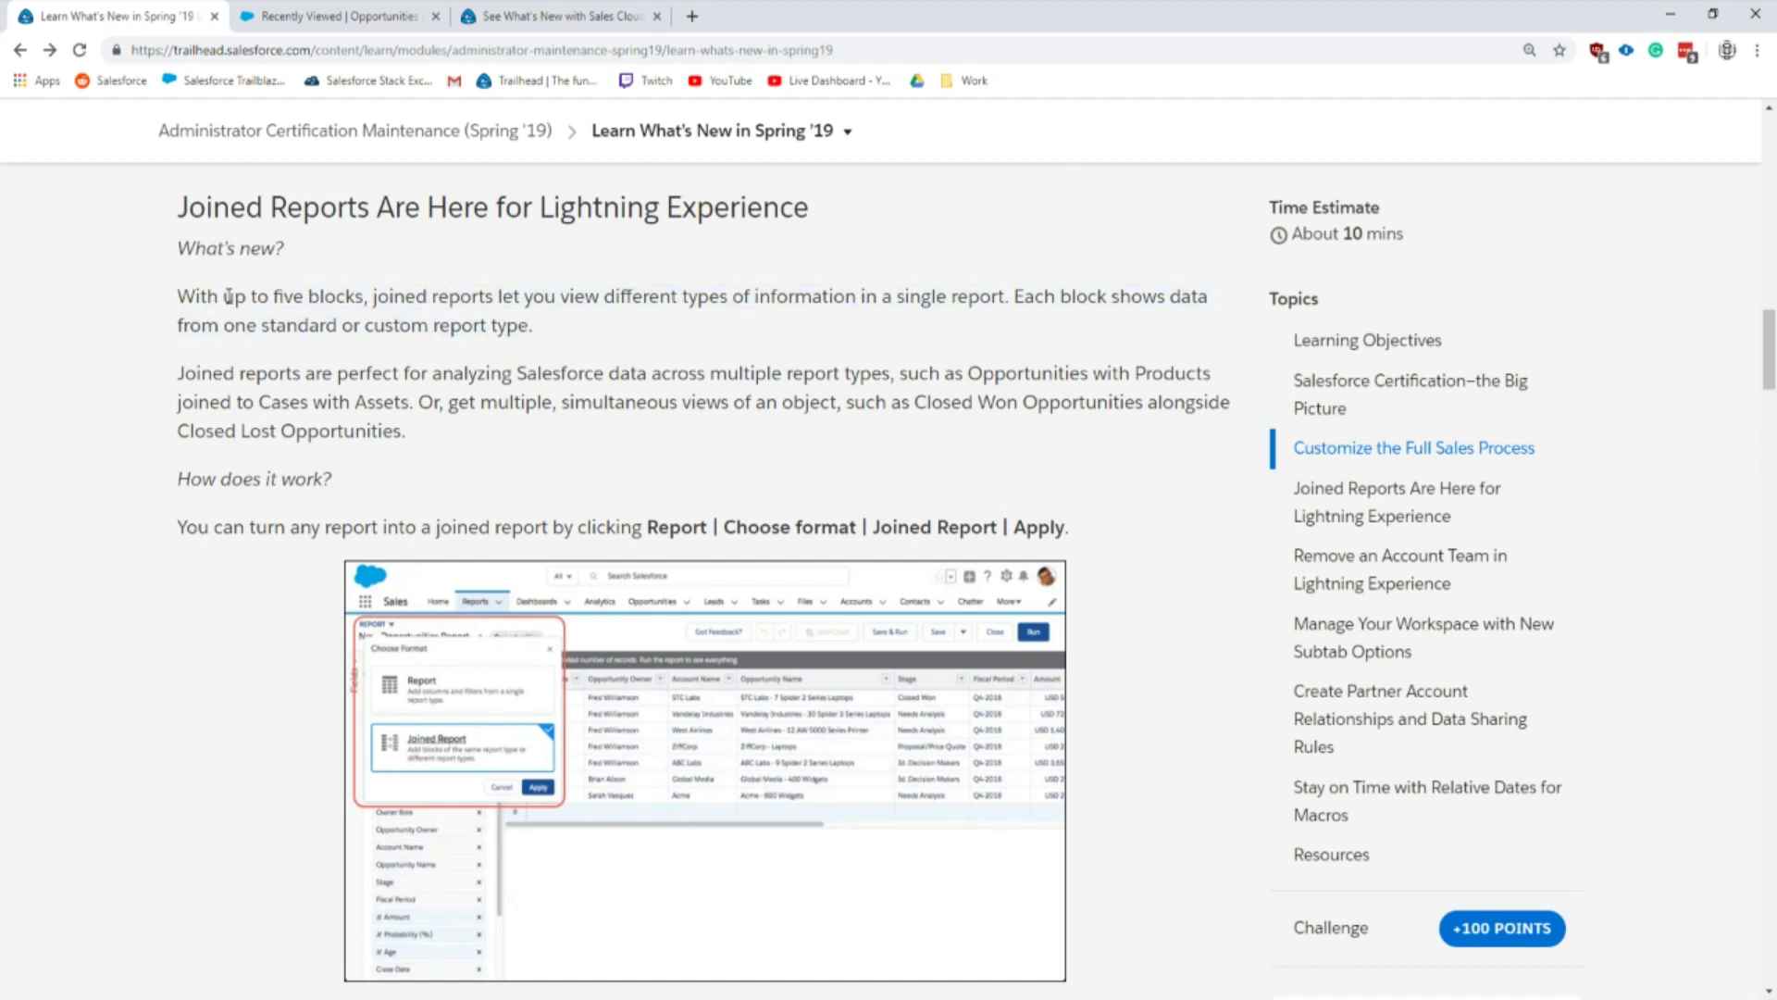
Step: Open the Opportunity Joined Report from Reports and select its Closed Lost Opportunity block
left_click(359, 13)
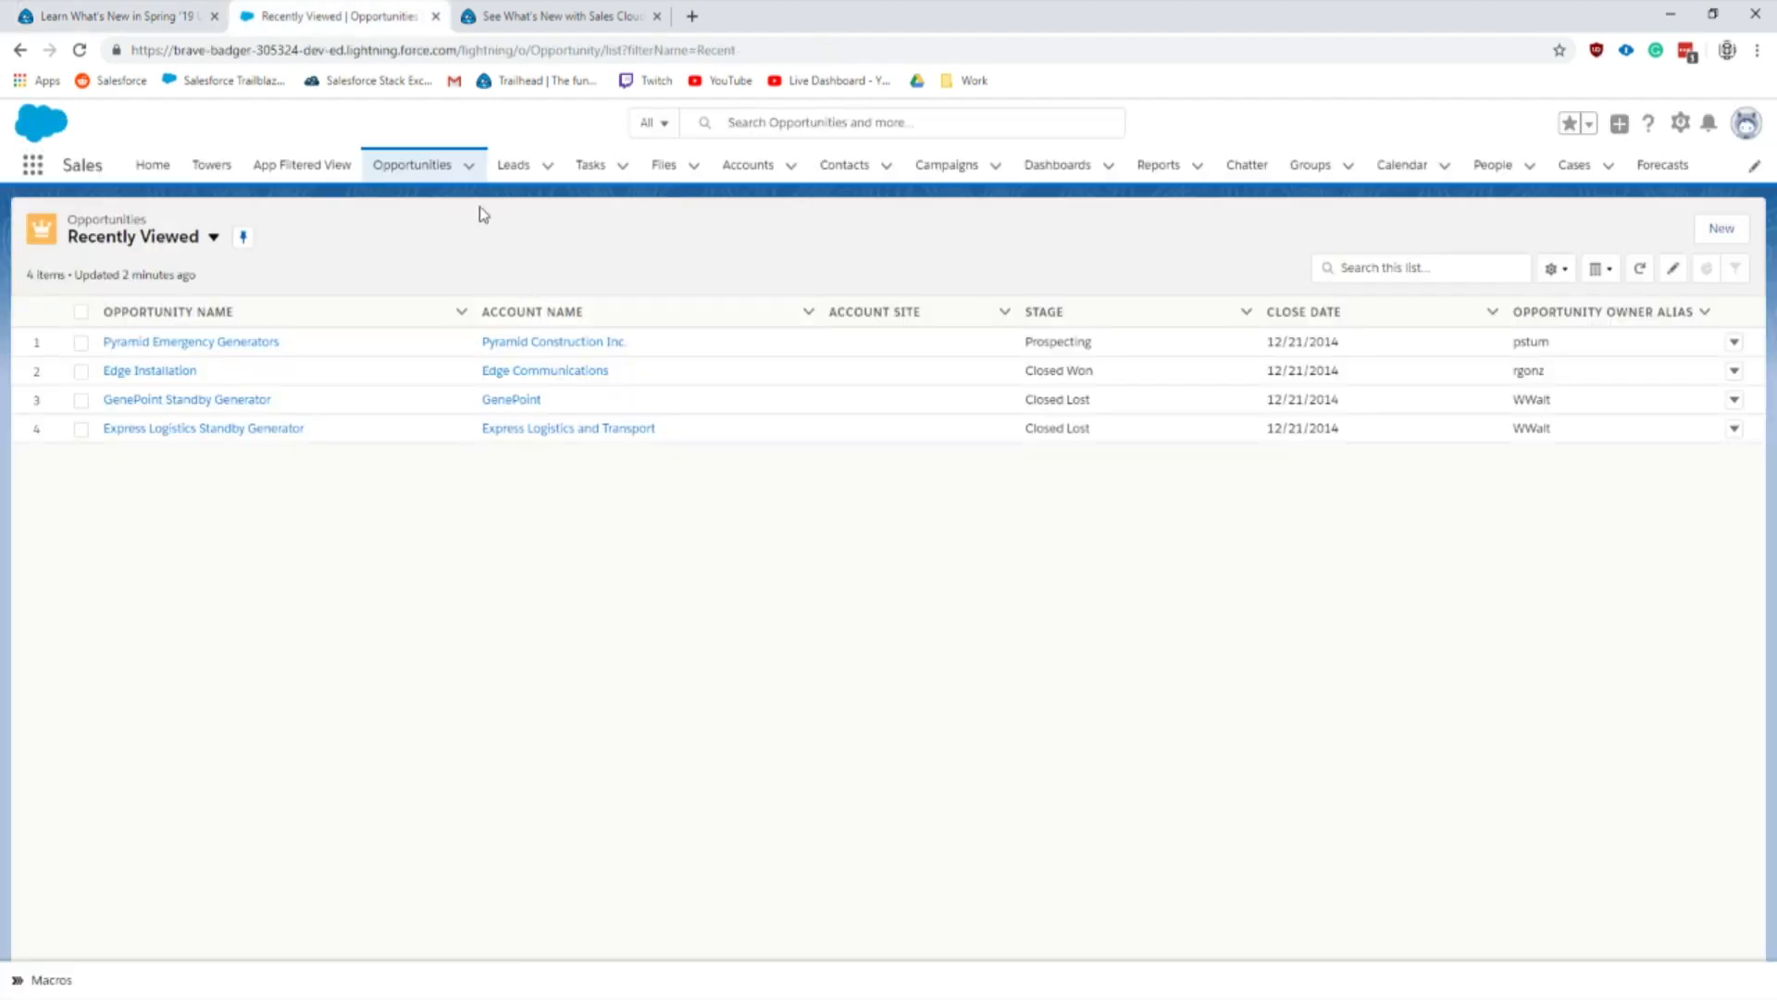
left_click(1174, 170)
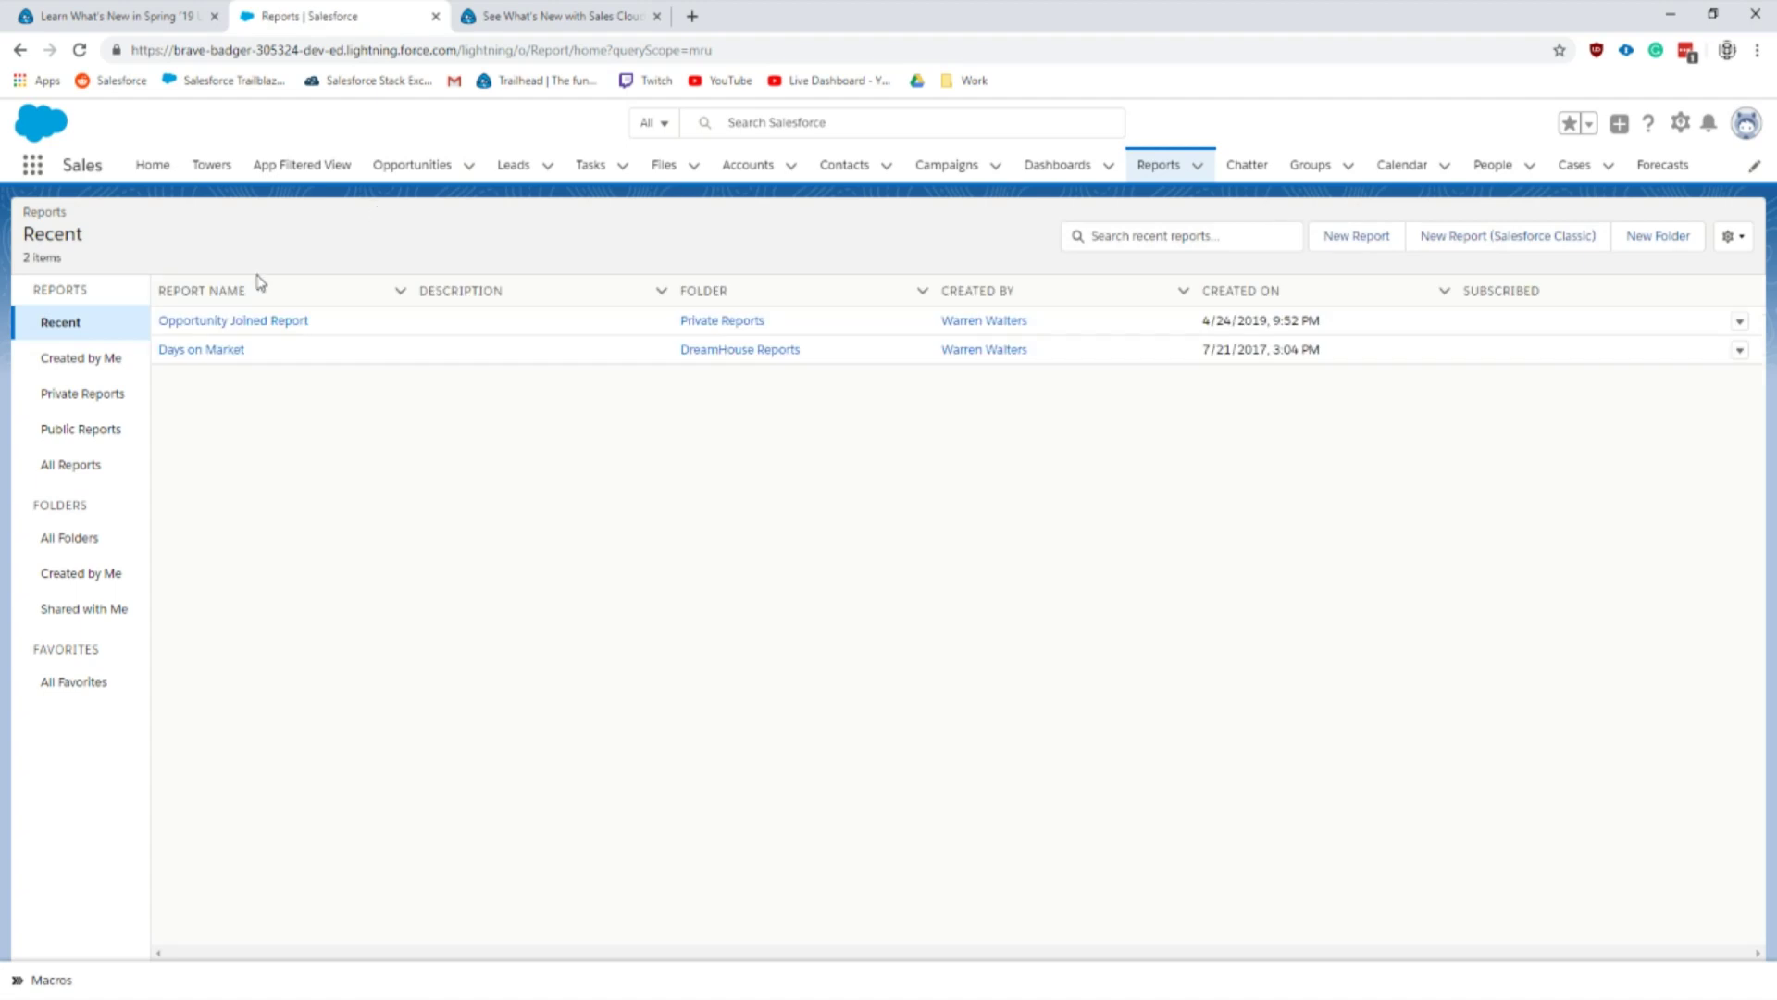
left_click(180, 322)
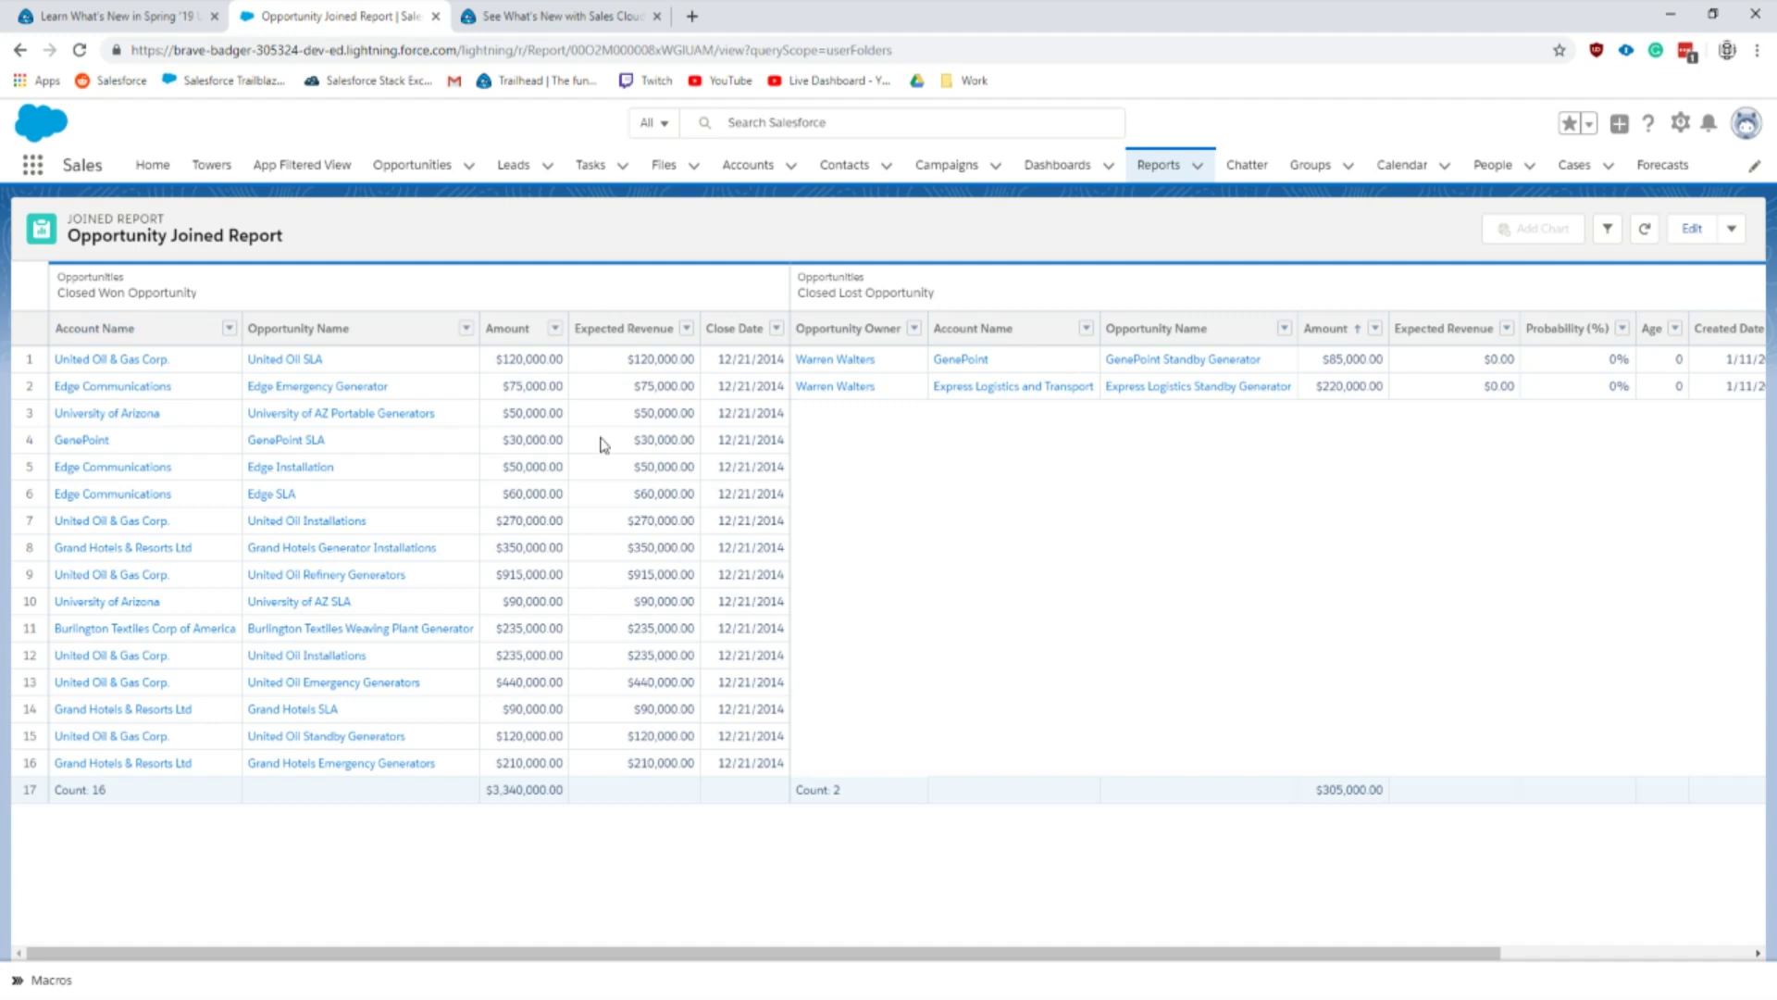
left_click_drag(58, 292, 162, 298)
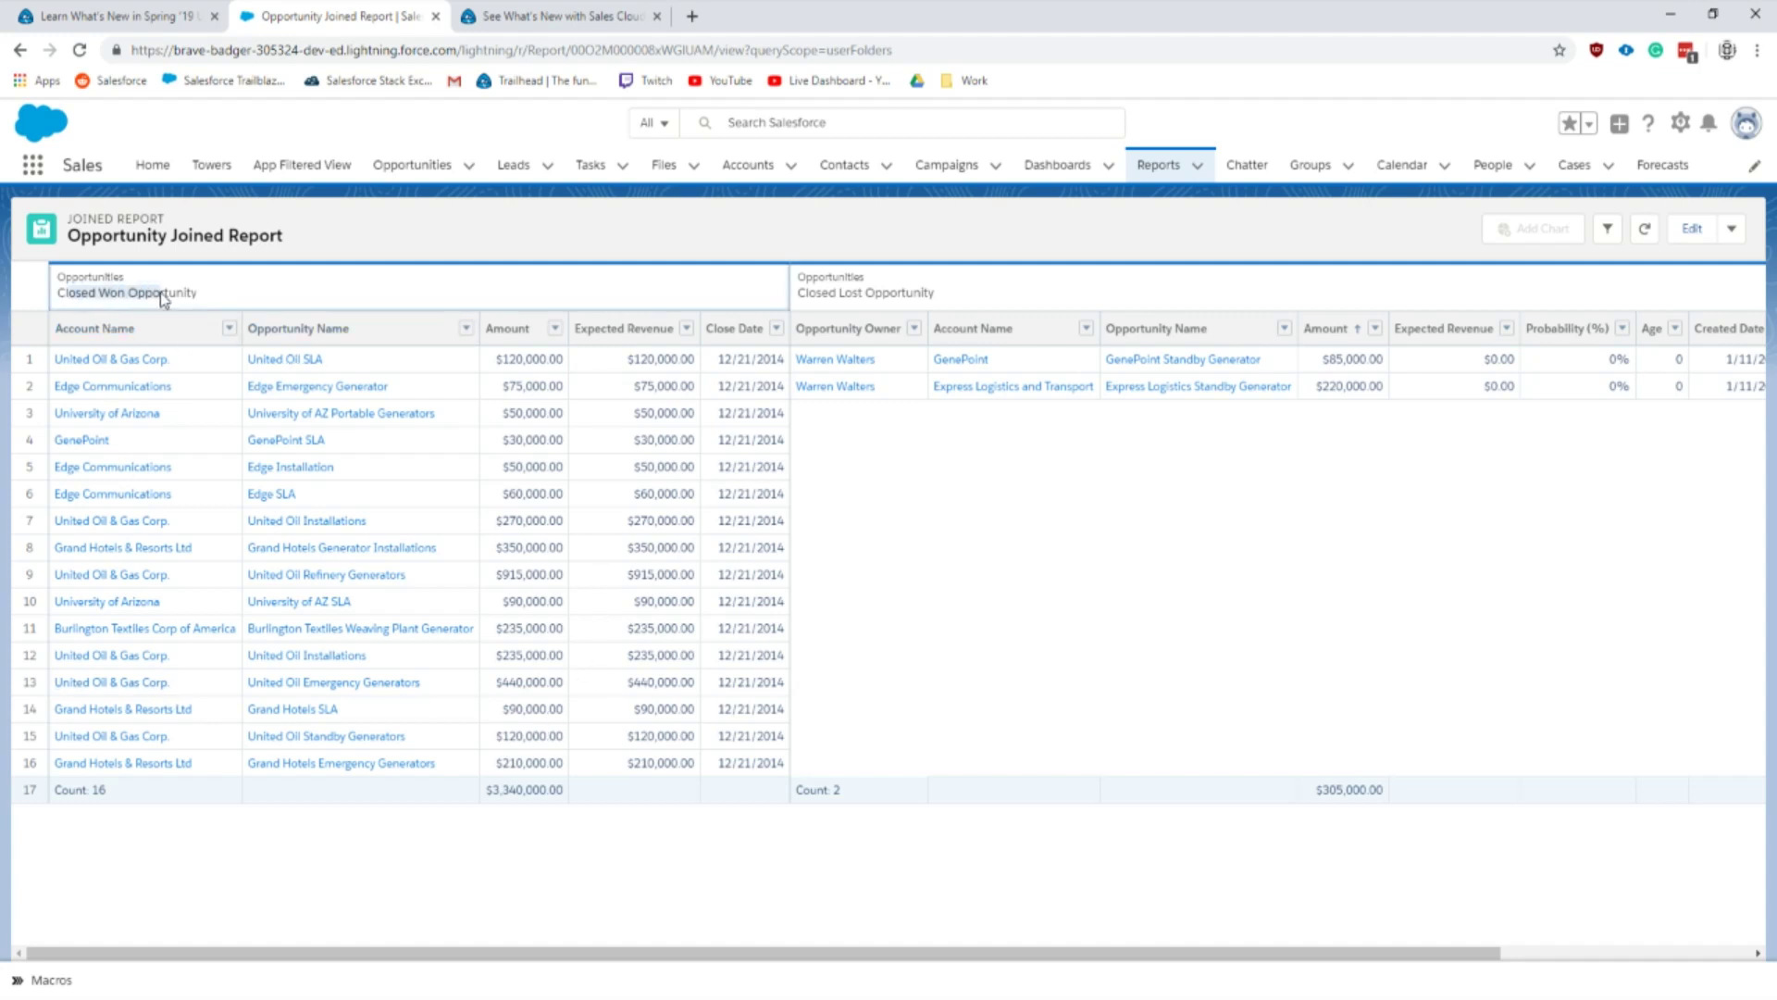
left_click(201, 300)
left_click_drag(801, 294, 968, 306)
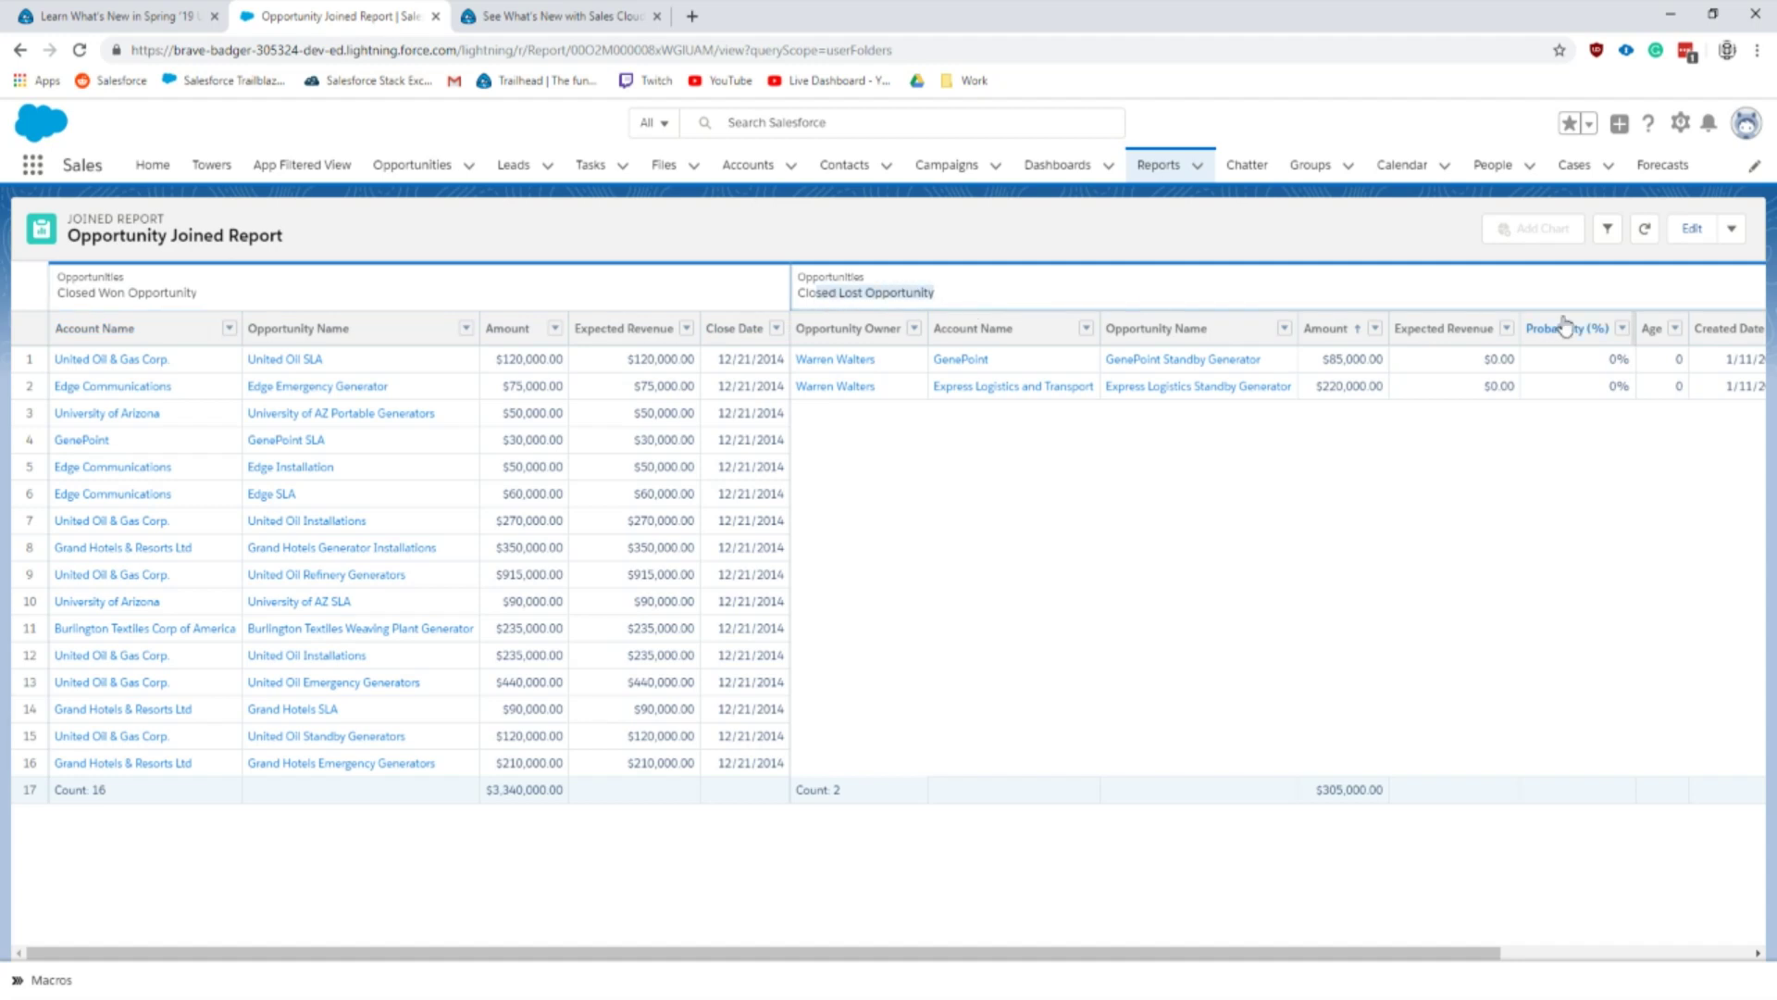
left_click(1450, 579)
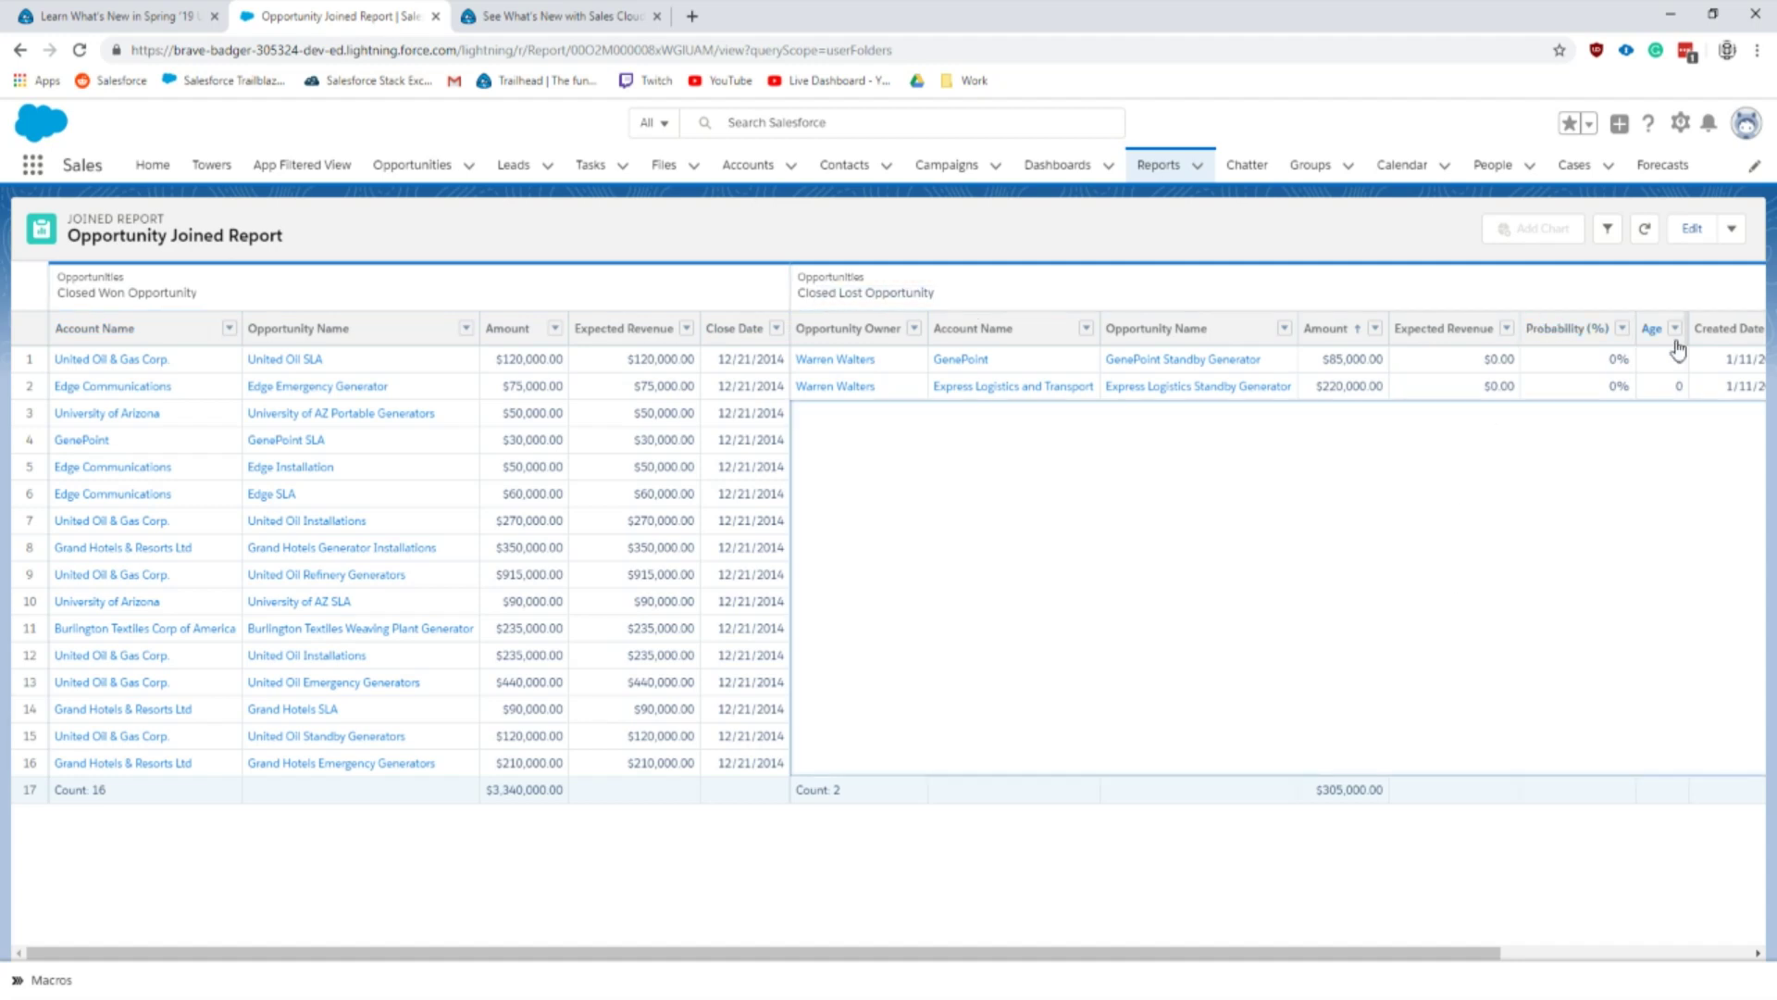
Step: Edit the joined report, remove Account Name from the Closed Lost block's columns, and show block filters
left_click(1694, 239)
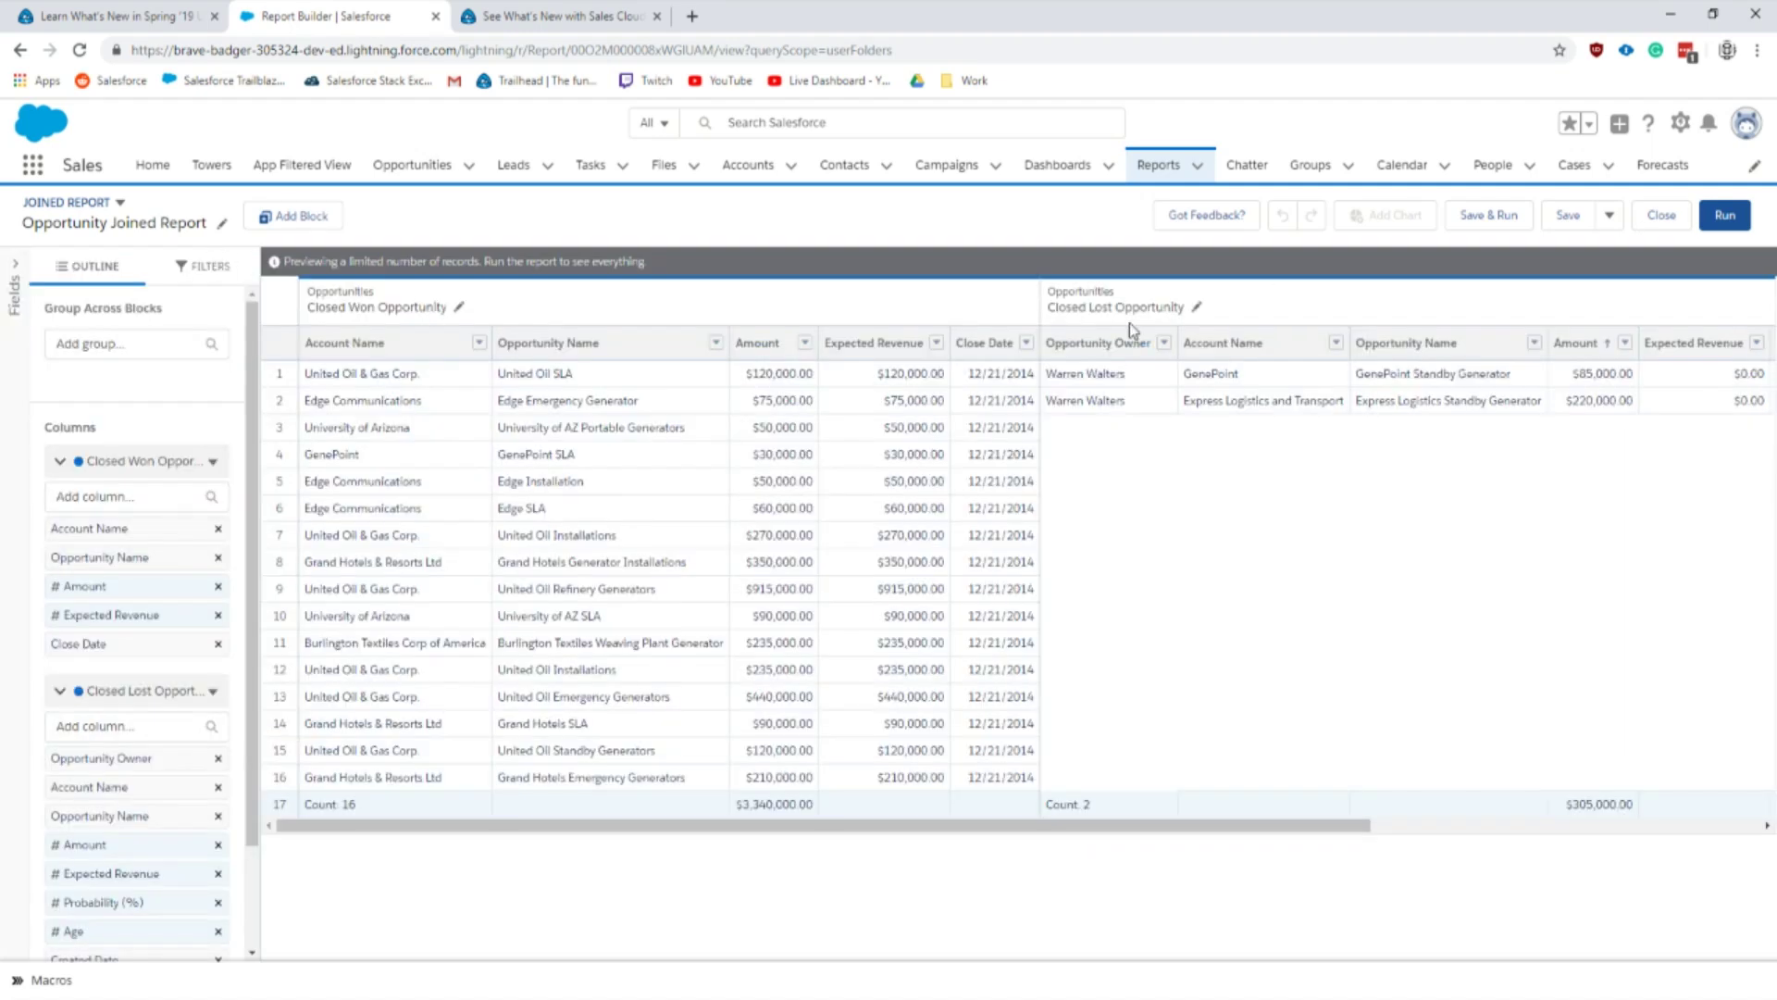
left_click(1198, 308)
left_click(1285, 456)
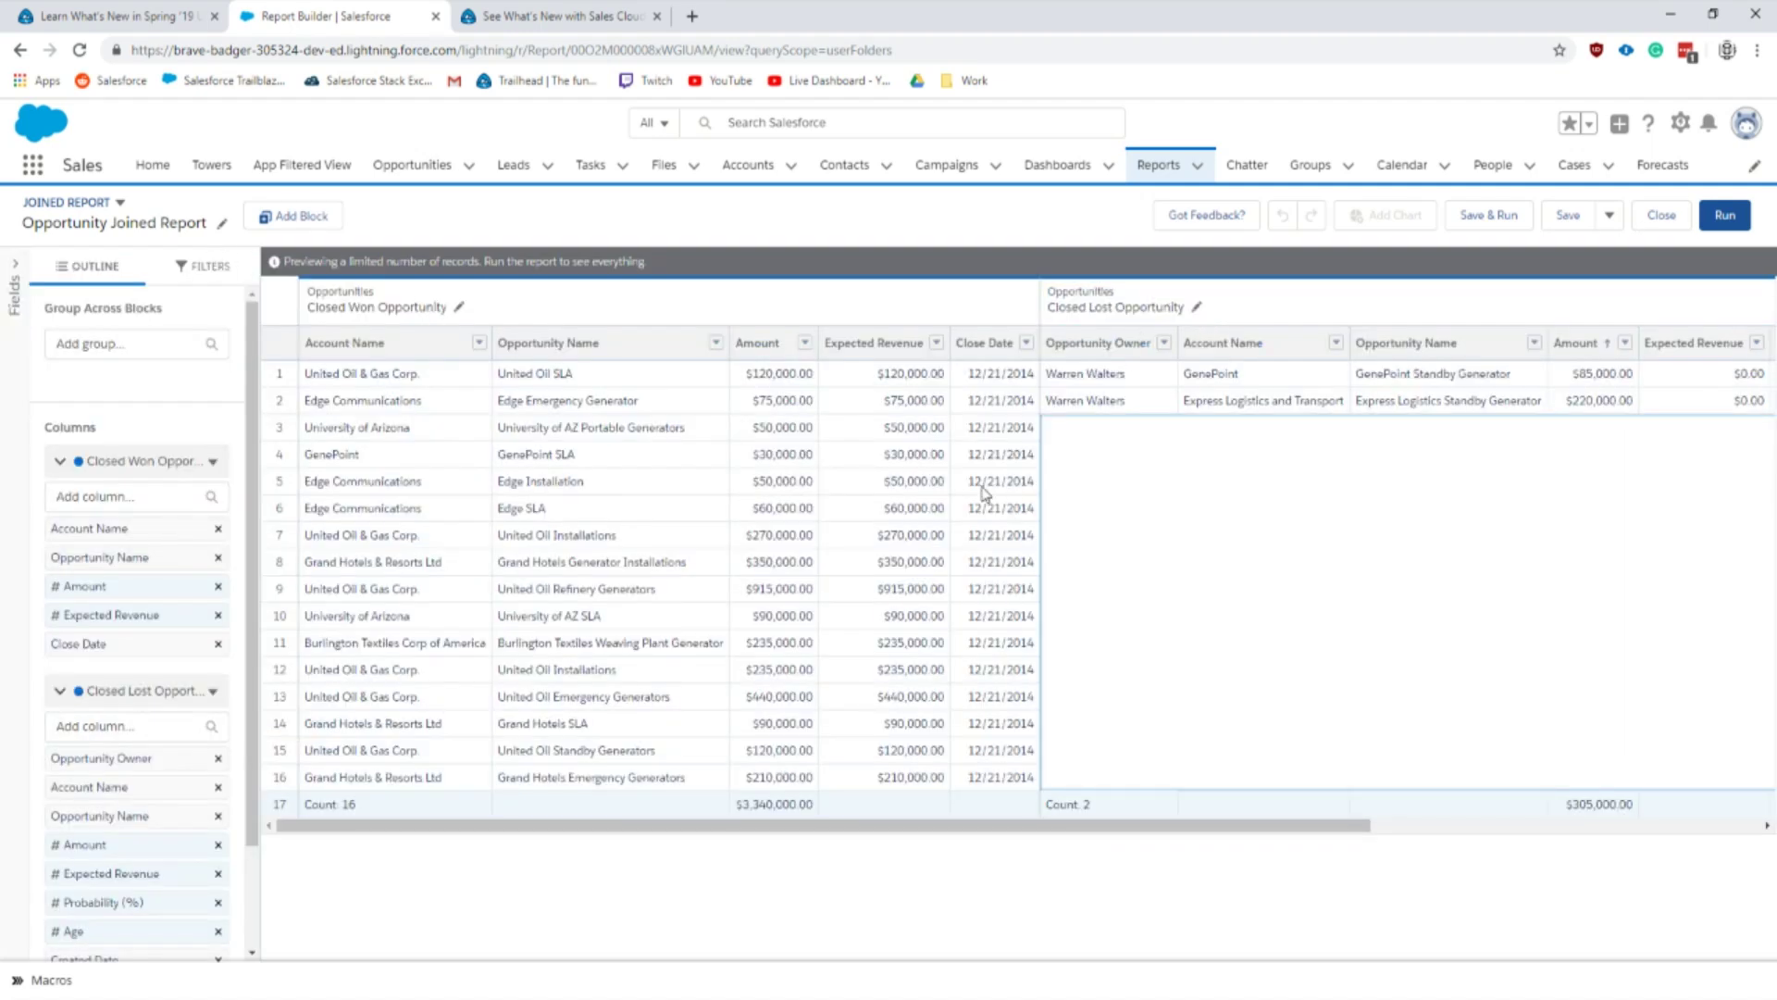
scroll(102, 590, "down", 1)
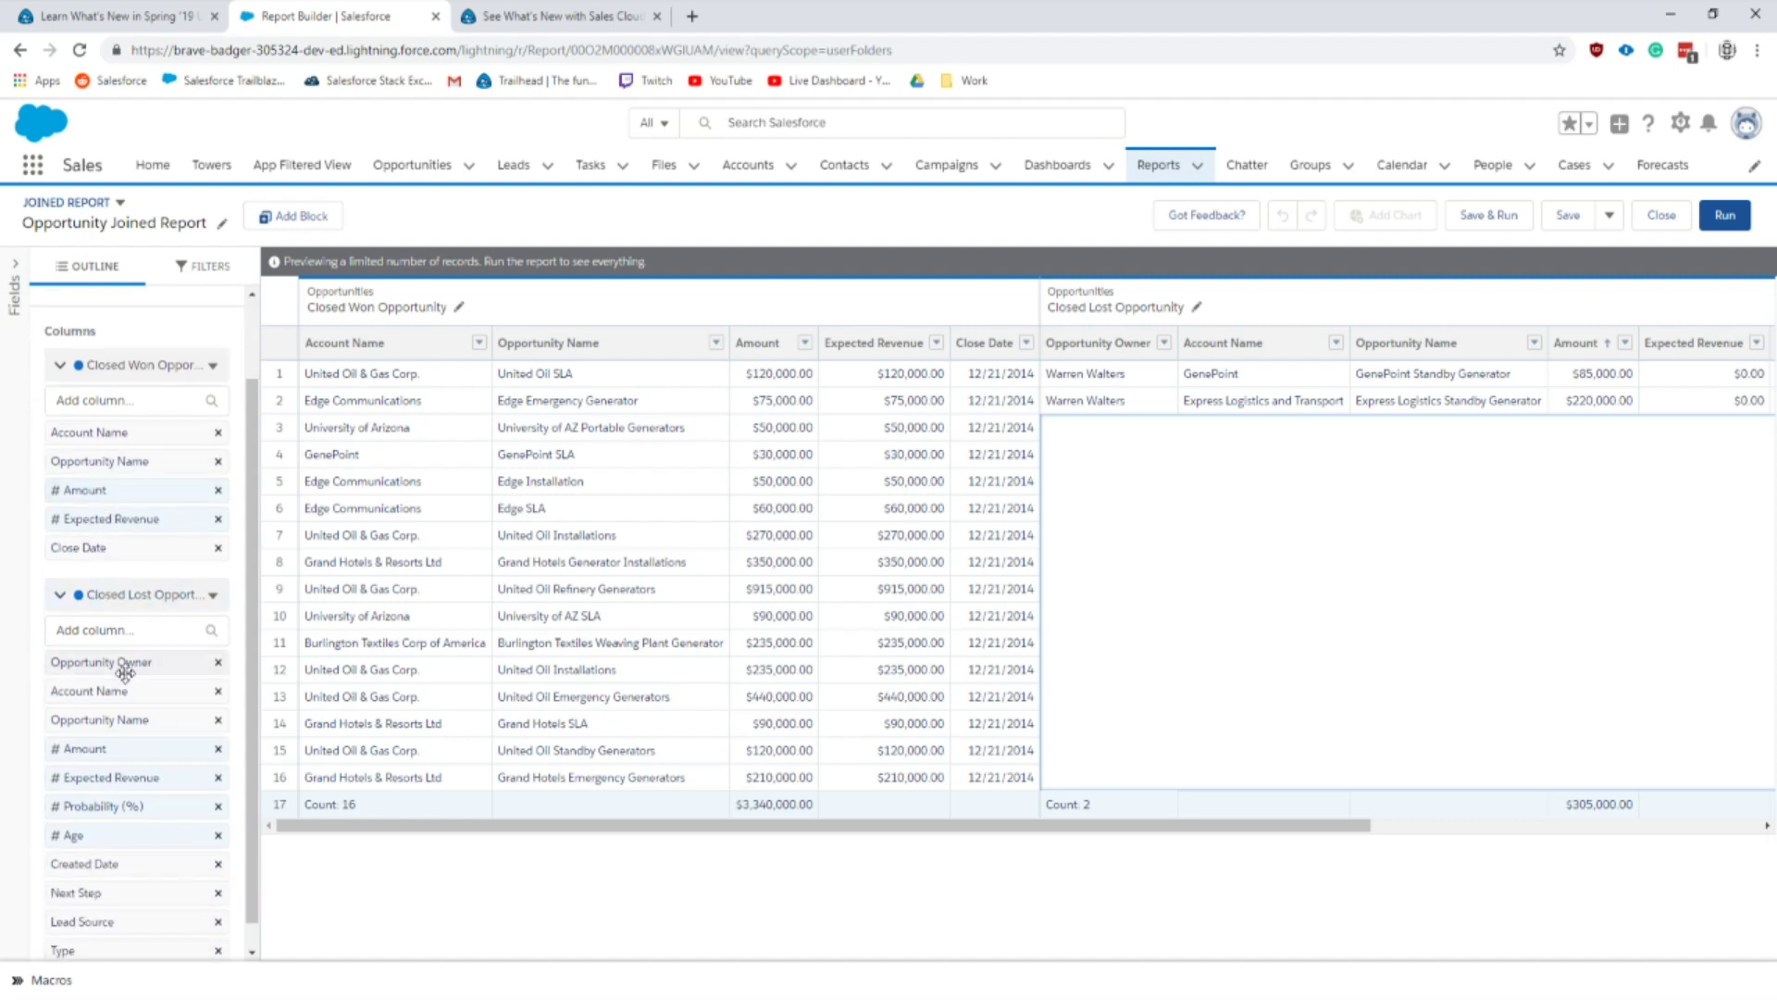
left_click_drag(208, 667, 220, 690)
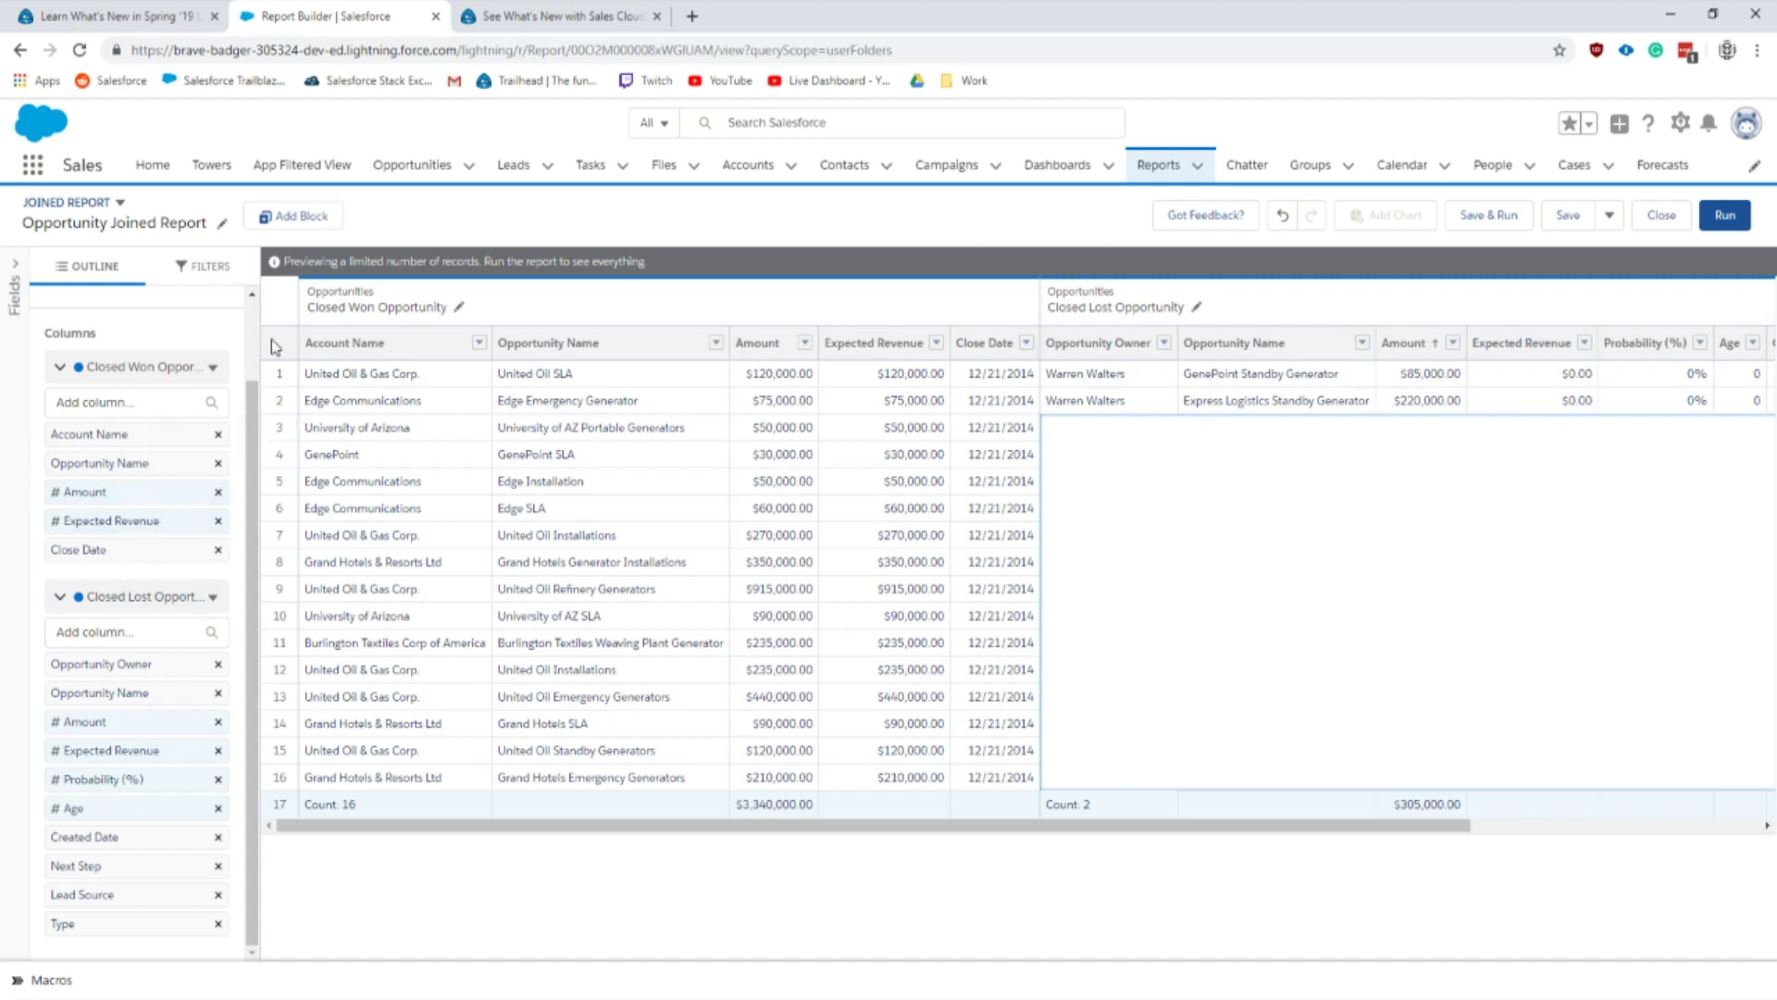
left_click(197, 267)
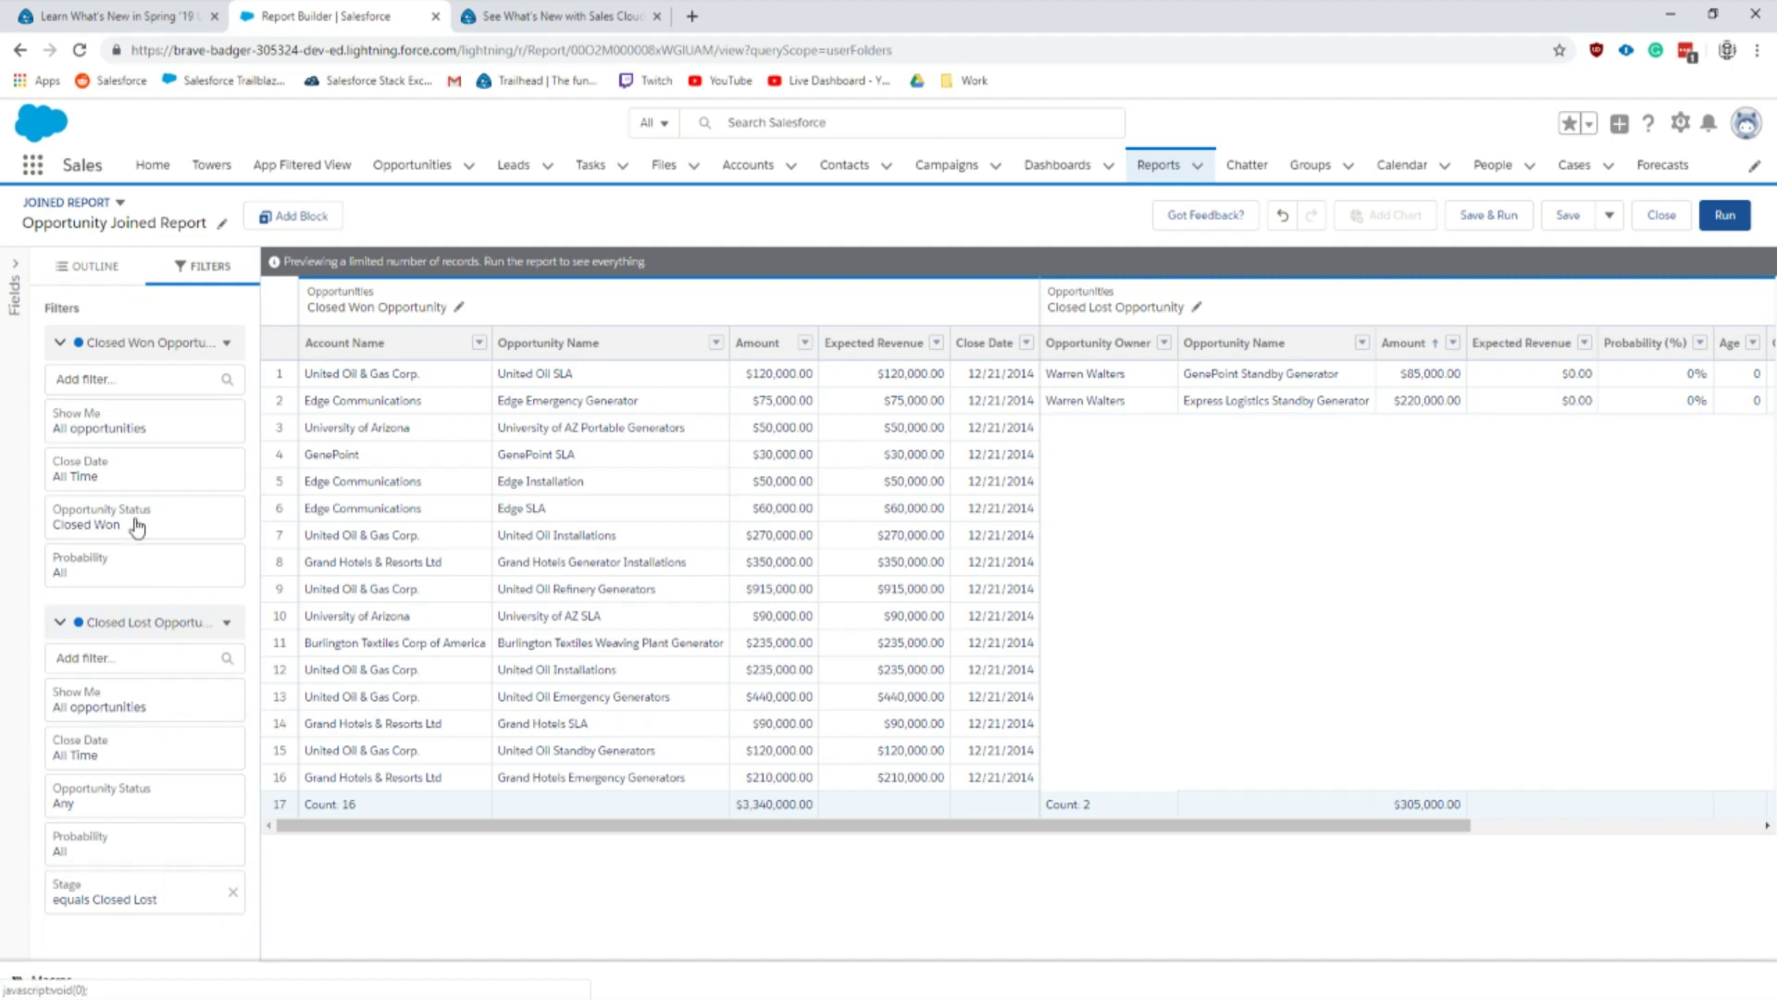
Step: Start a new report block and review the Tasks and Events report type's common-fields note
left_click(274, 218)
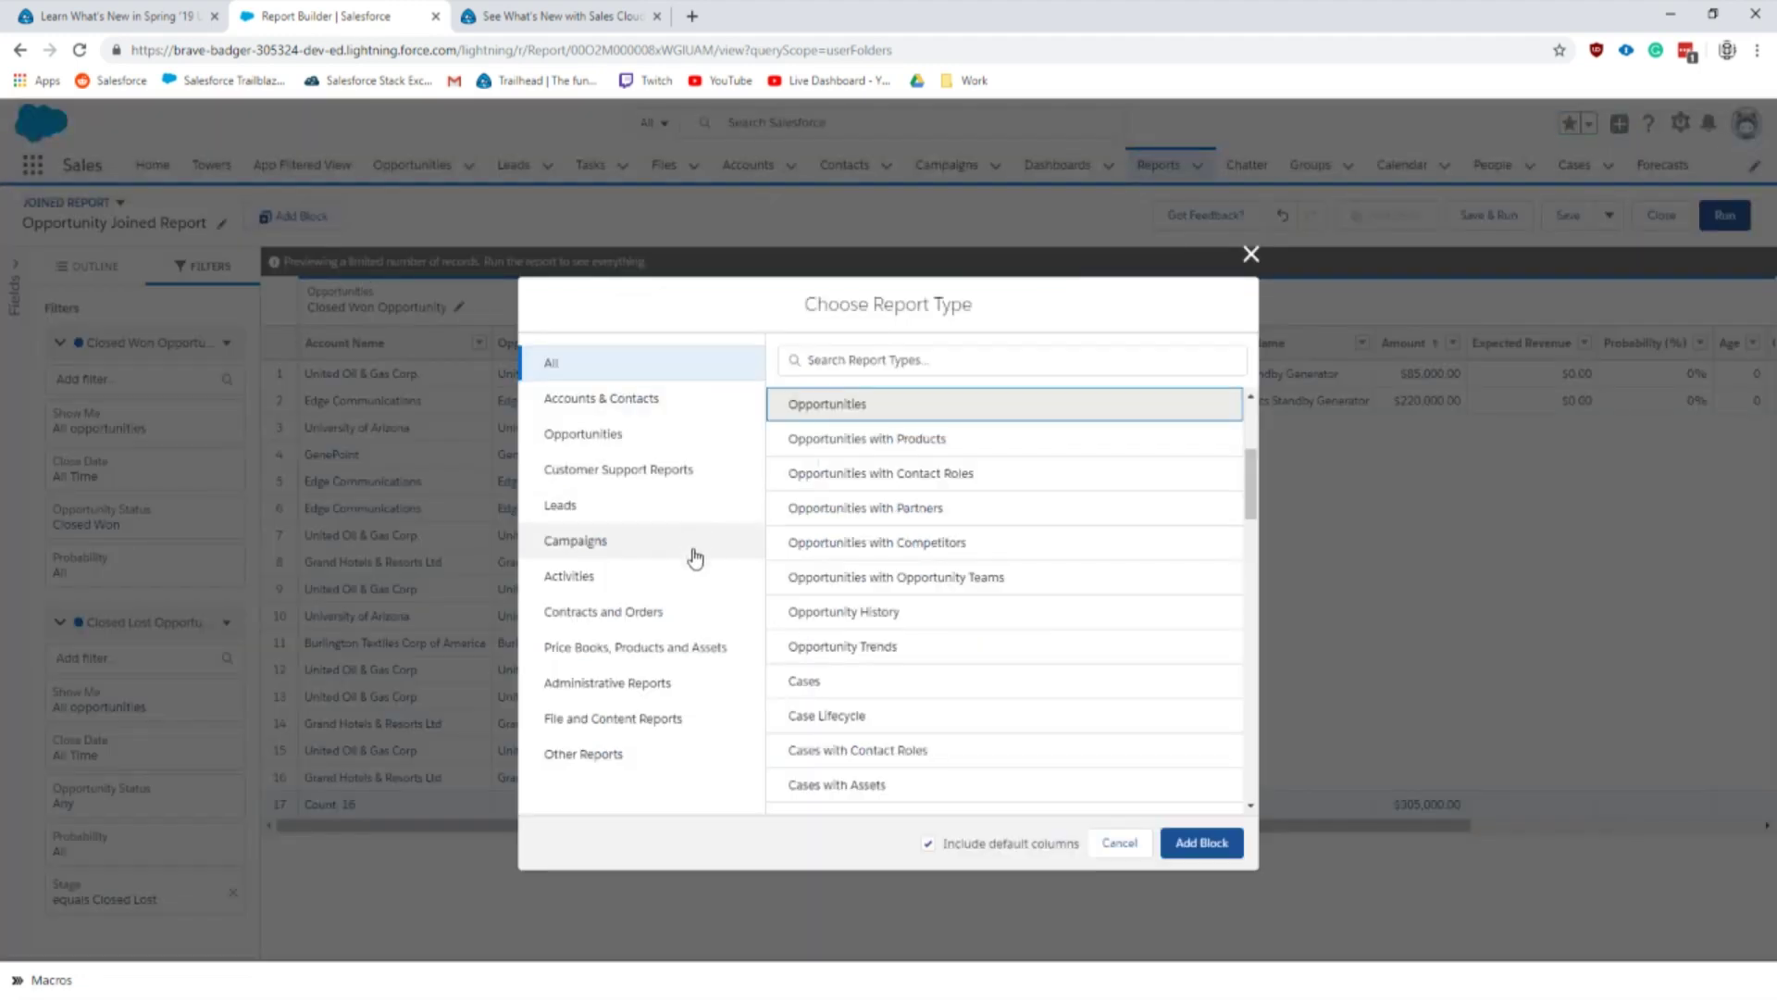
scroll(905, 648, "down", 5)
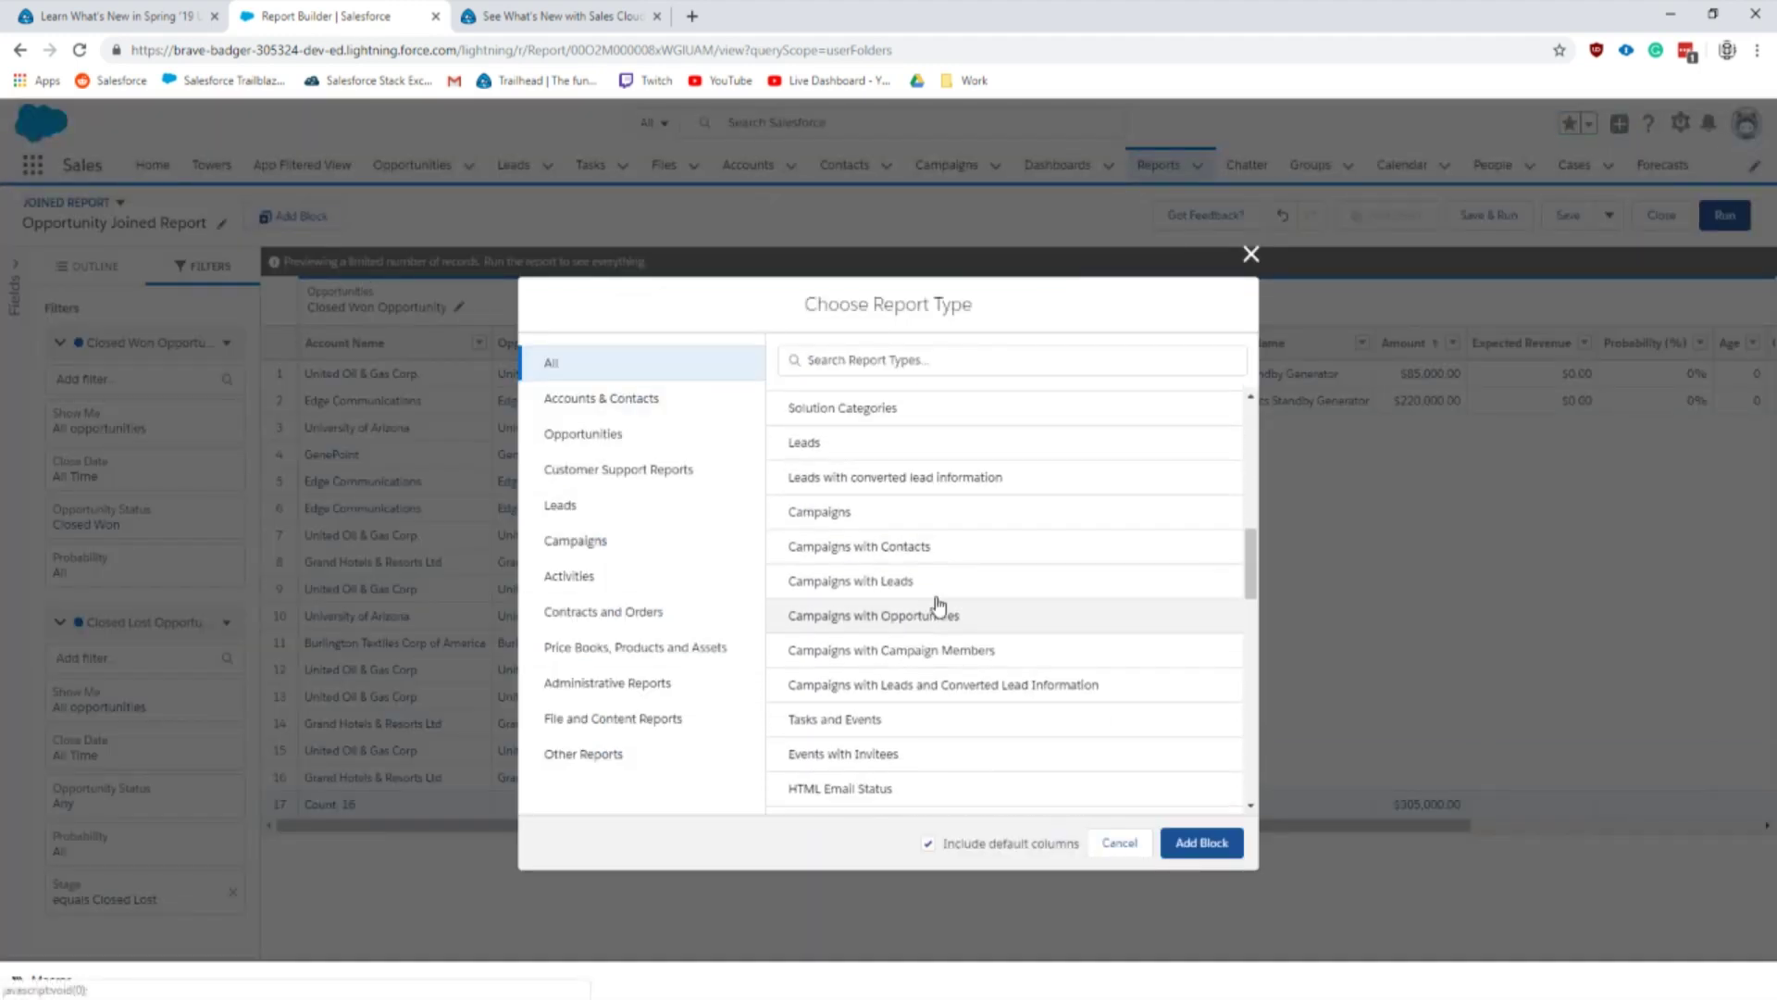
scroll(972, 648, "down", 1)
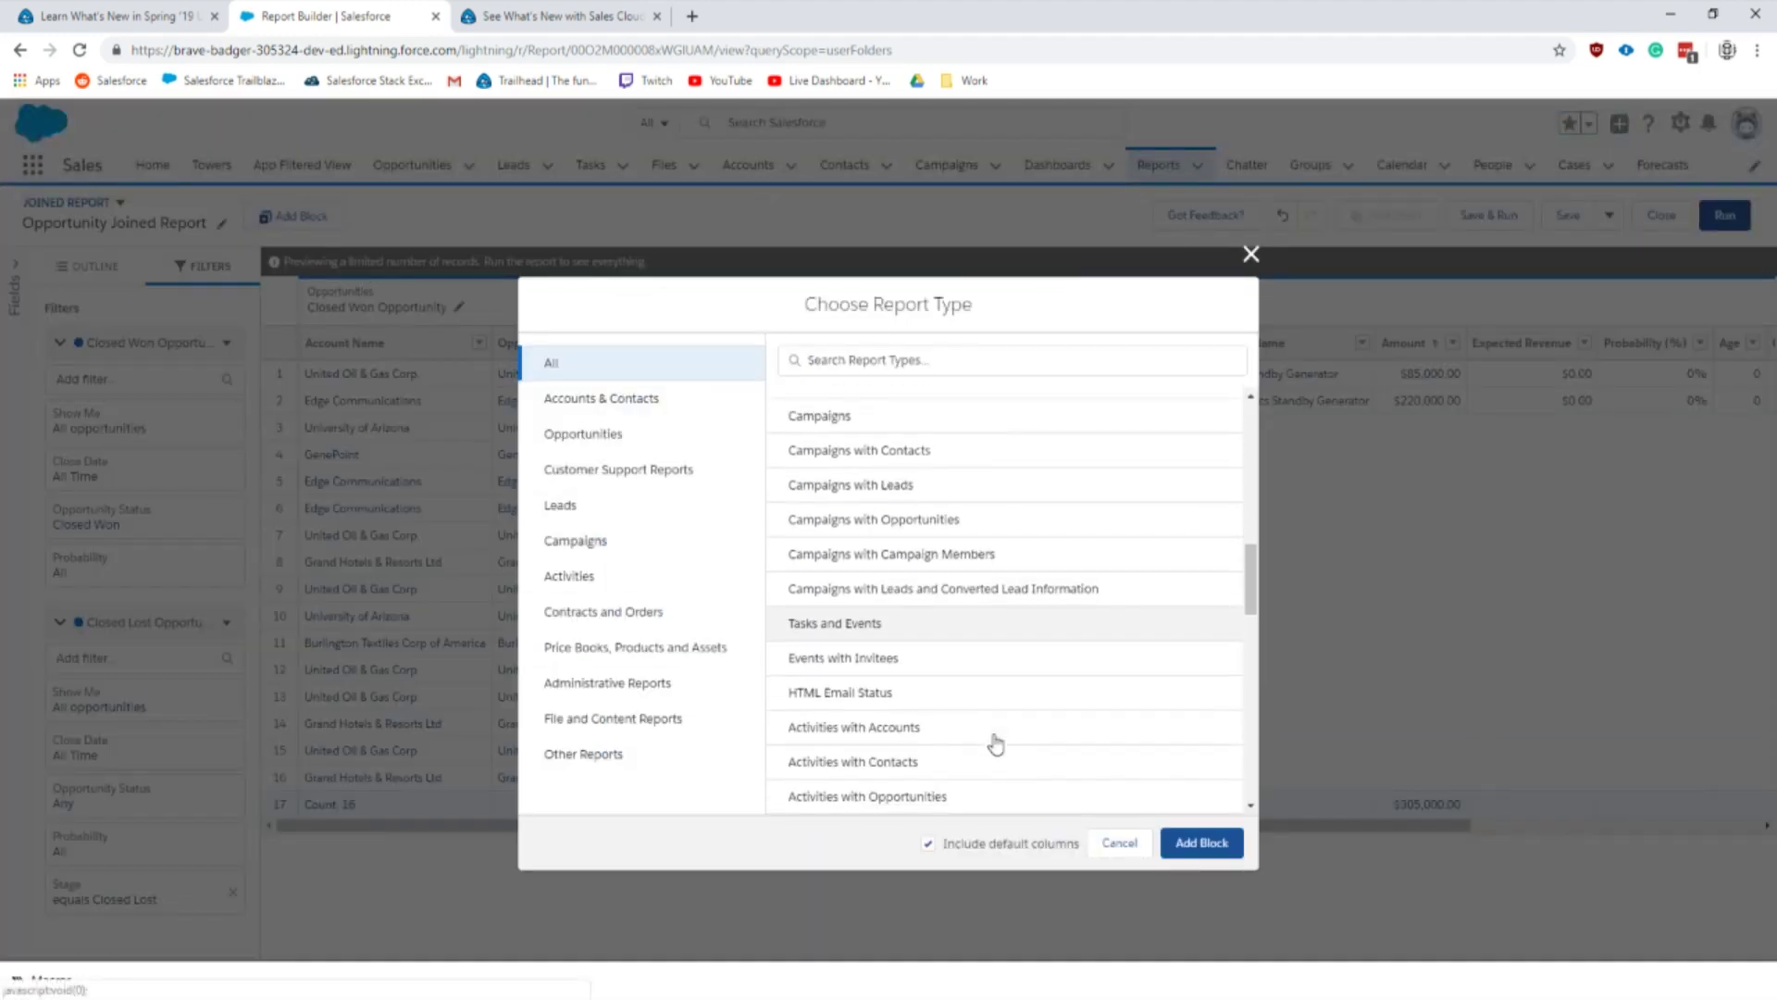
left_click(894, 639)
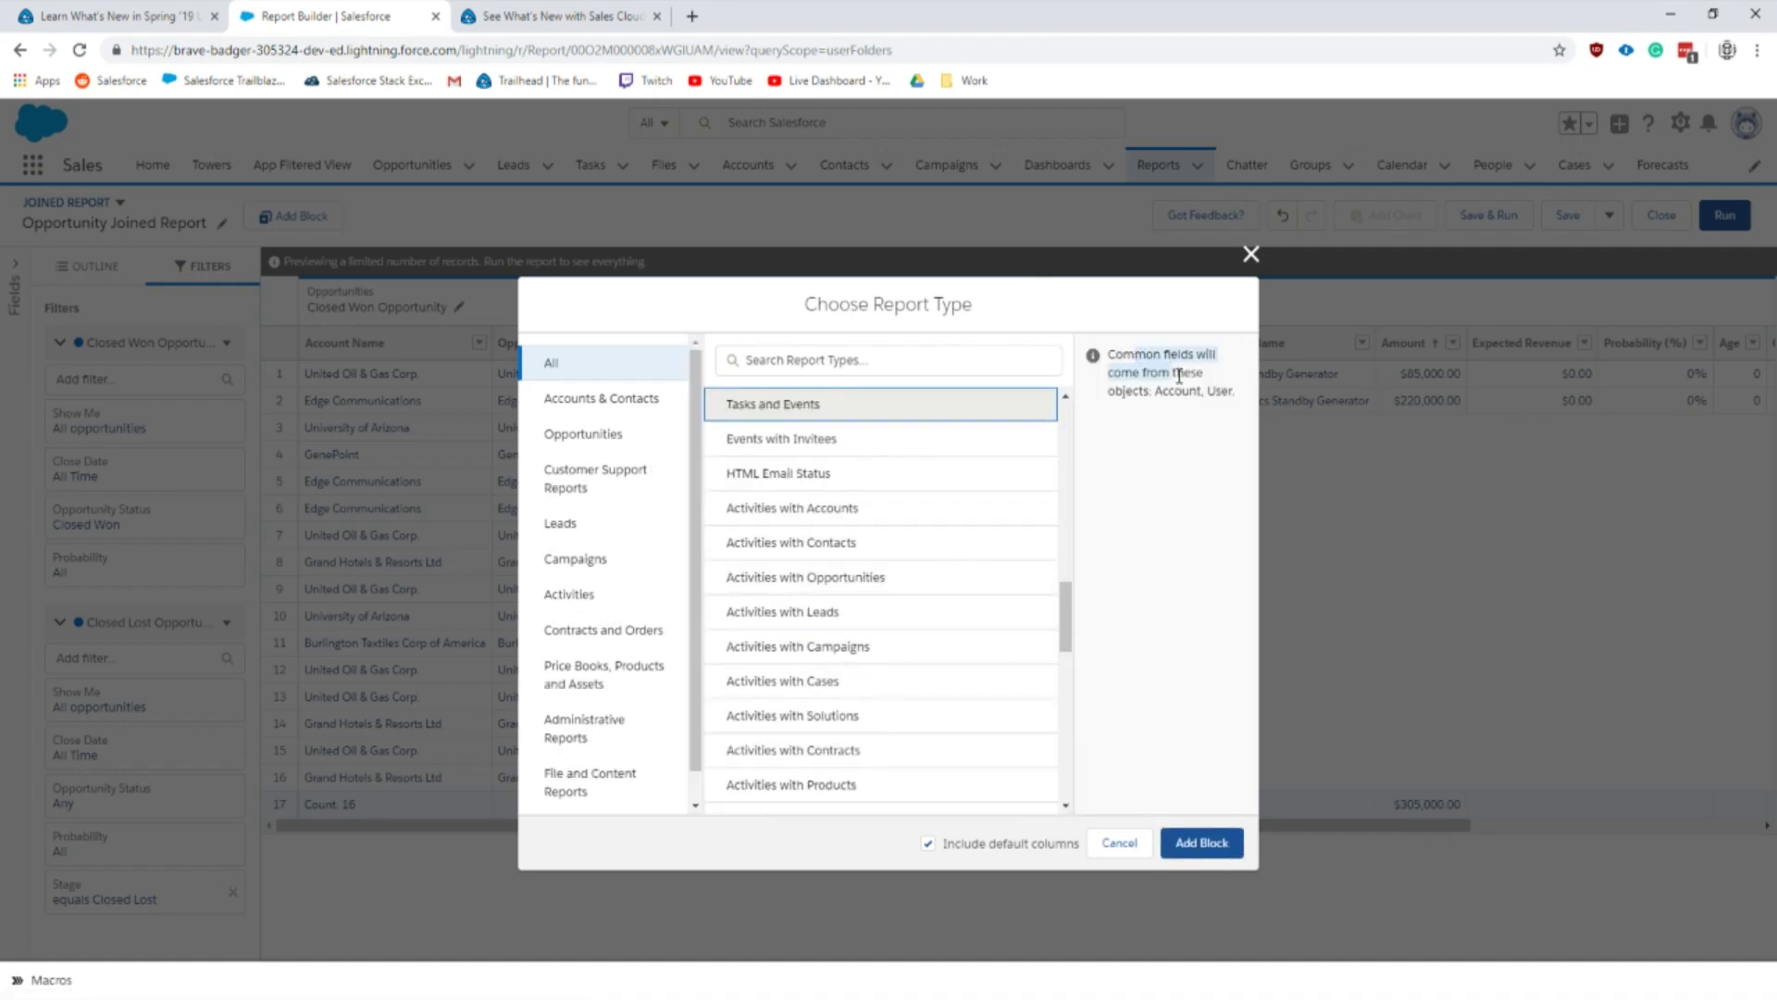
left_click_drag(1108, 354, 1236, 392)
left_click(1129, 391)
double_click(1157, 389)
scroll(1068, 493, "down", 4)
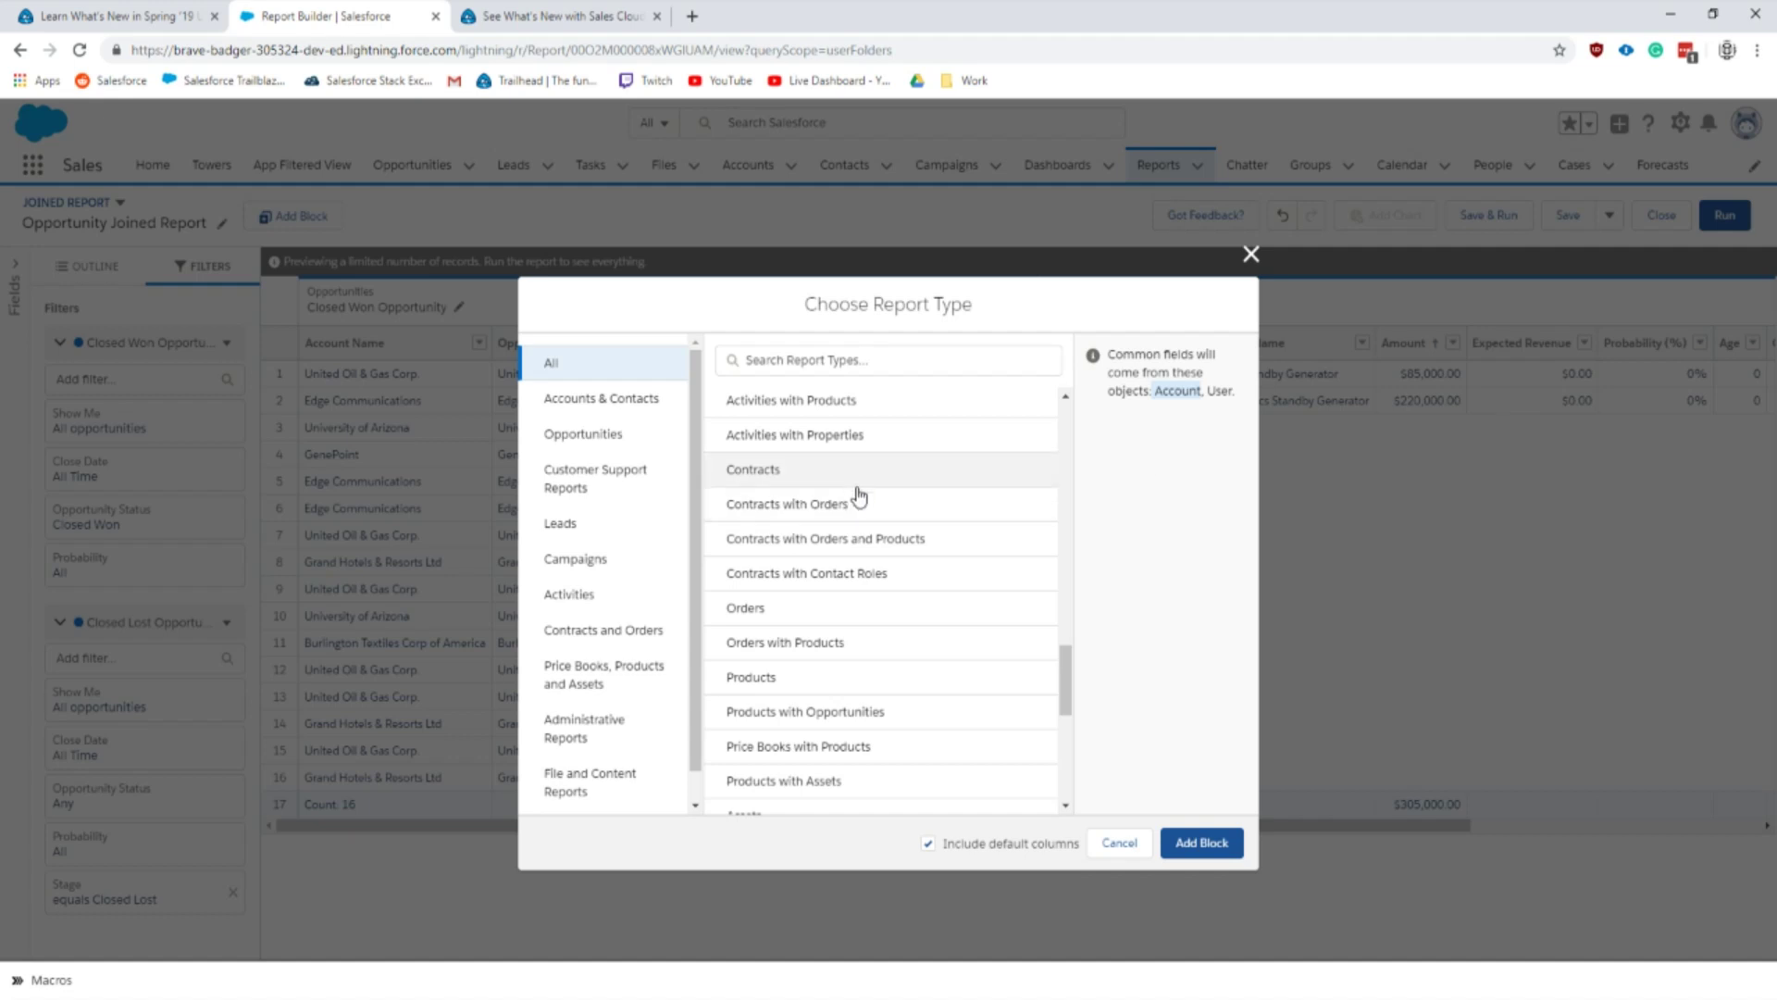
scroll(852, 463, "up", 4)
Step: Browse report type searches and categories, then choose Accounts from the All list
left_click(838, 350)
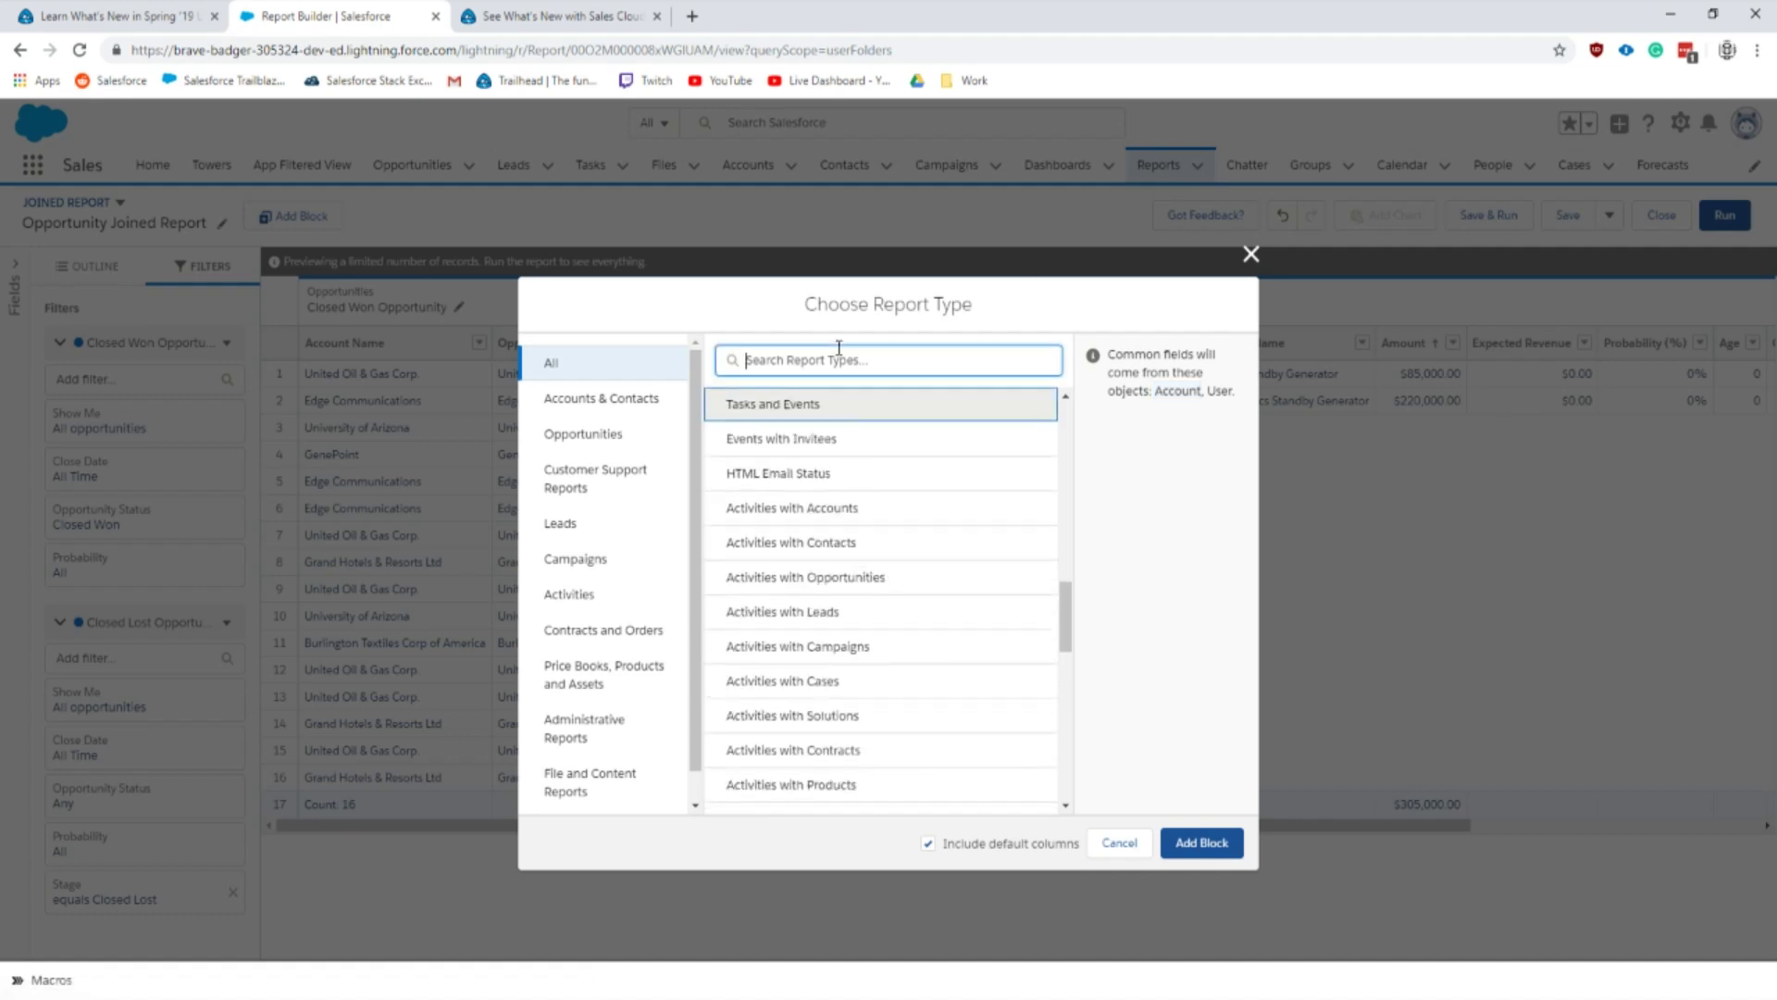
type("his")
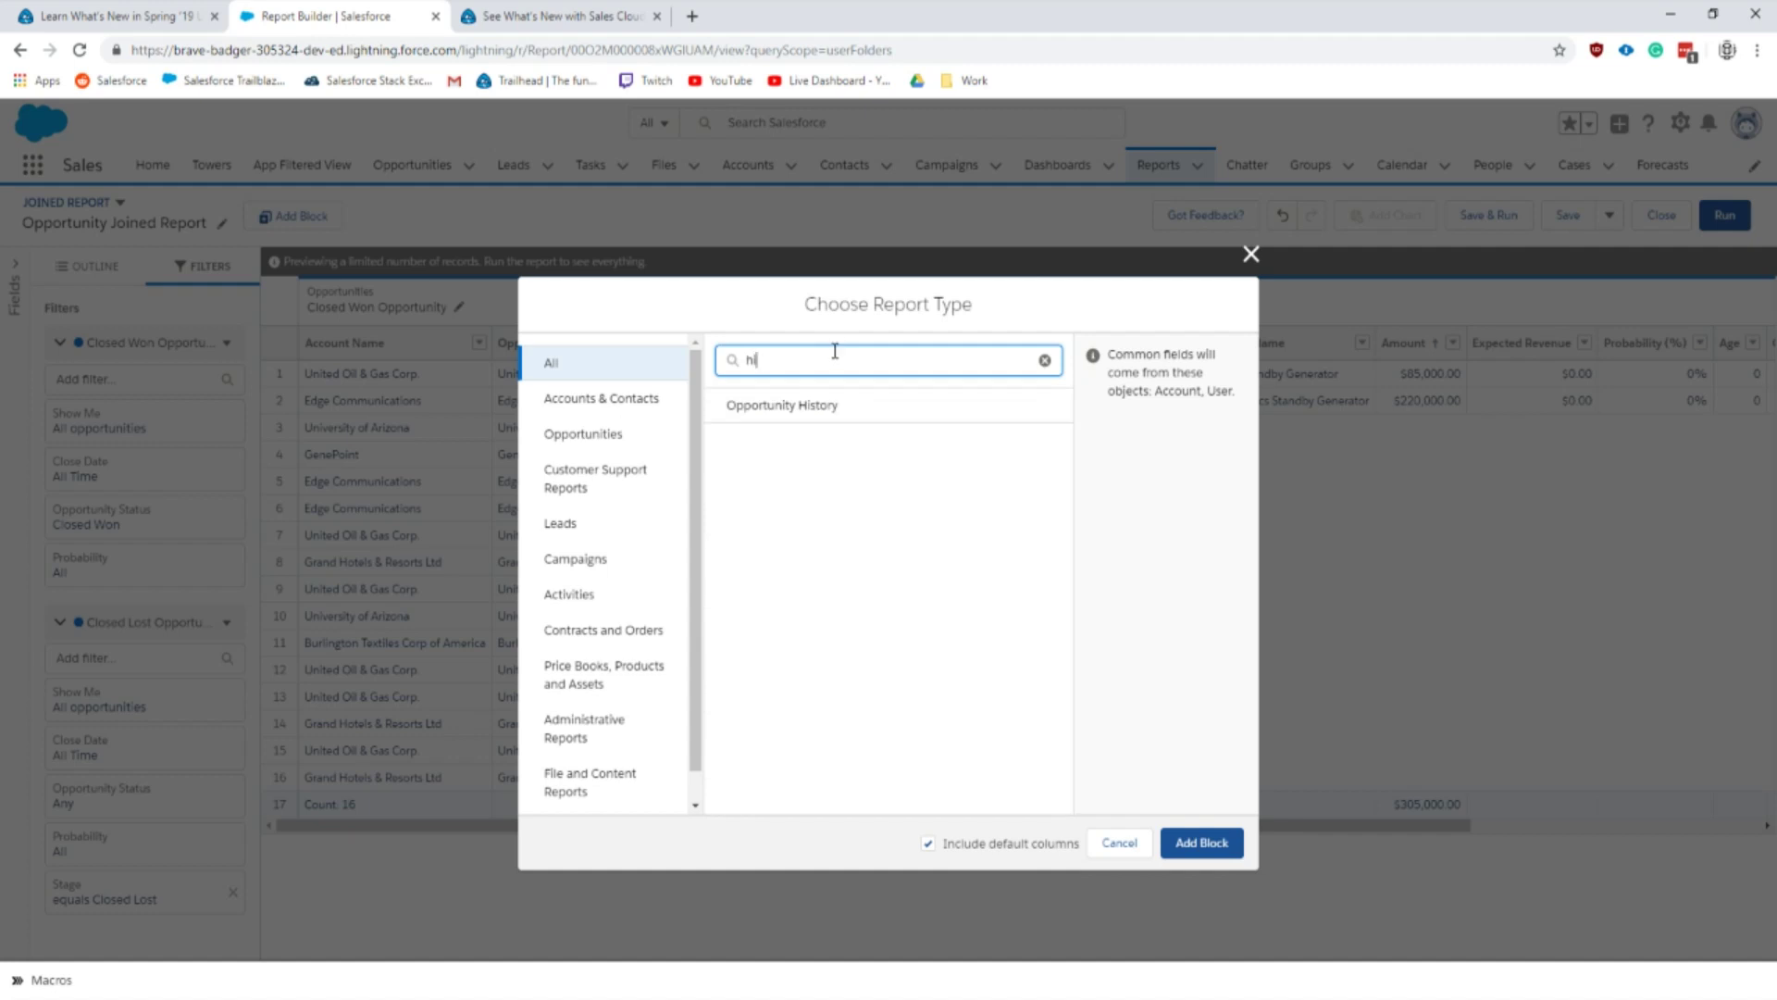
key("BackSpace")
left_click(568, 579)
scroll(602, 574, "down", 1)
left_click(613, 650)
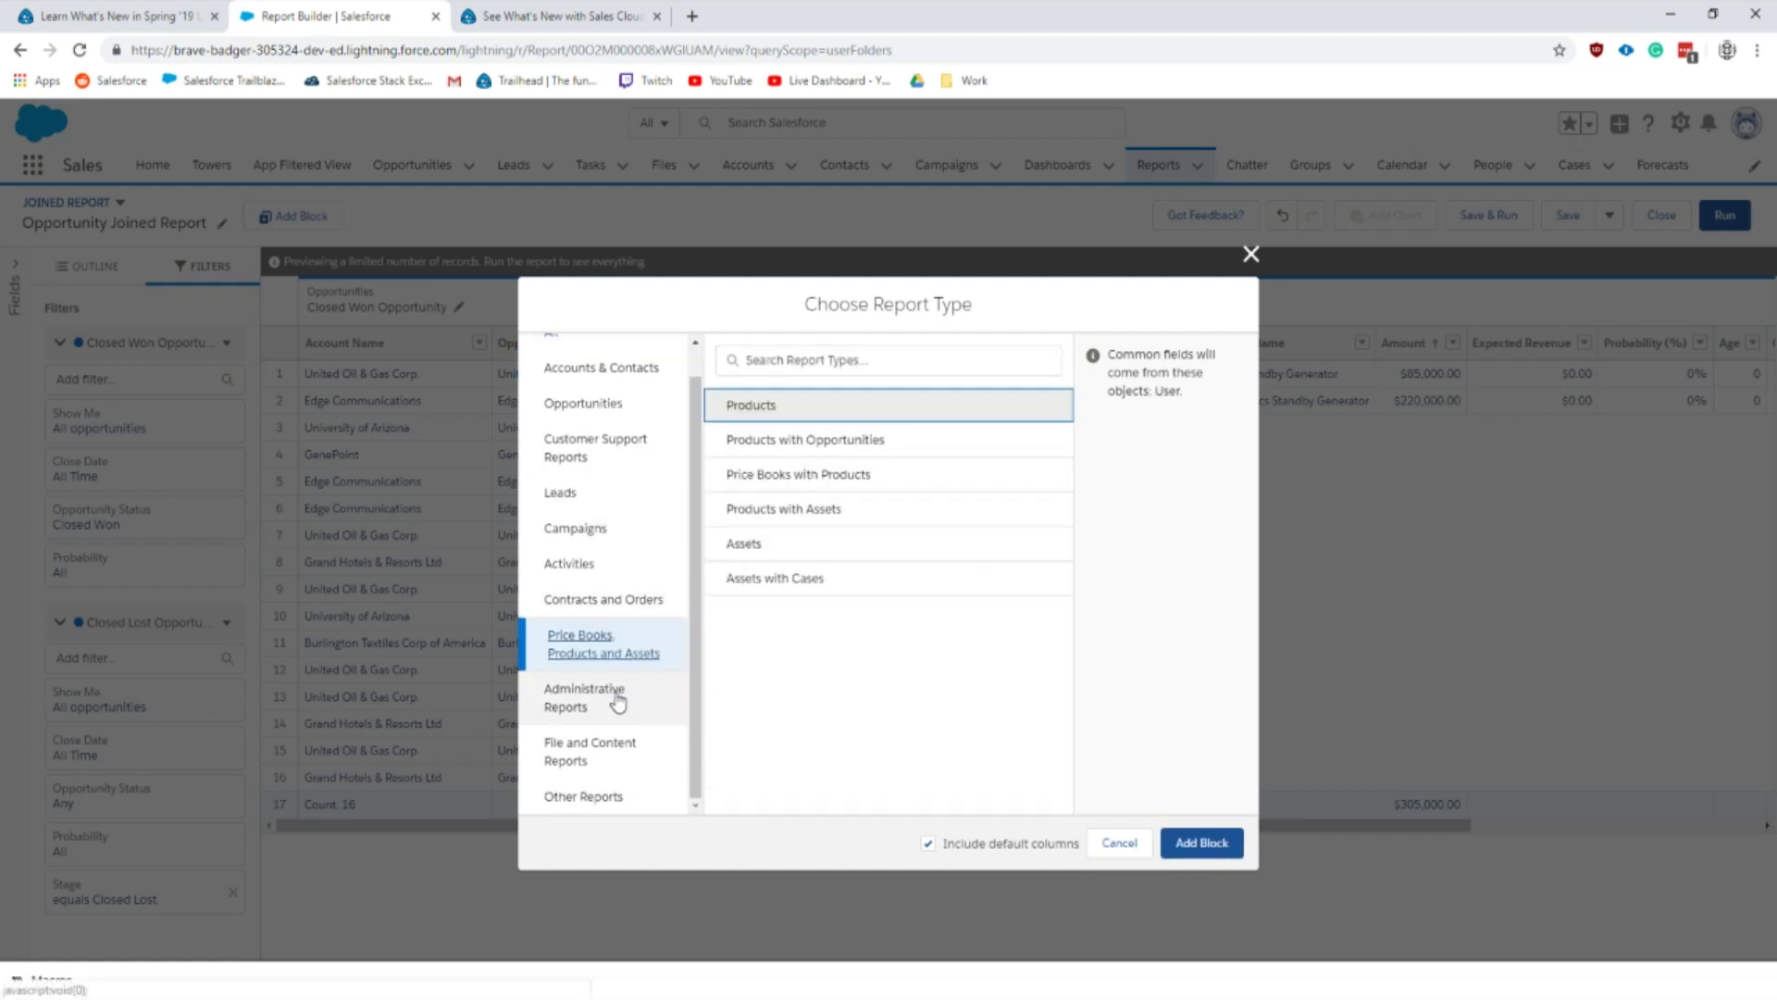
left_click(587, 804)
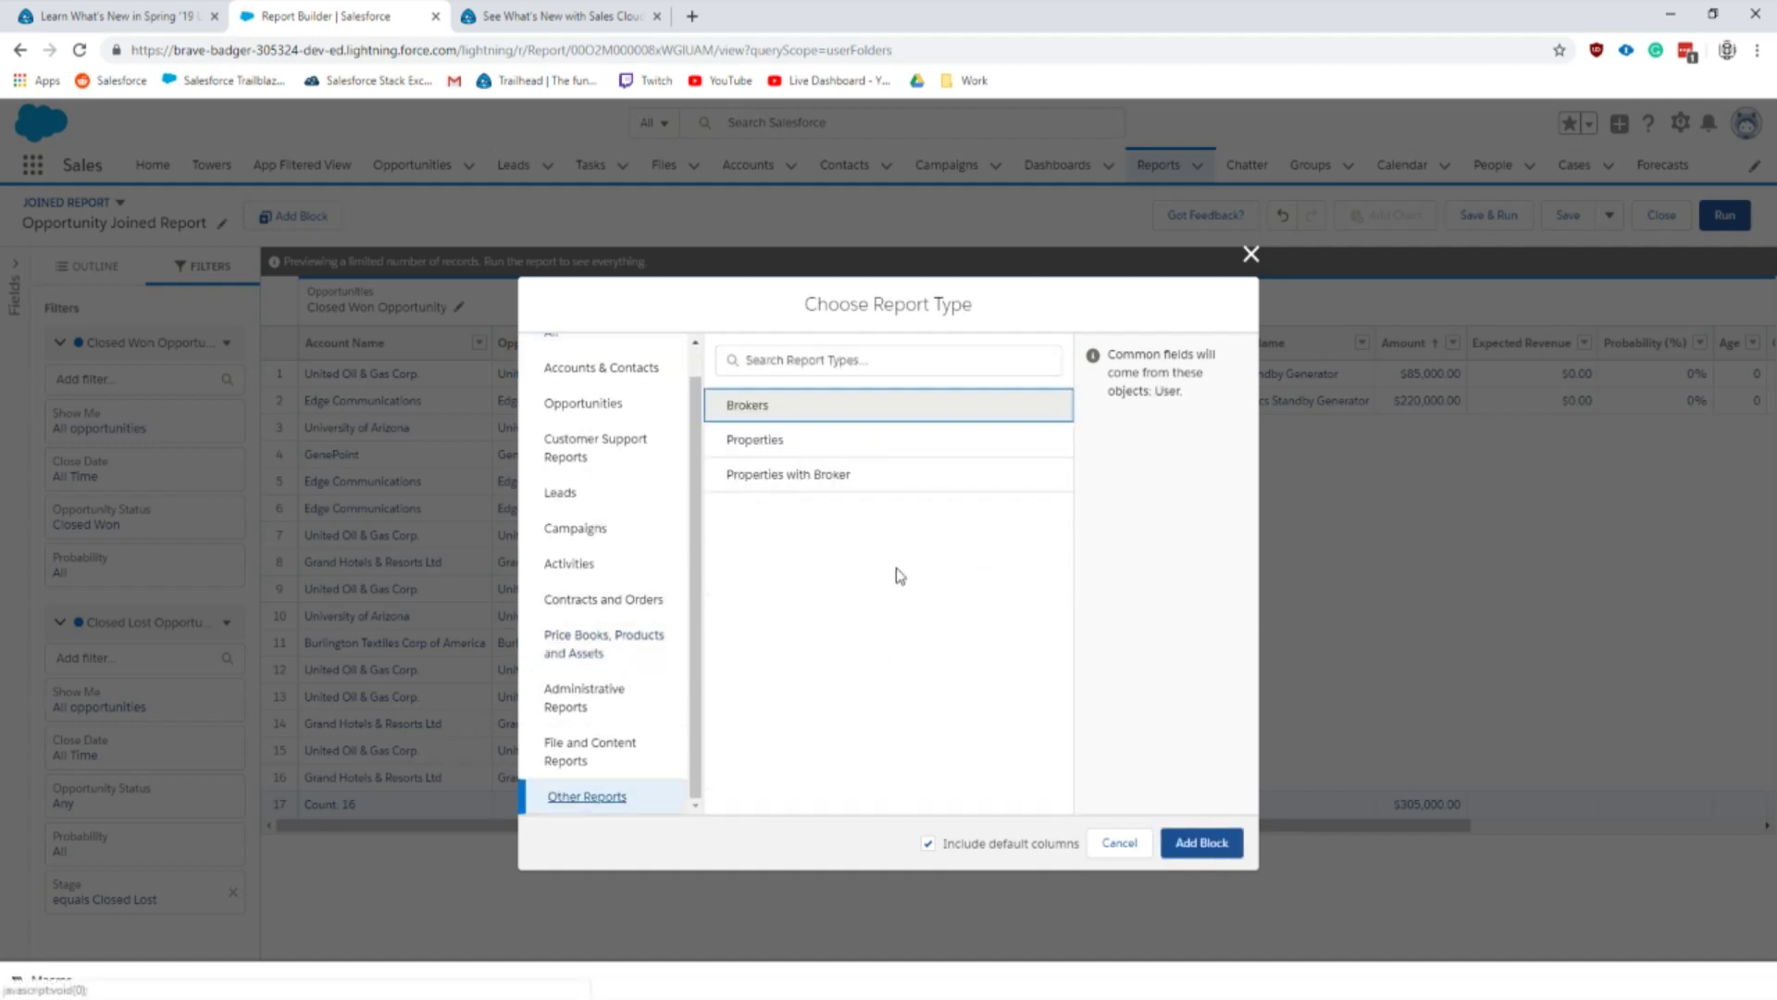
left_click(778, 435)
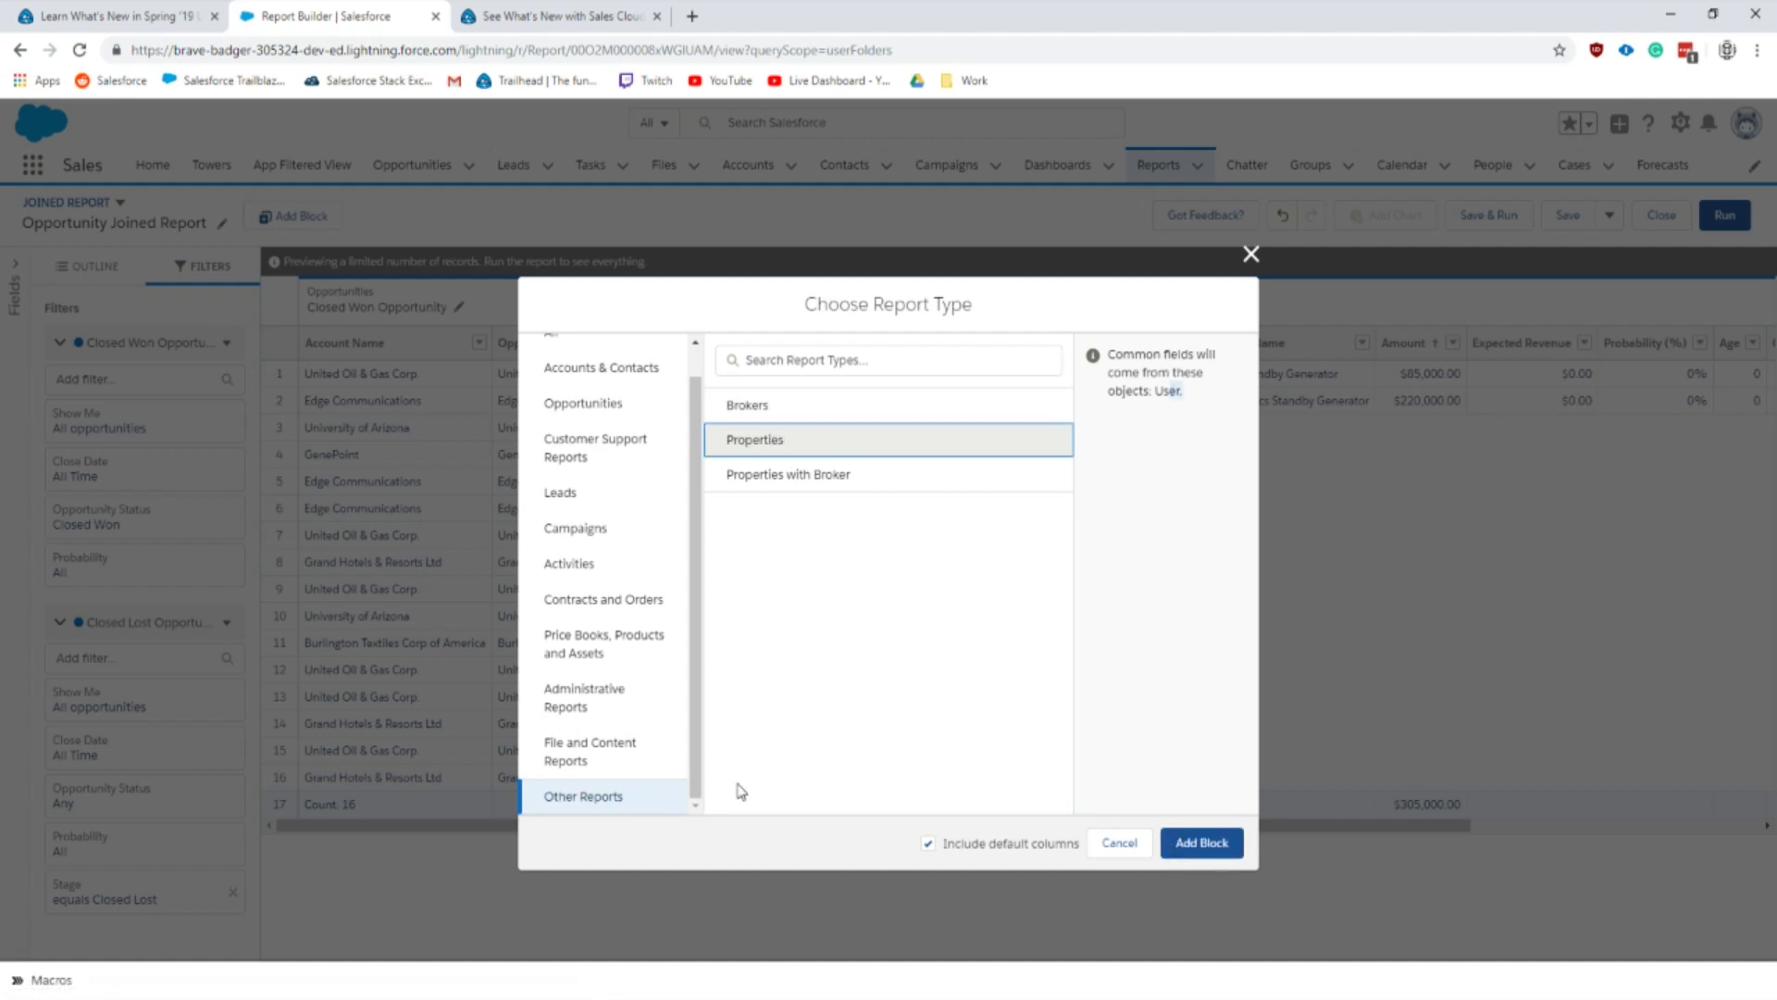
scroll(588, 463, "up", 1)
left_click(555, 363)
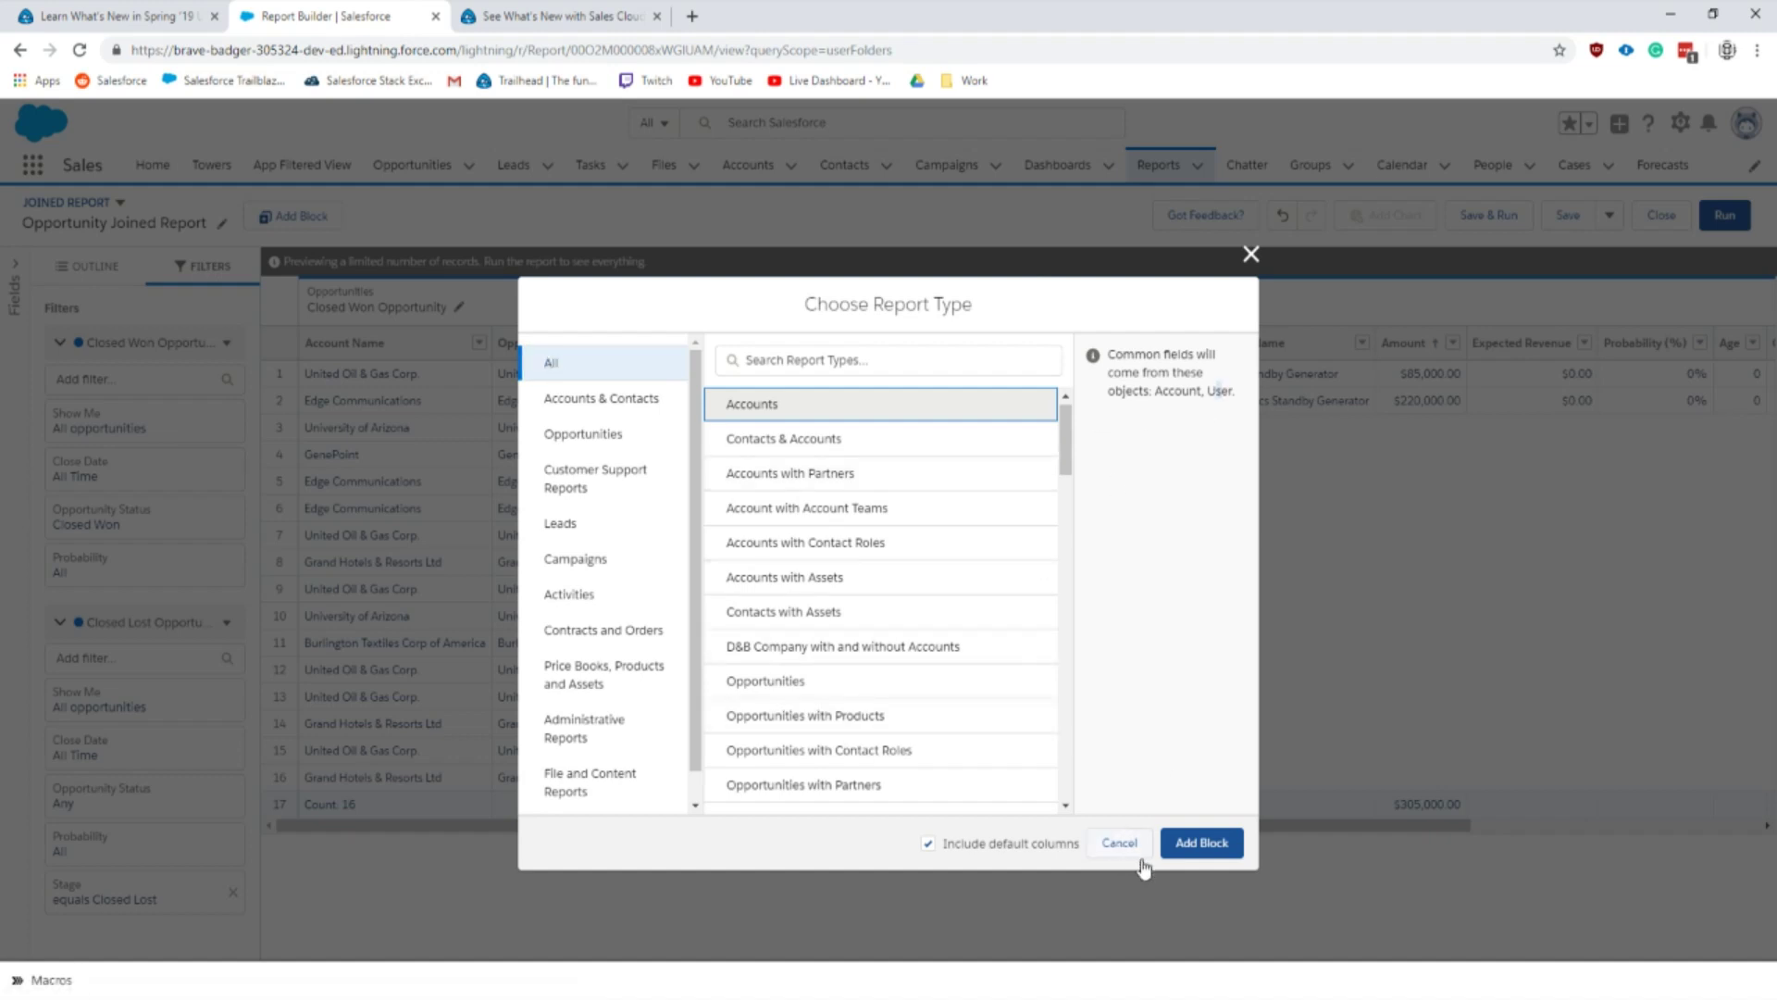
Step: Add the Accounts block, set its Show Me filter to All accounts, and run the report
left_click(1168, 843)
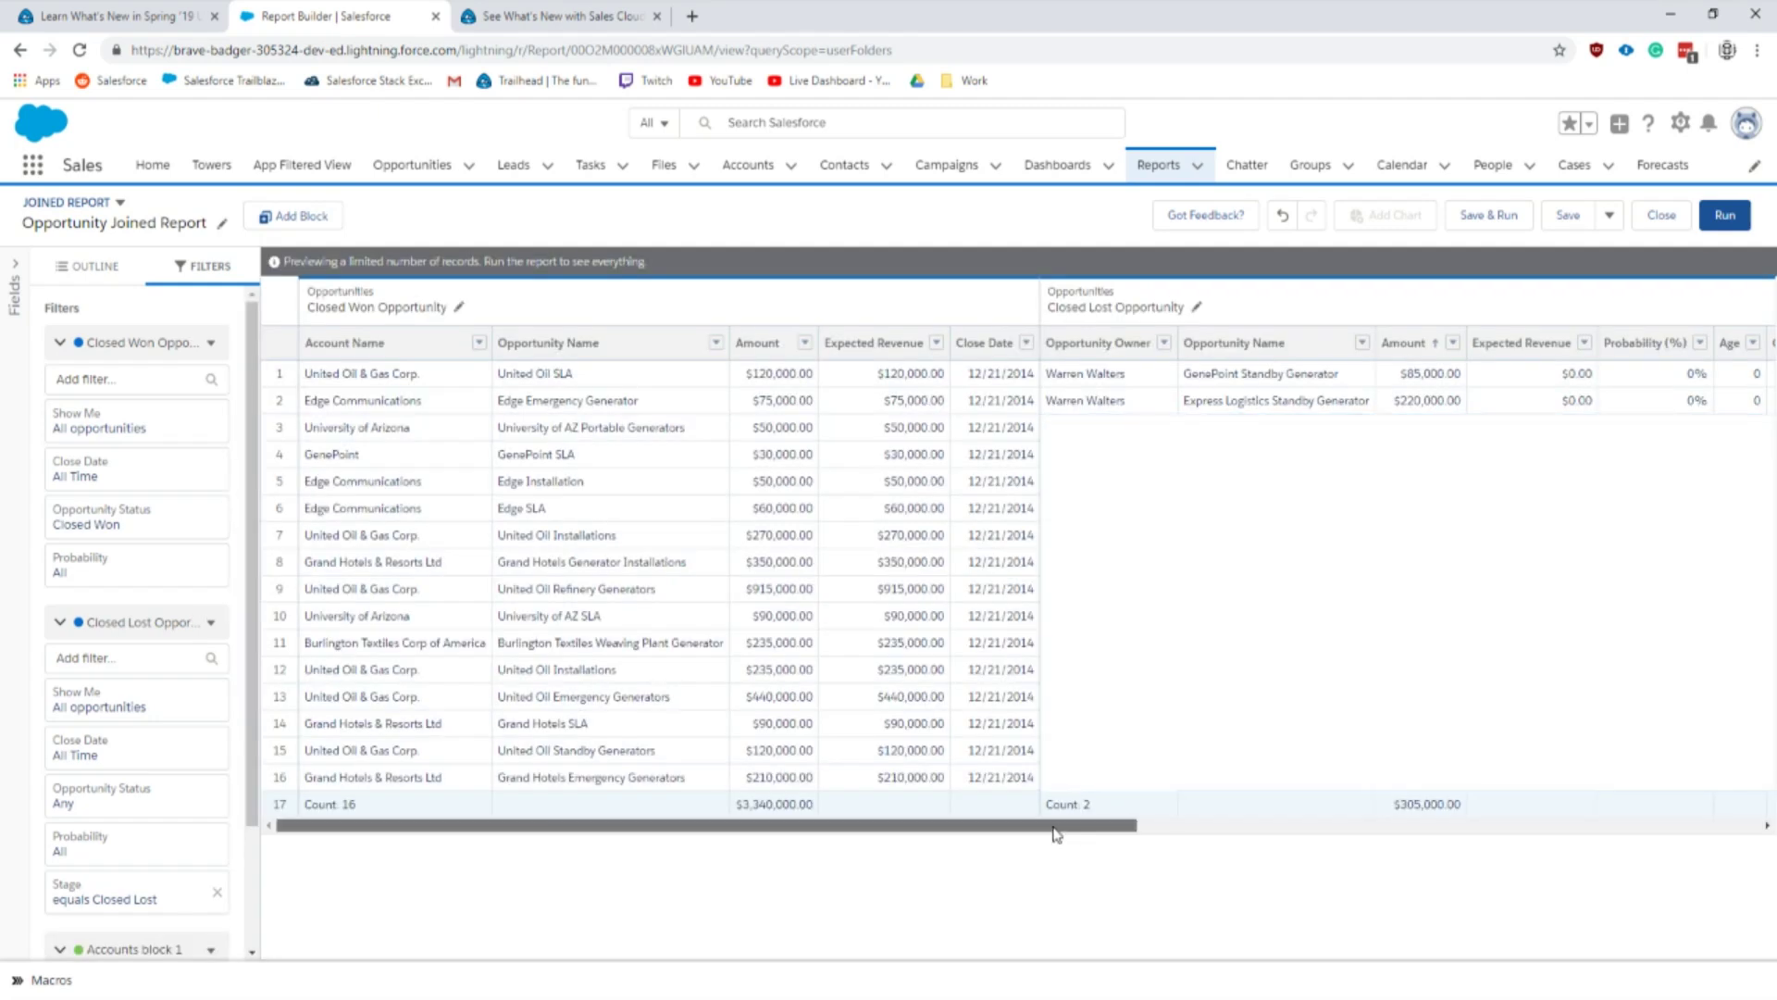
left_click_drag(1013, 827, 1725, 766)
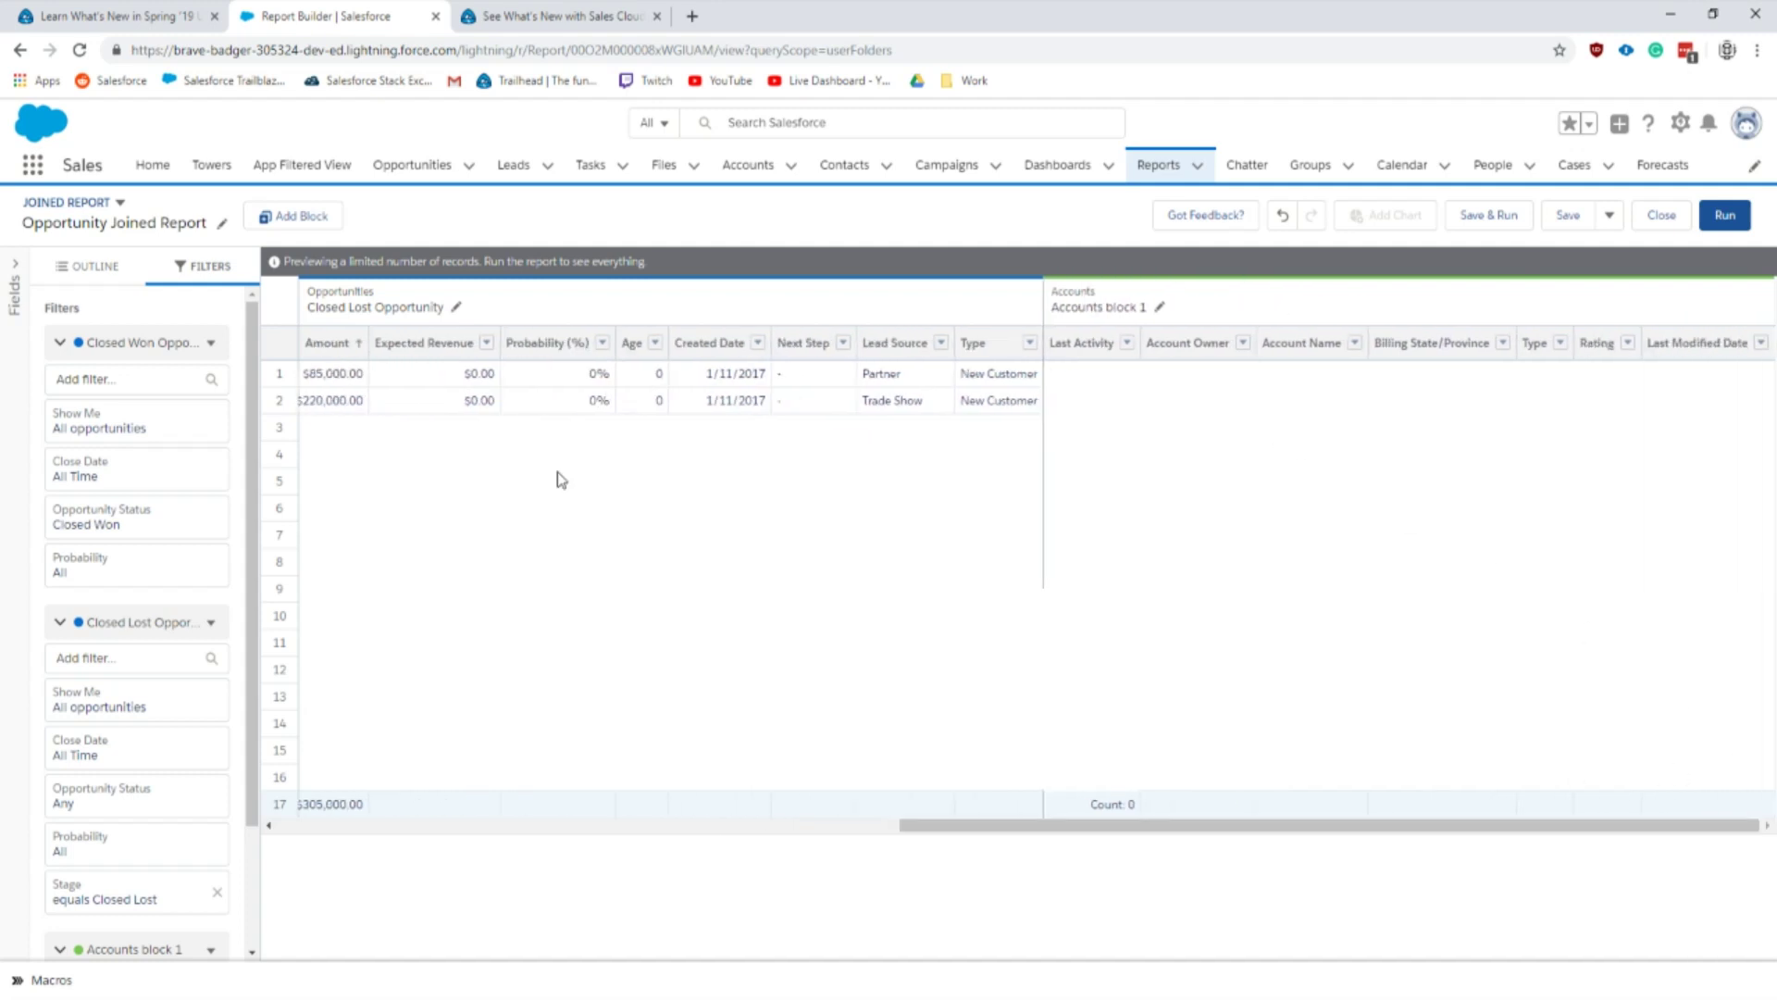
scroll(100, 592, "down", 2)
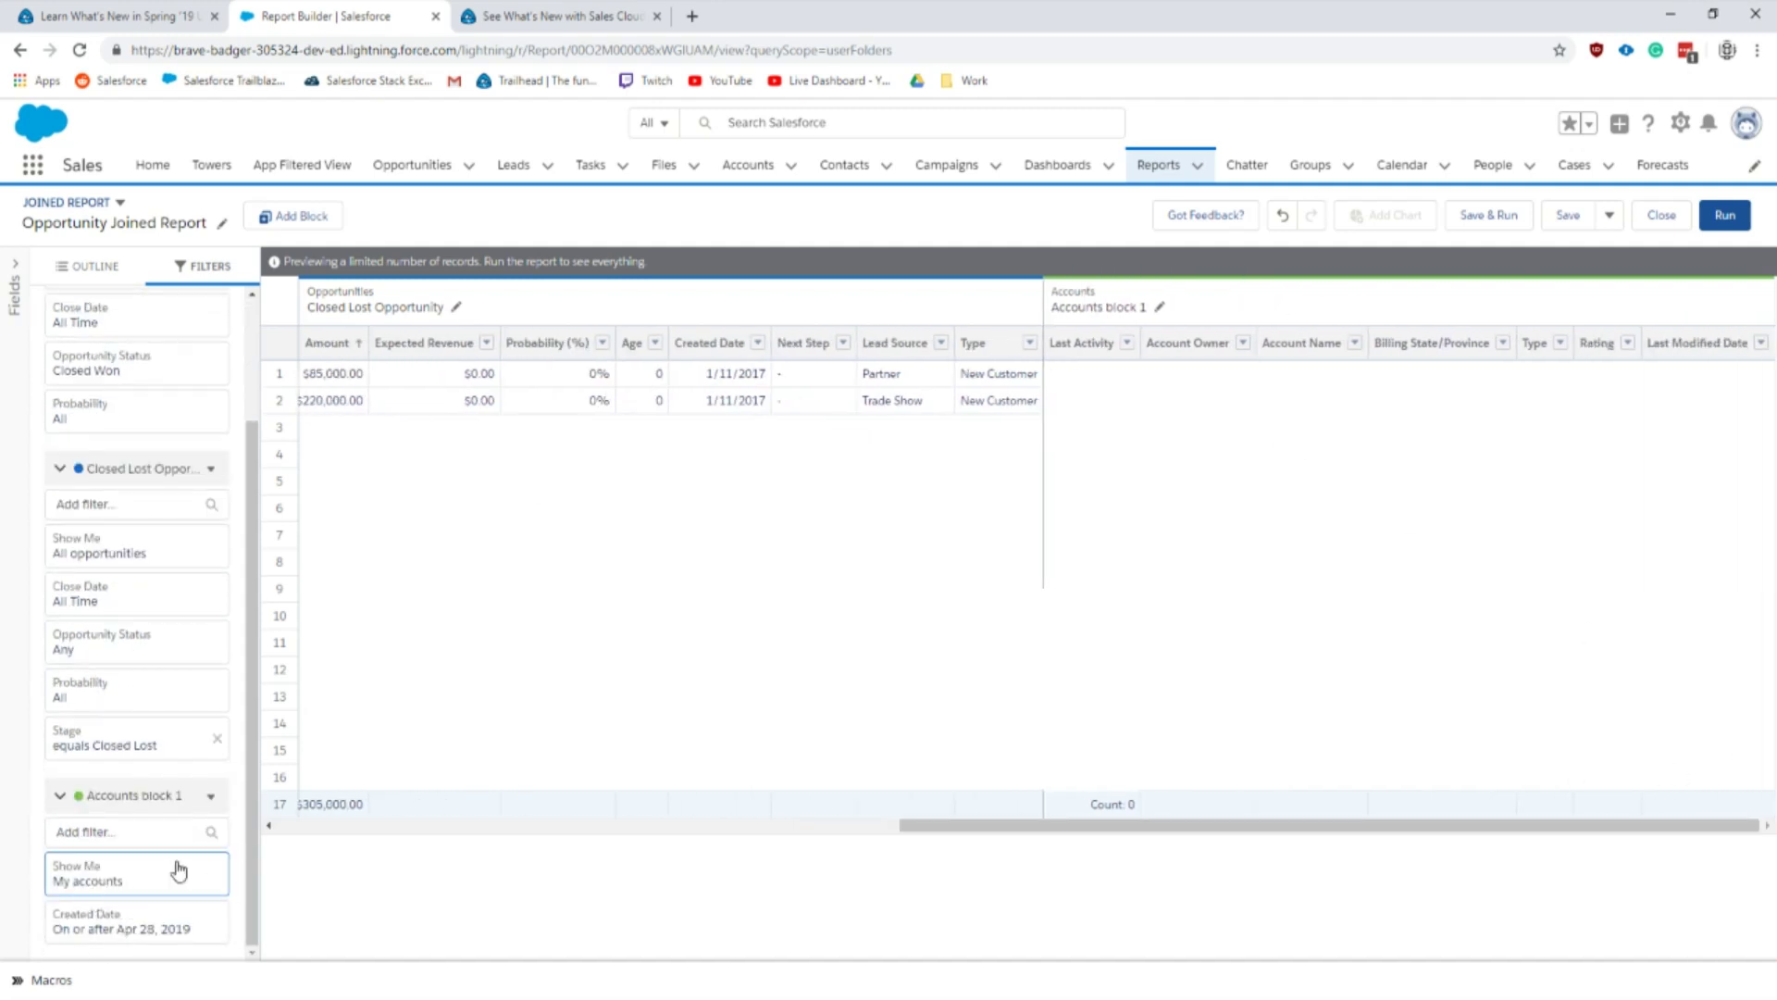
left_click(82, 879)
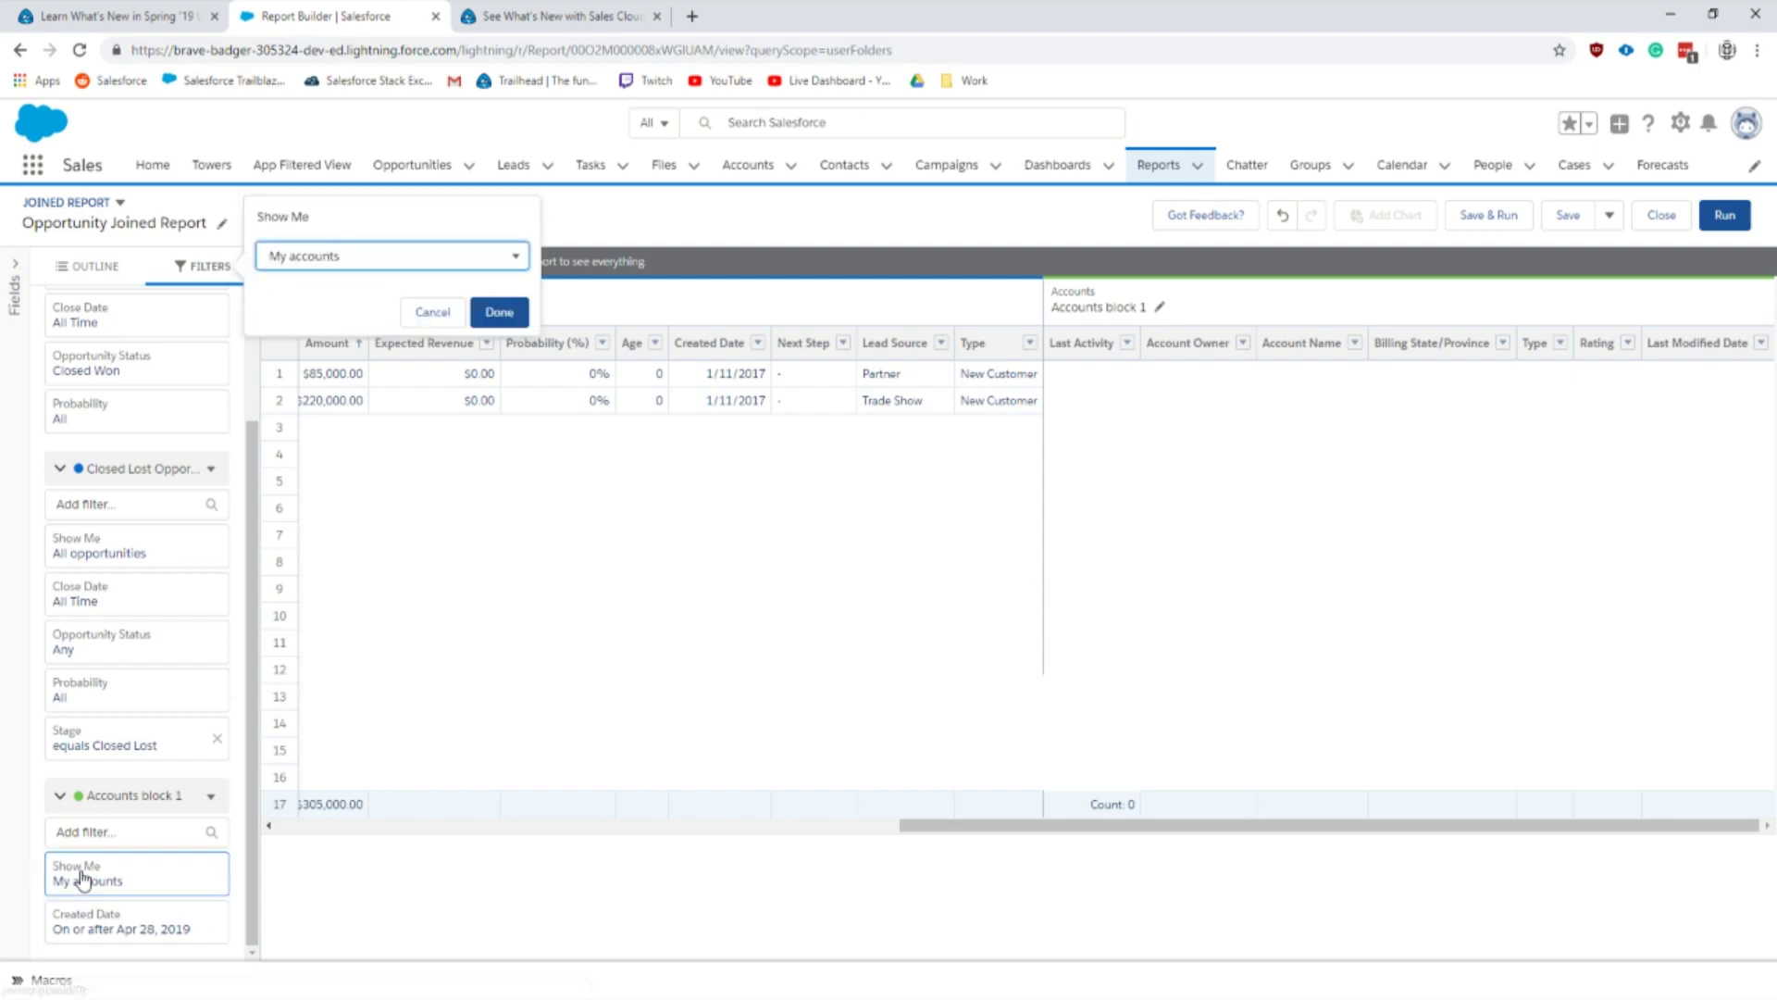
left_click(437, 263)
left_click(315, 269)
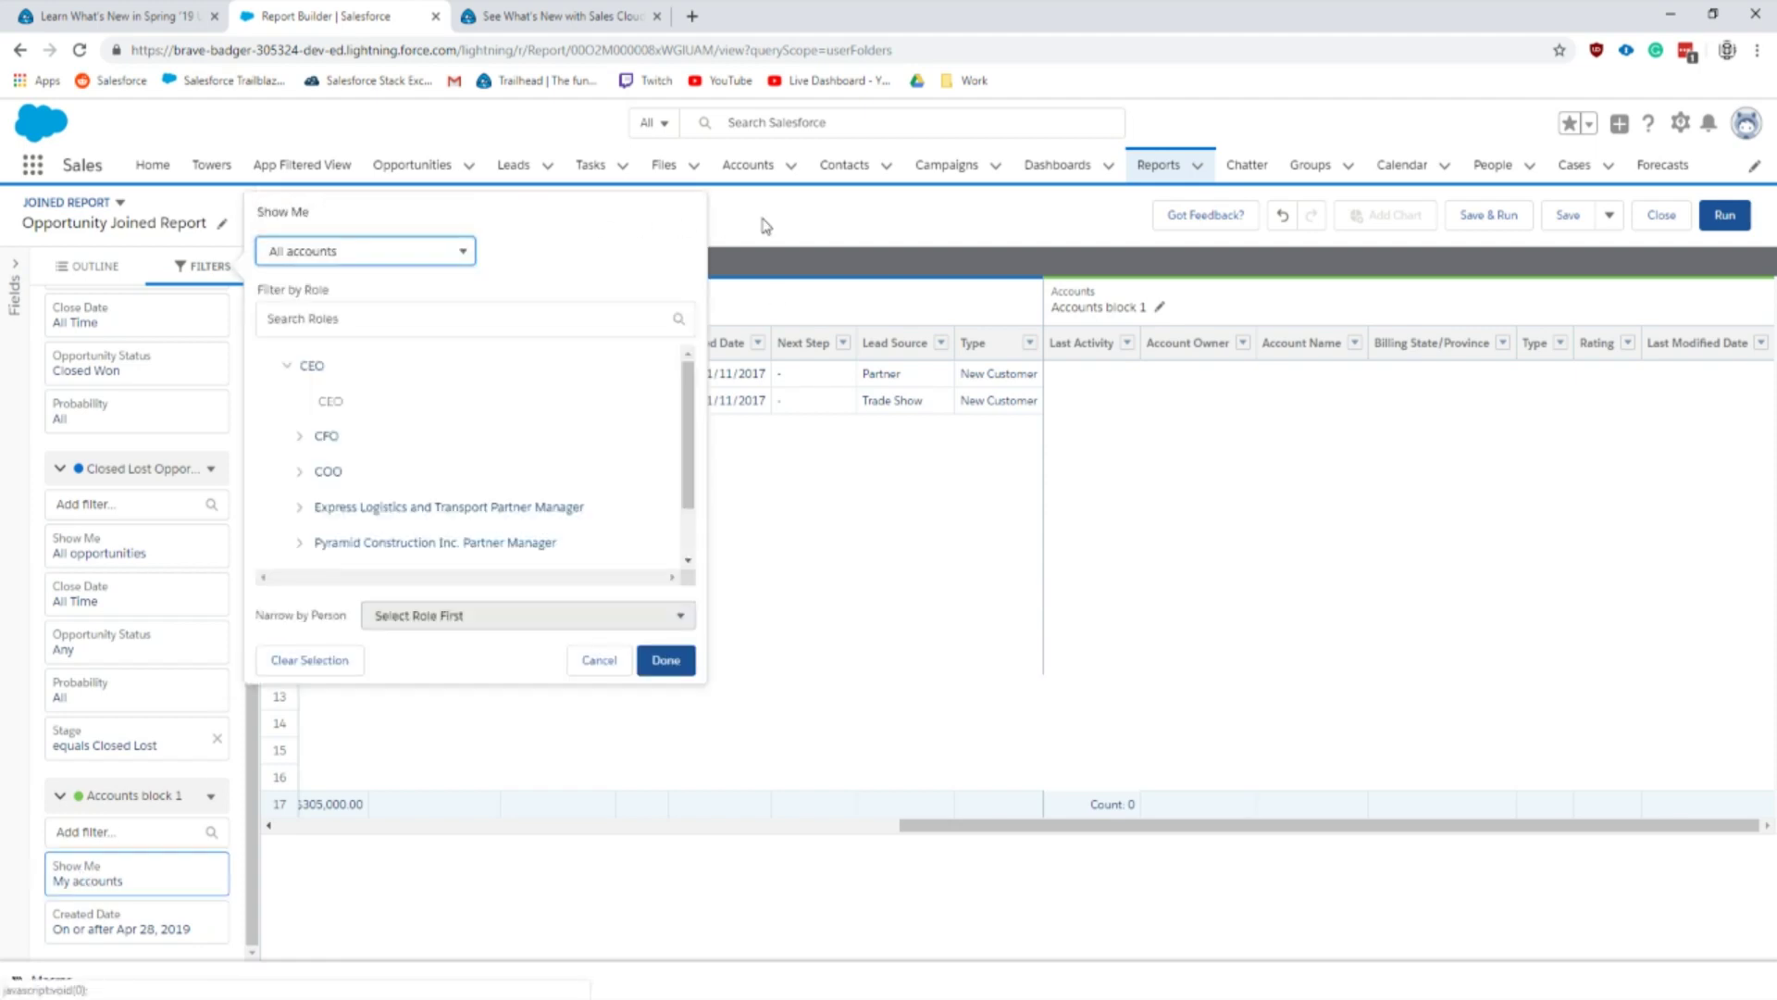
left_click(665, 675)
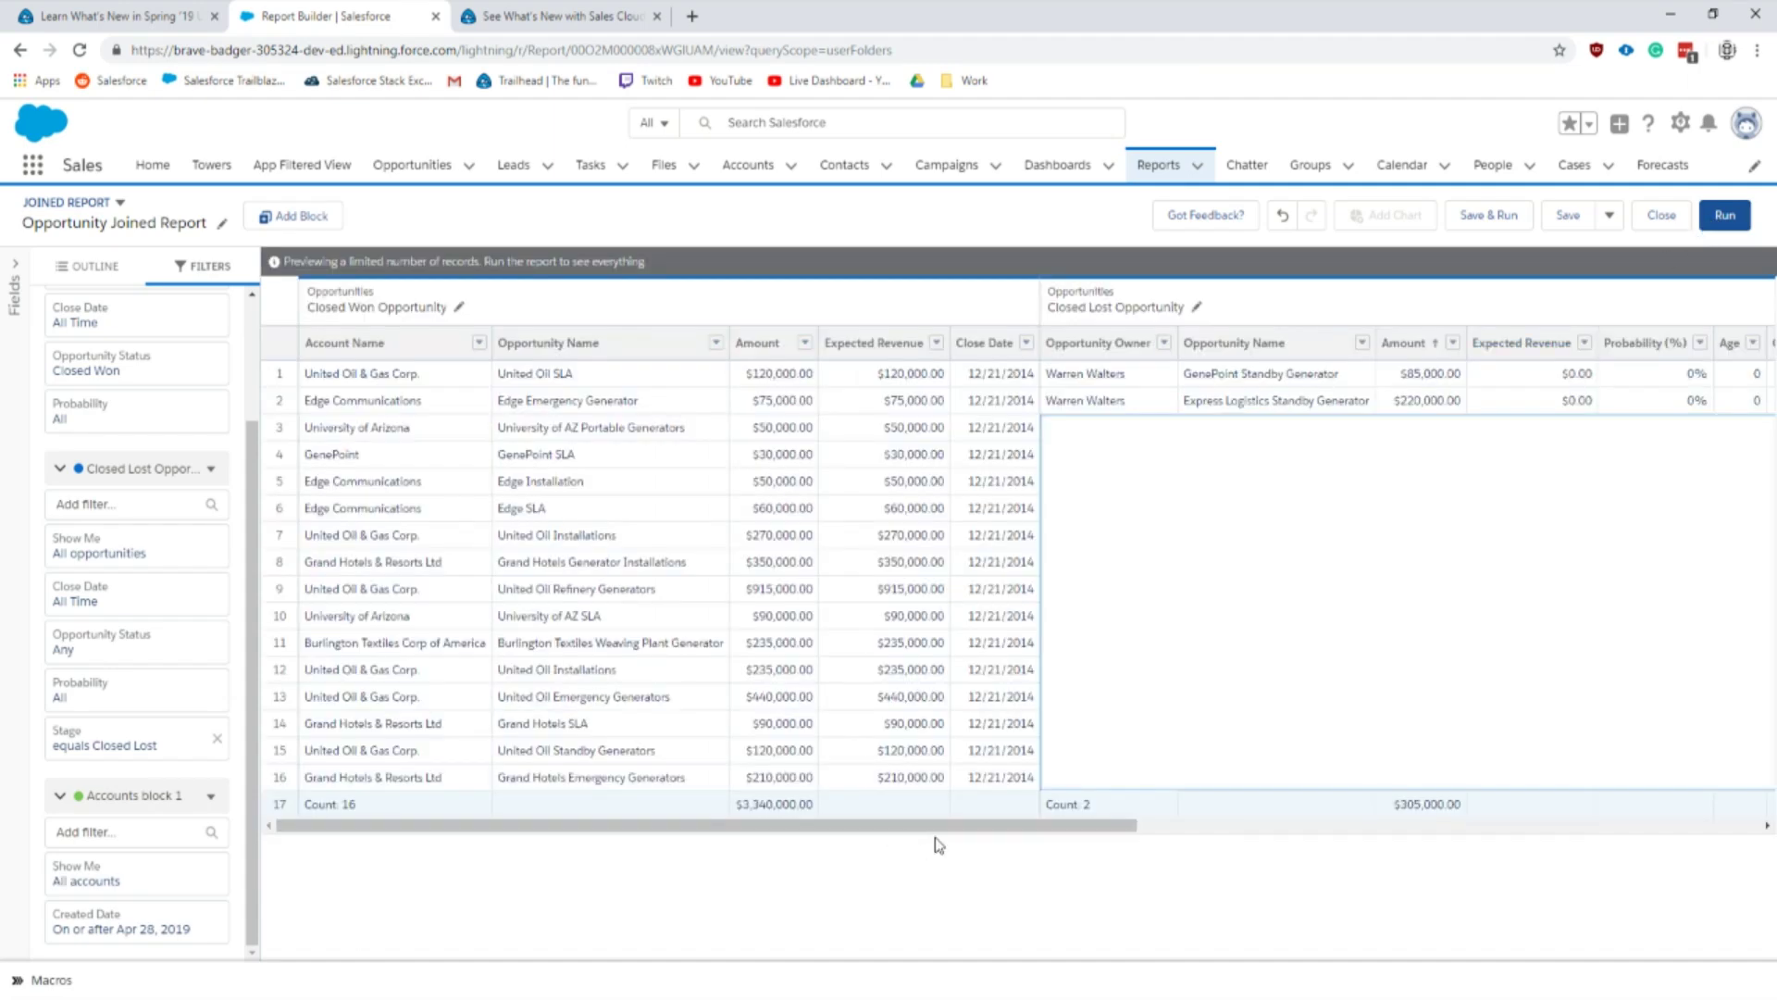
left_click_drag(969, 826, 1621, 857)
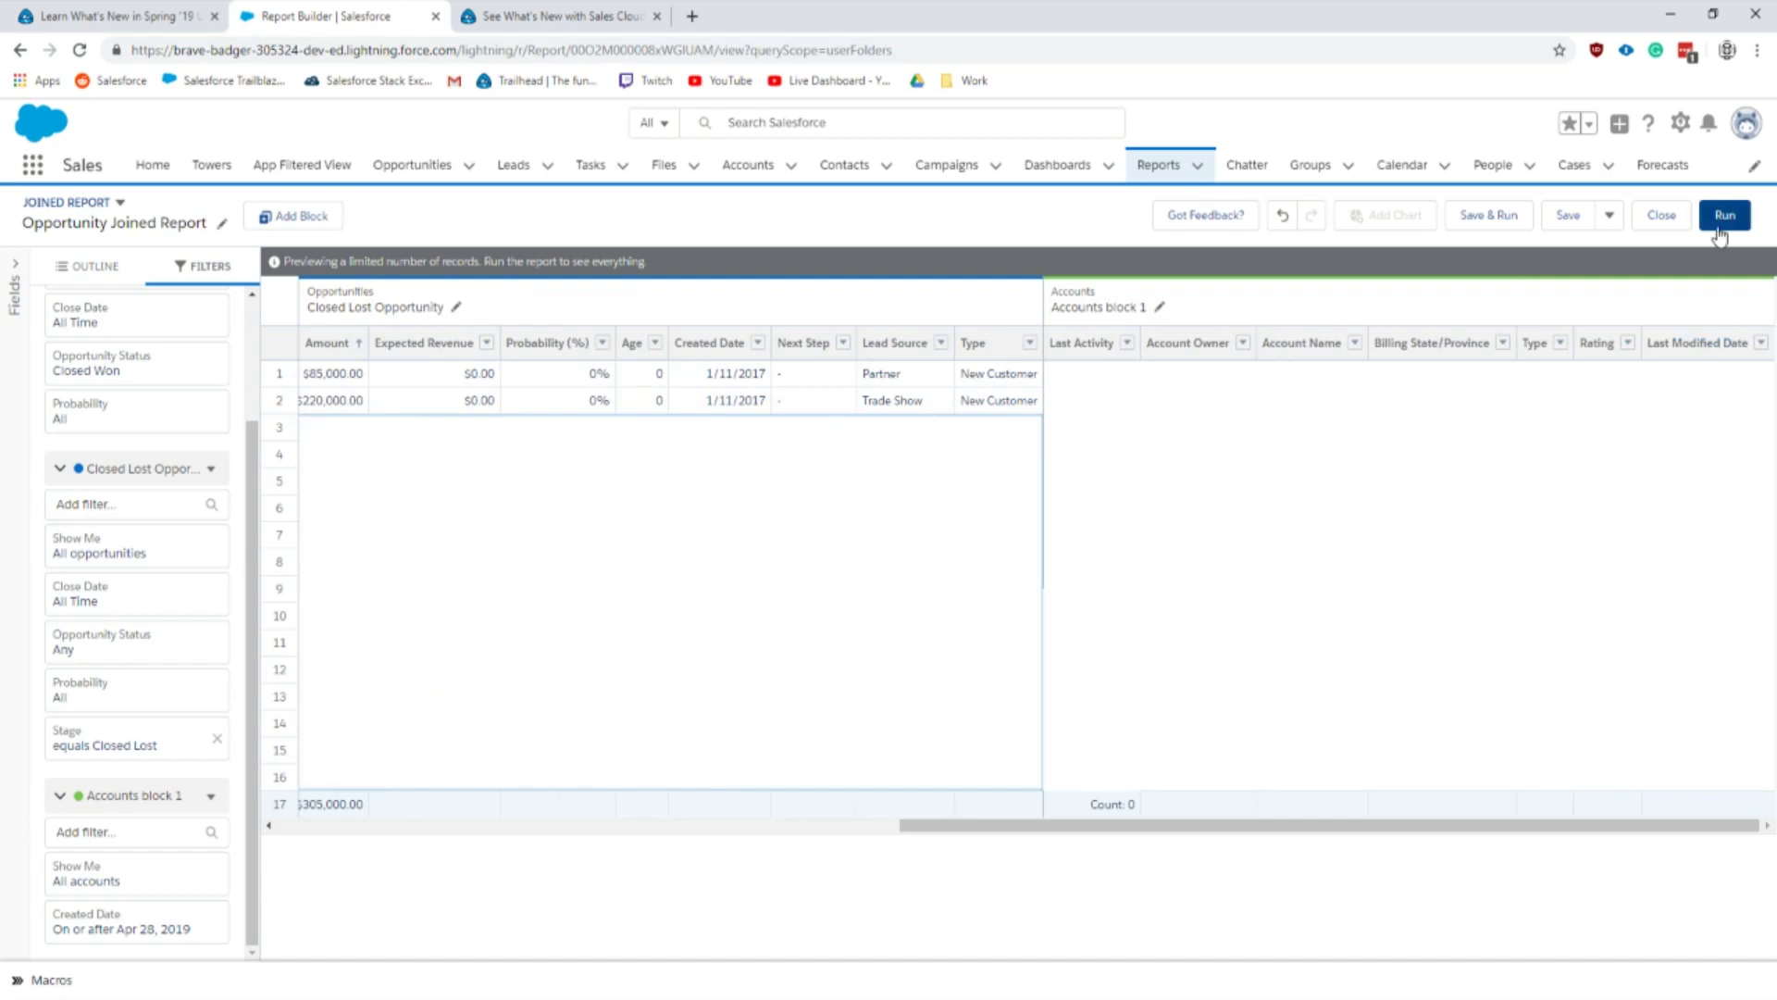
left_click(1723, 217)
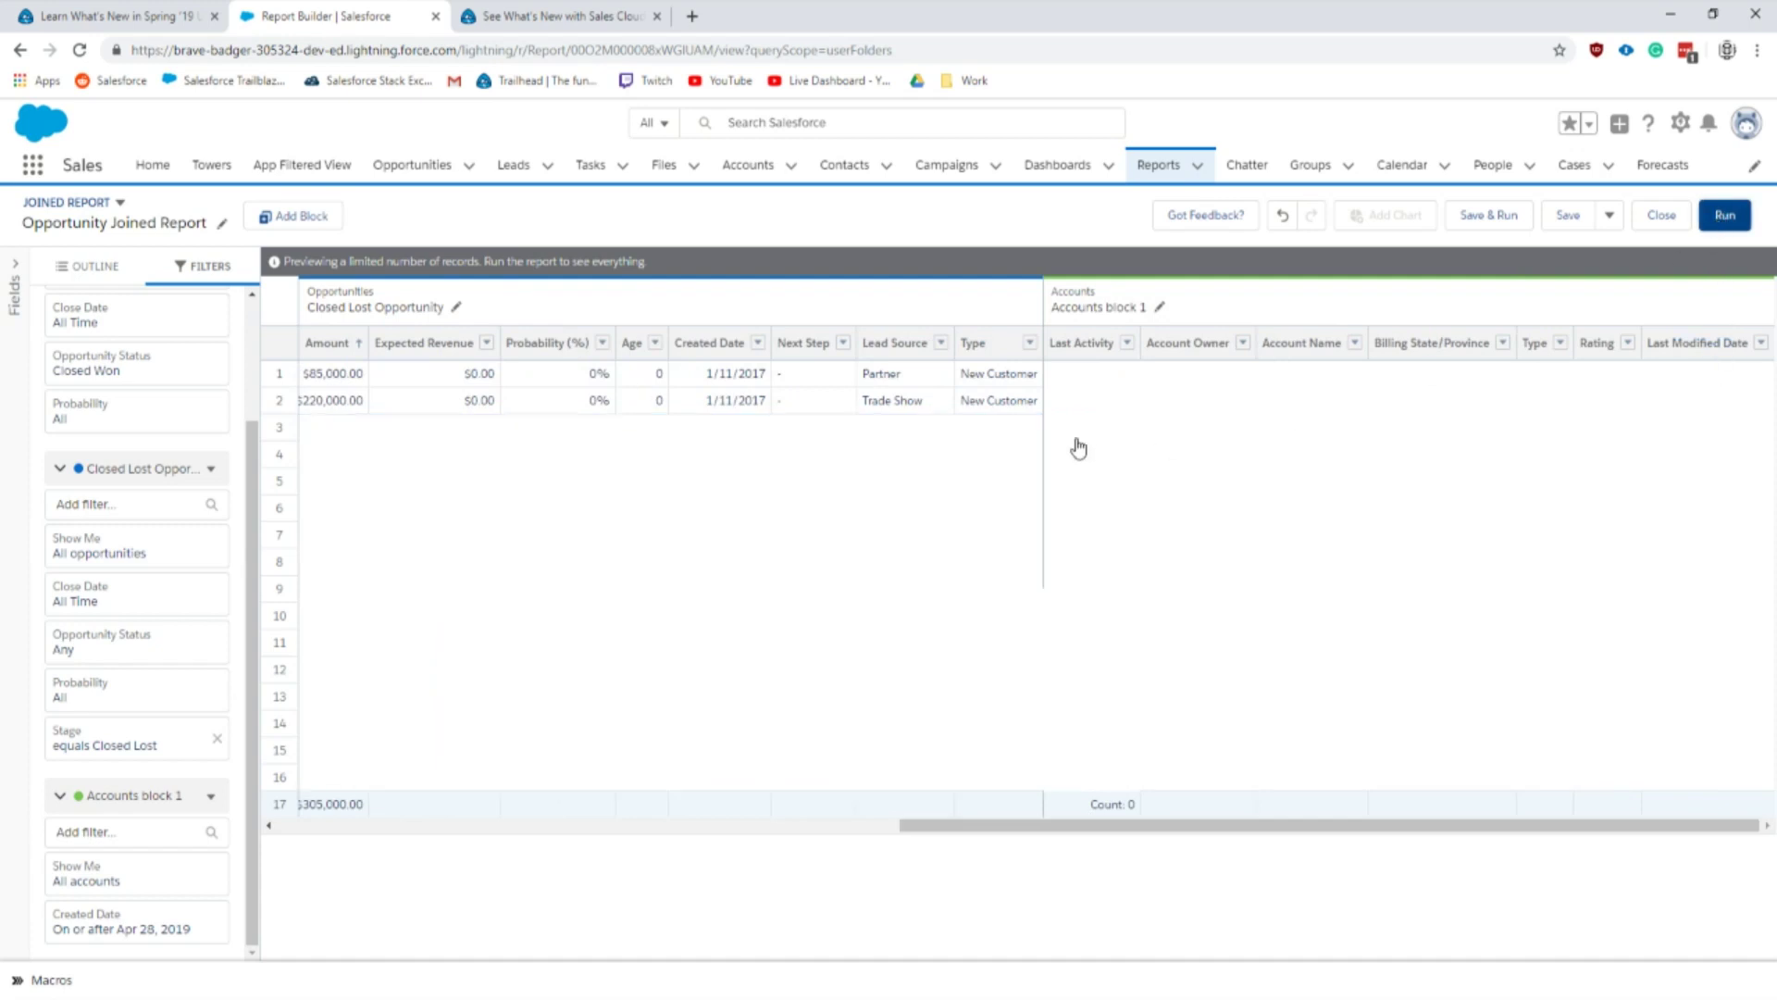
Step: Scroll the lesson to Remove an Account Team, open the org's Opportunities list, and return to Trailhead
left_click(126, 14)
scroll(296, 500, "down", 15)
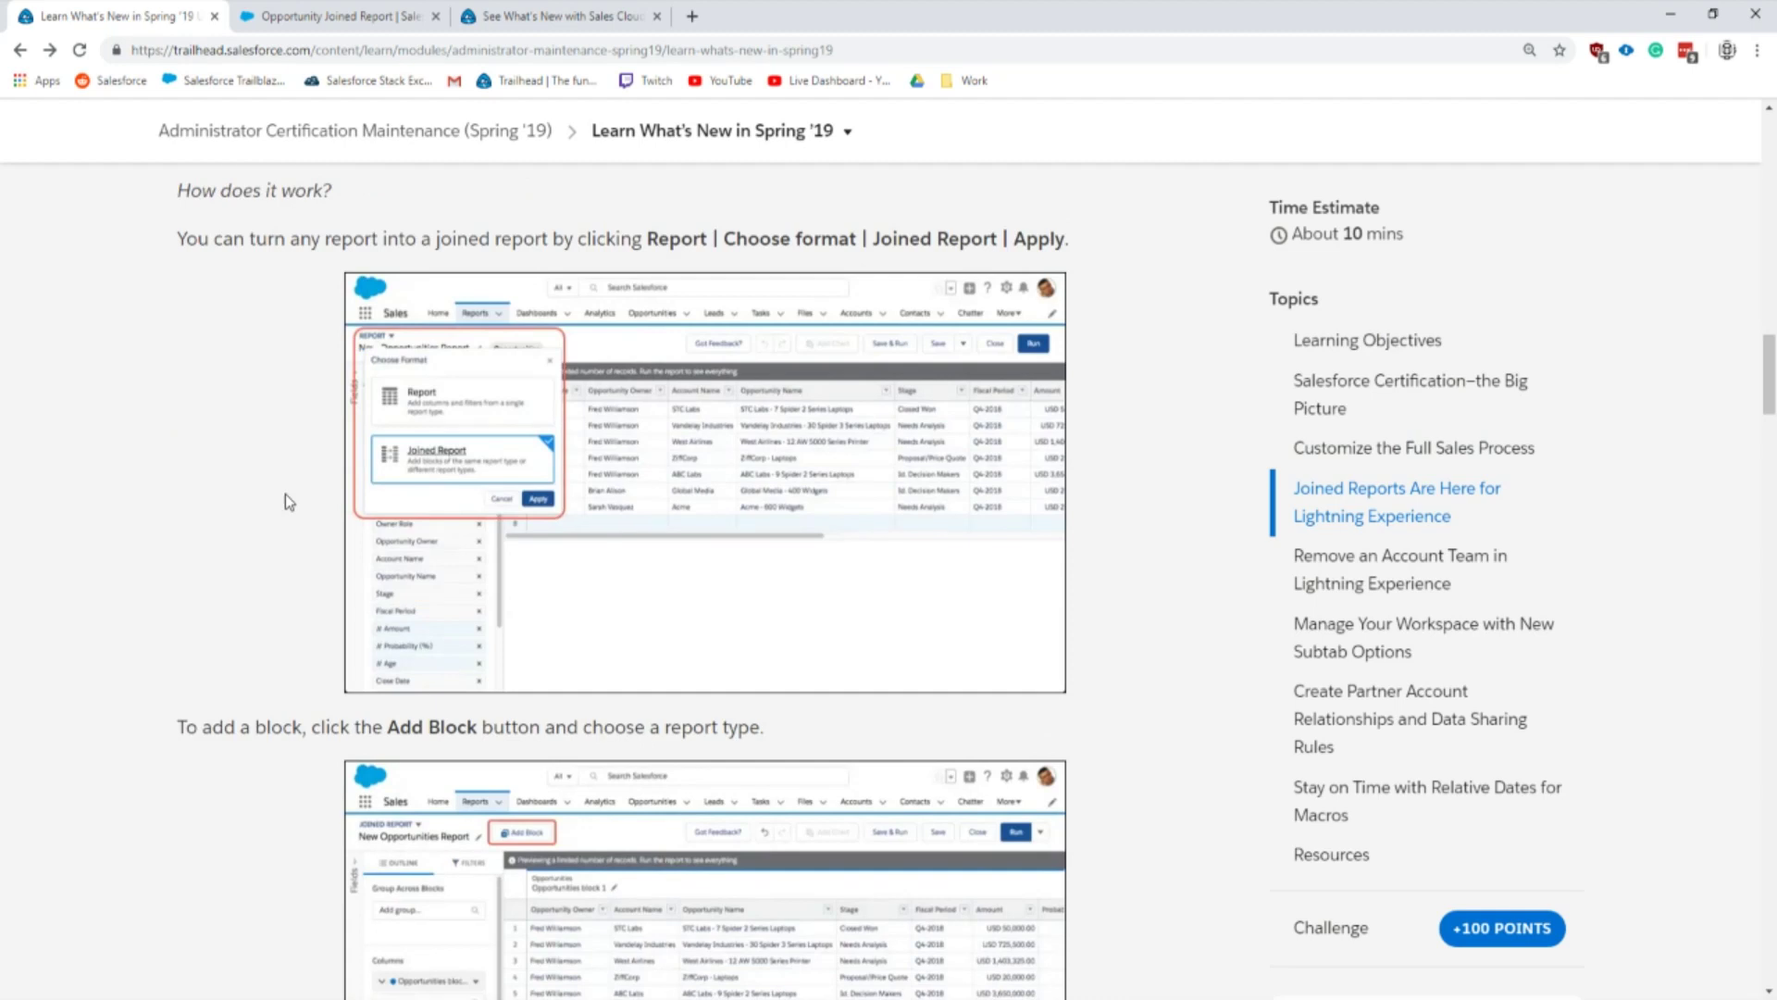
scroll(283, 493, "down", 10)
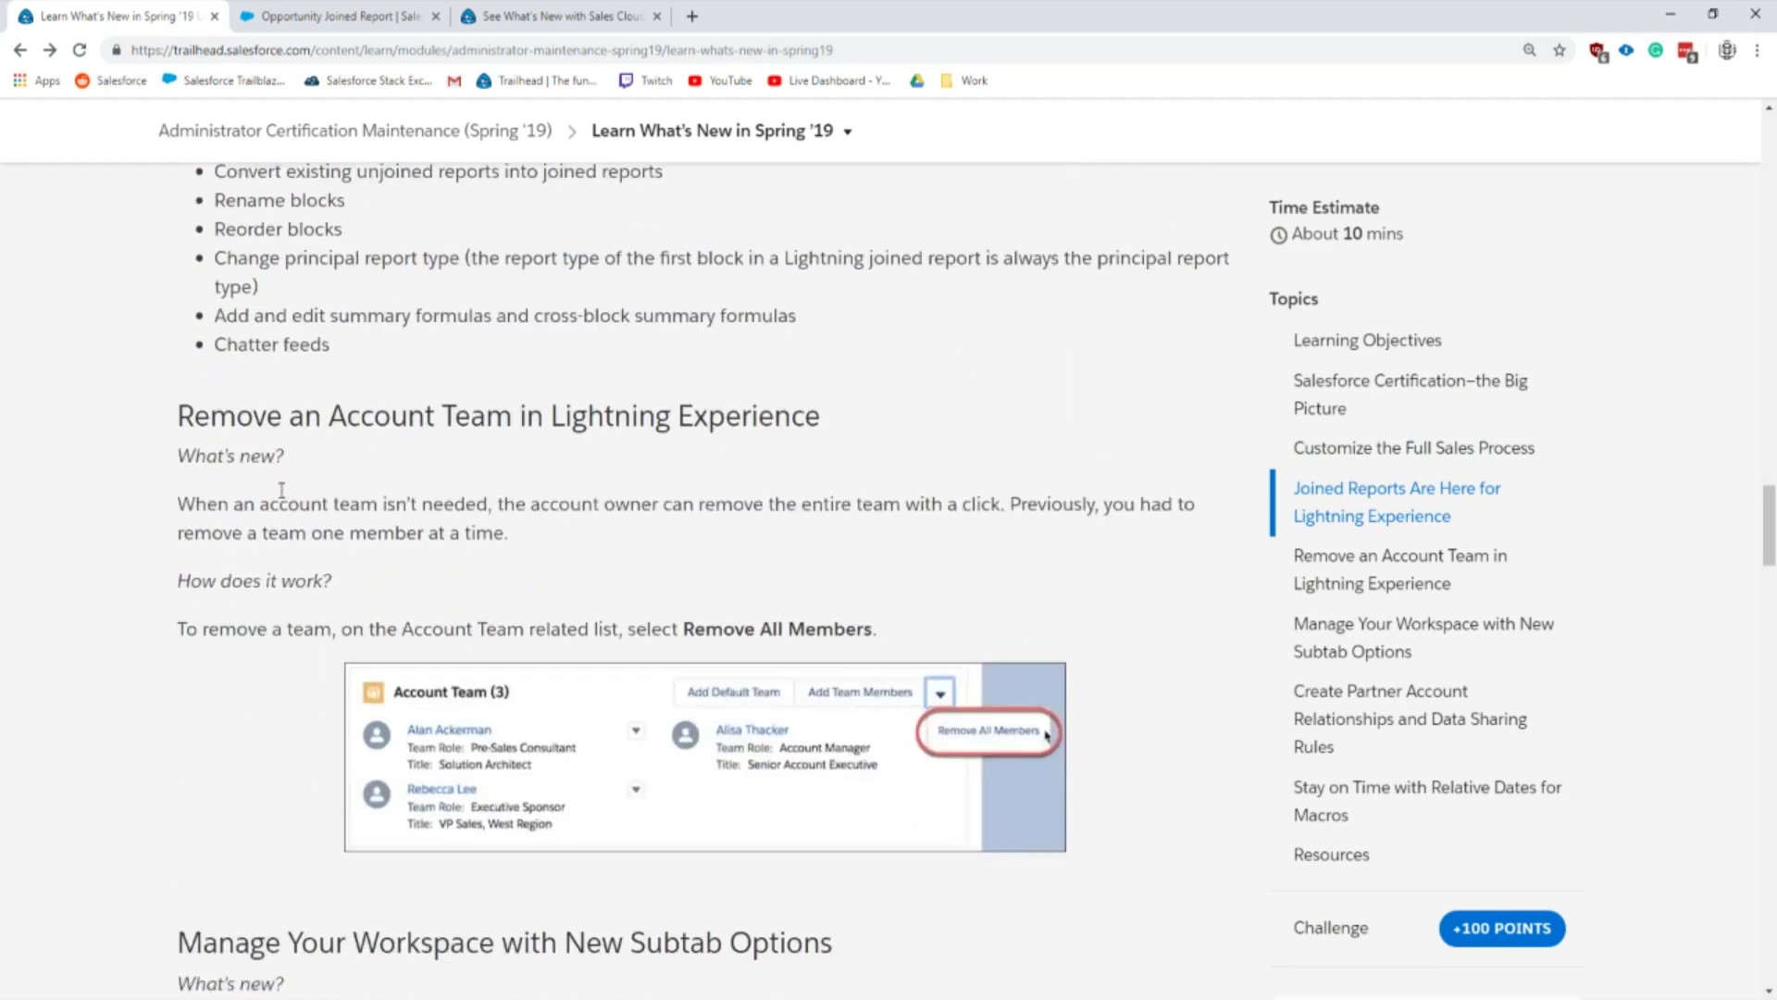
left_click_drag(236, 304, 606, 298)
left_click(610, 296)
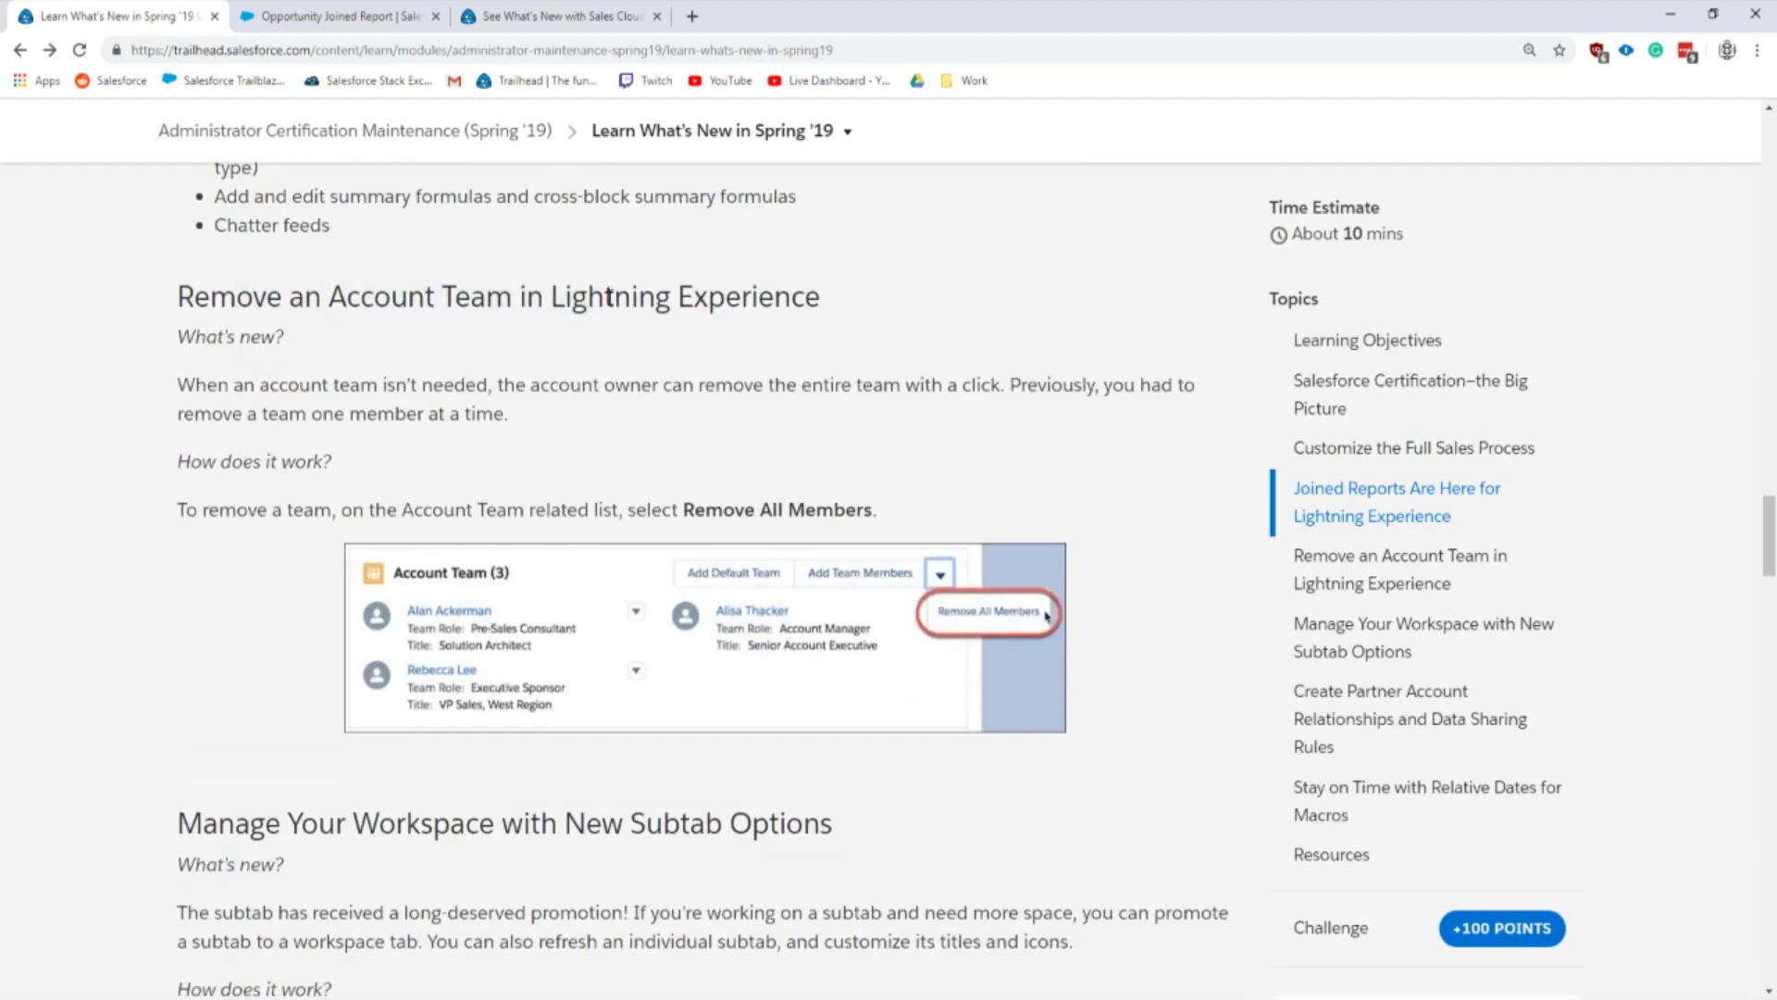
left_click(366, 17)
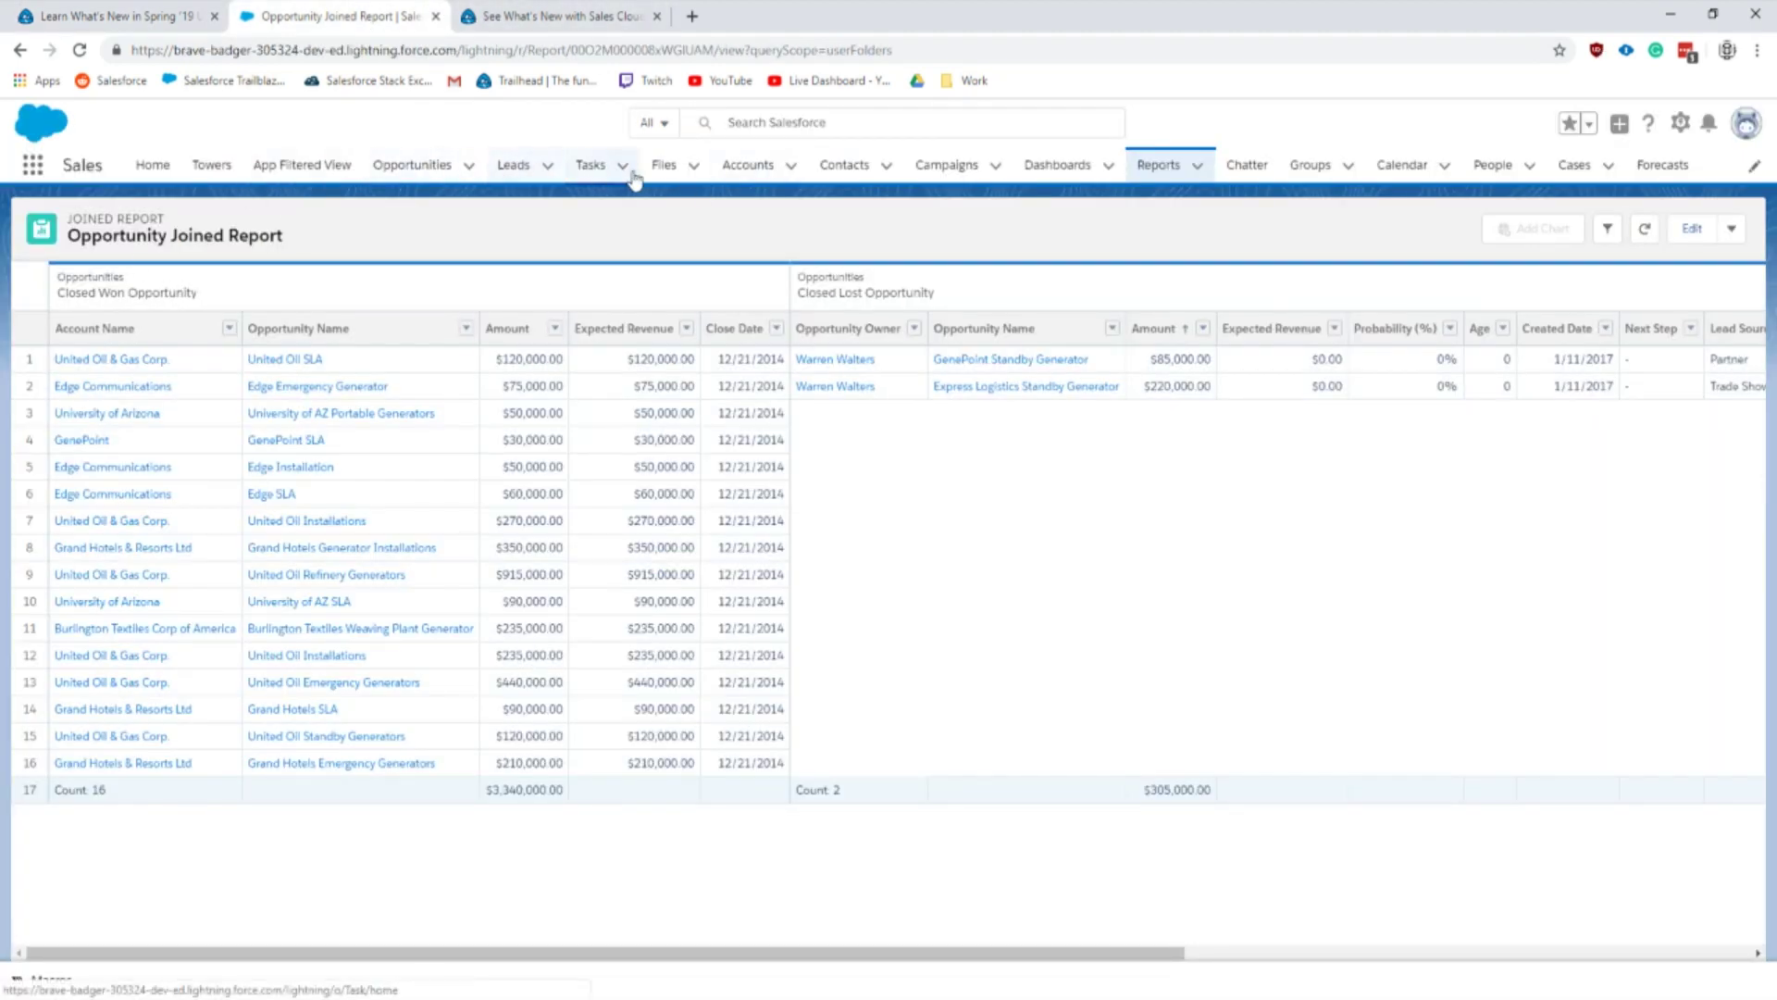
left_click(379, 167)
left_click(81, 11)
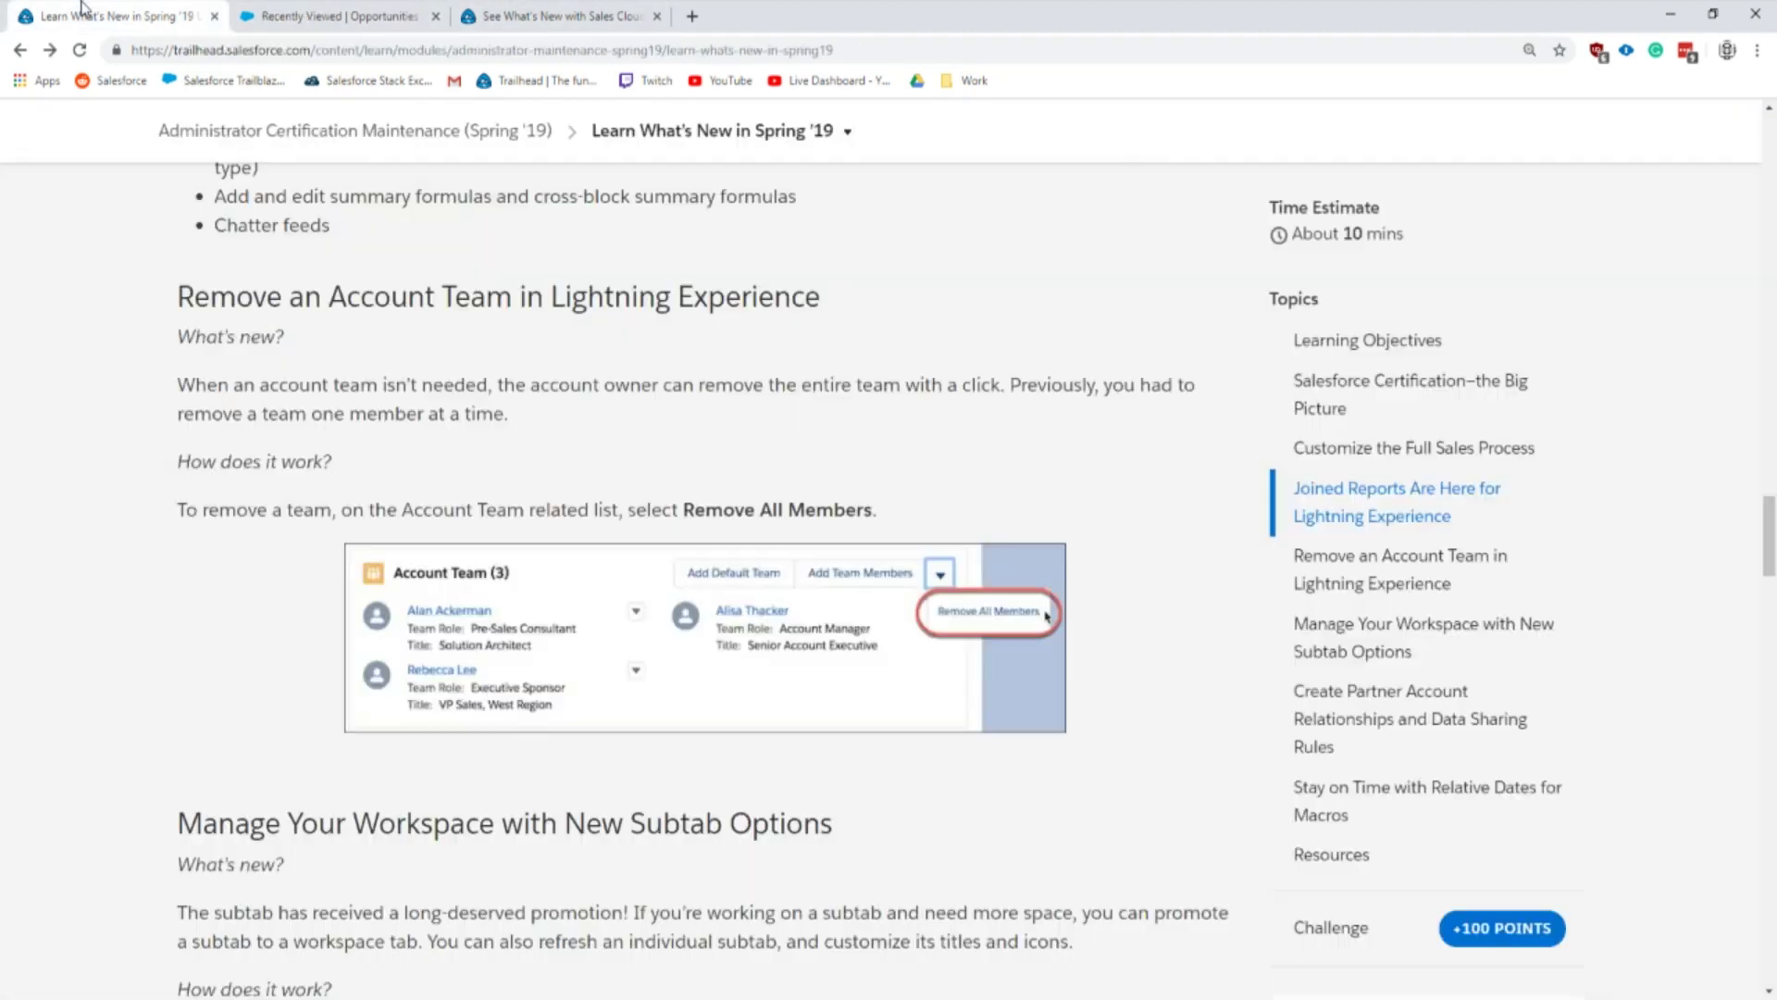
Step: Open the Express Logistics and Transport account and add the owner's default account team
left_click(292, 12)
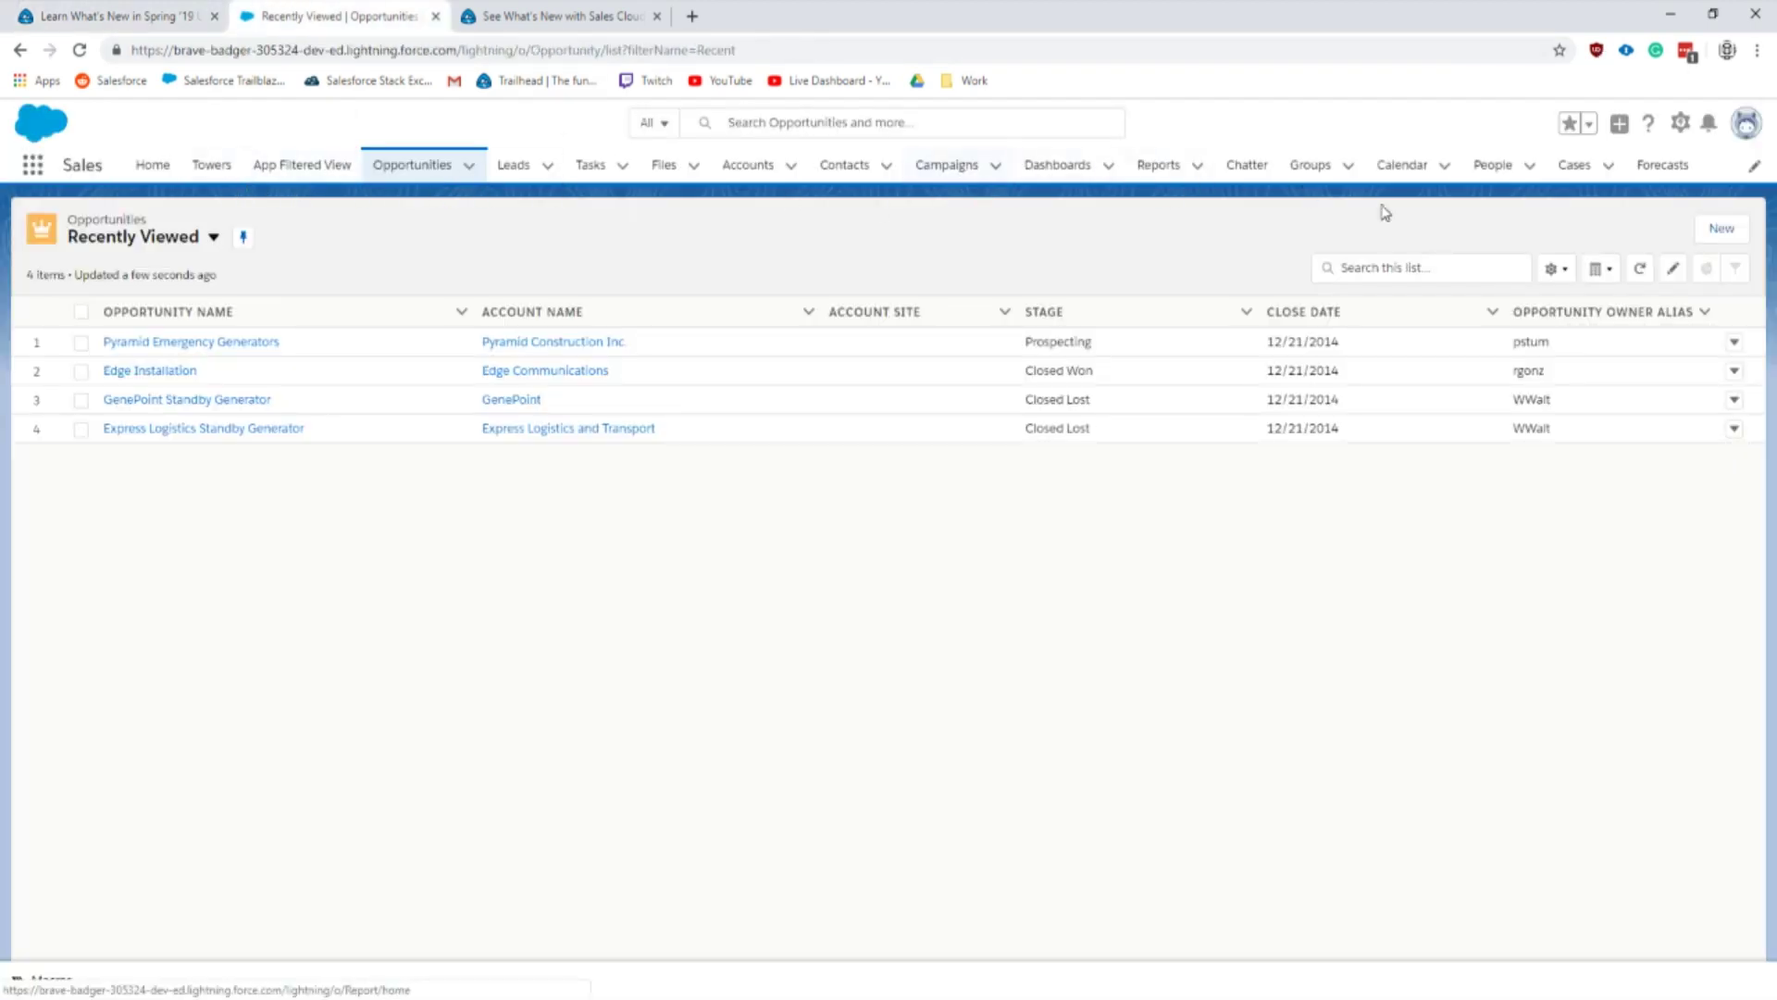
left_click(748, 165)
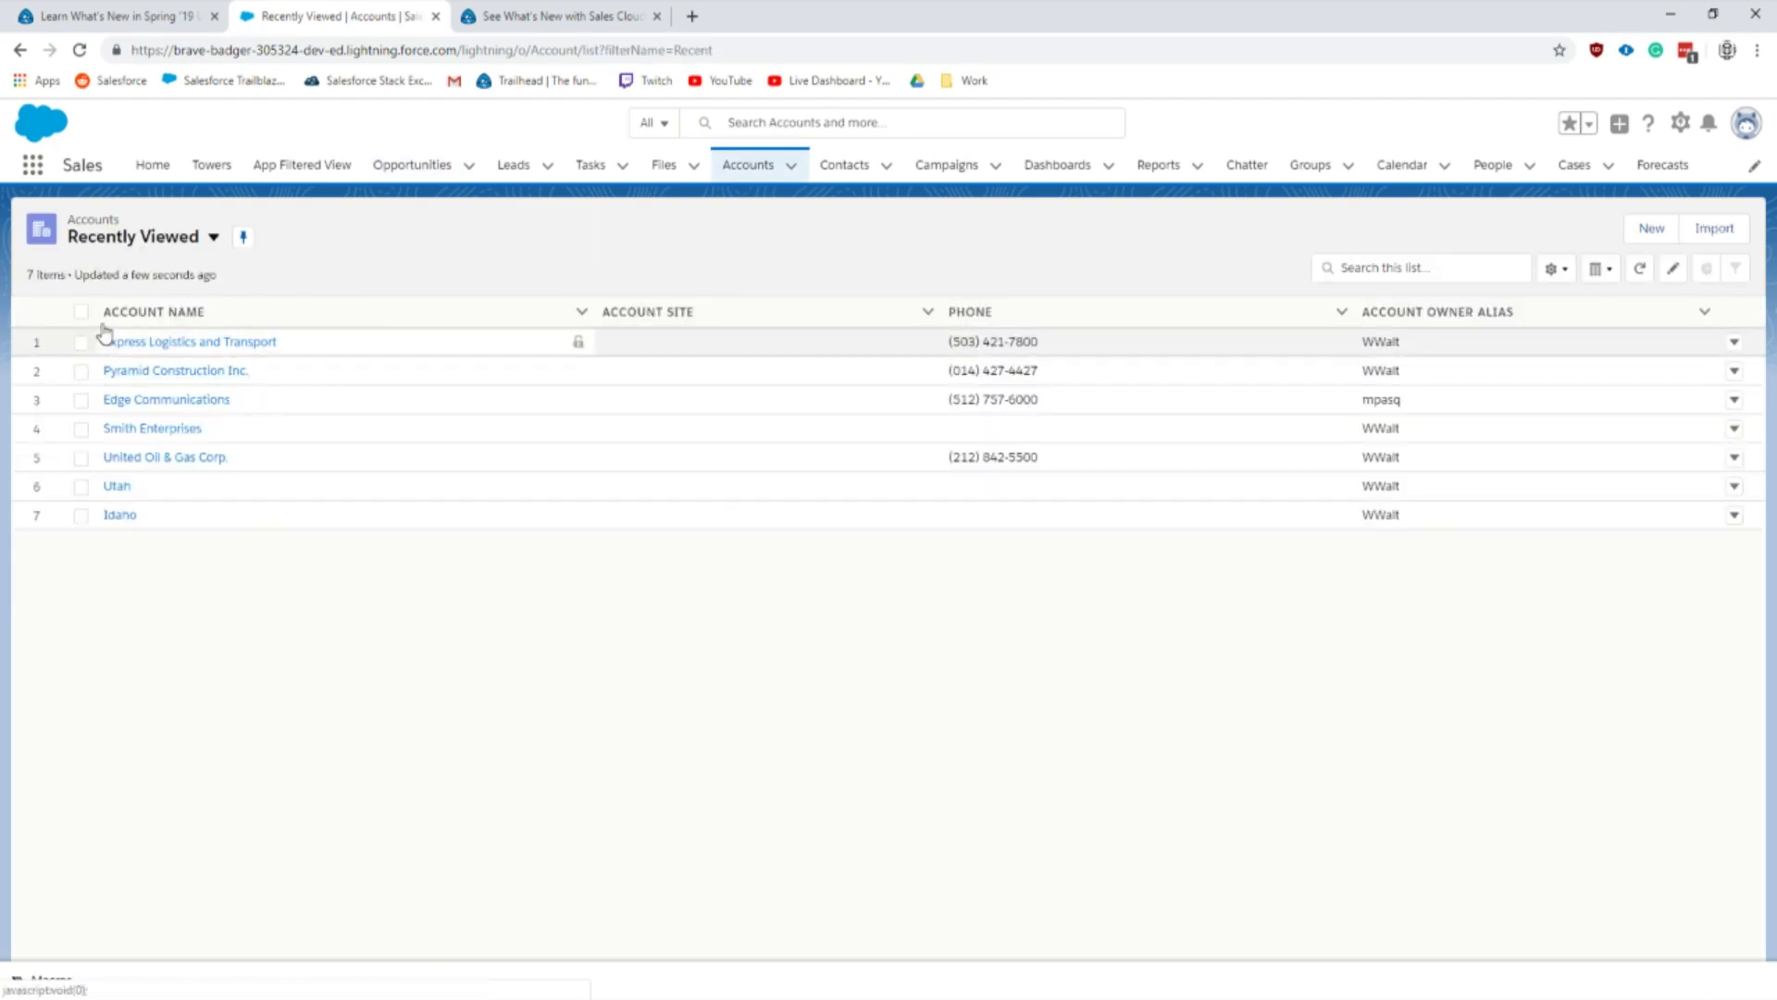
left_click(160, 344)
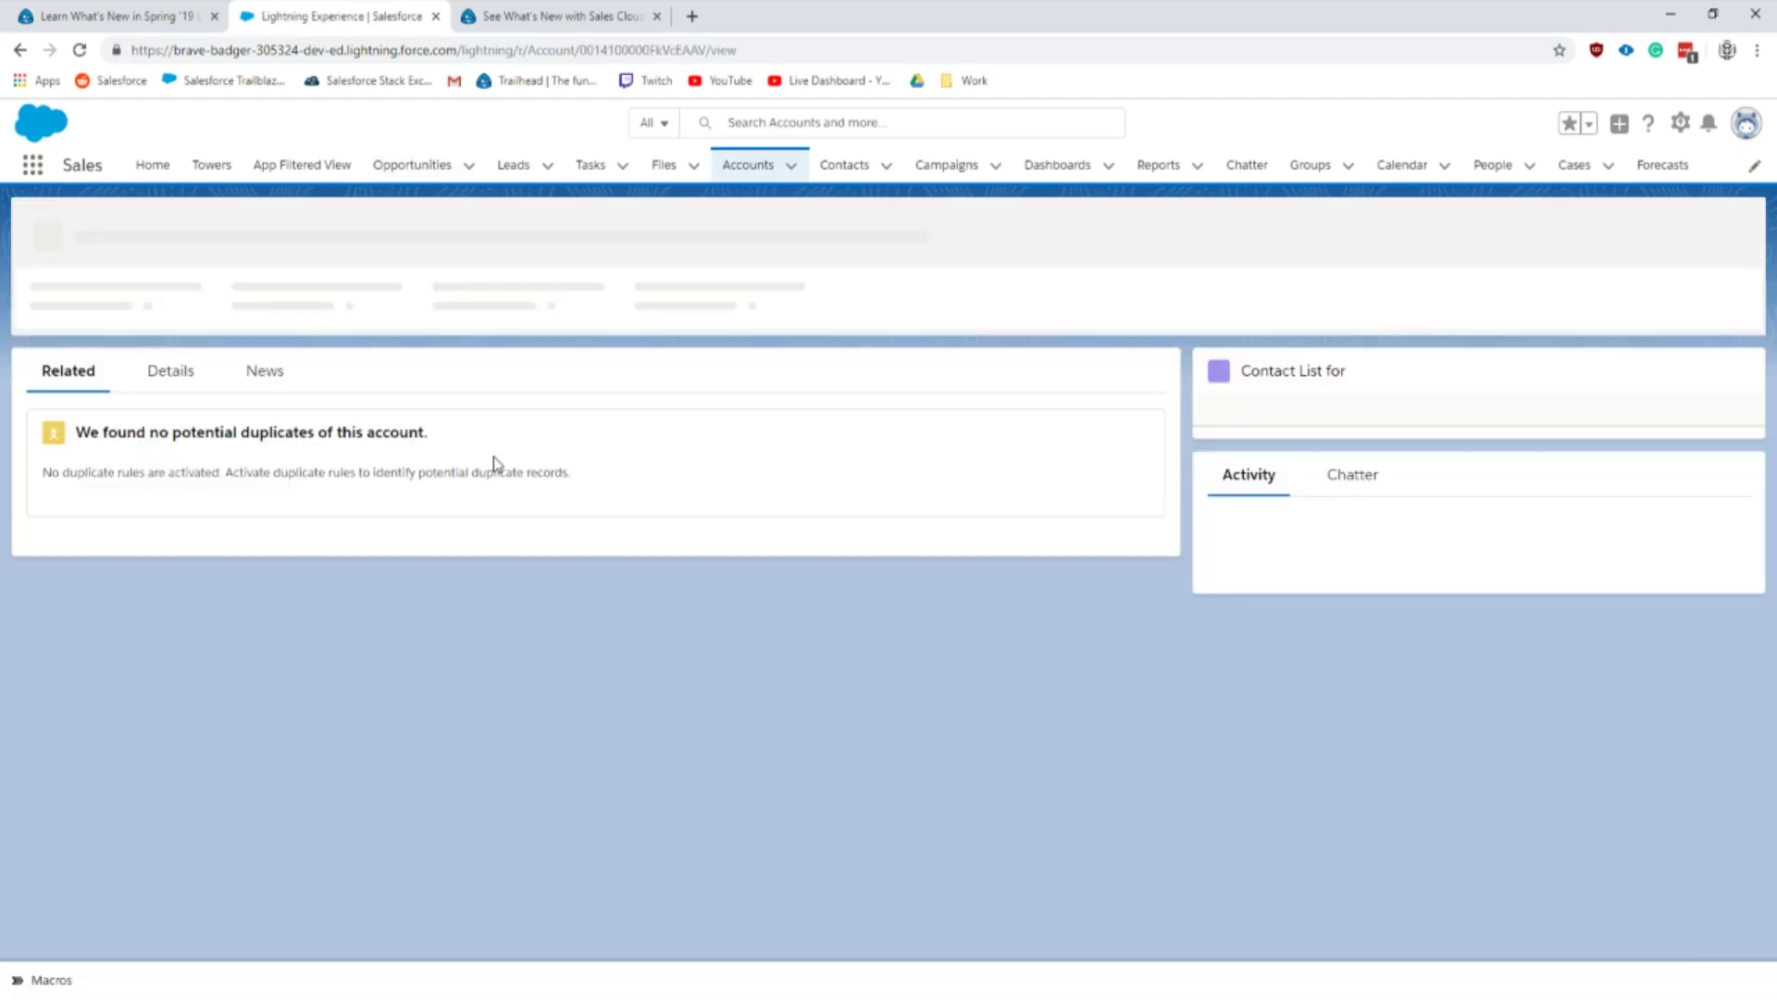
scroll(648, 555, "down", 1)
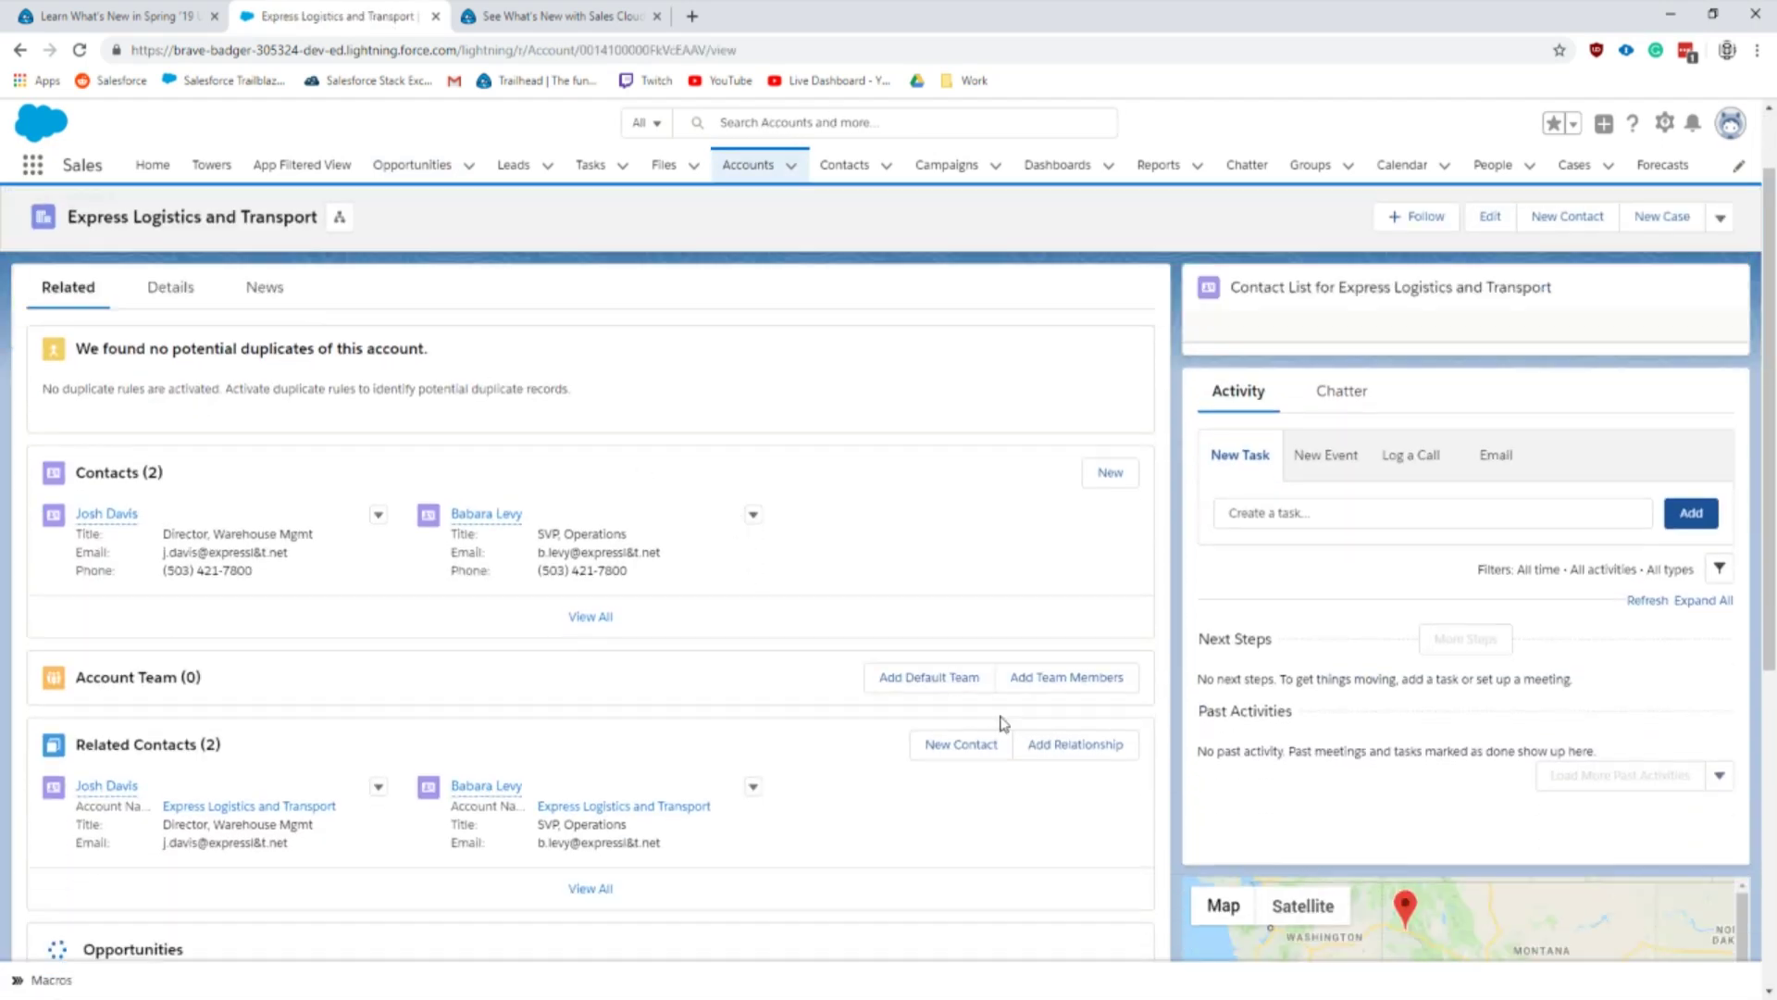
left_click(918, 694)
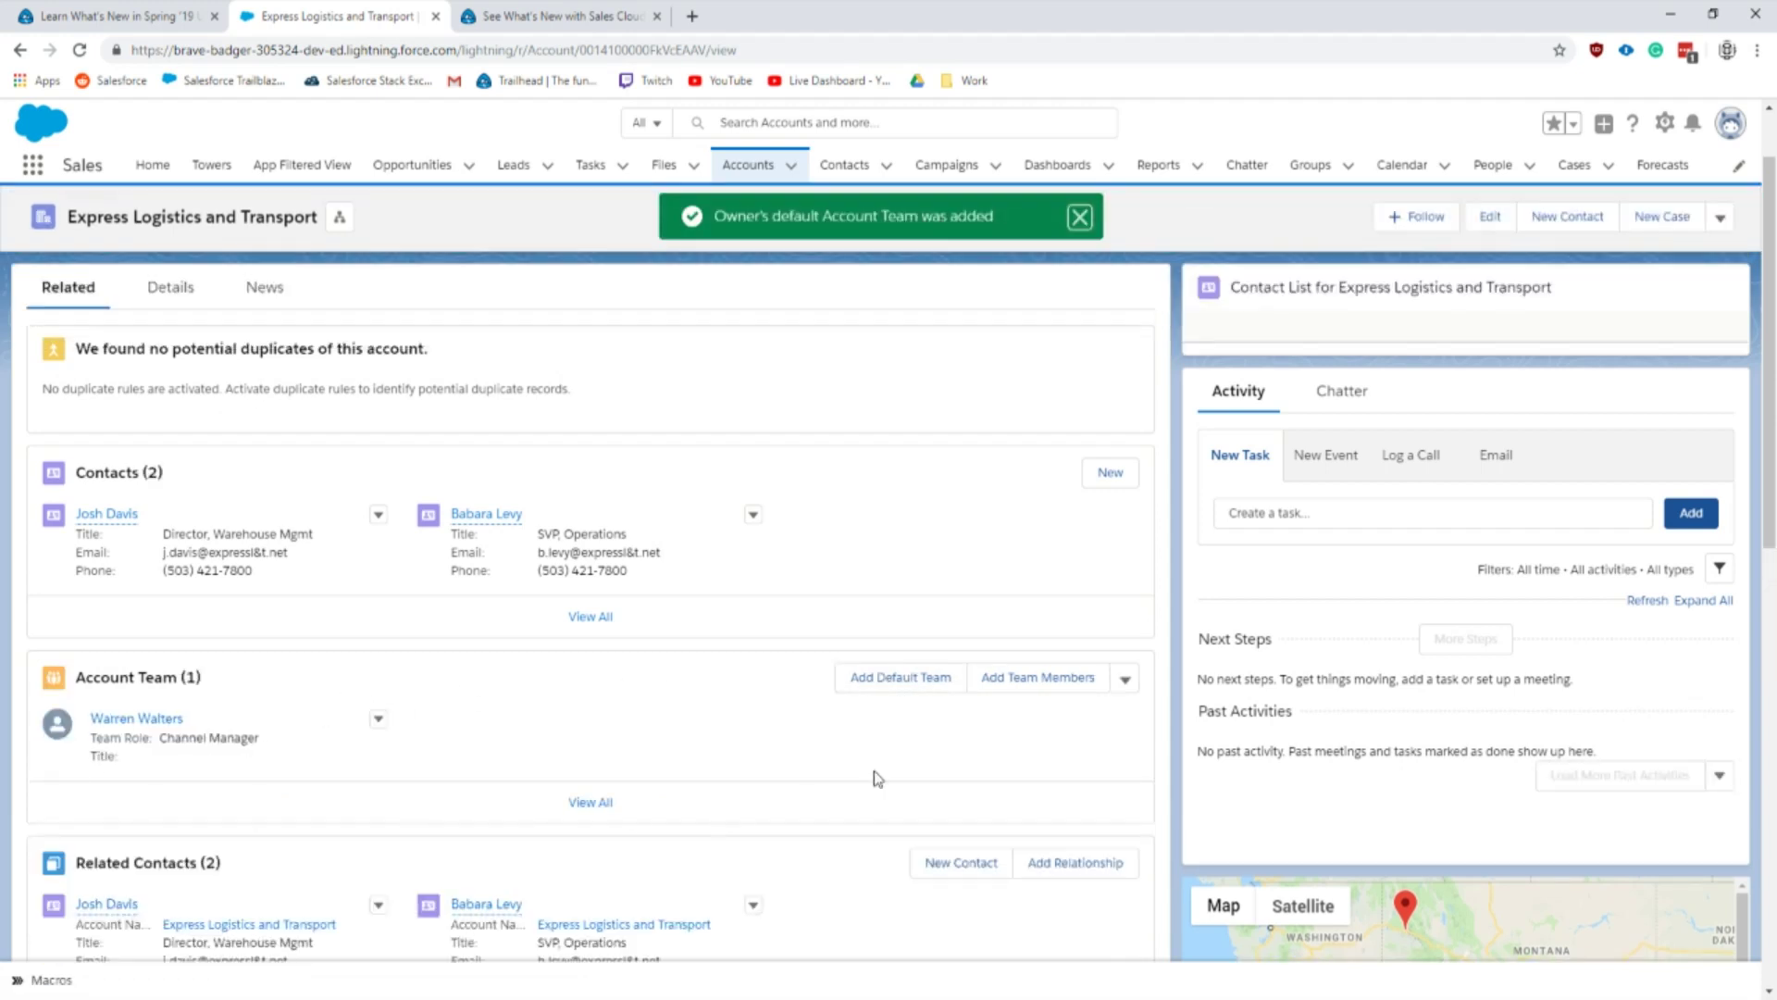
Step: Remove all members from the account team at once and confirm
left_click(1126, 683)
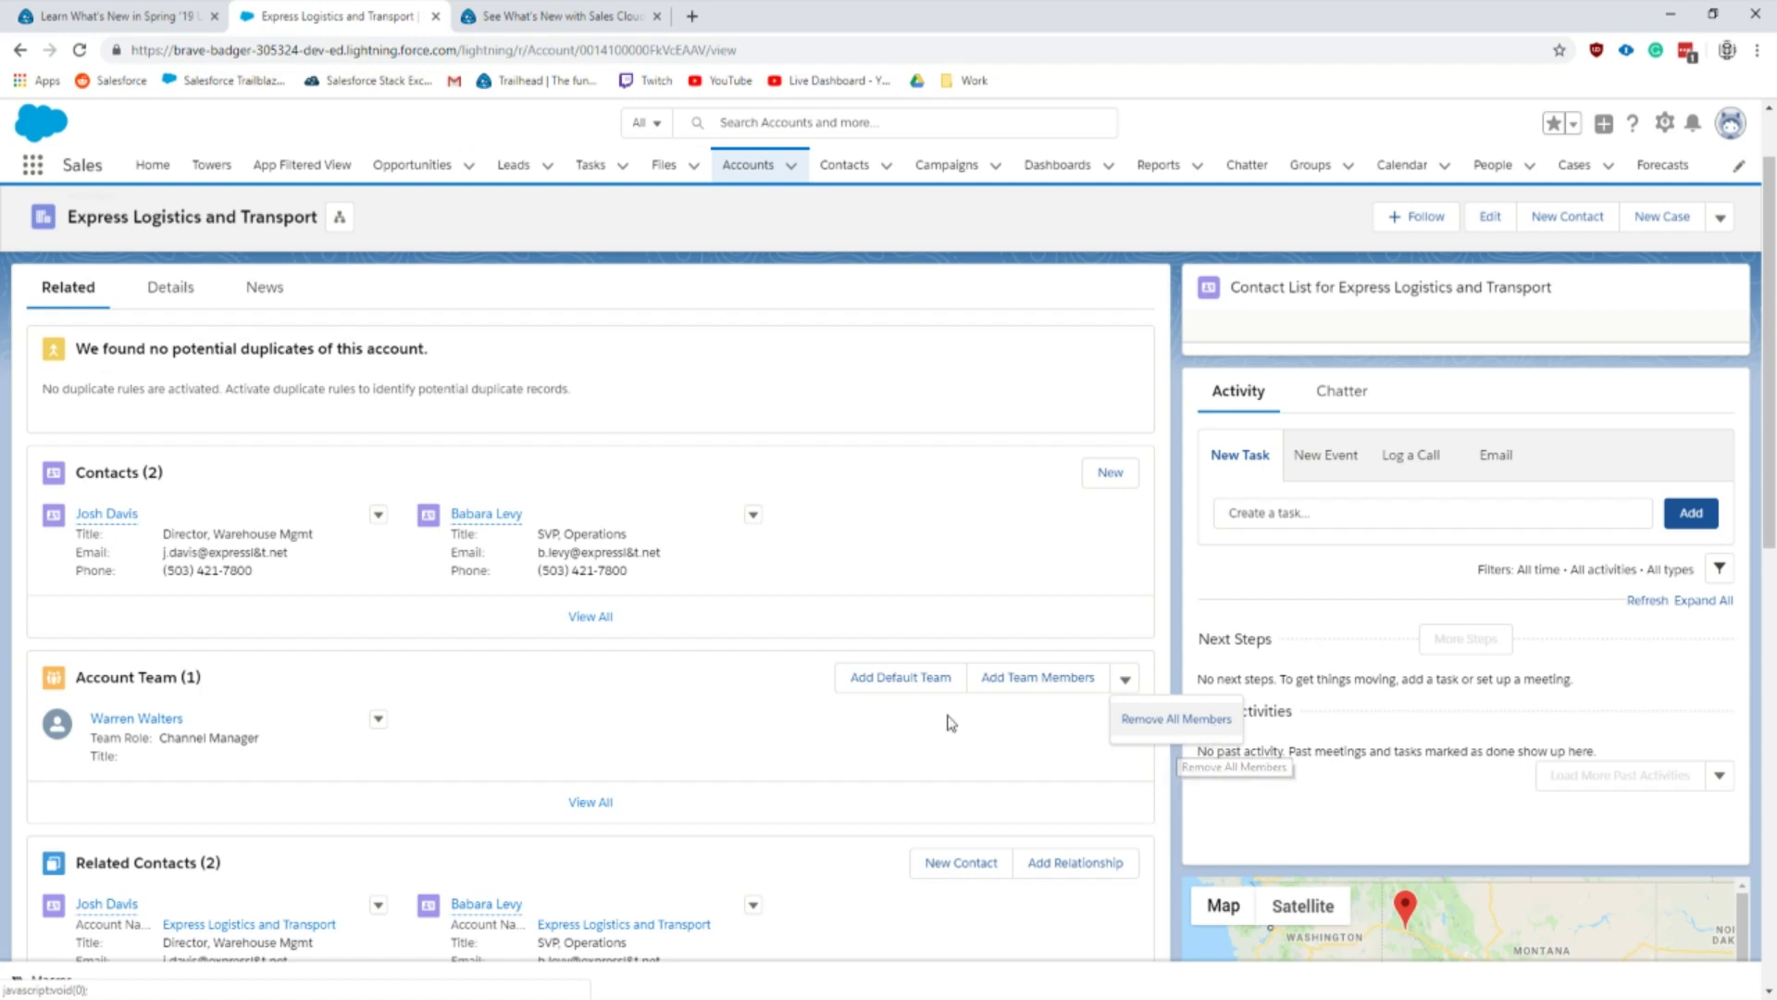
left_click(396, 740)
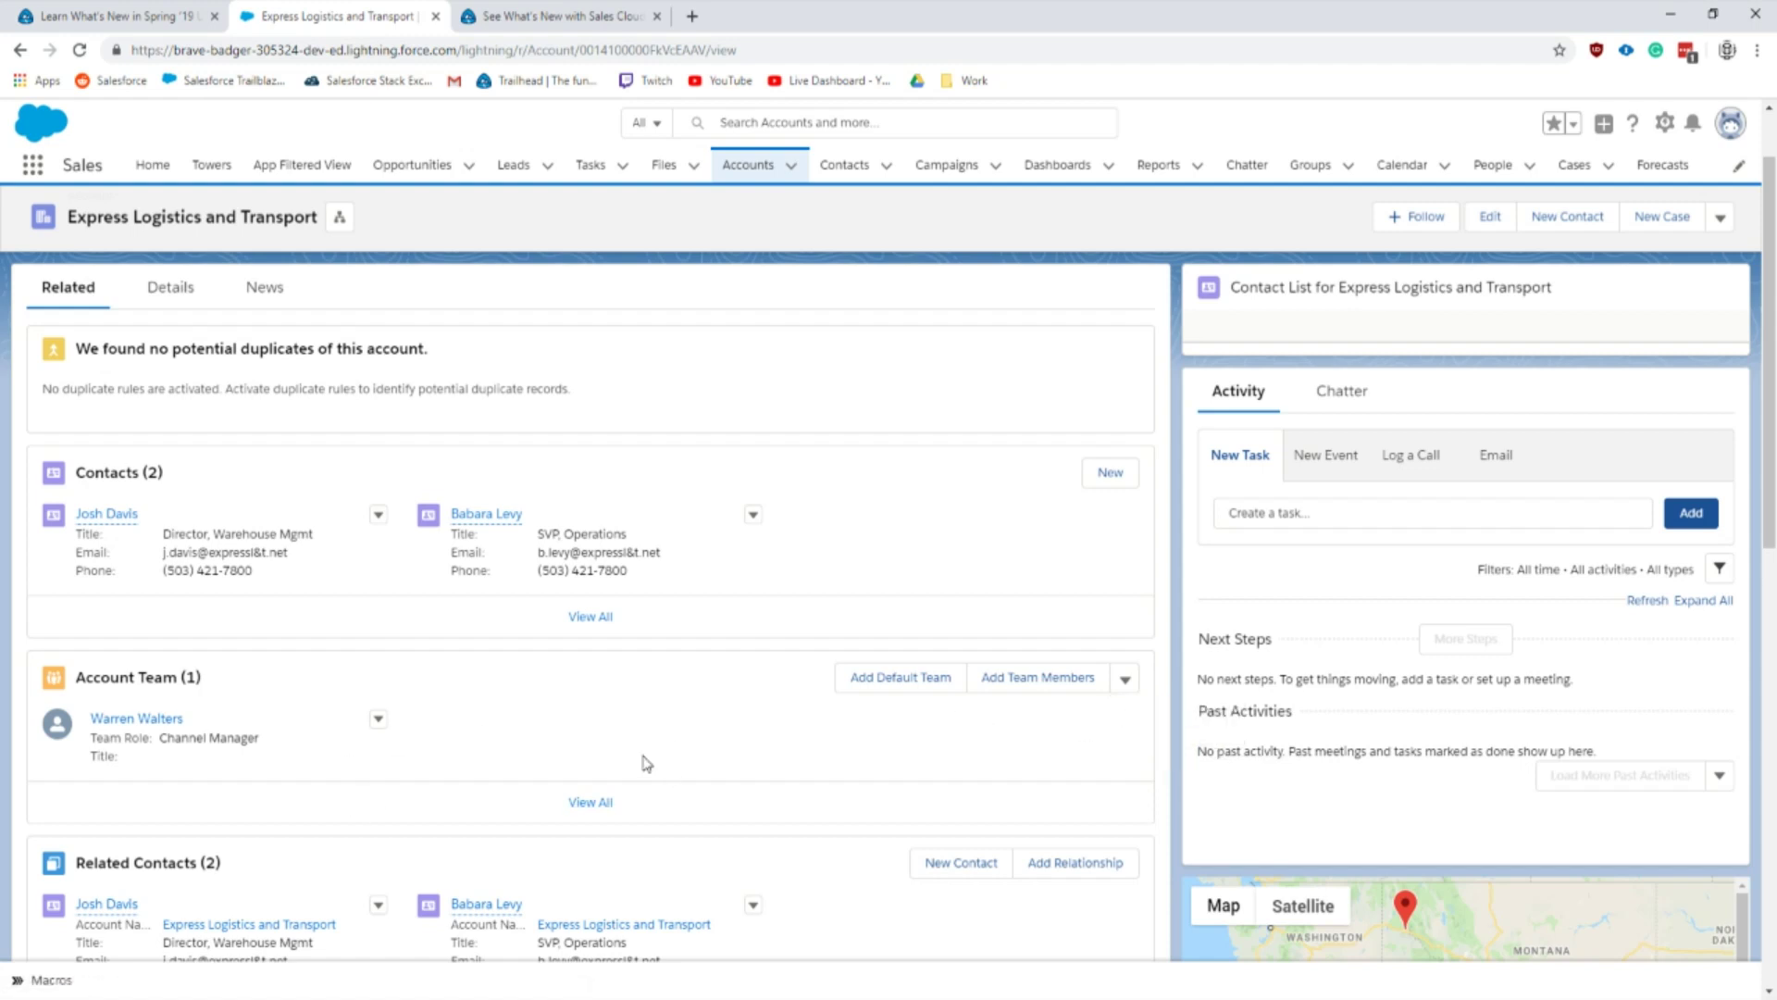
left_click(379, 719)
left_click(1125, 683)
left_click(1164, 720)
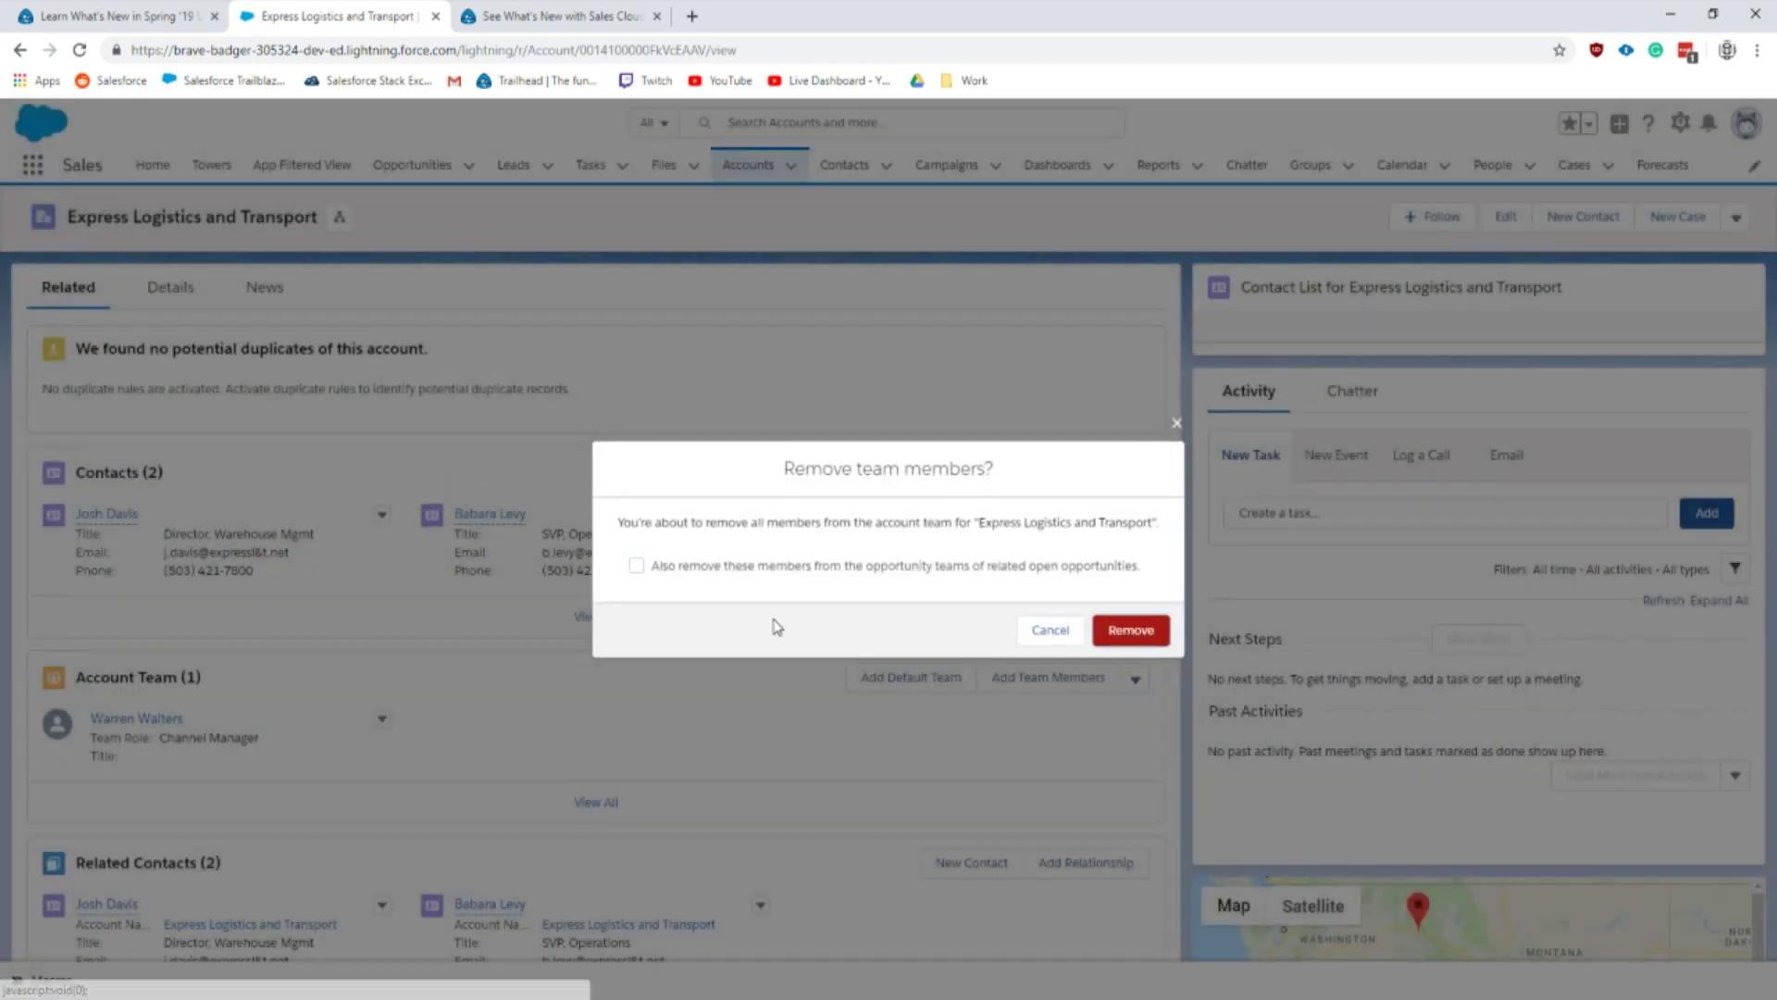
left_click(1131, 629)
Step: Read the Manage Your Workspace with New Subtab Options section, then go back to Express Logistics and Transport
left_click(106, 16)
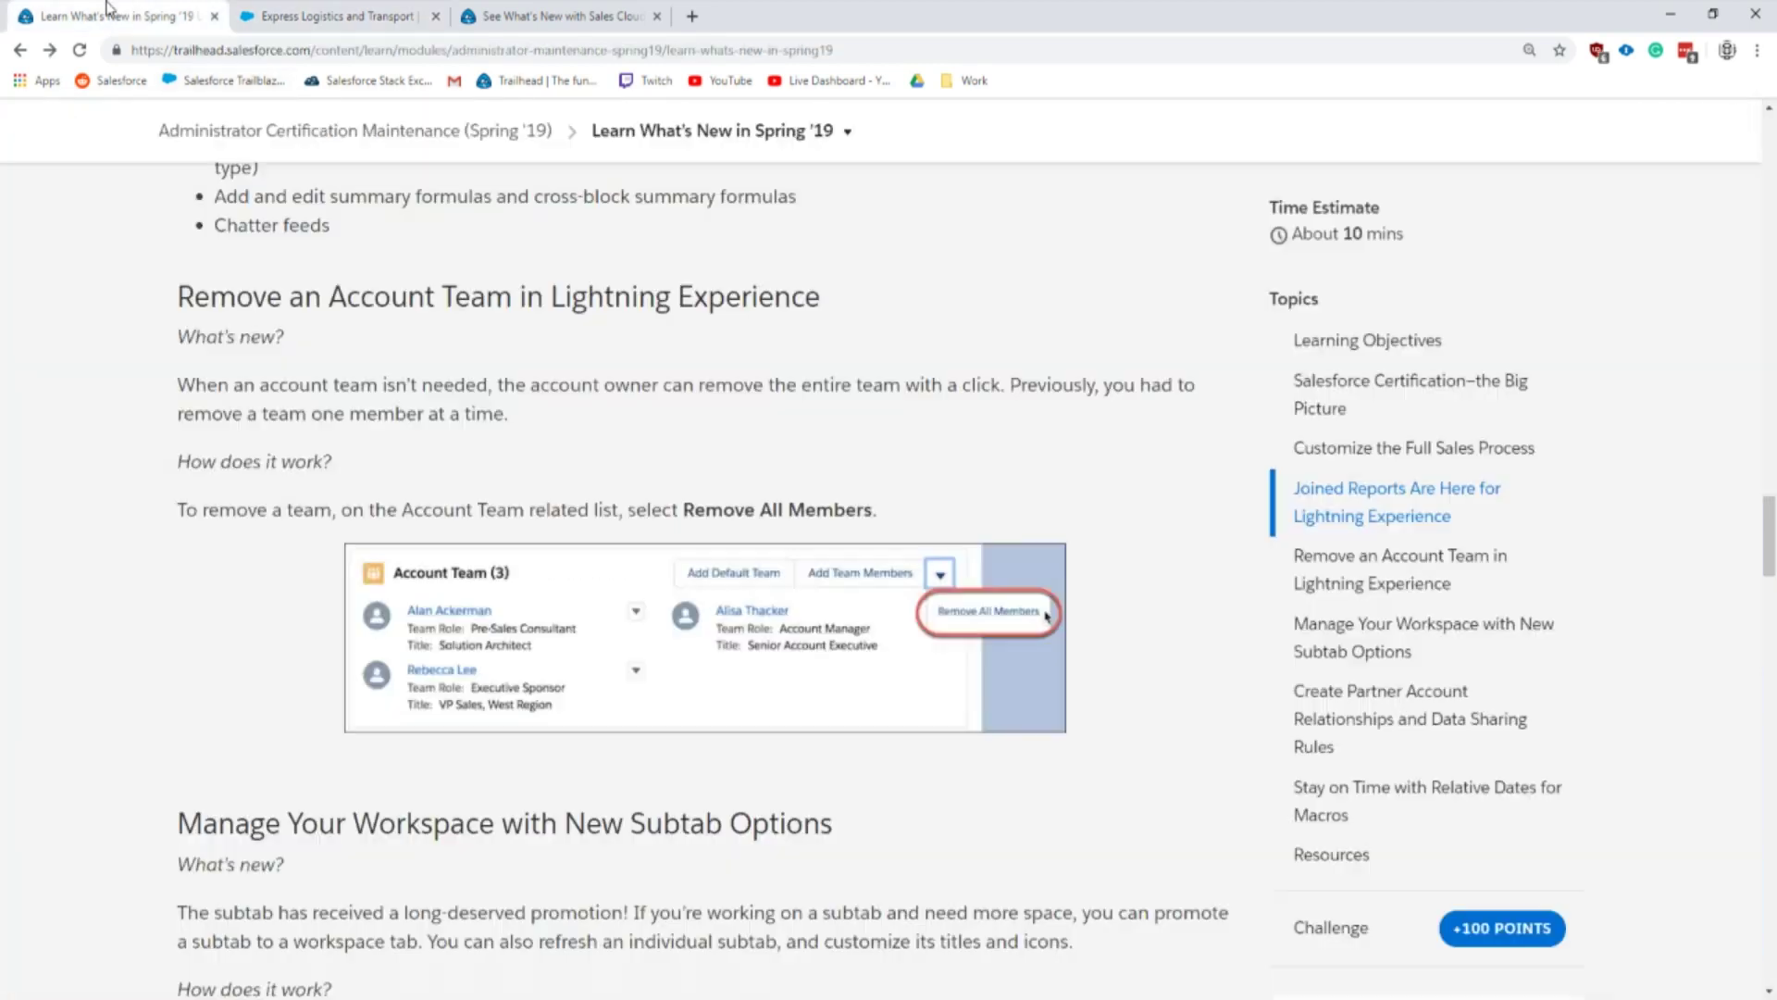
scroll(324, 453, "down", 6)
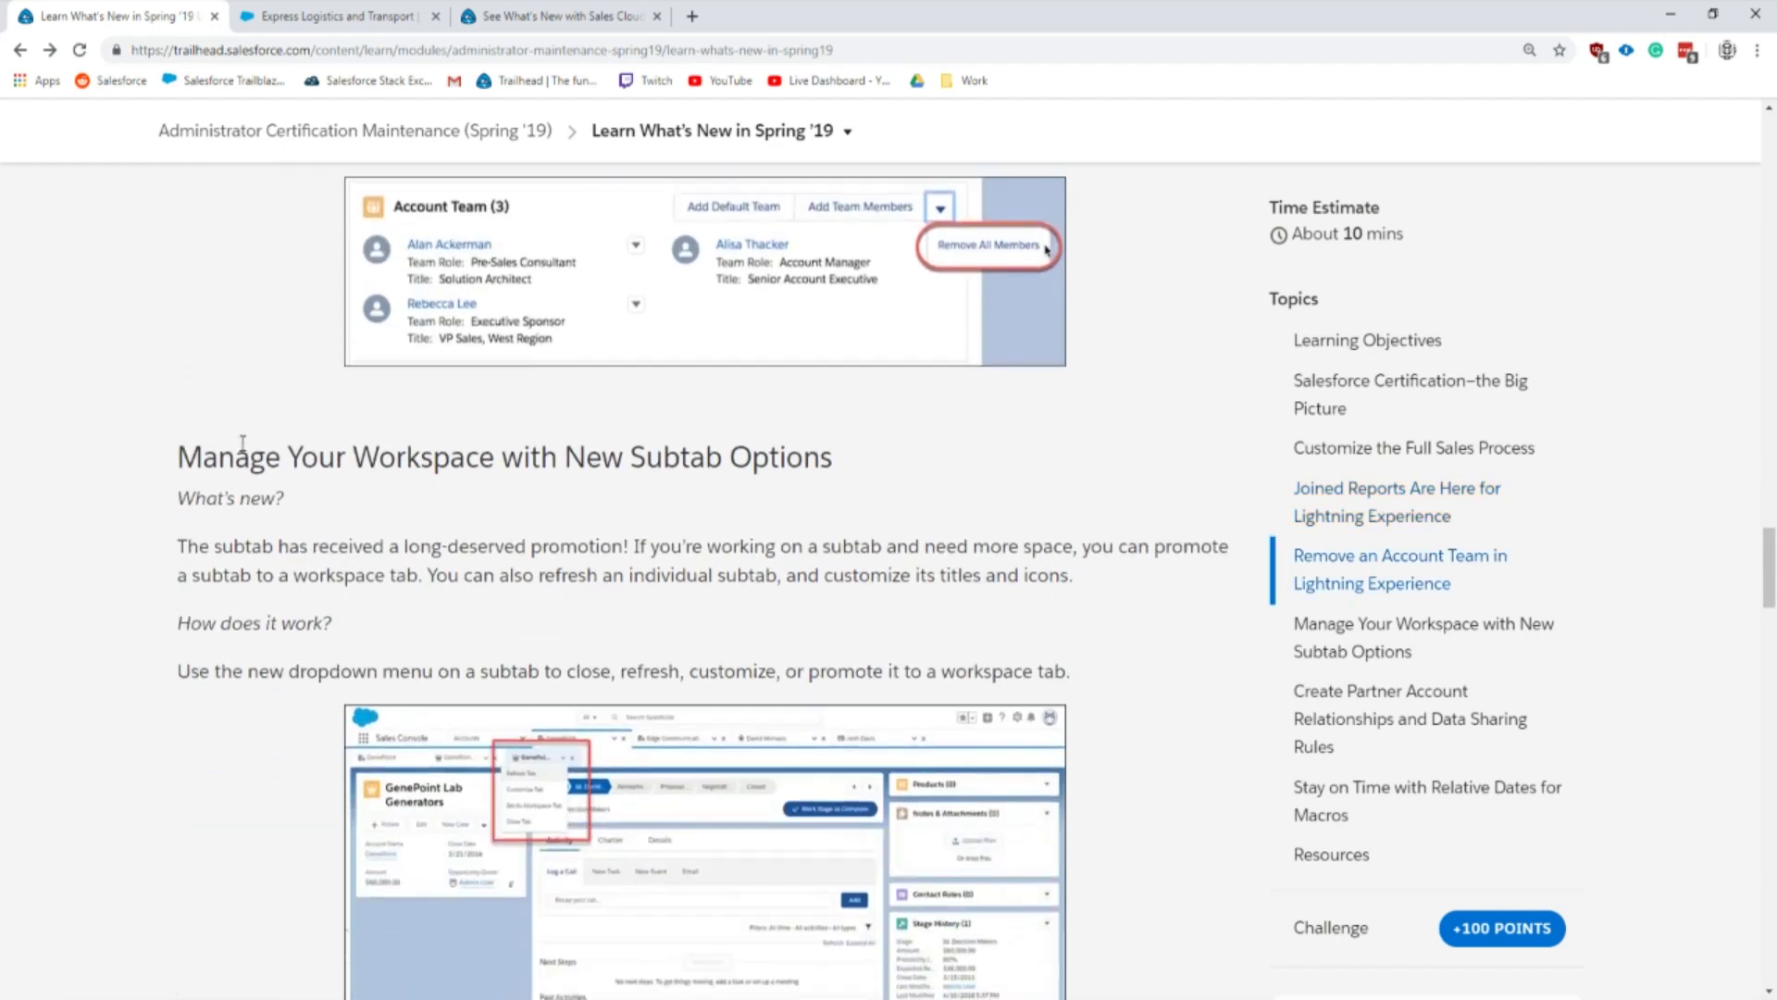
scroll(241, 442, "down", 2)
scroll(243, 448, "up", 2)
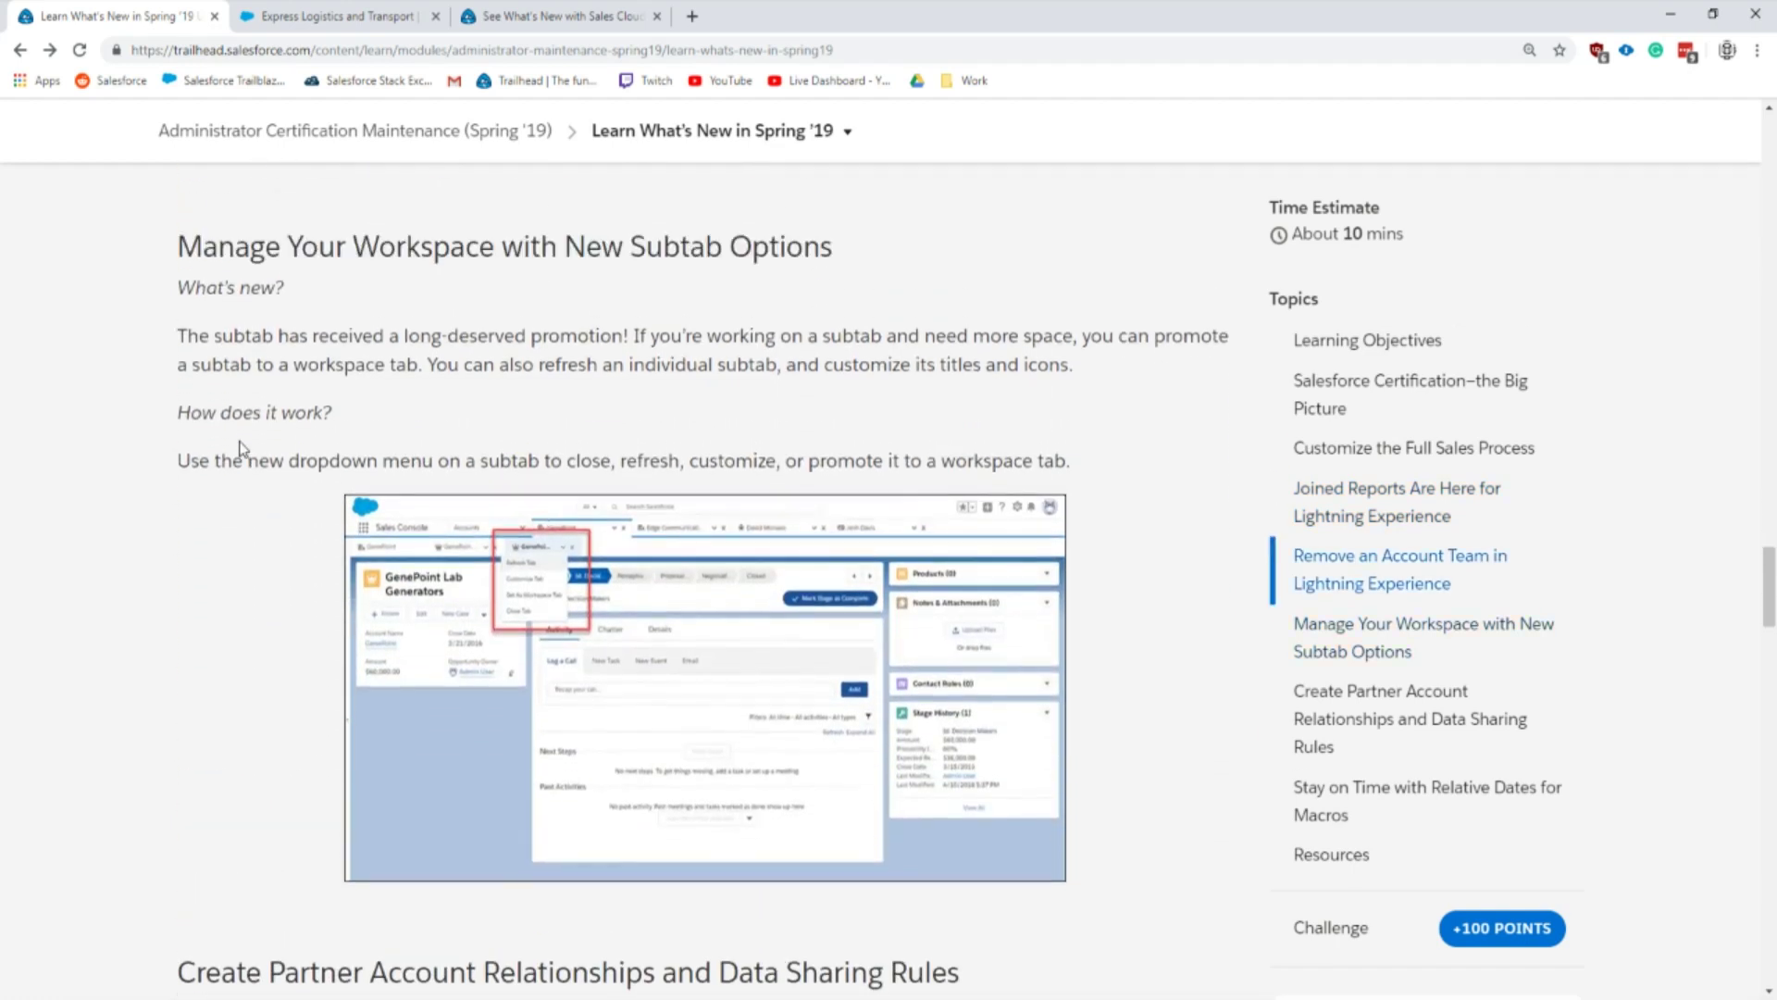
left_click_drag(219, 246, 477, 237)
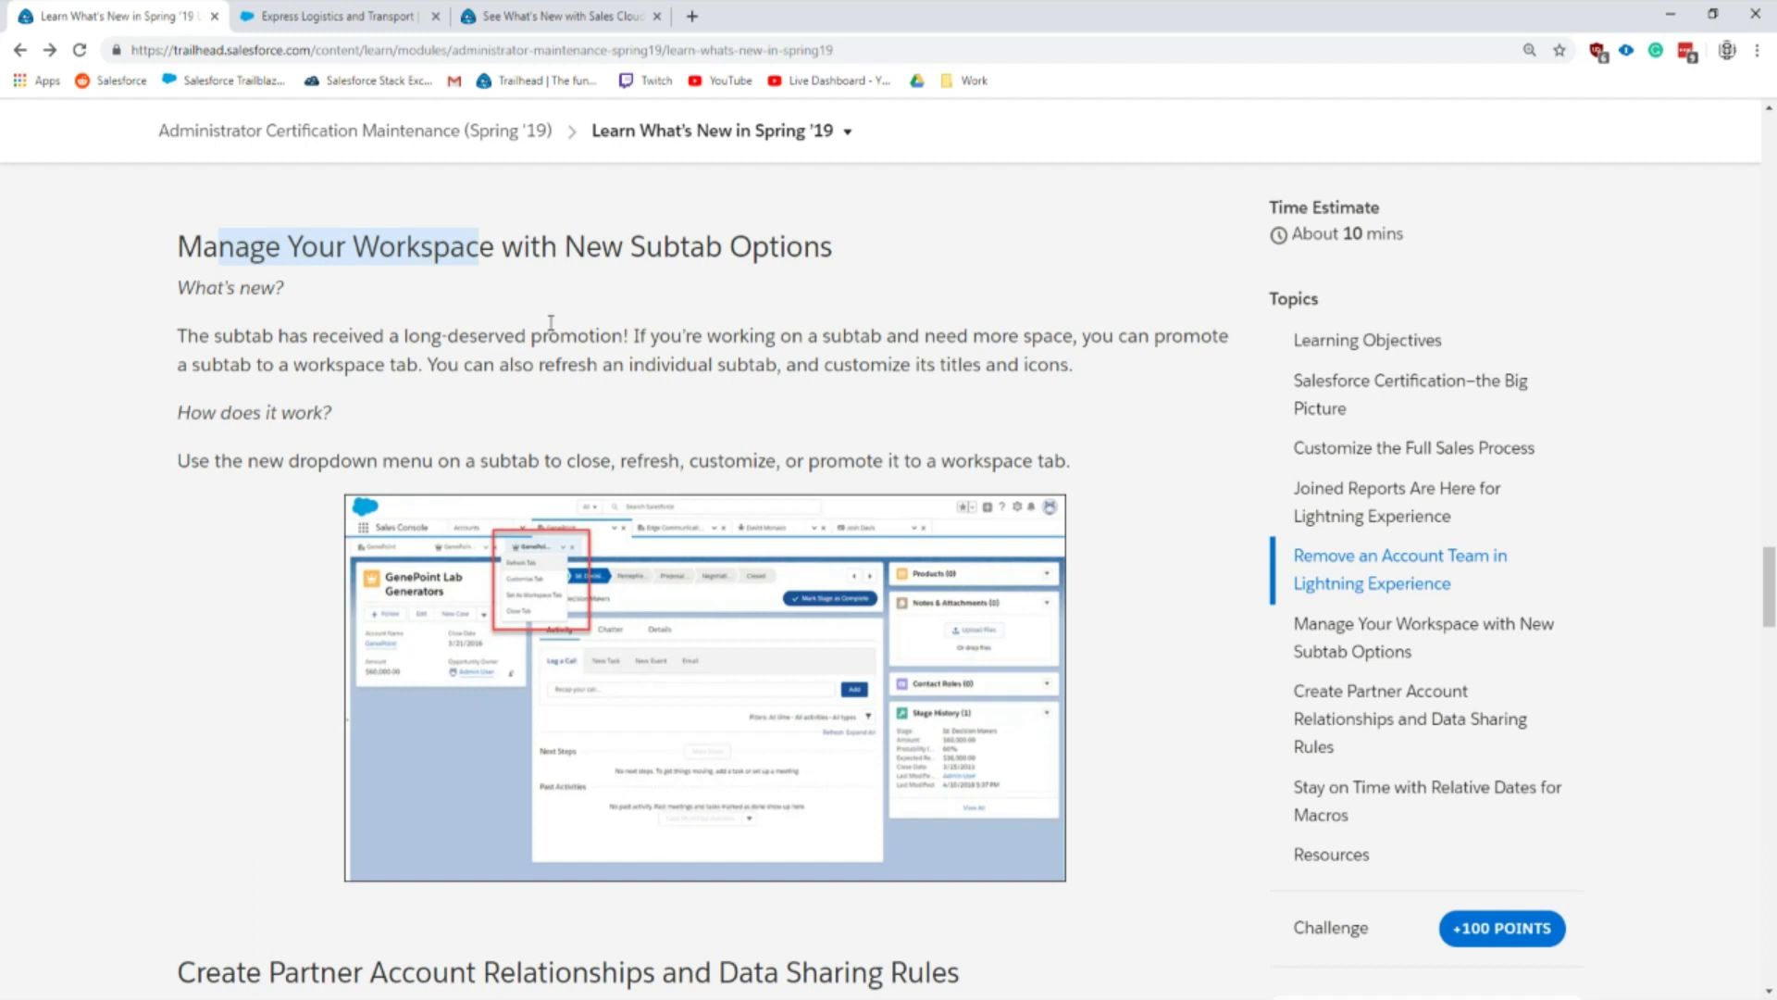
left_click(537, 215)
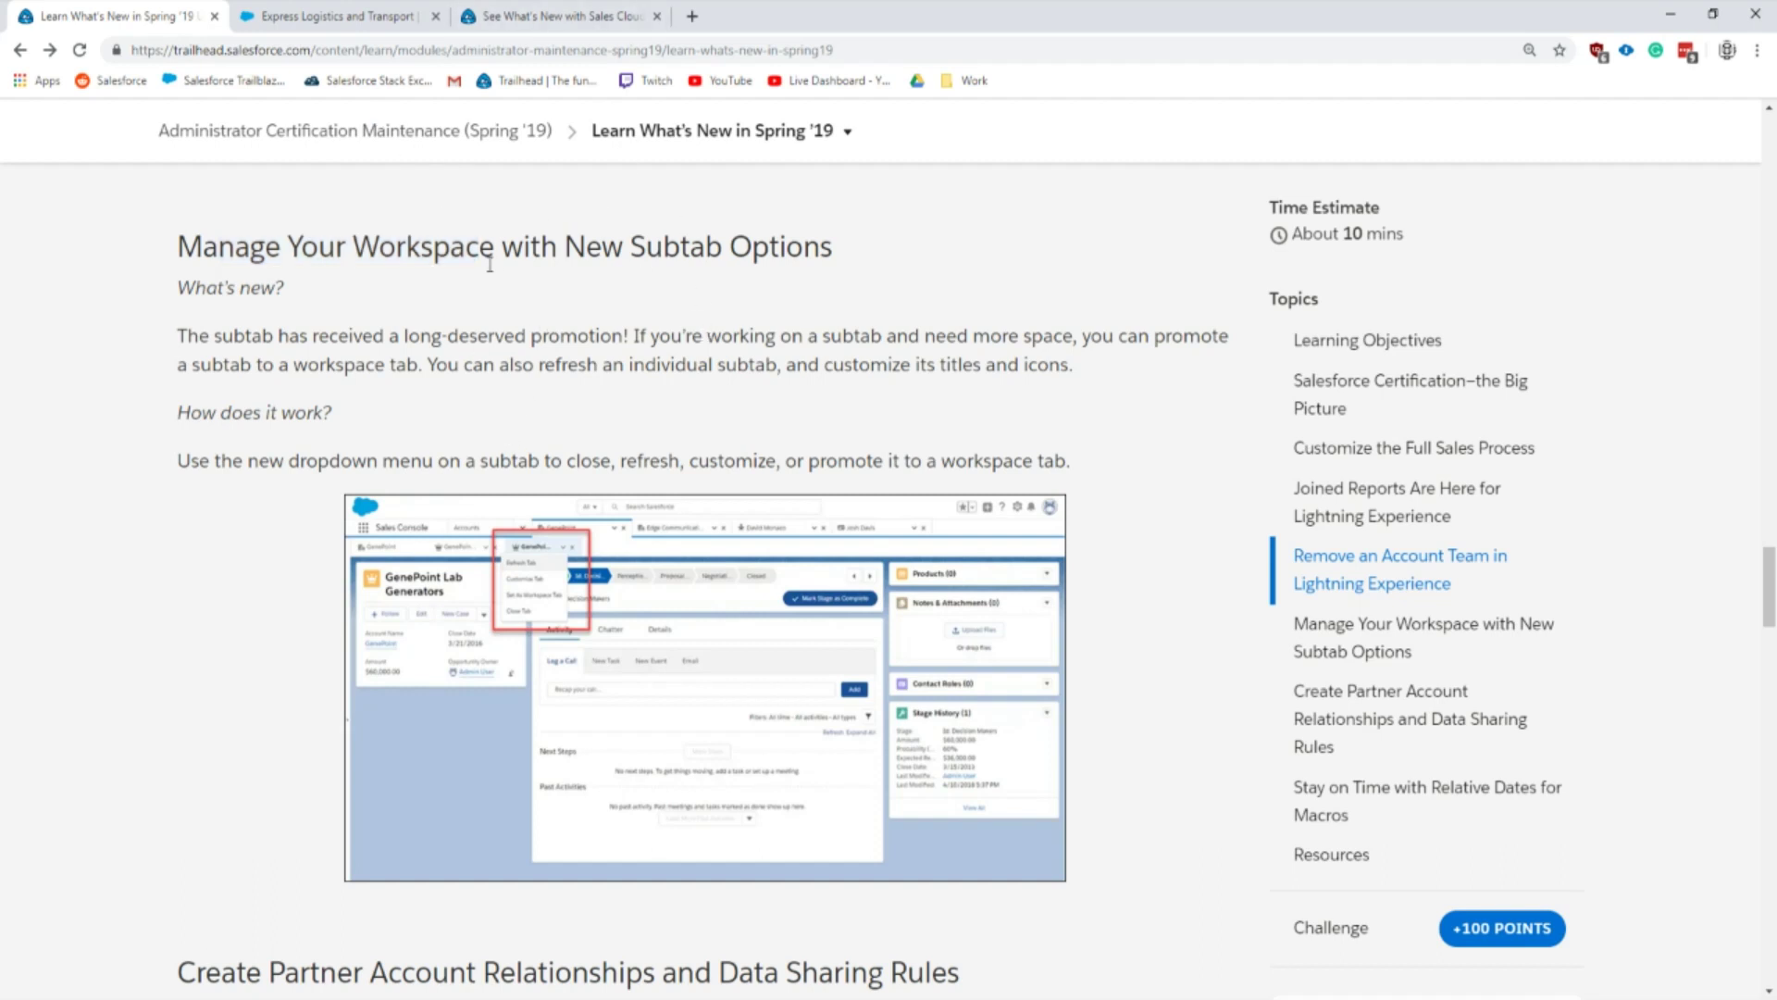
left_click(398, 16)
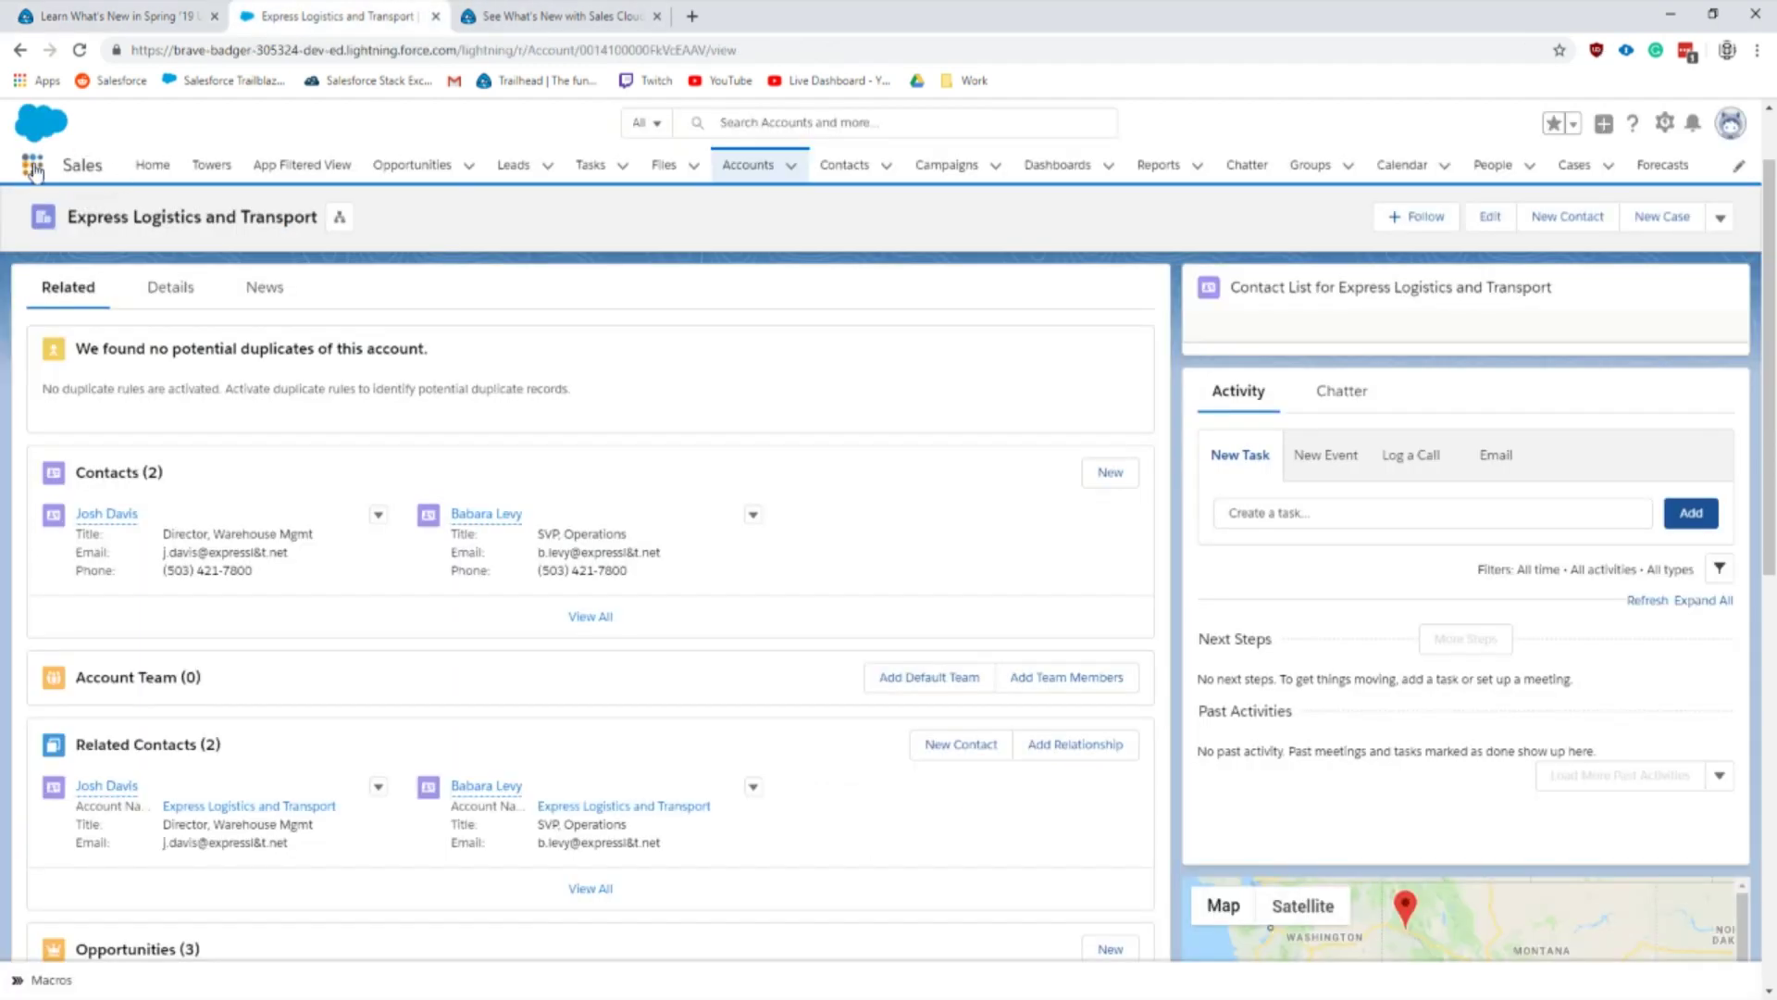
Step: Switch to the Sales Console app, pin the United Oil & Gas Corp. tab, and view its menu
left_click(33, 167)
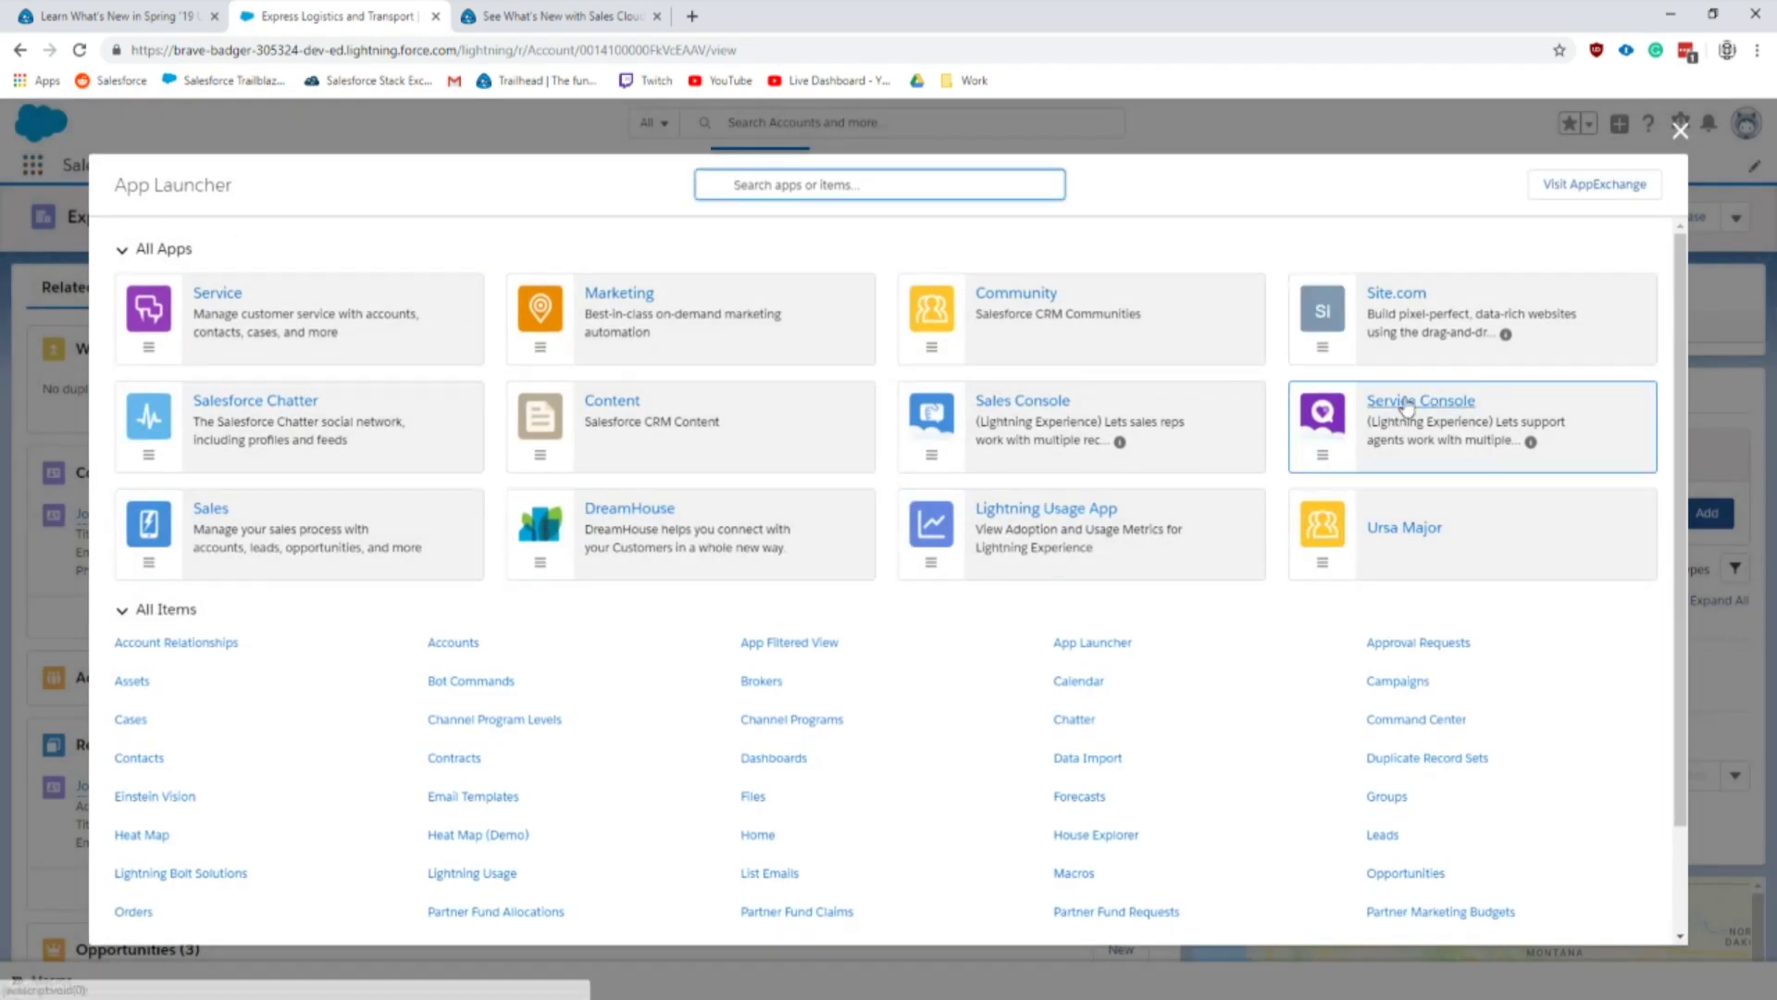
left_click(1027, 404)
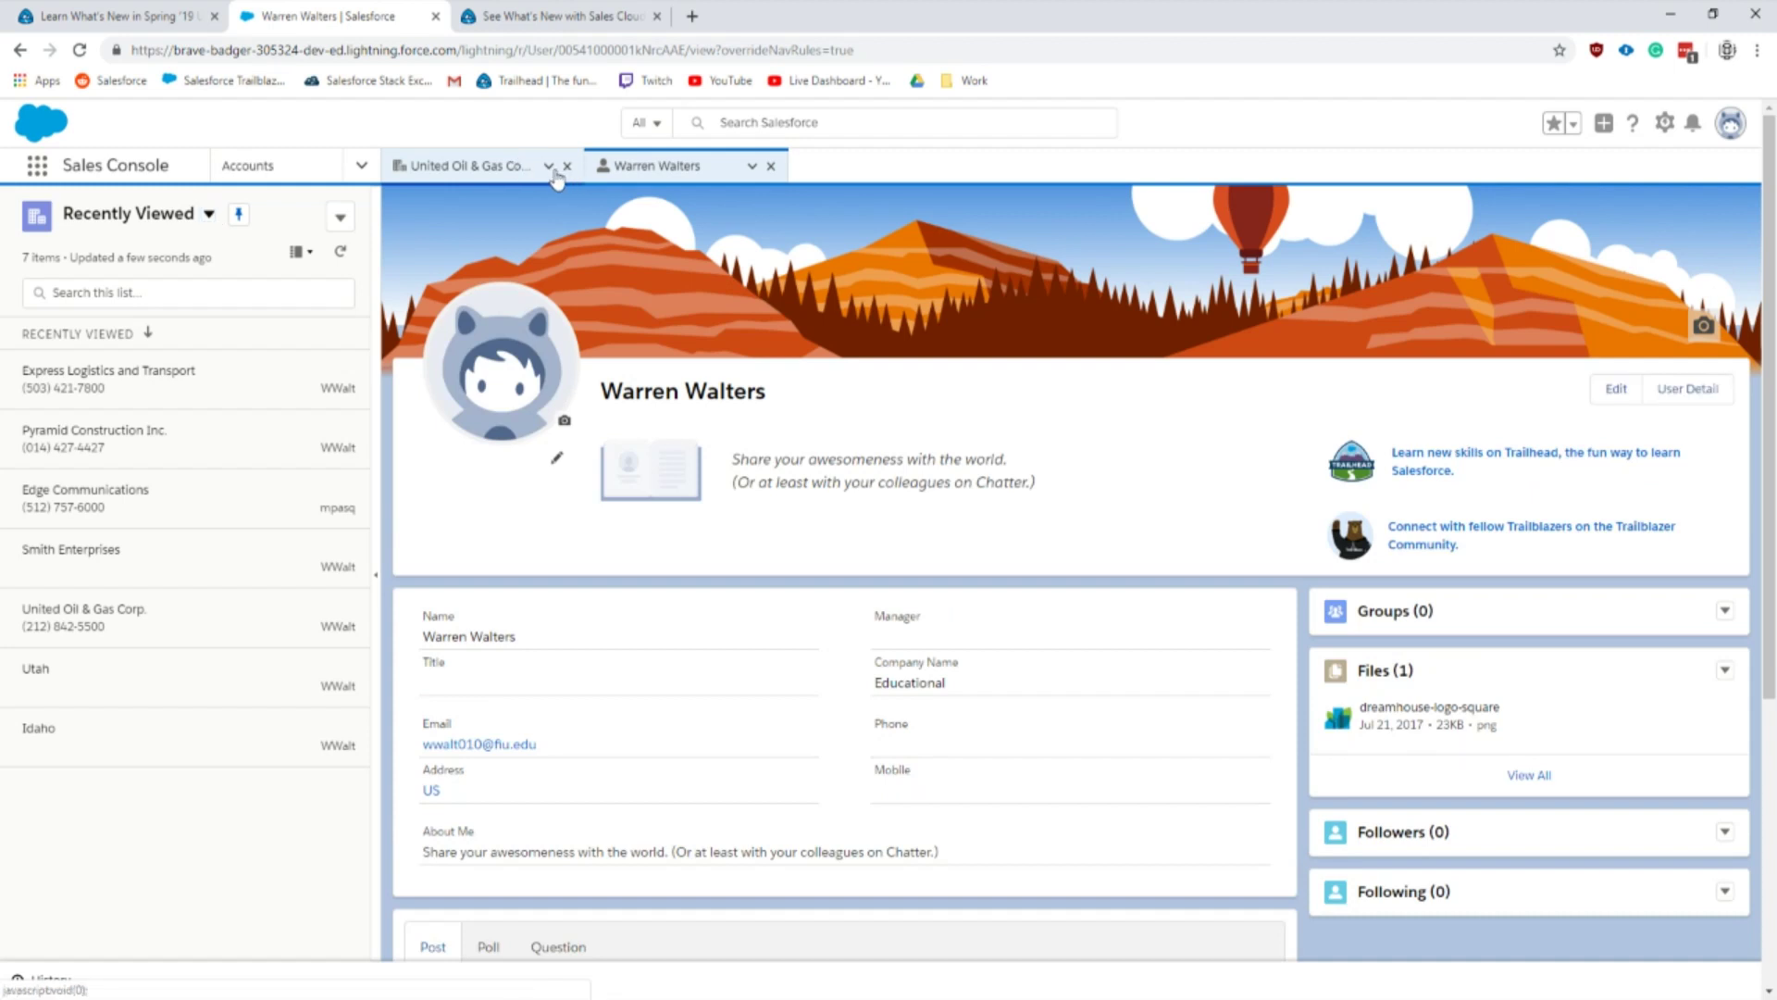
left_click(549, 168)
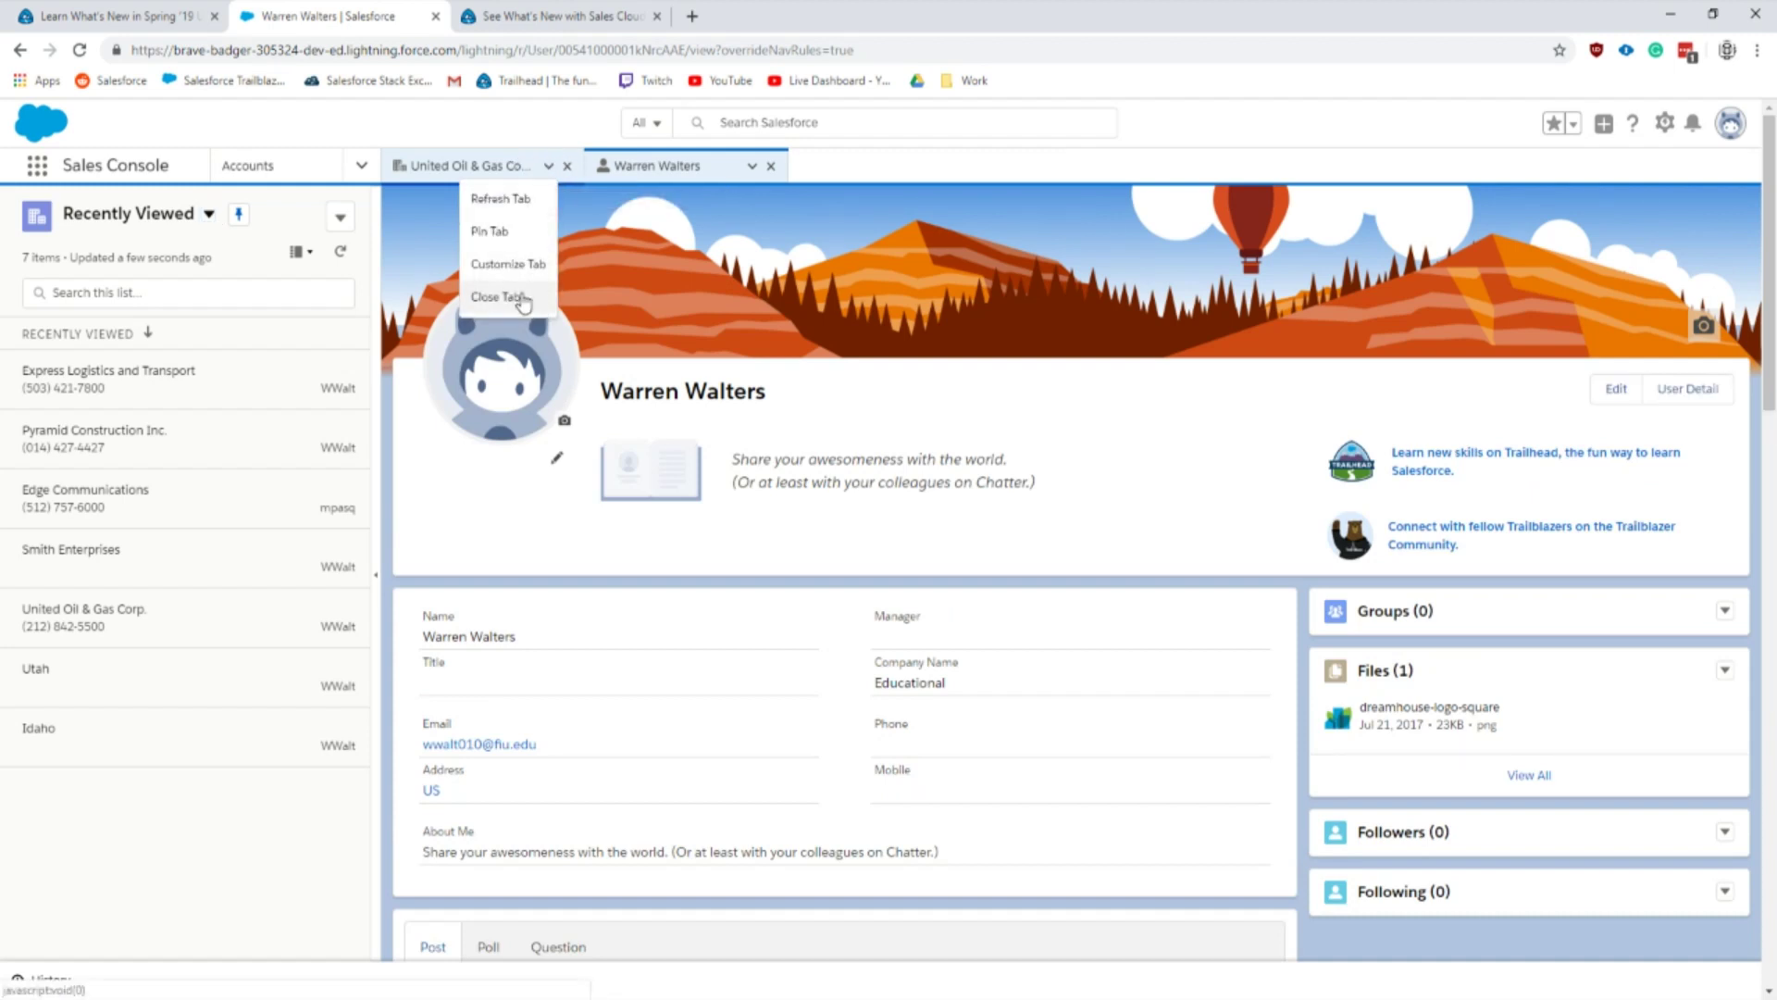
left_click(498, 232)
left_click(428, 172)
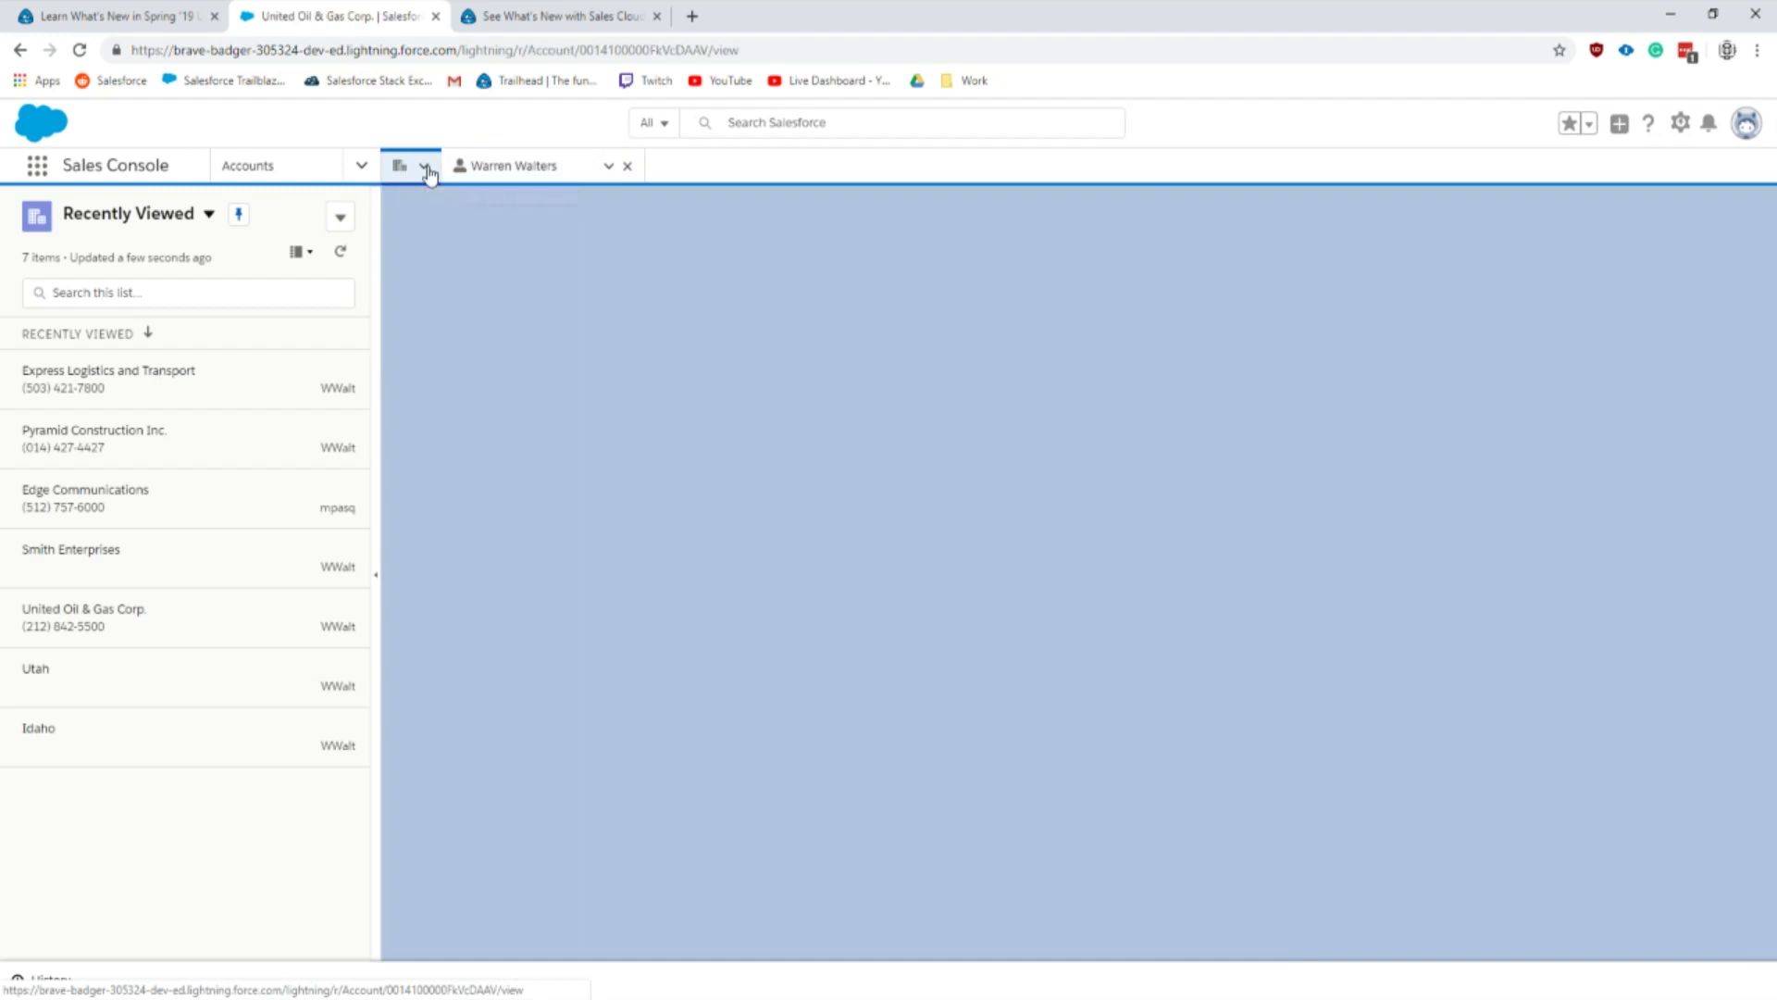
left_click(426, 169)
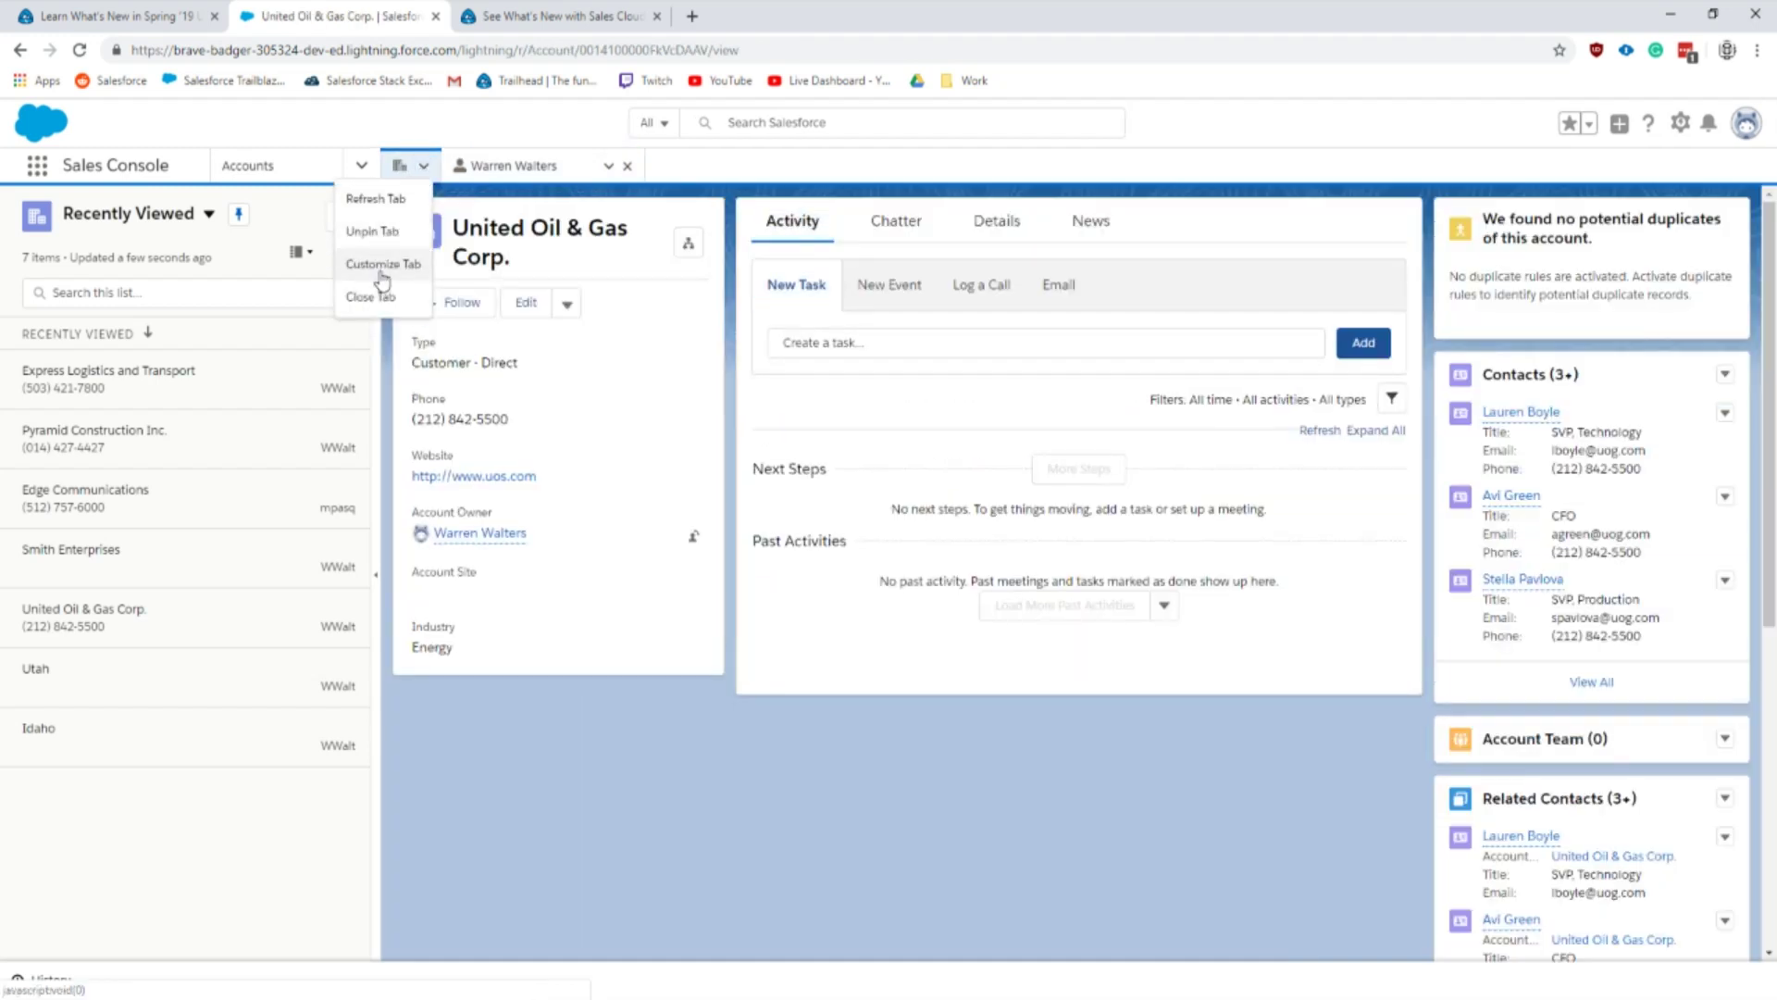
Step: Label the pinned United Oil & Gas Corp. tab 'Primary Customer' and unpin the account tab
left_click(381, 267)
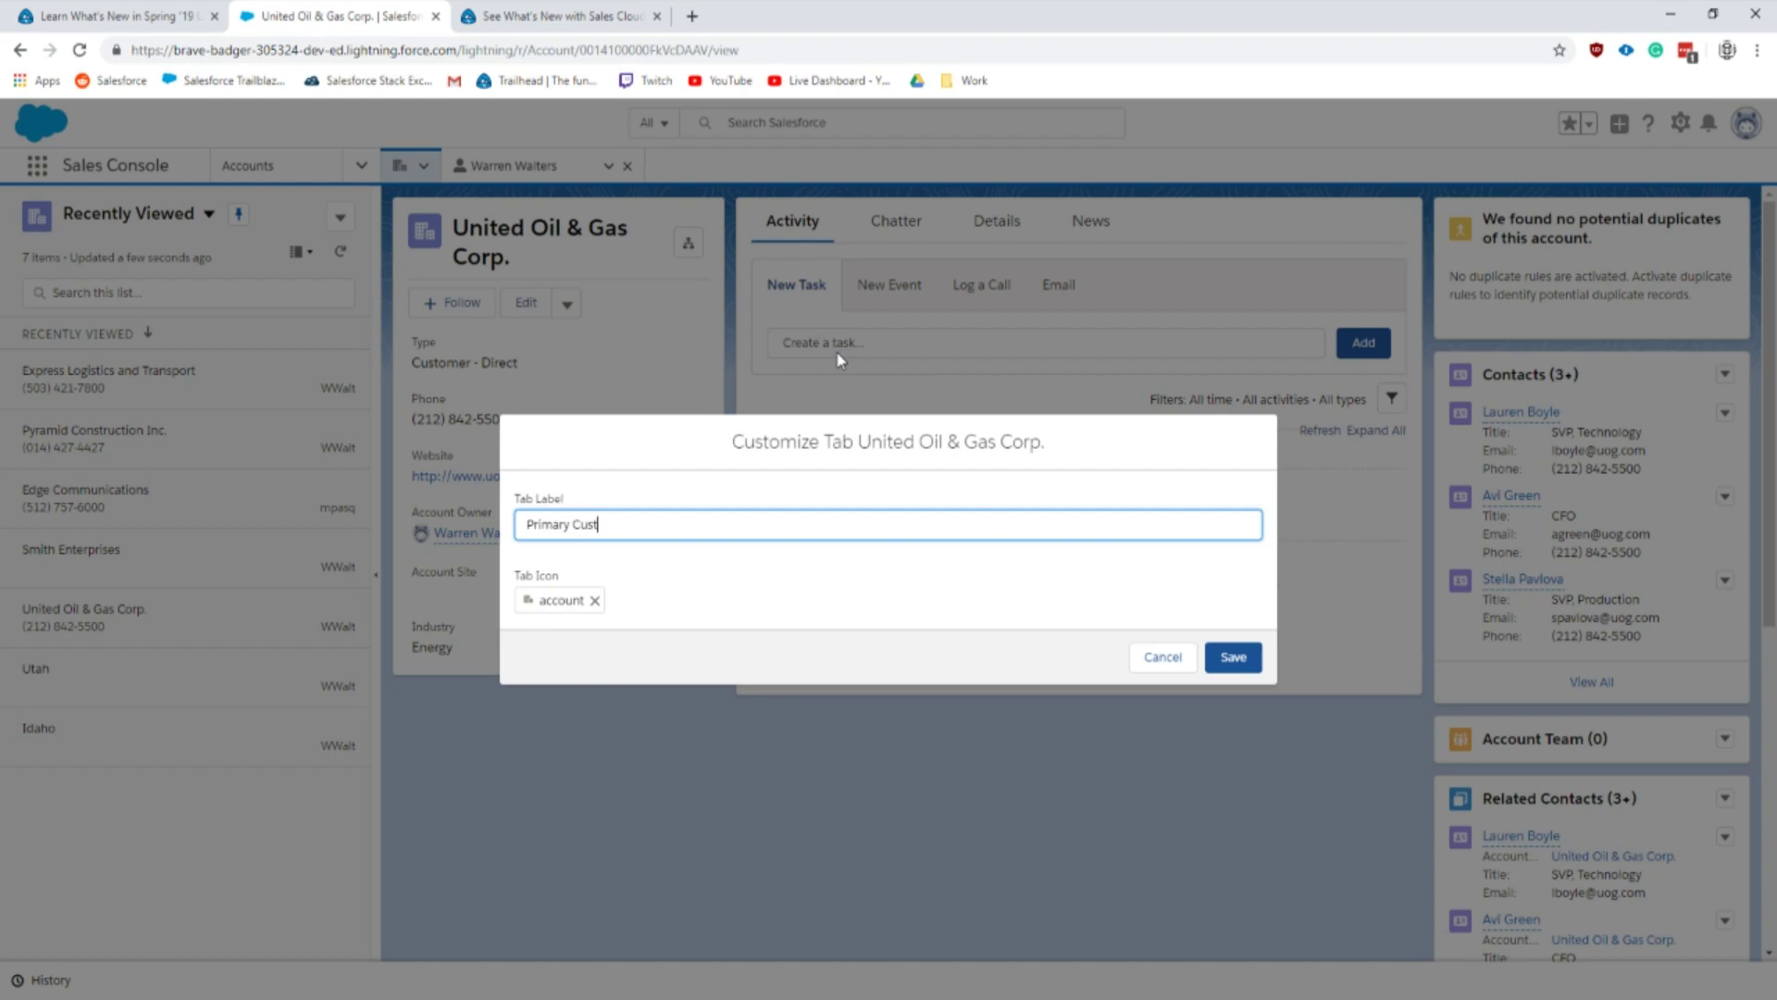
left_click(1233, 657)
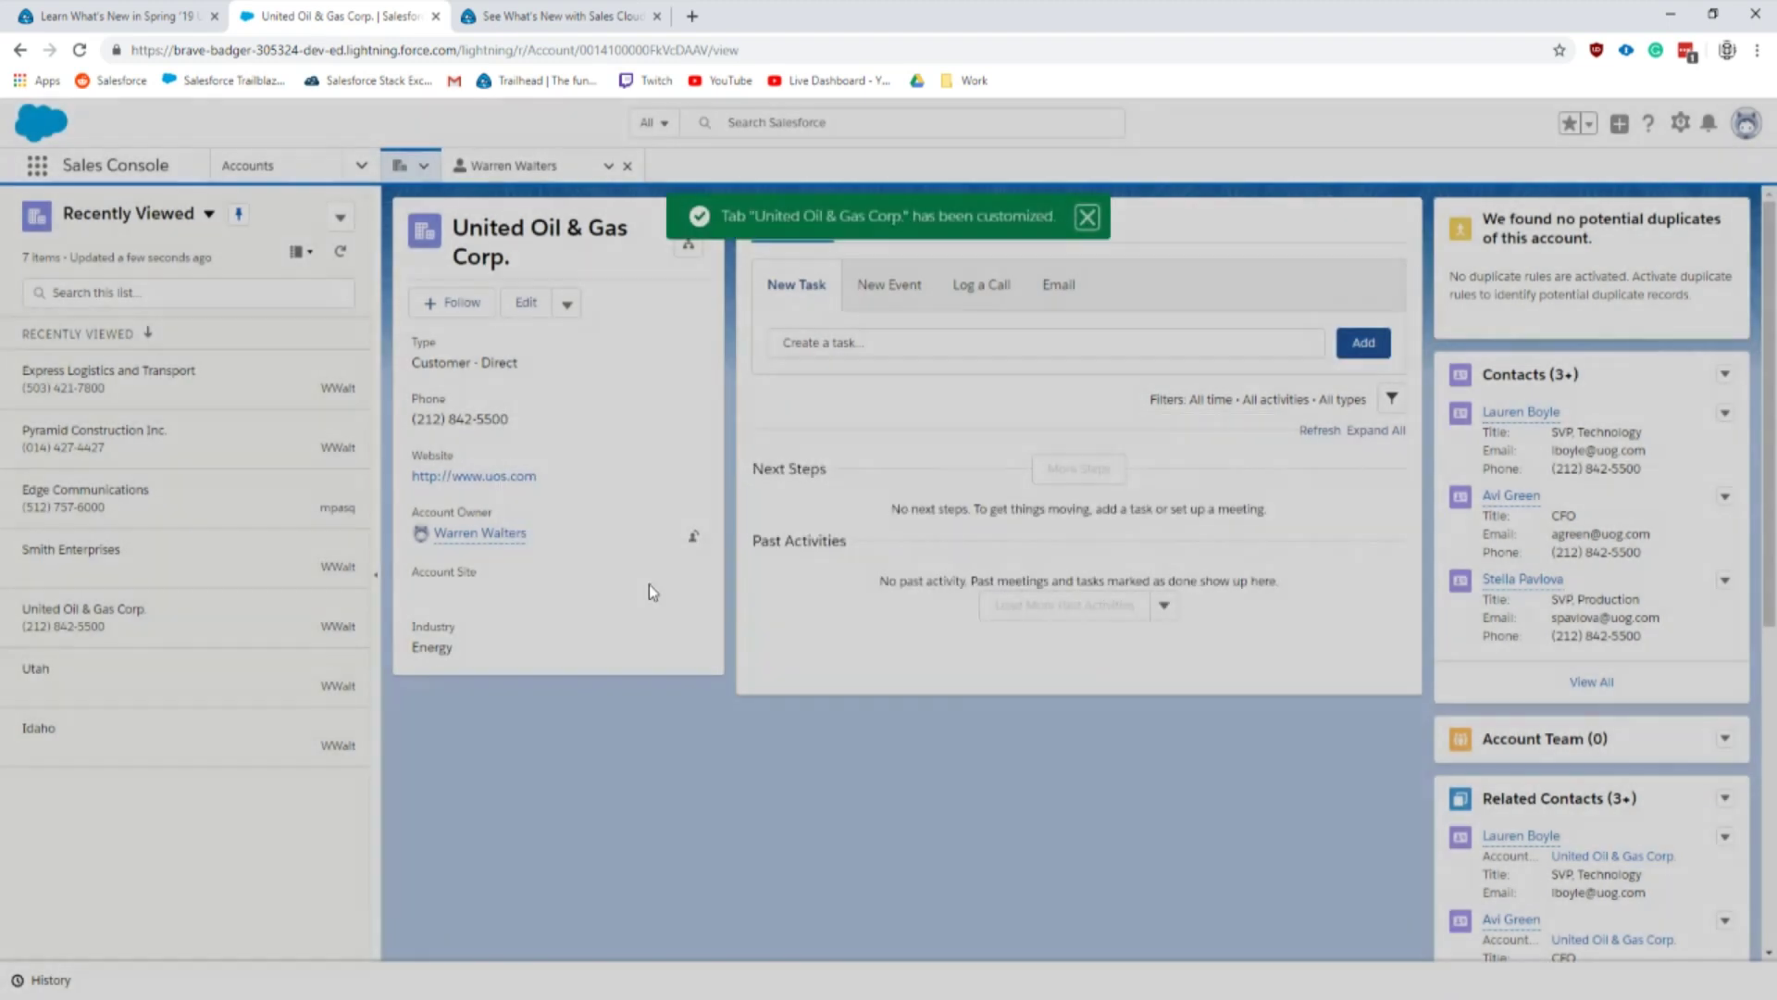
left_click(423, 165)
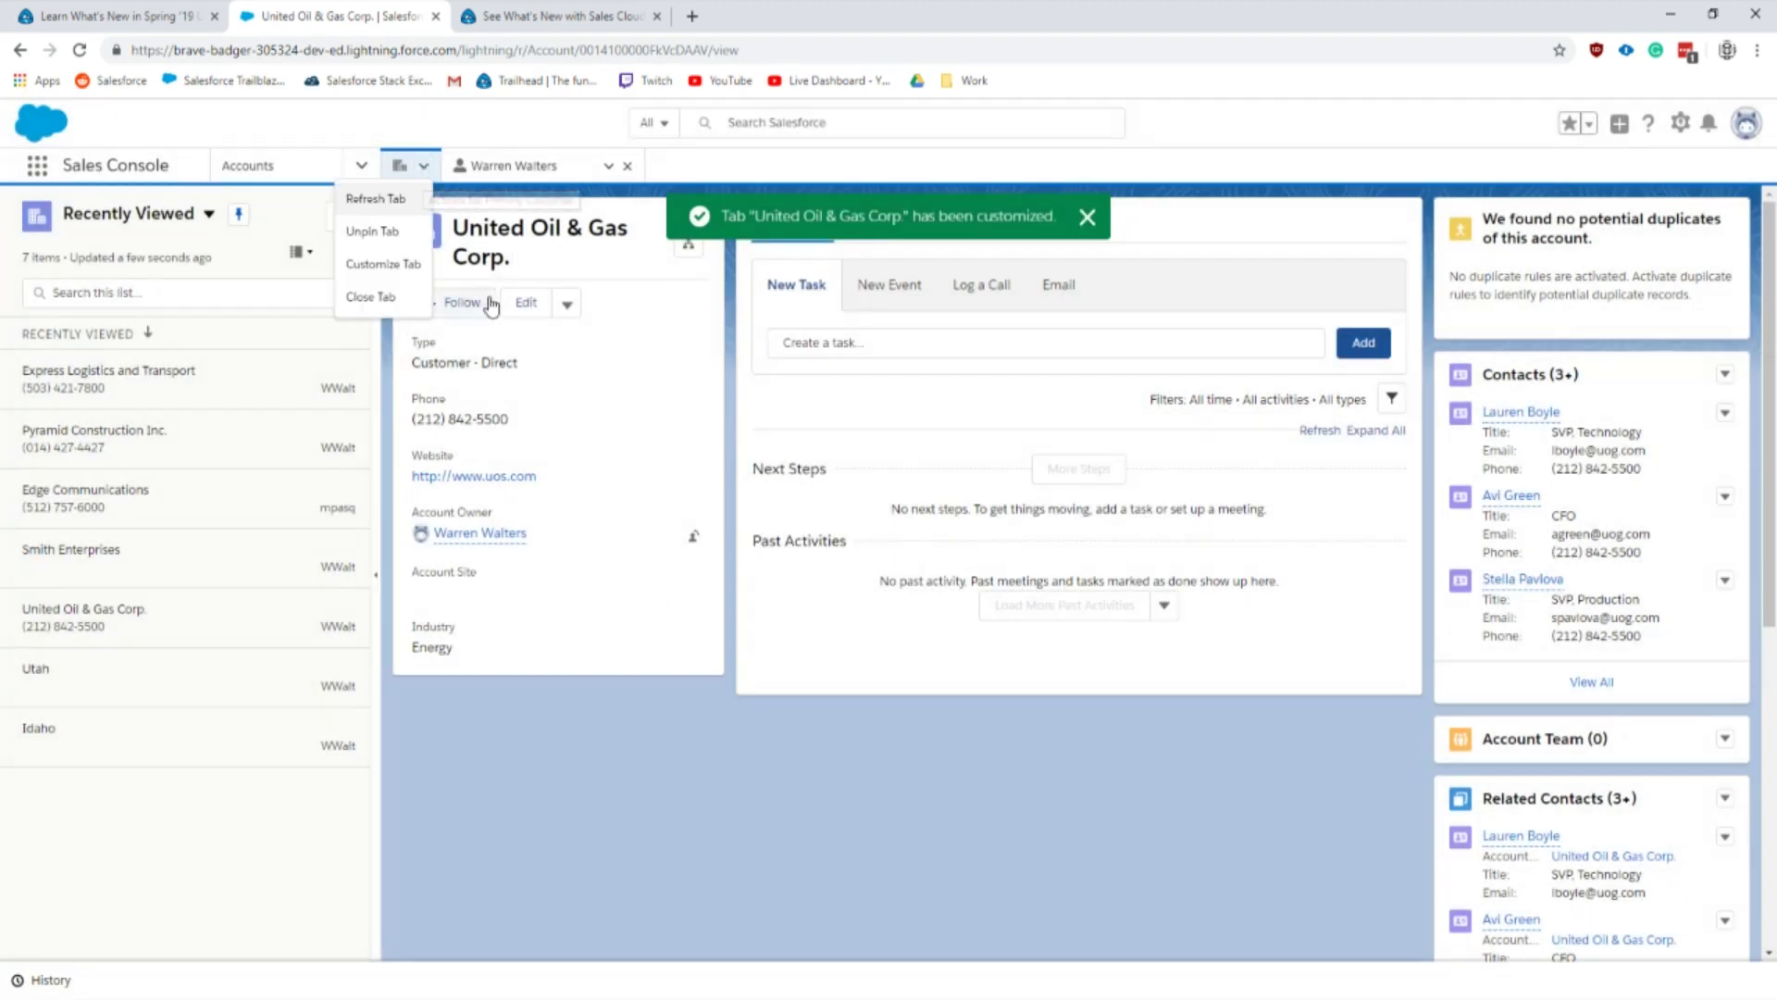
left_click(367, 236)
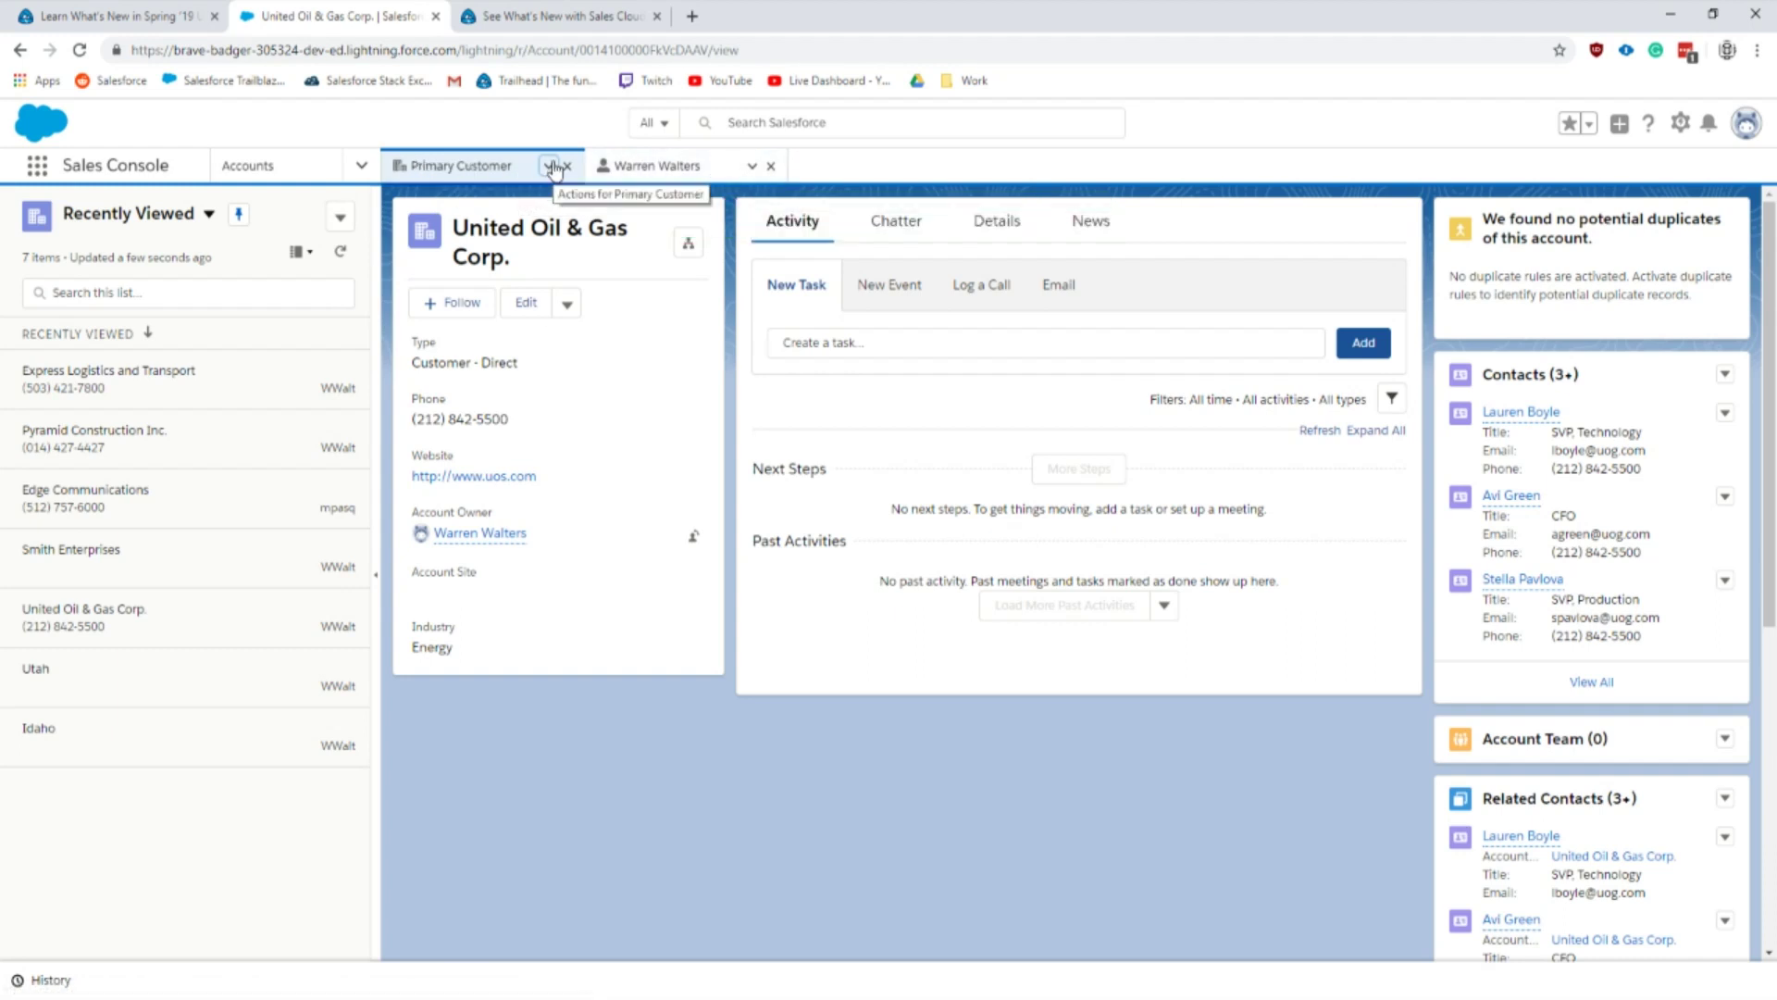
Step: Refresh the Primary Customer subtab, then replace its account icon with the Forecasts icon and save
left_click(553, 166)
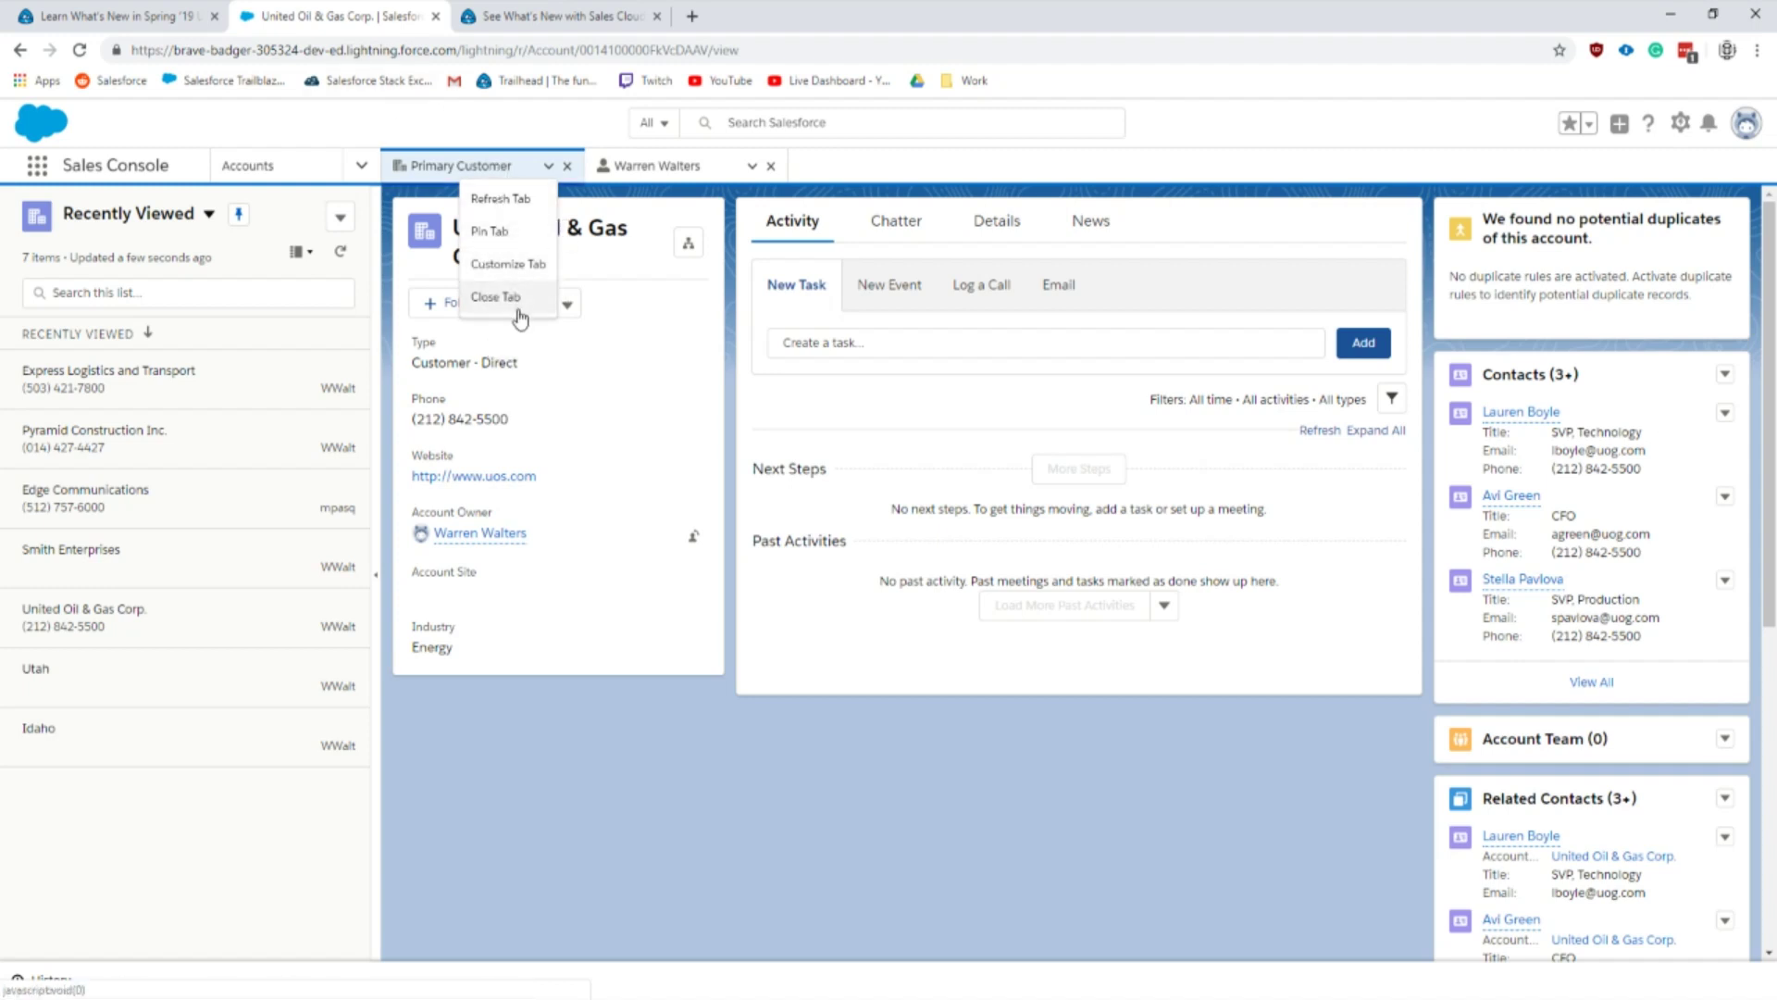
left_click(504, 199)
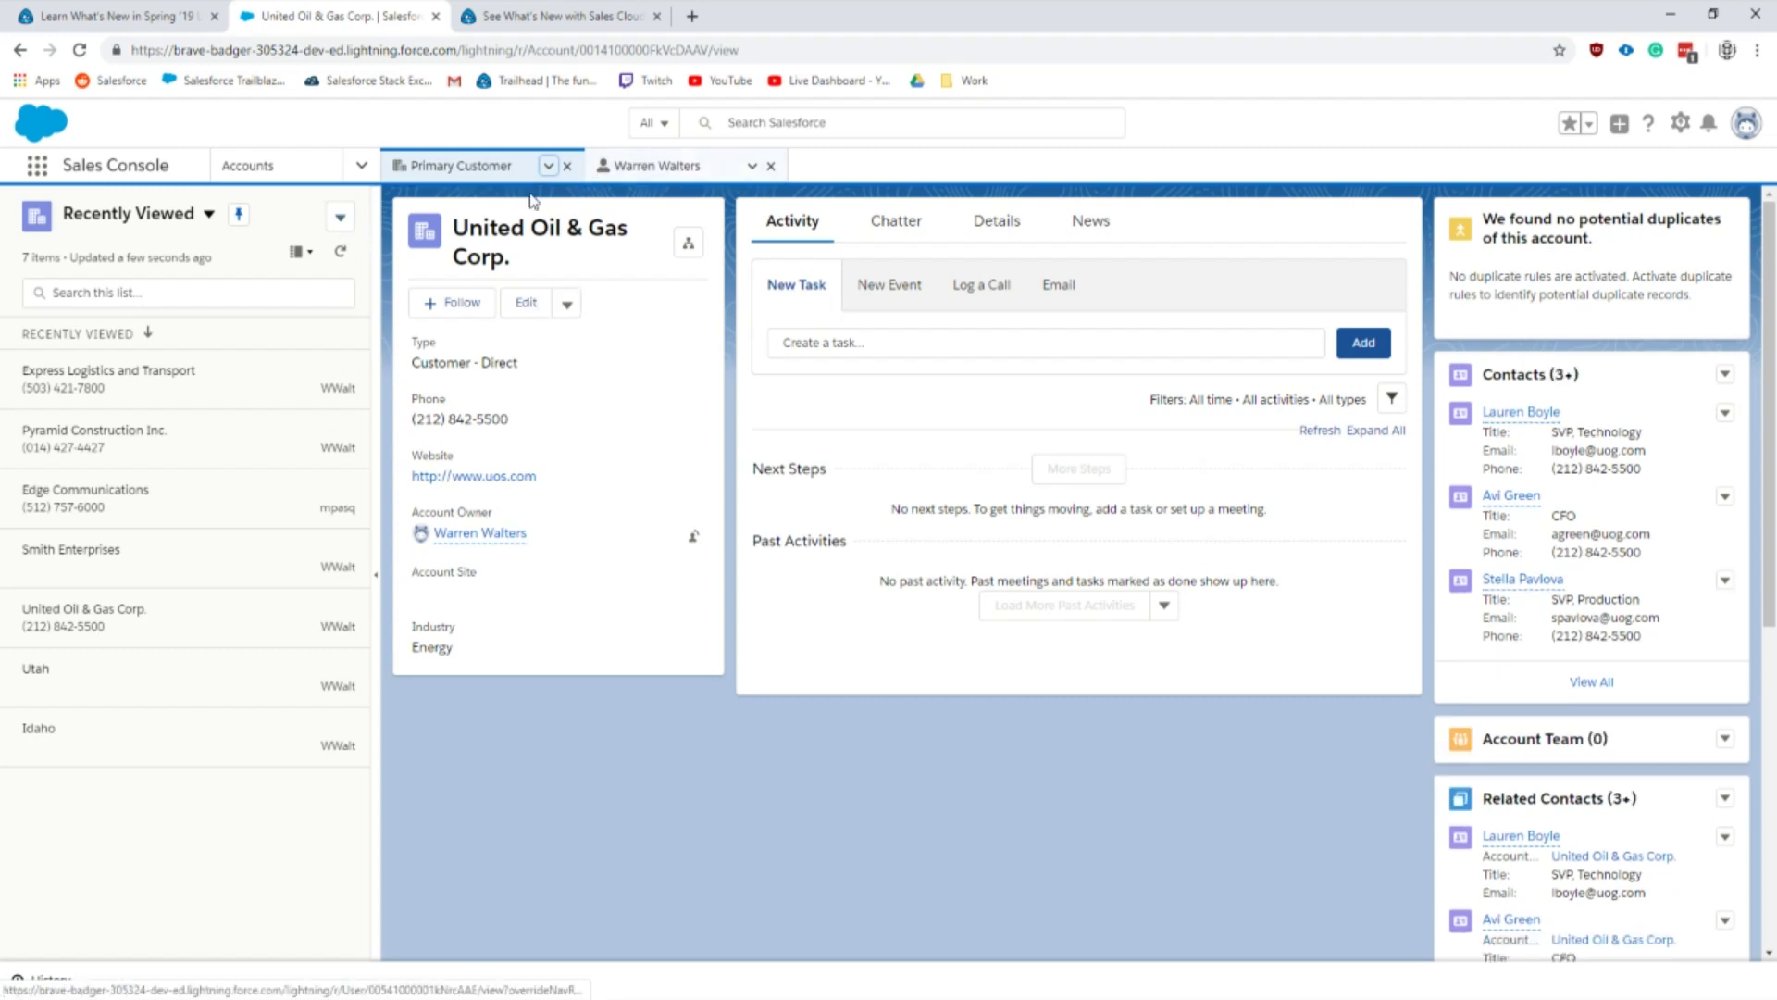
left_click(548, 165)
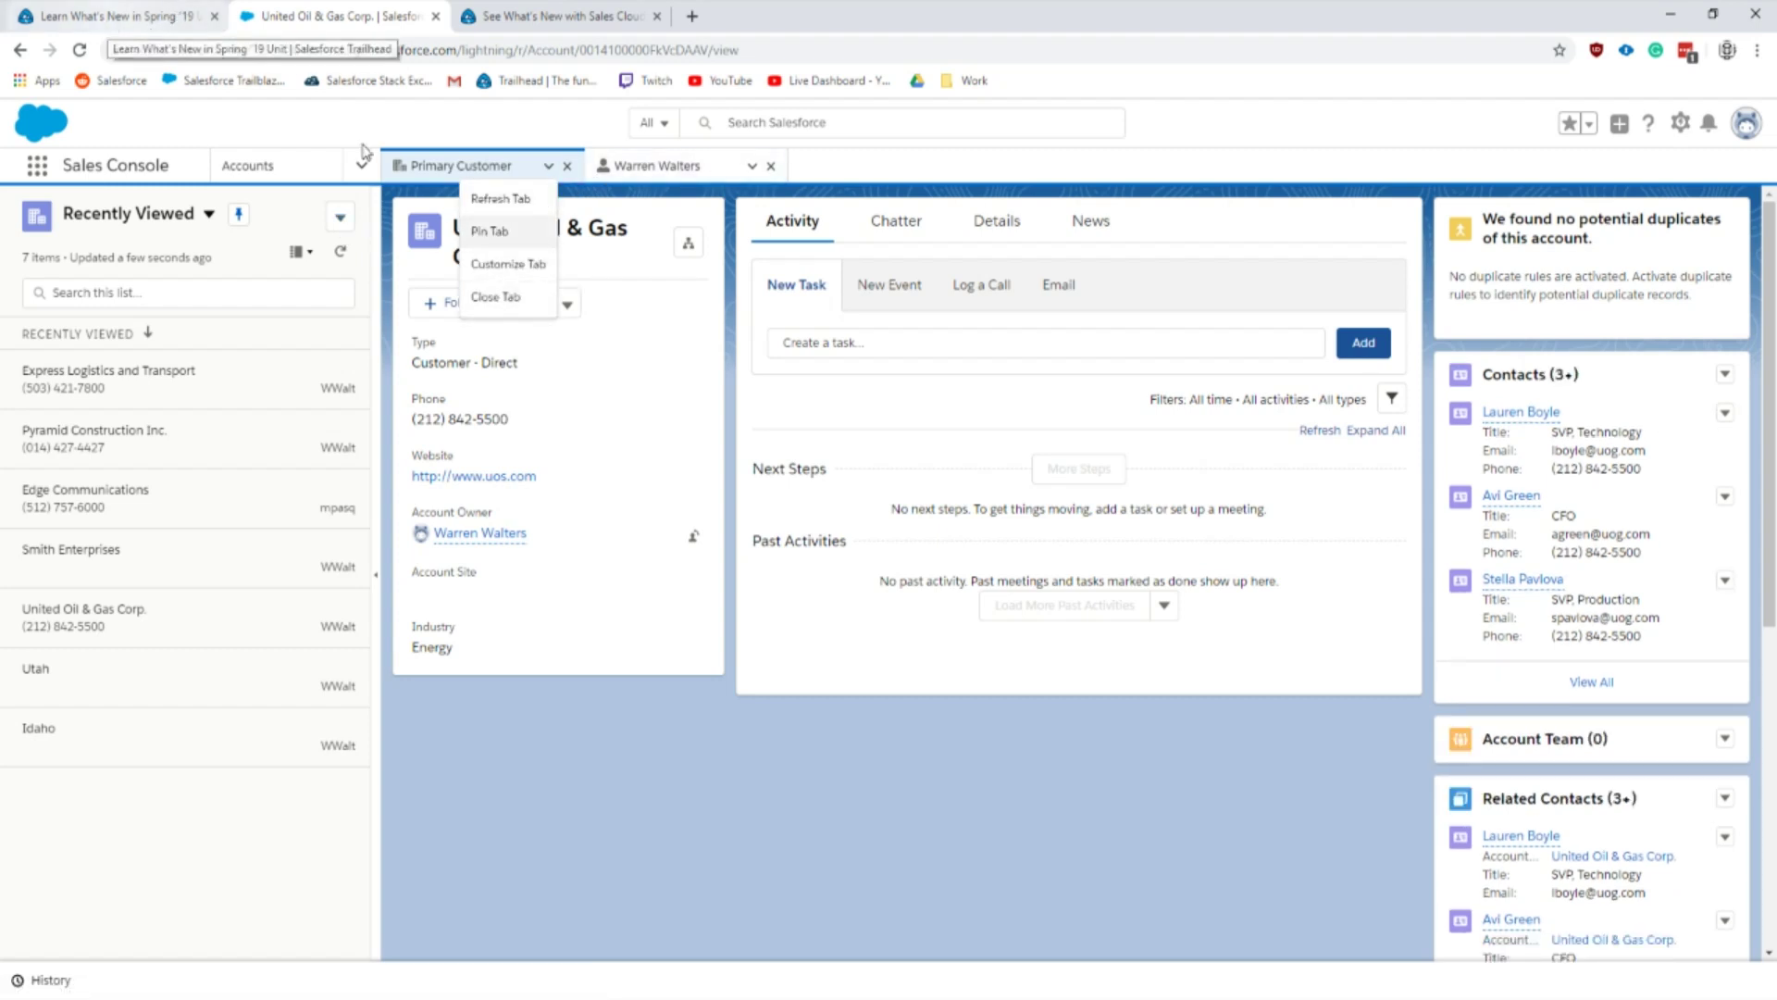
left_click(514, 265)
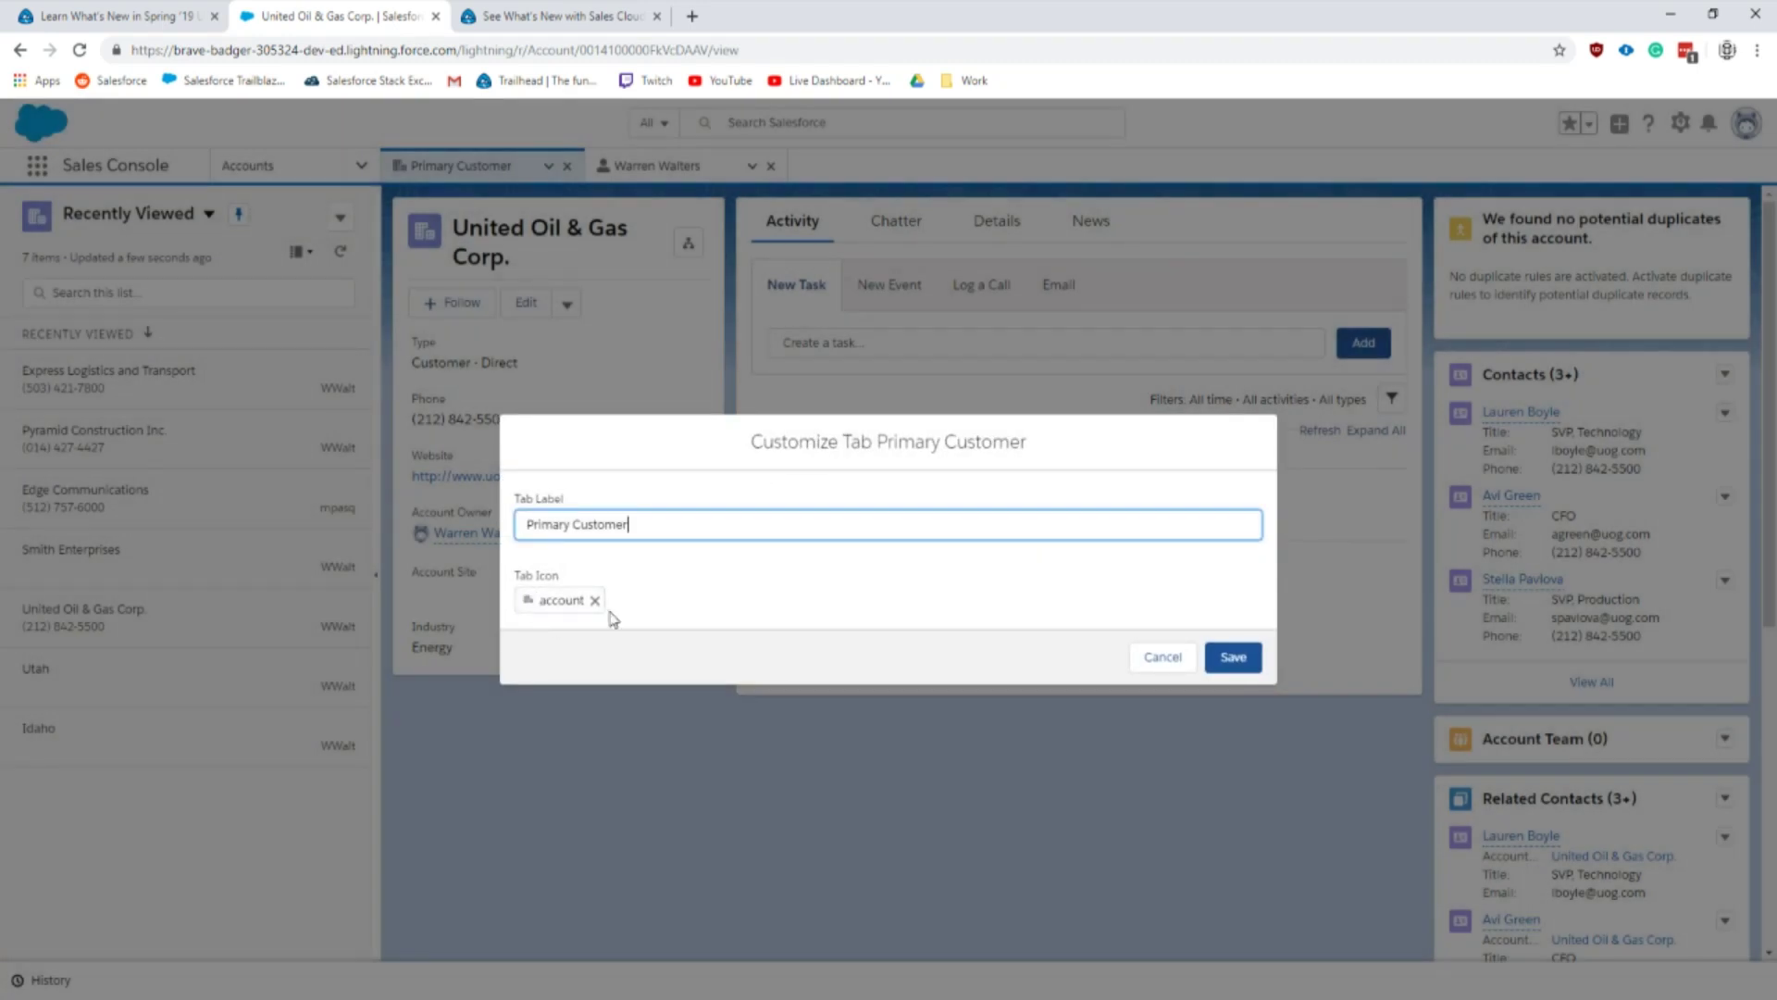
left_click(596, 601)
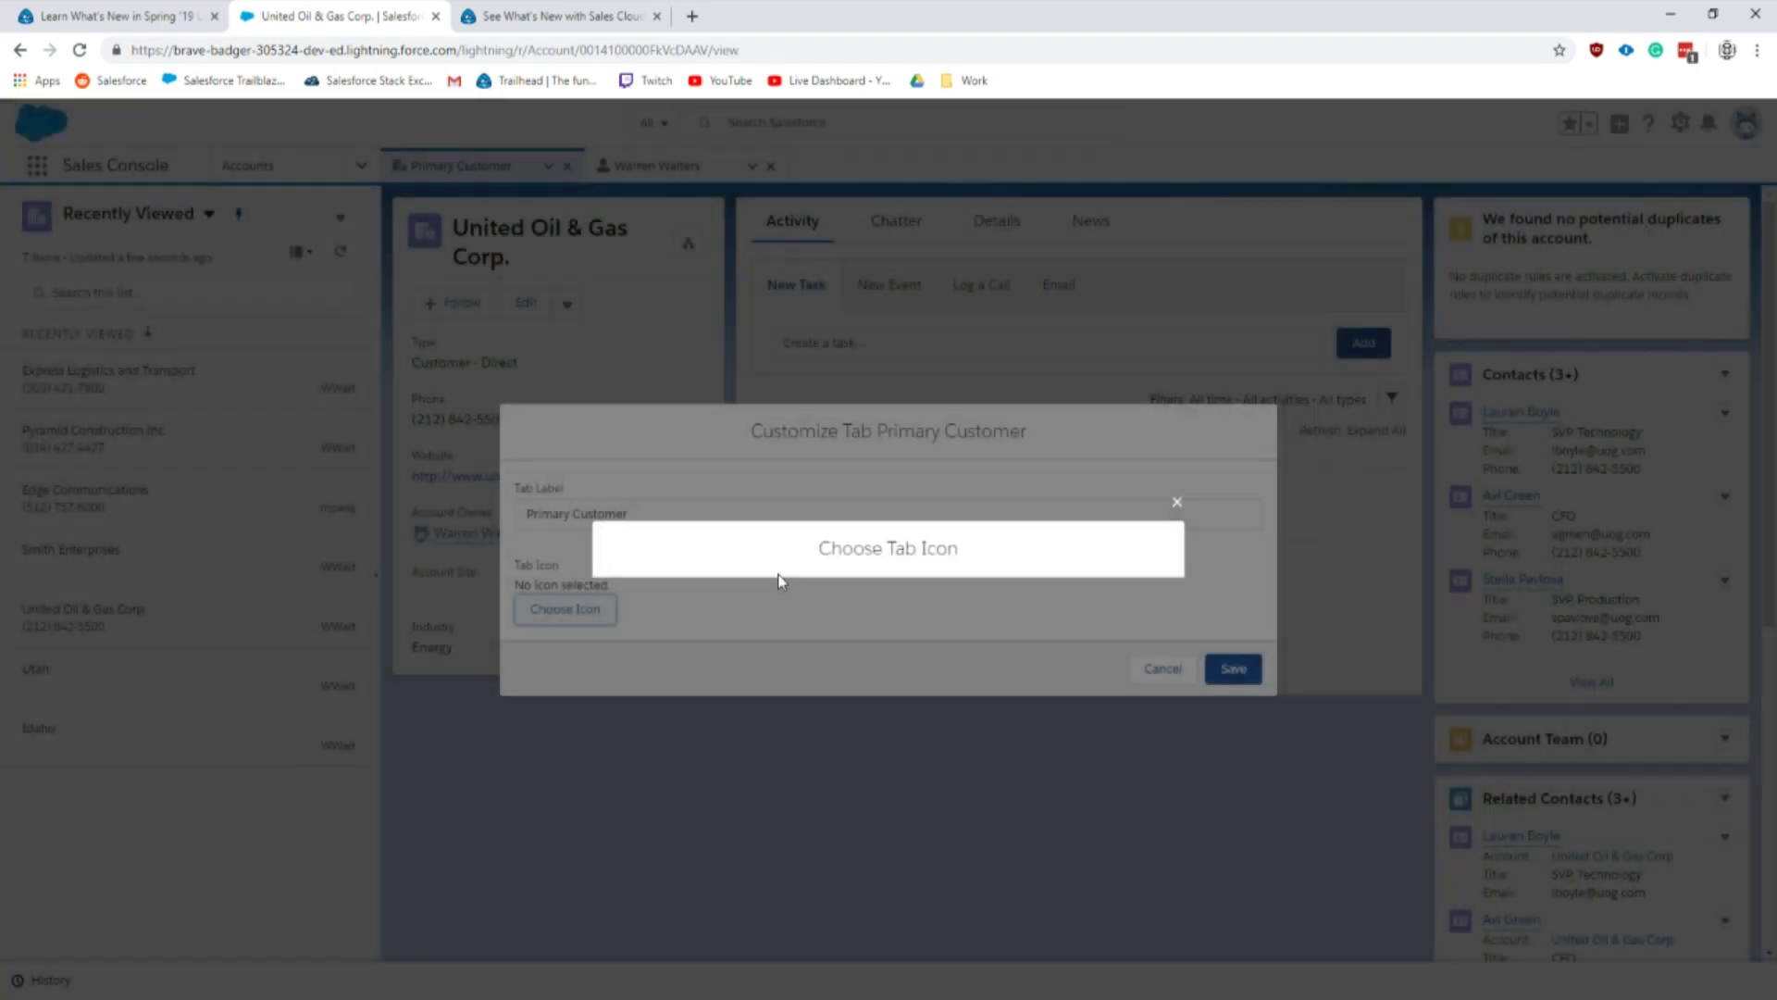
scroll(829, 596, "down", 15)
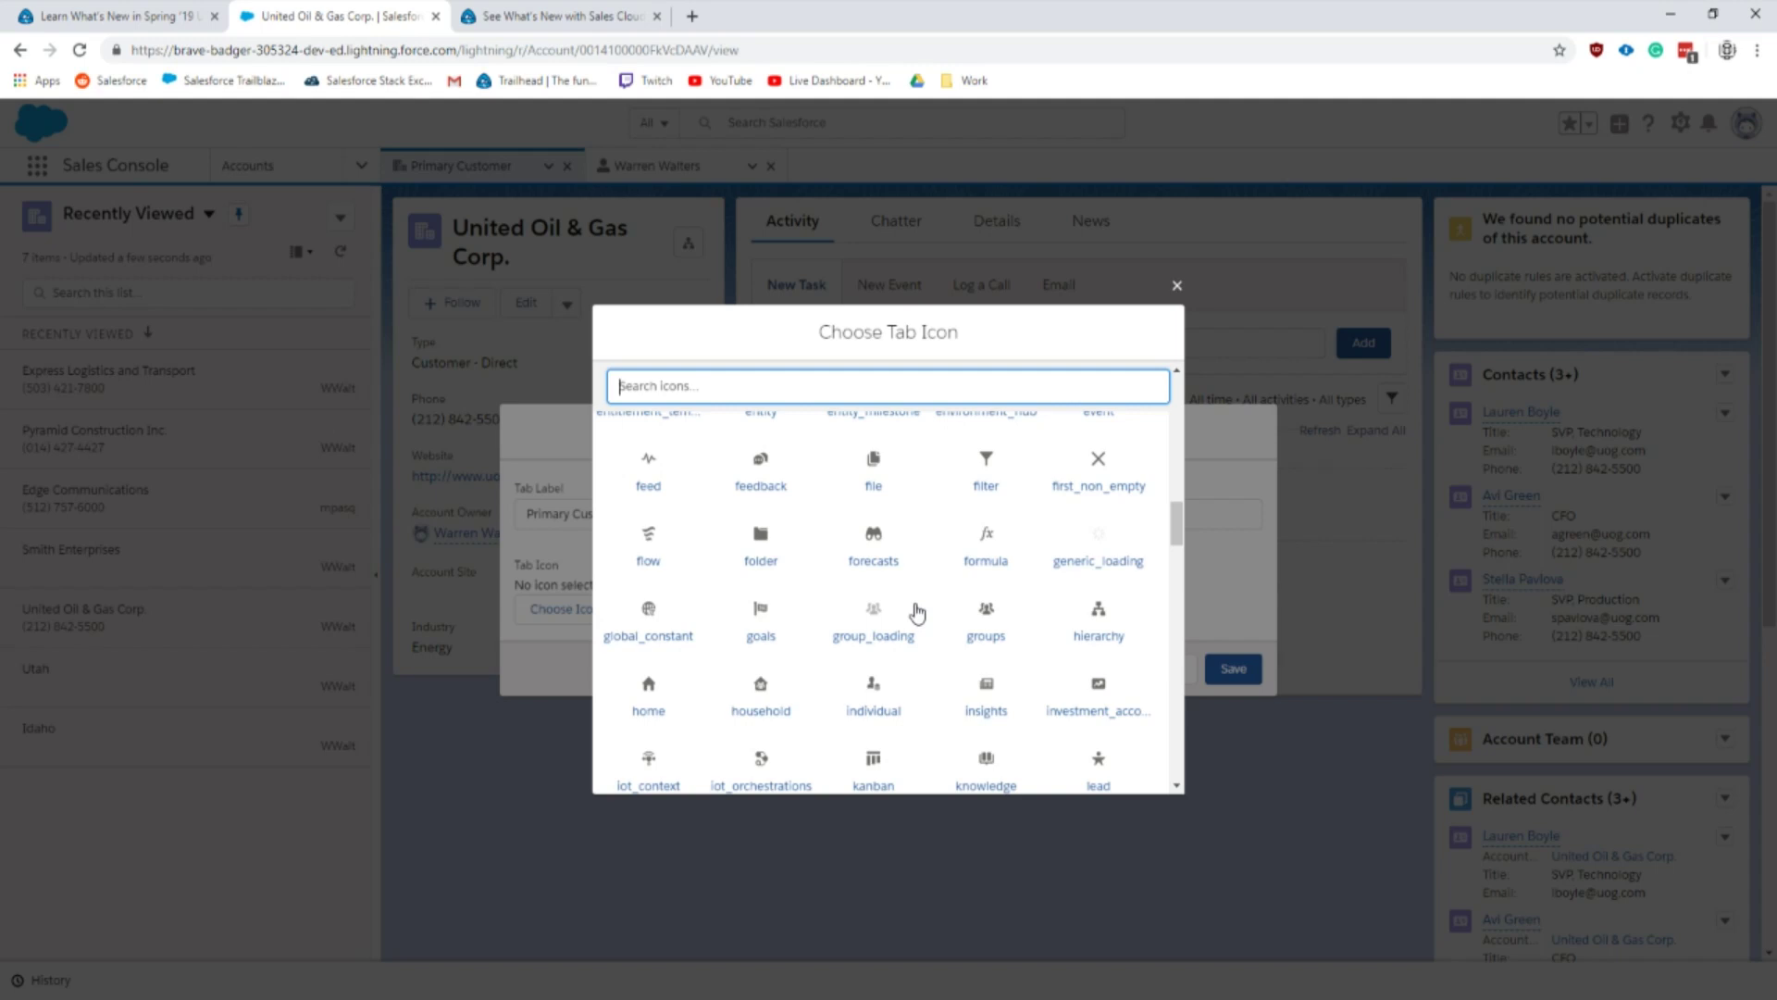
left_click(874, 541)
left_click(1233, 656)
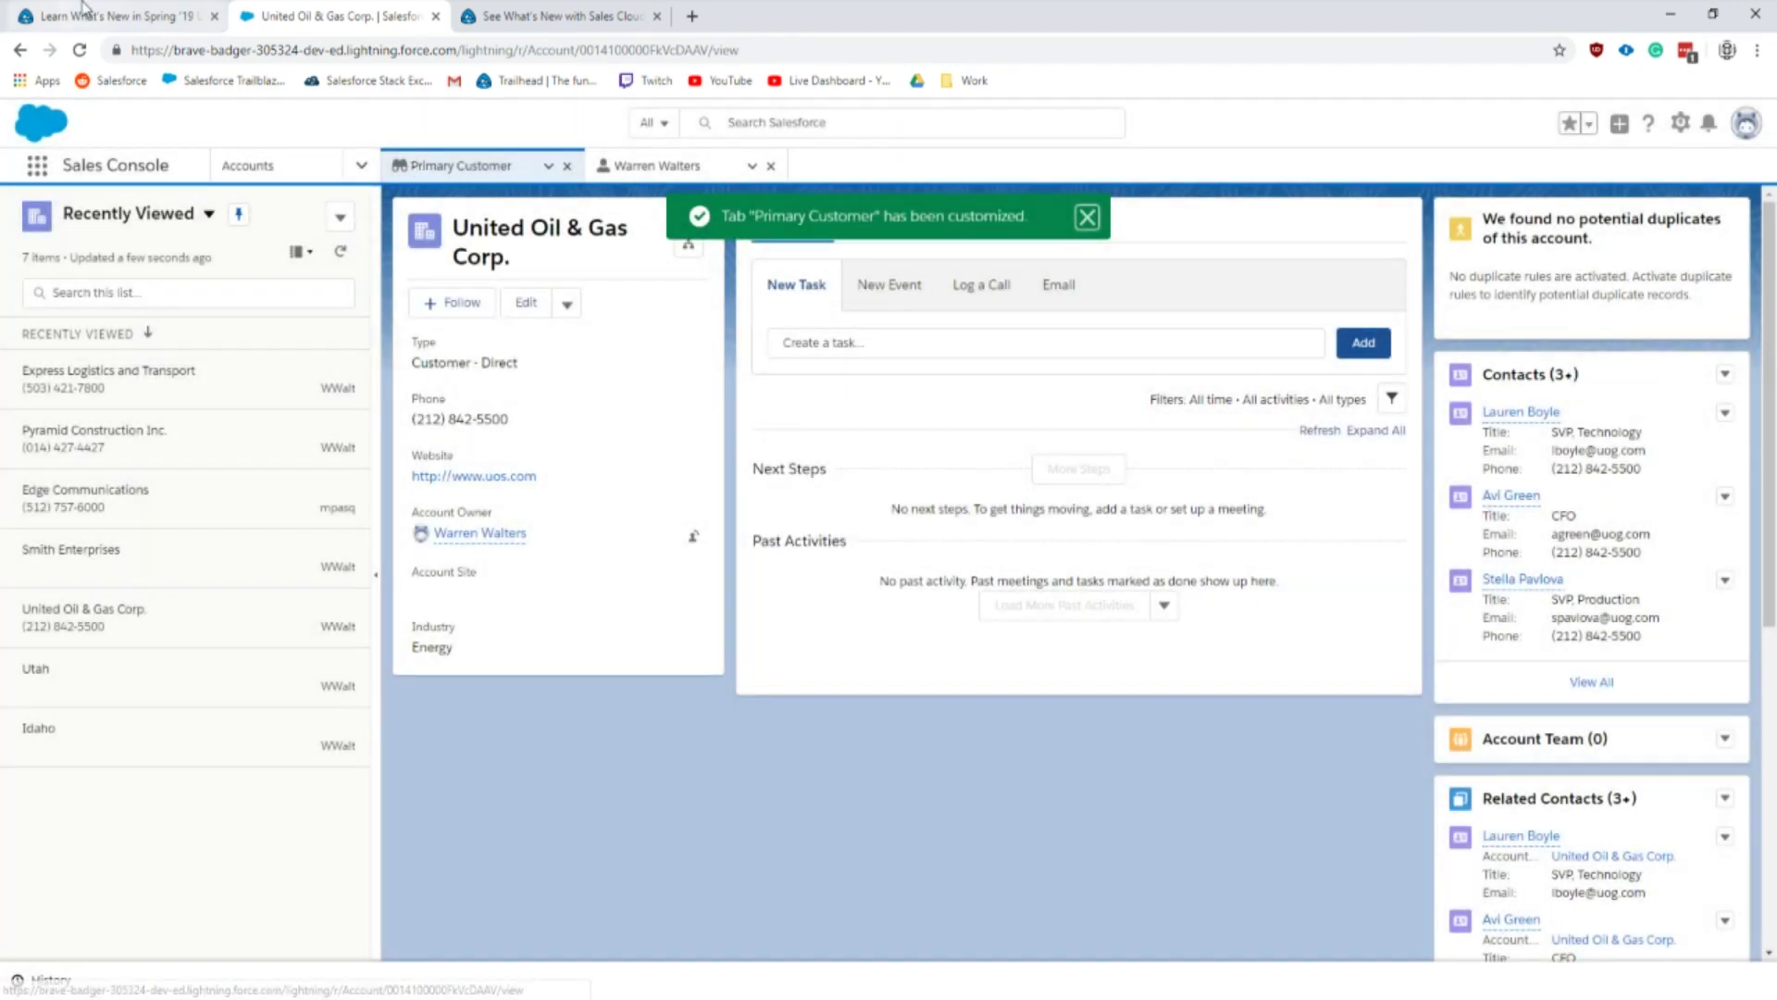
Step: Scroll the Trailhead Spring '19 page to the Create Partner Account Relationships and Data Sharing Rules heading
left_click(111, 16)
scroll(257, 483, "down", 2)
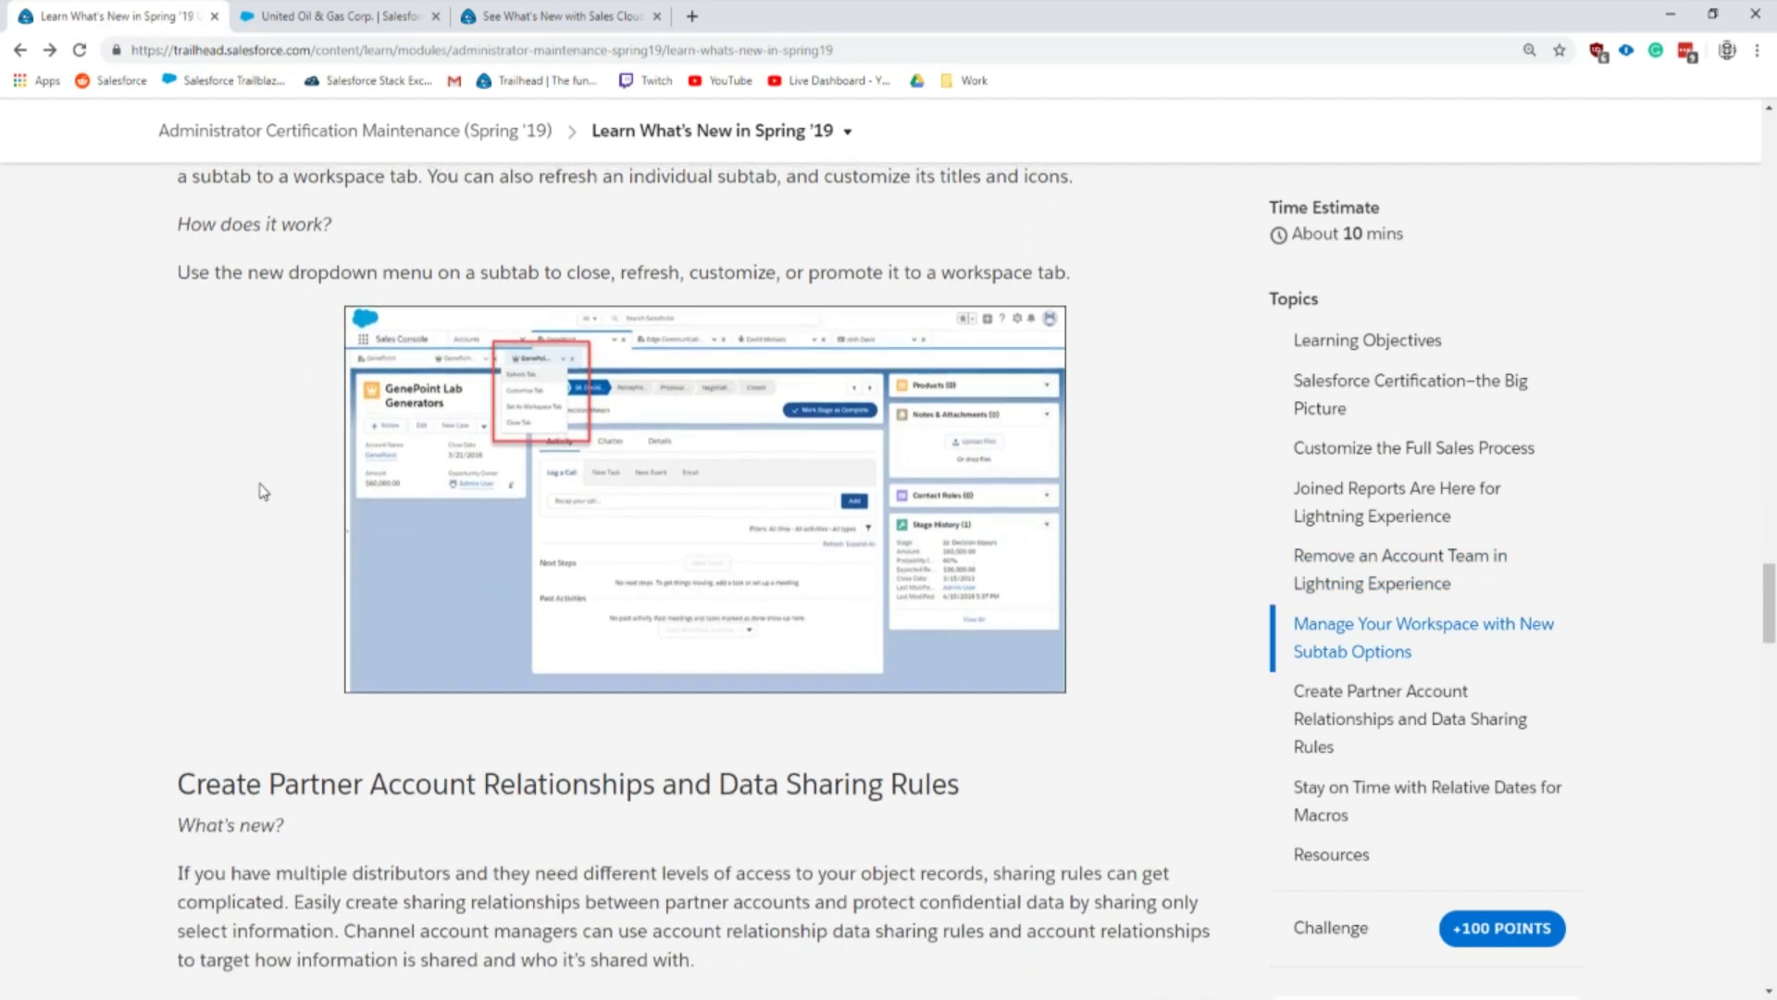
scroll(263, 492, "up", 2)
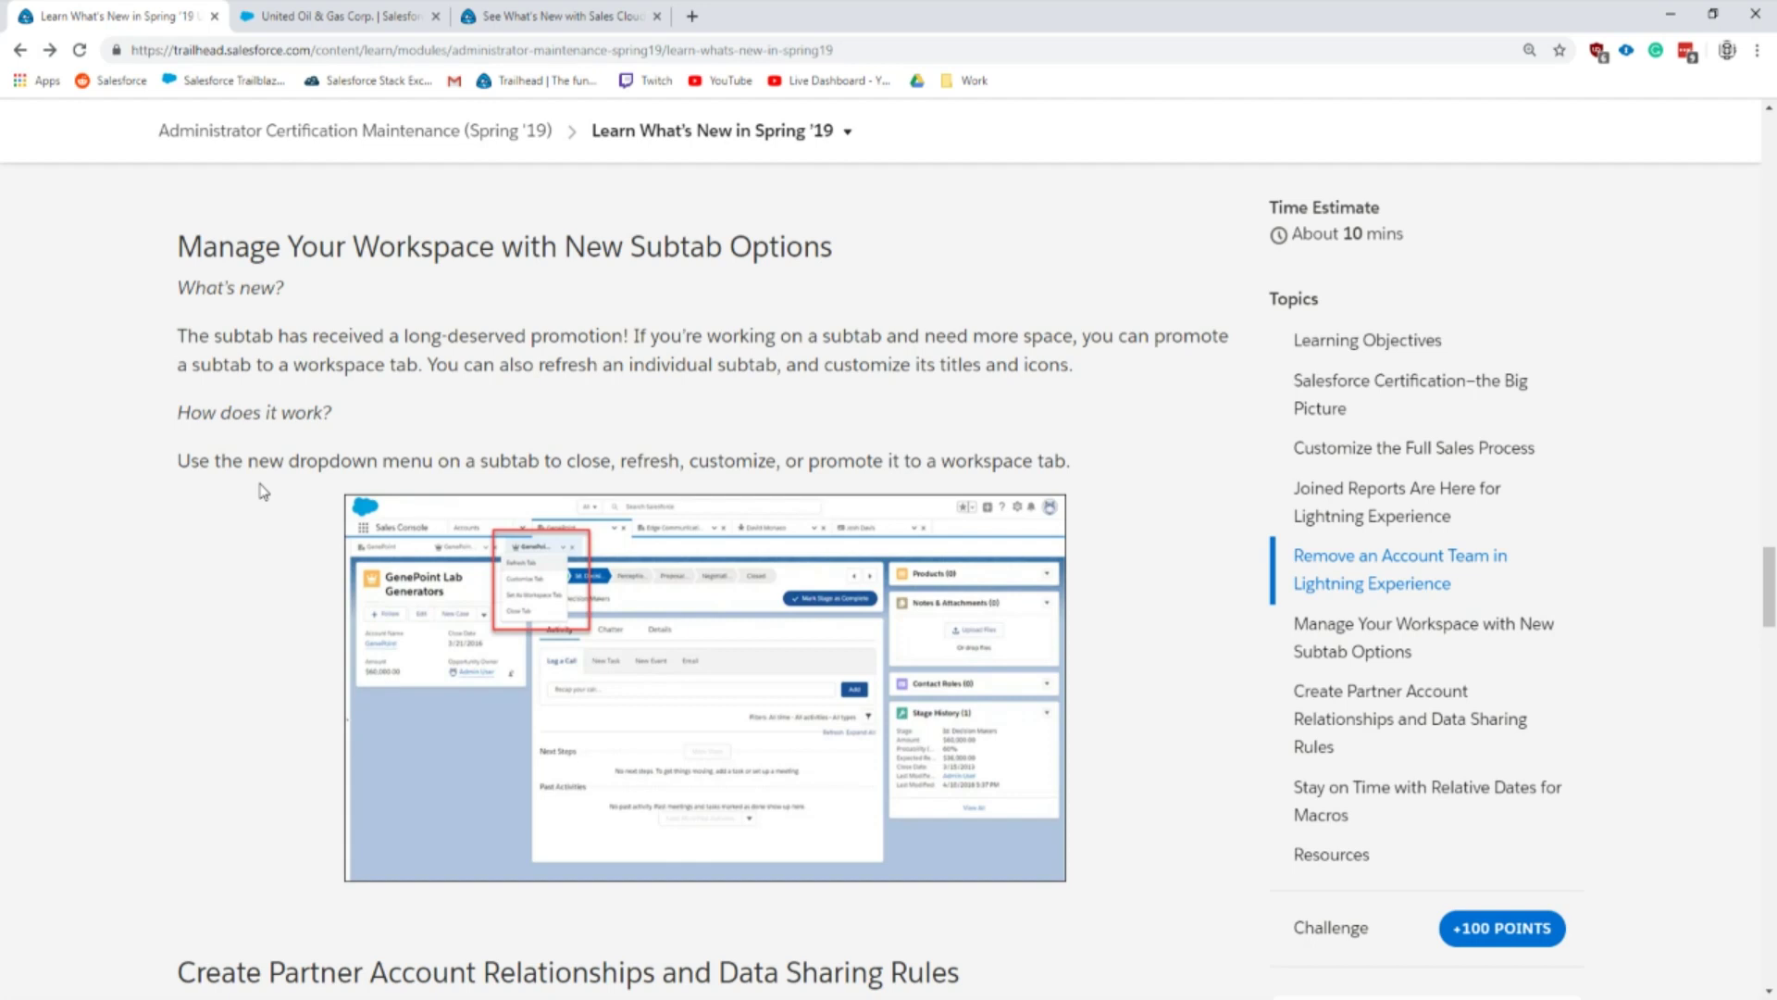
scroll(263, 492, "down", 7)
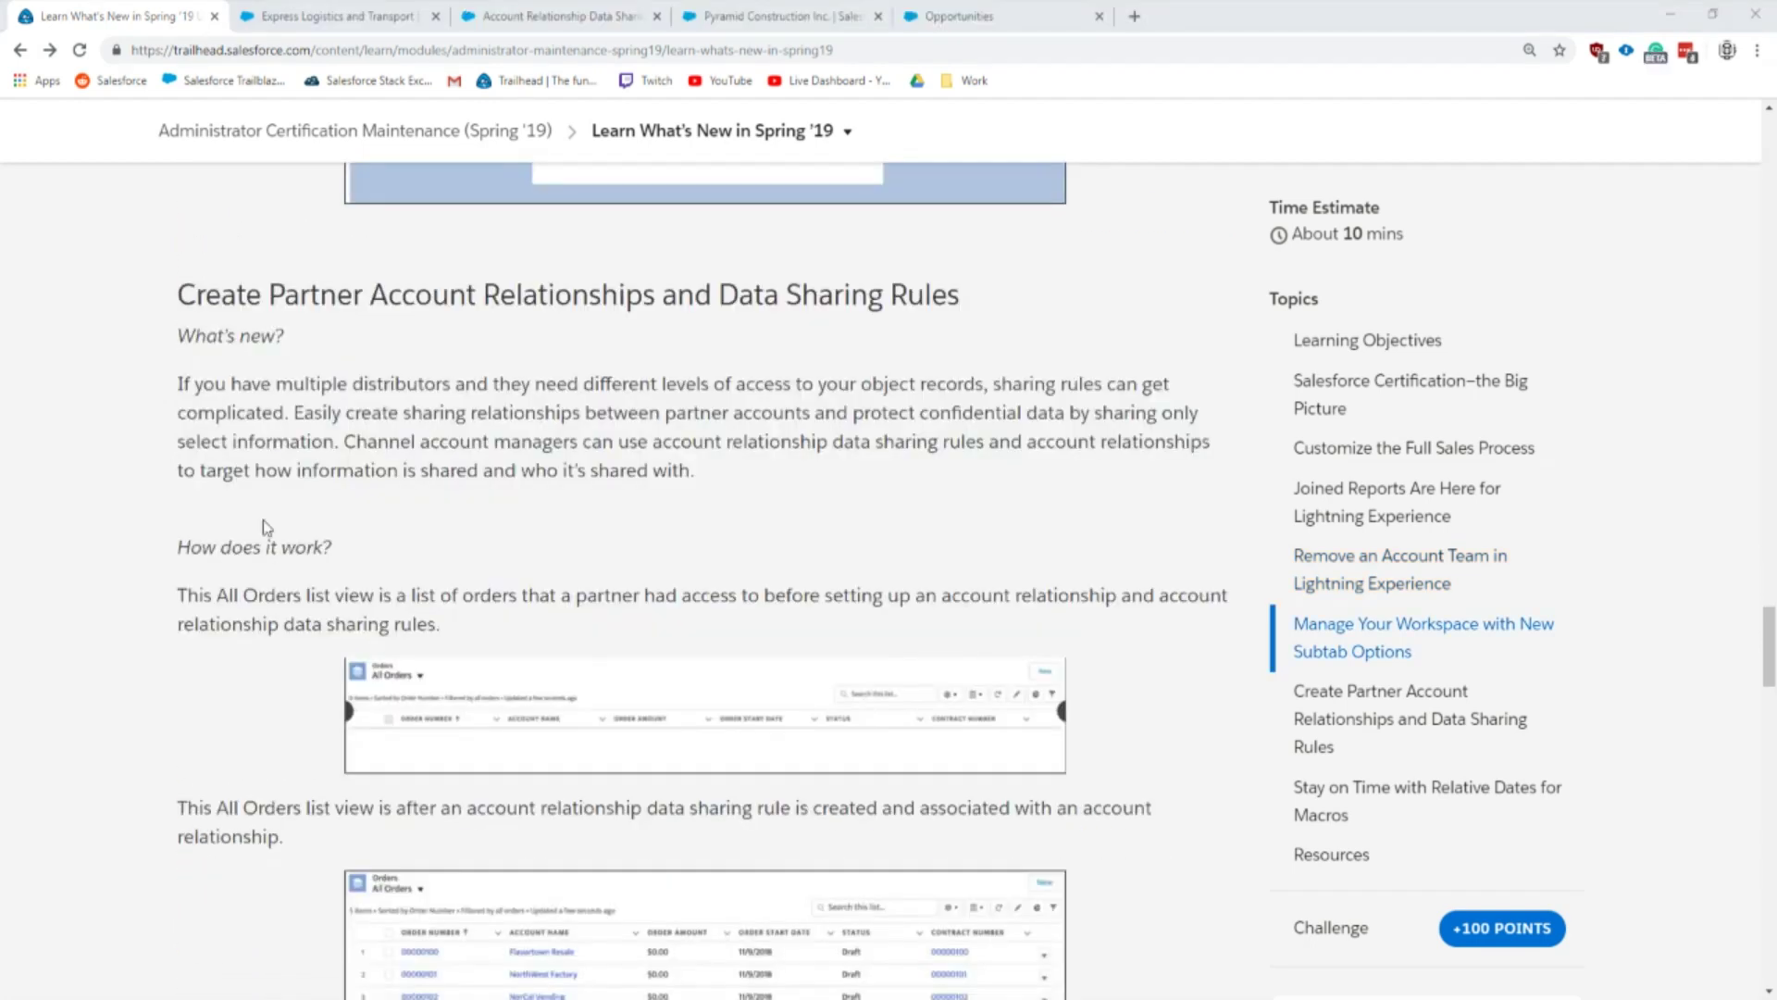
scroll(300, 341, "down", 1)
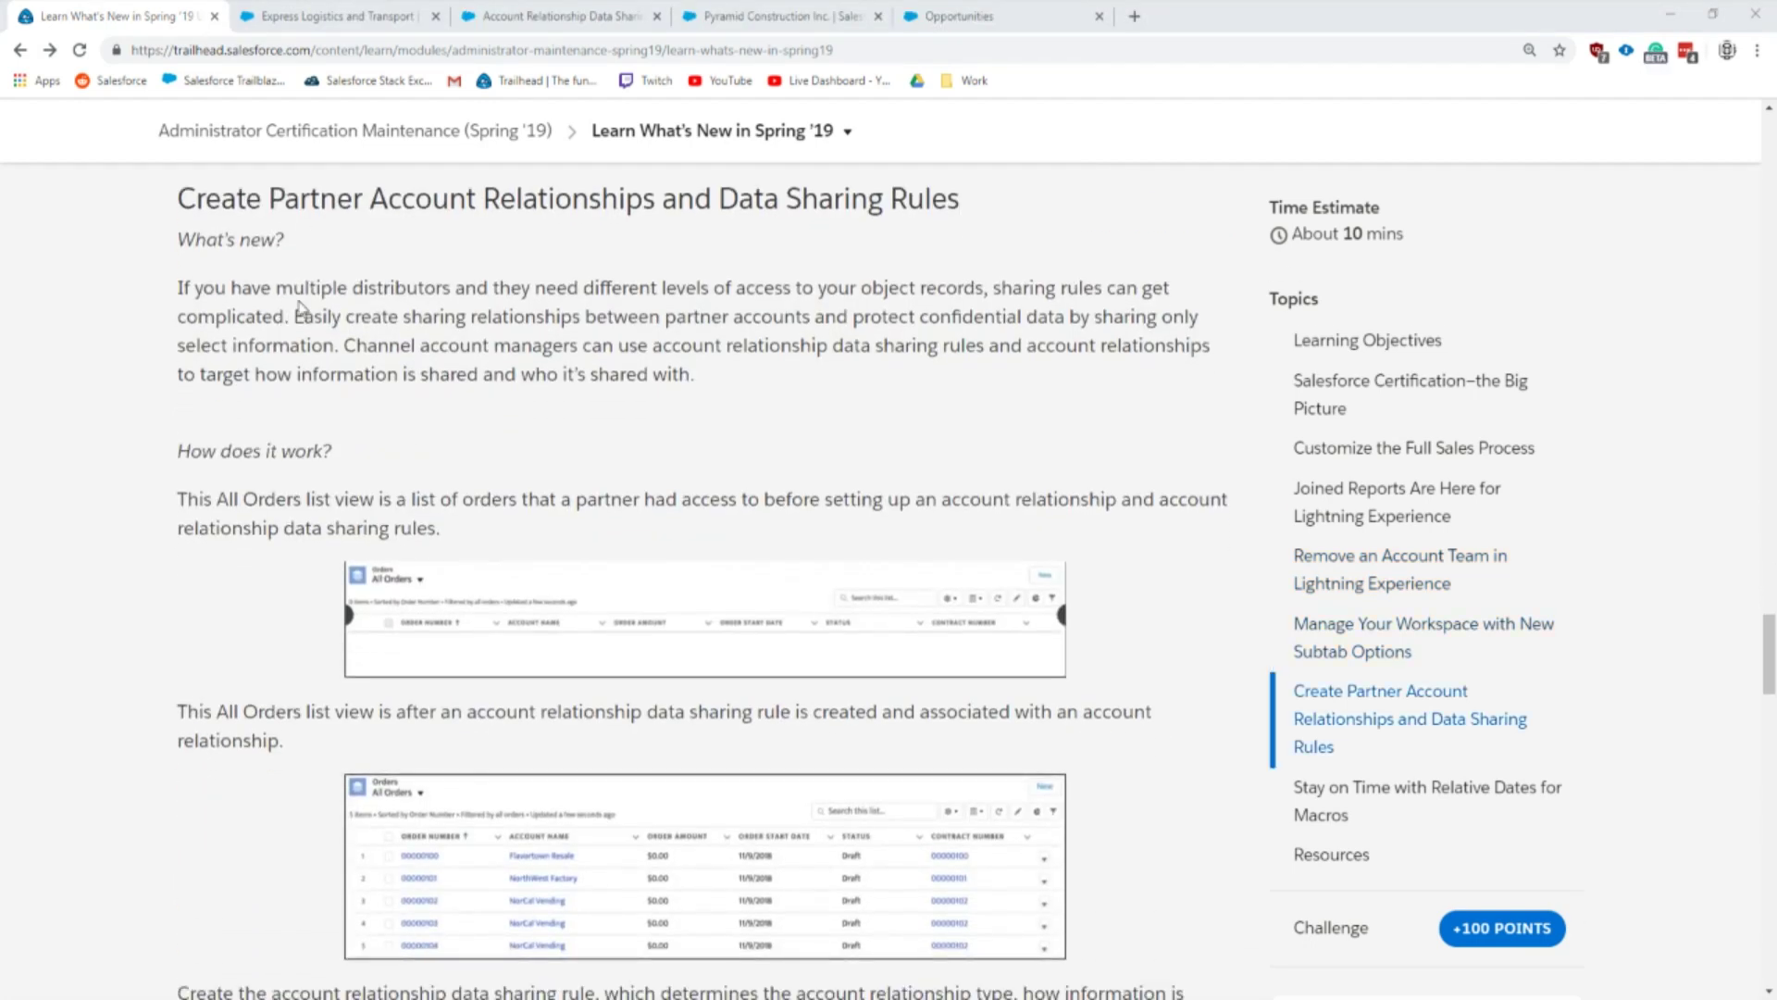
left_click_drag(300, 208, 947, 208)
left_click(613, 376)
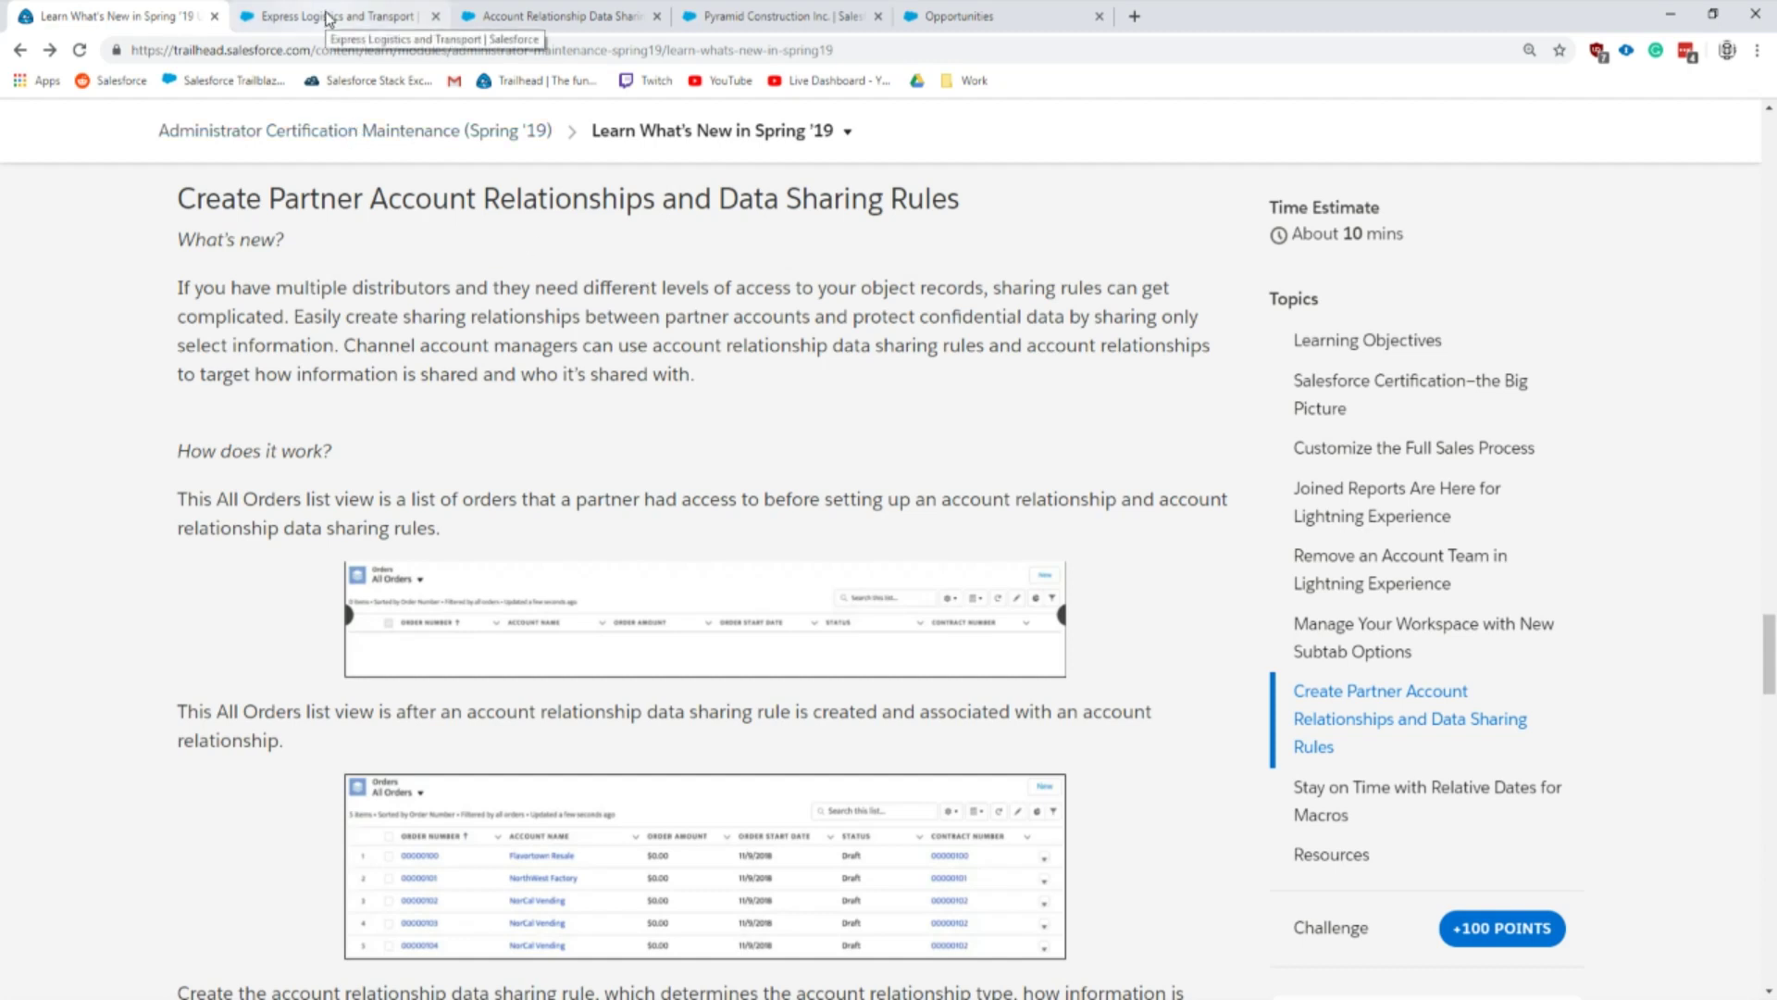
Step: Scroll through the Express Logistics and Transport record, then switch to the community's All Opportunities tab
left_click(328, 18)
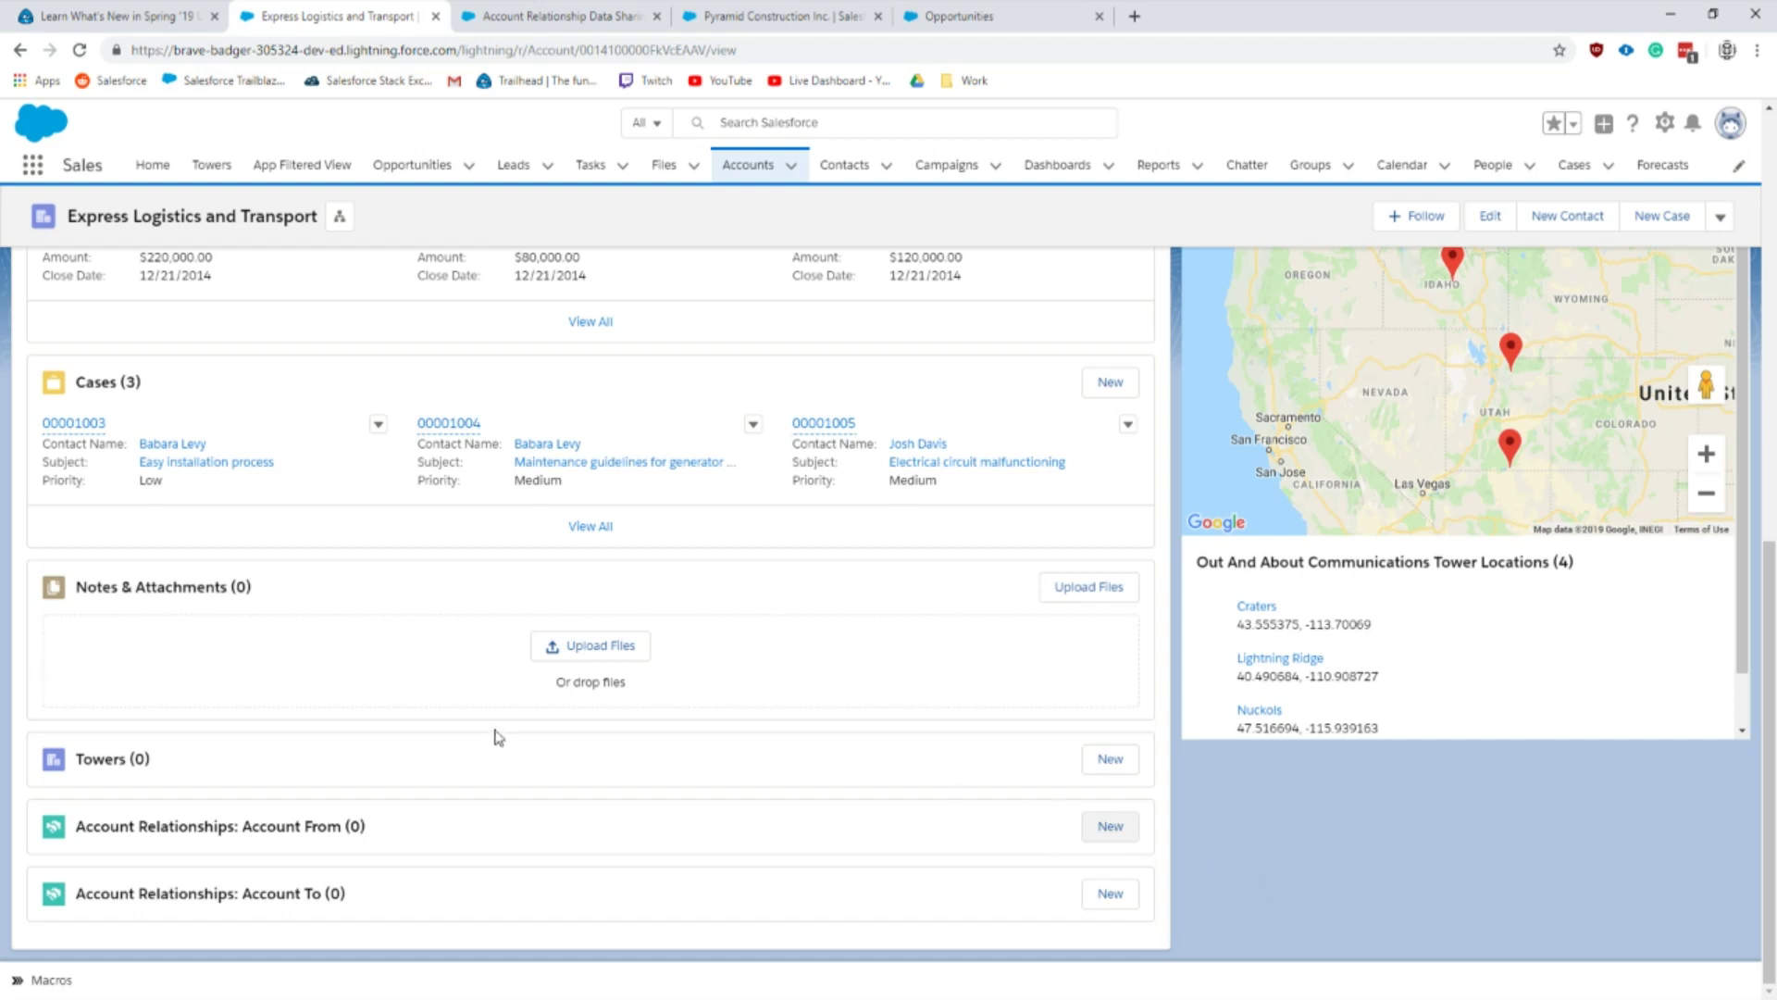
scroll(495, 736, "up", 6)
scroll(493, 736, "down", 6)
scroll(387, 748, "up", 15)
scroll(472, 439, "down", 4)
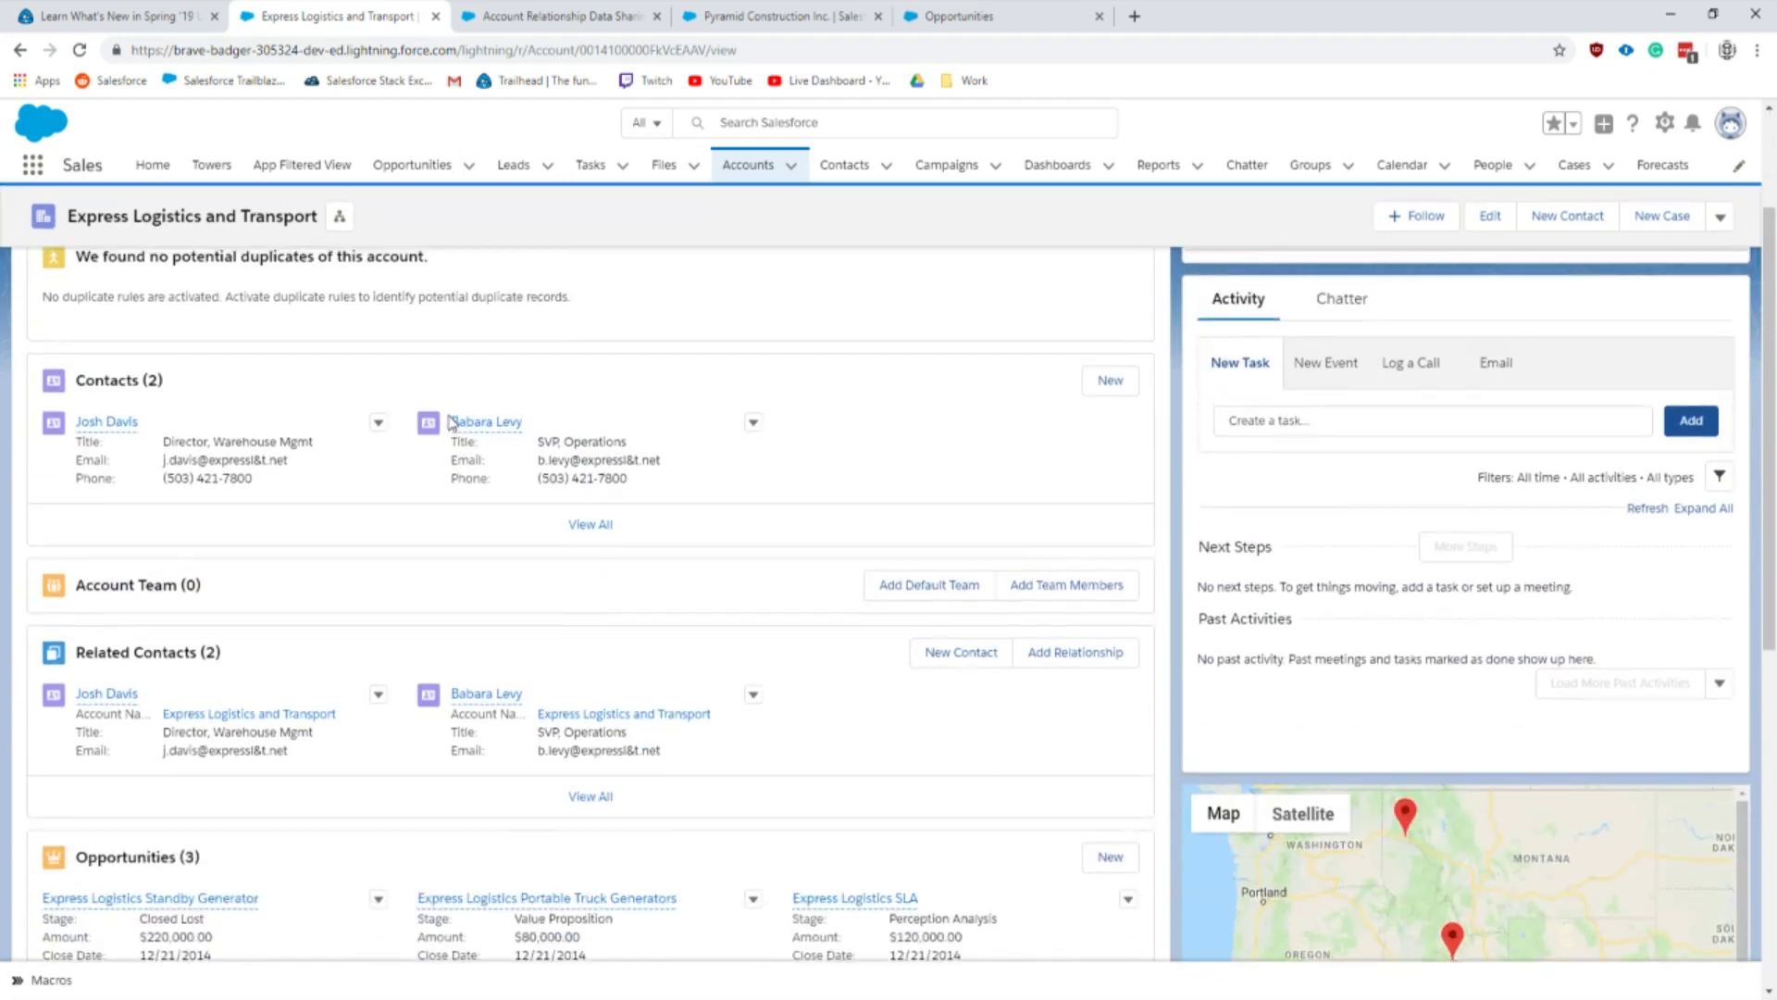
scroll(470, 370, "up", 4)
scroll(263, 537, "down", 3)
scroll(263, 537, "up", 3)
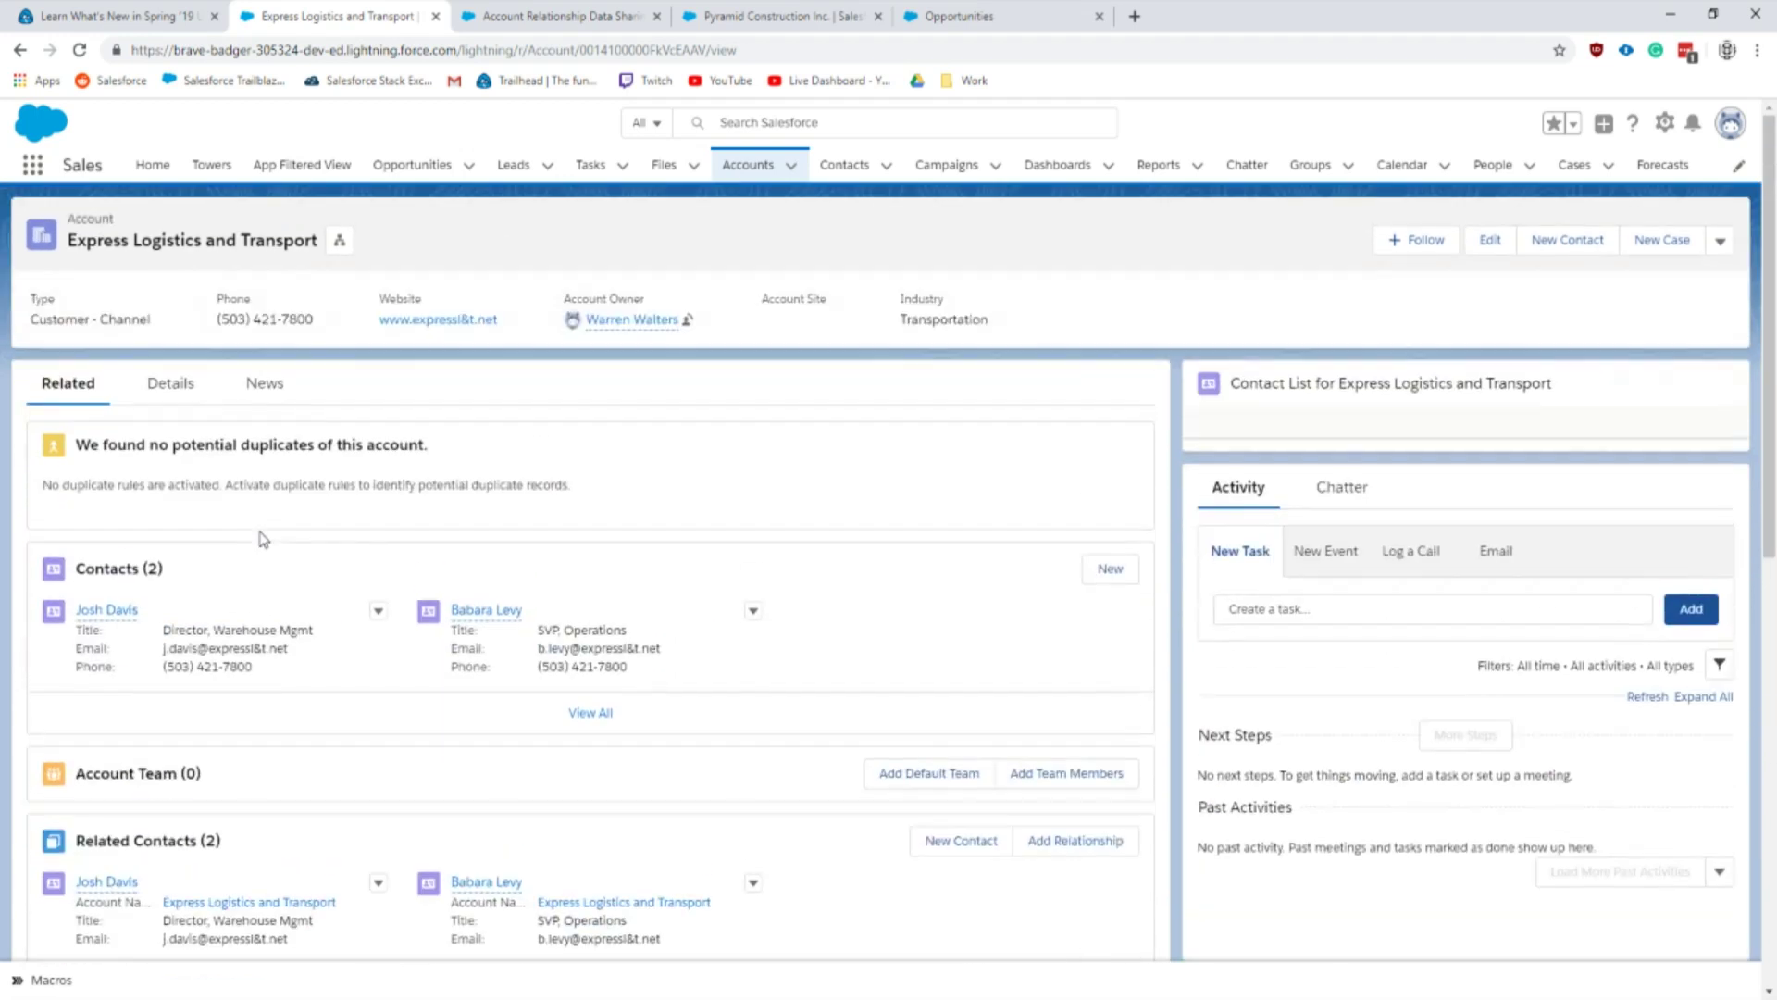
scroll(289, 615, "down", 10)
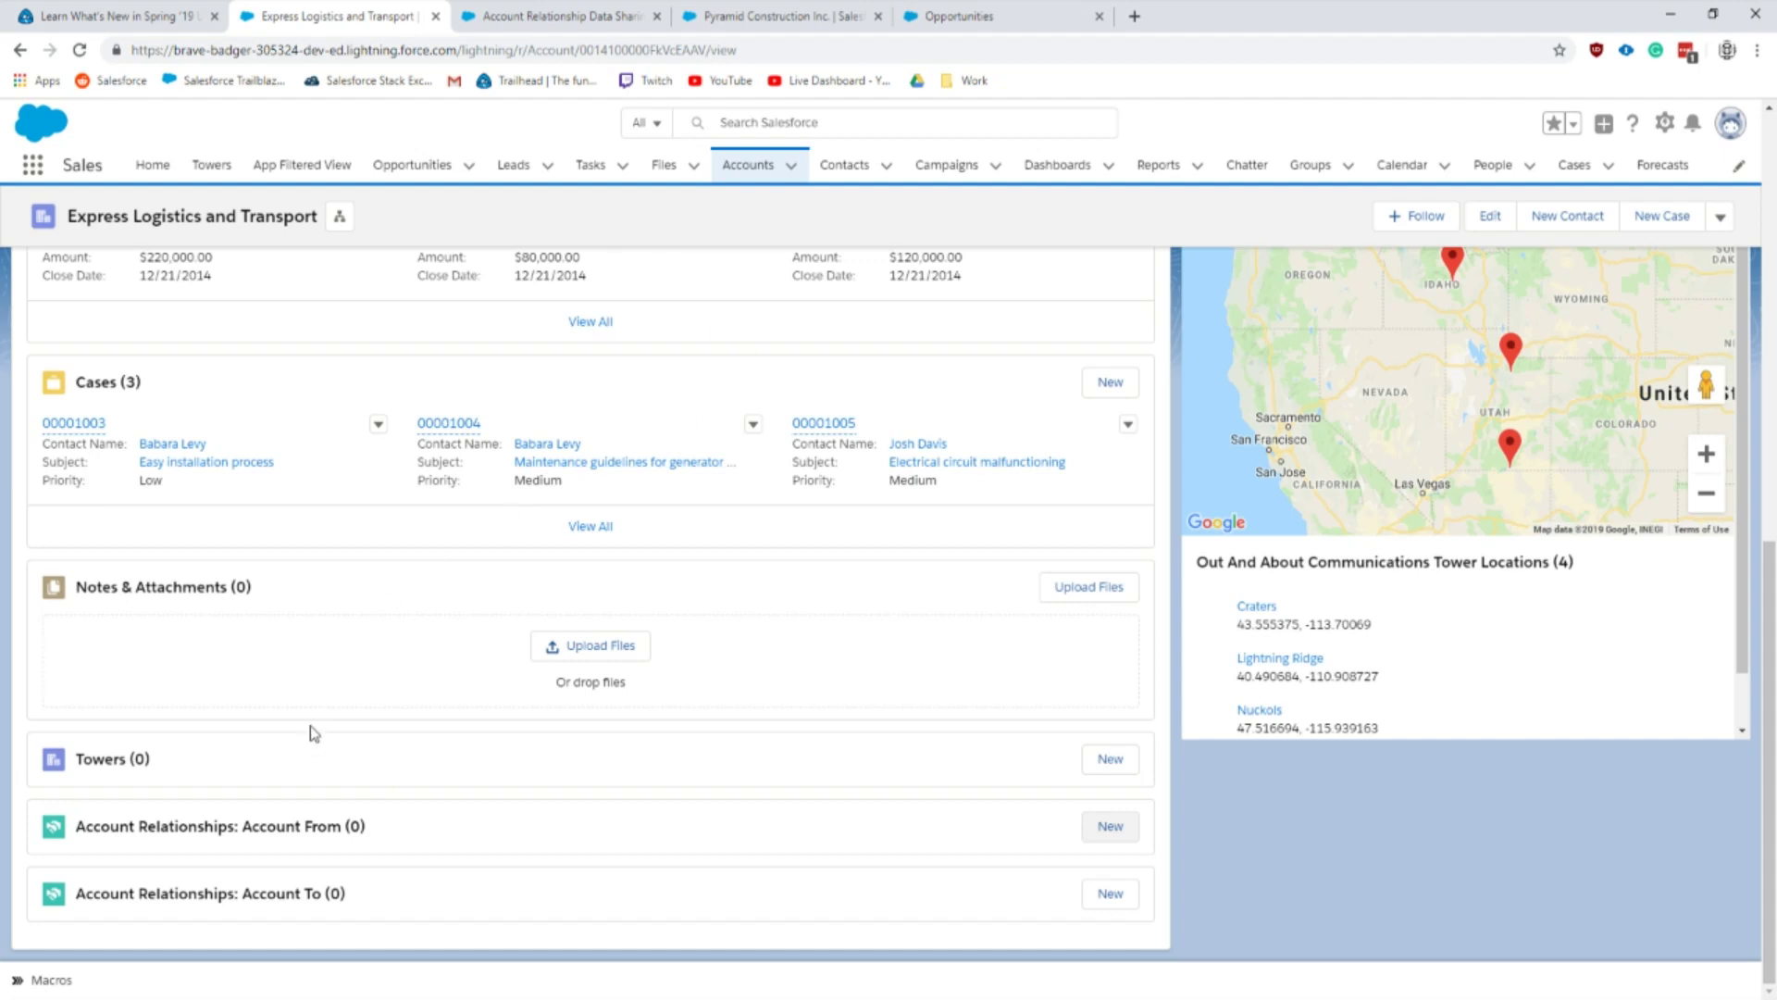
left_click(962, 16)
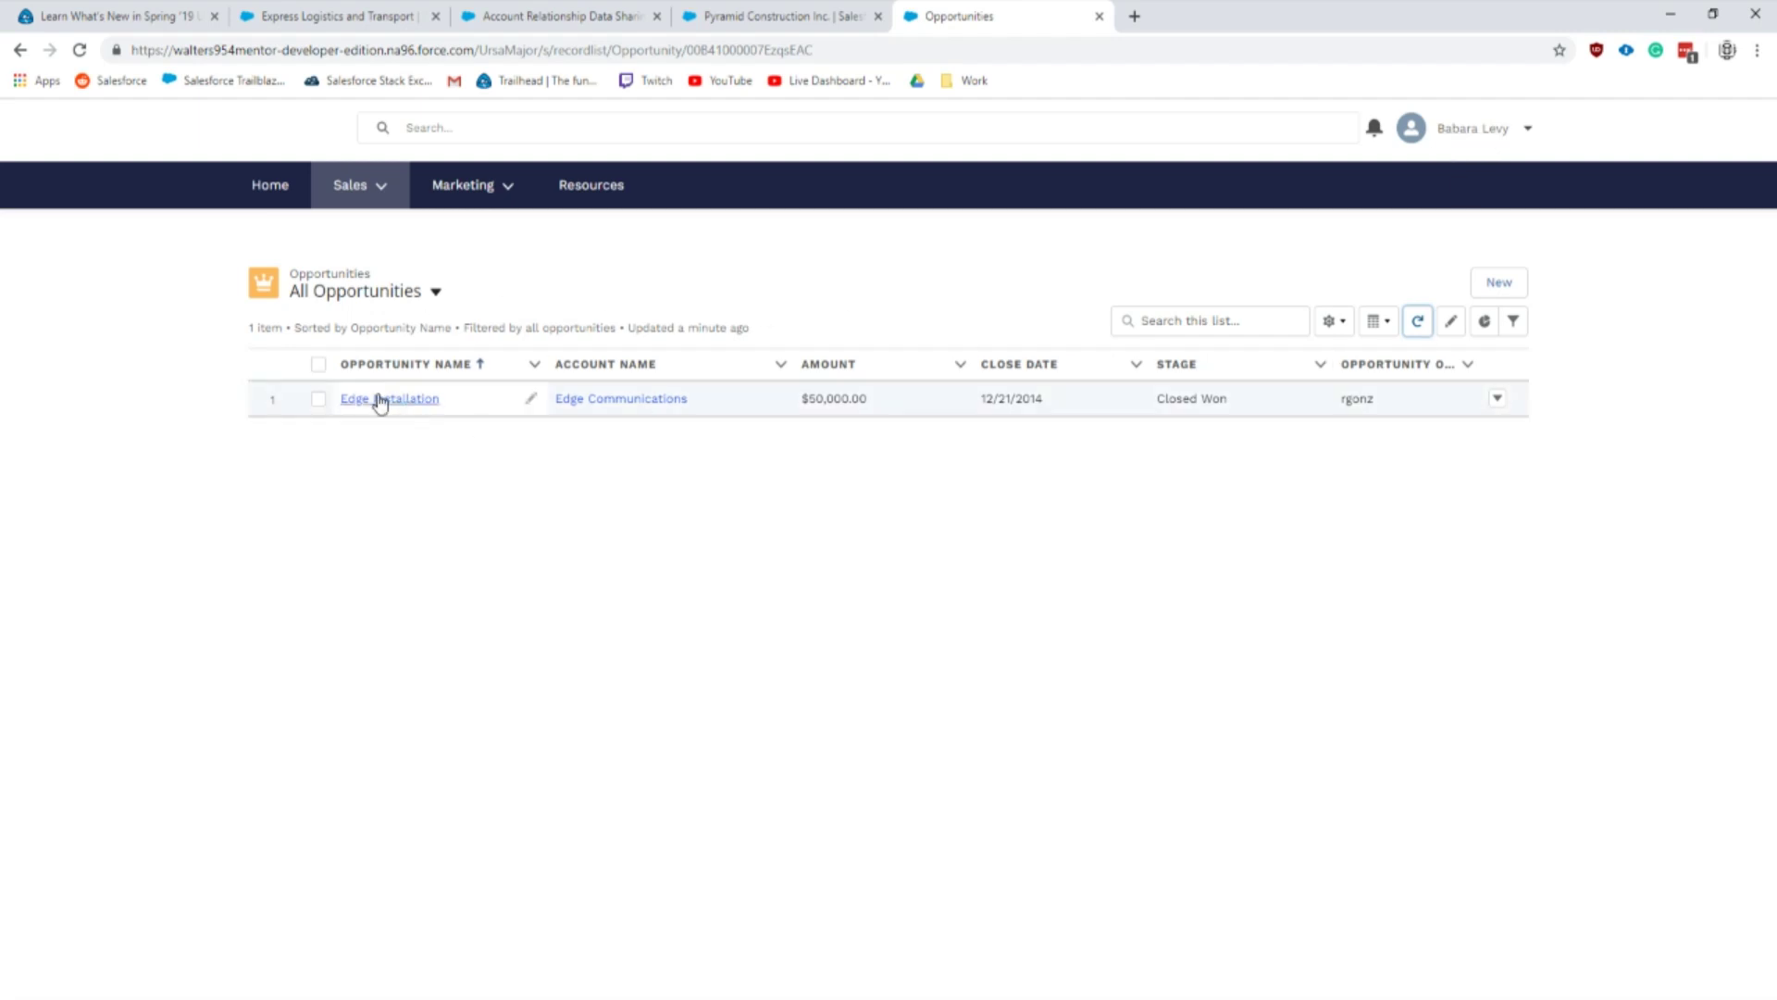
Step: Refresh All Opportunities, then start a new account relationship from Express Logistics and Transport to Pyramid Construction Inc
left_click(1416, 323)
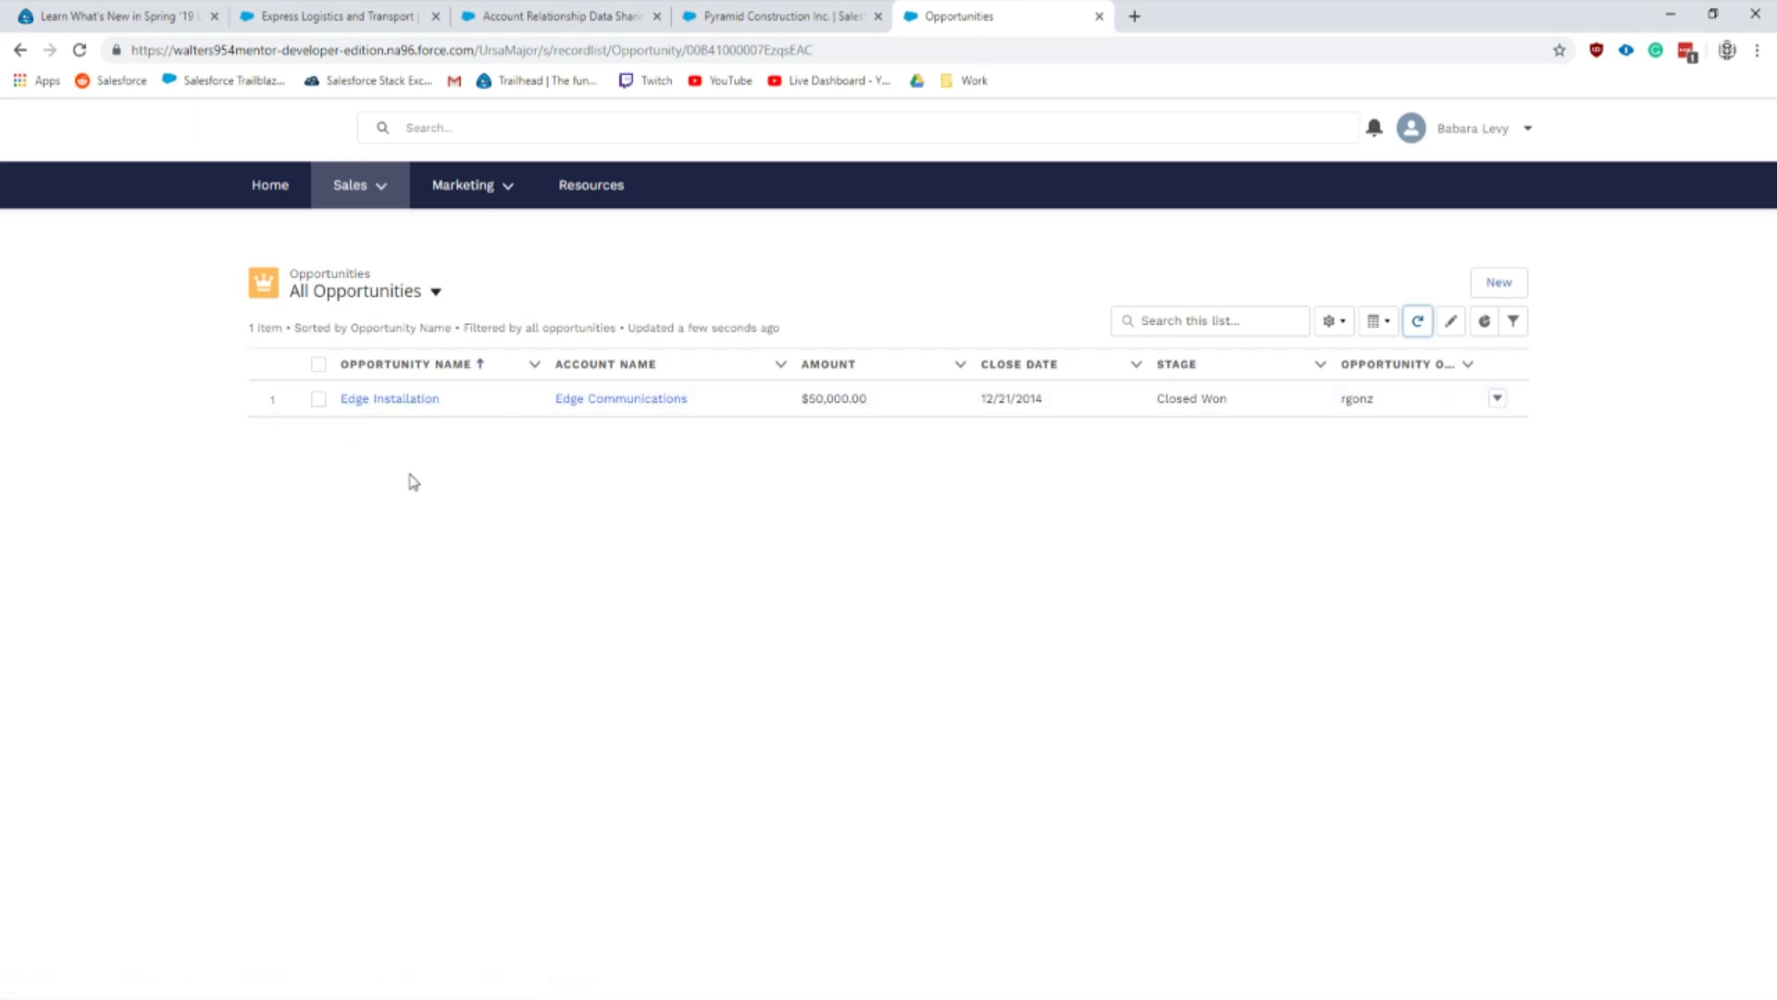
left_click(347, 17)
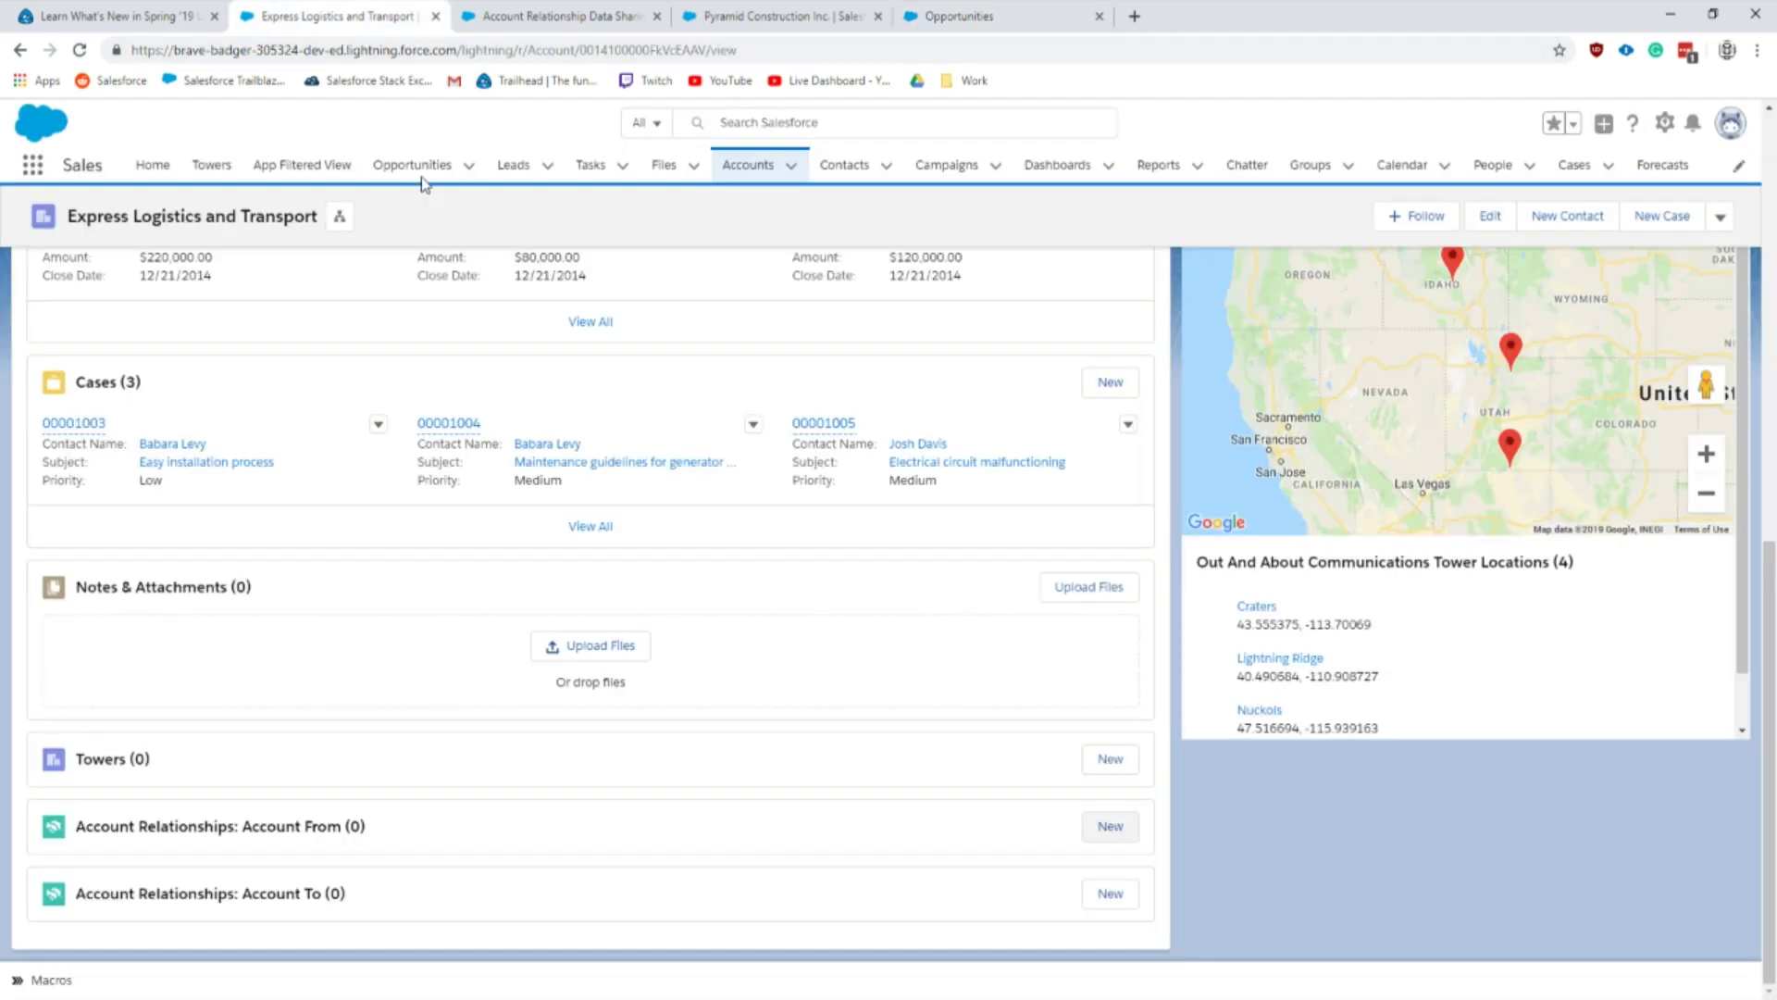
left_click(1110, 826)
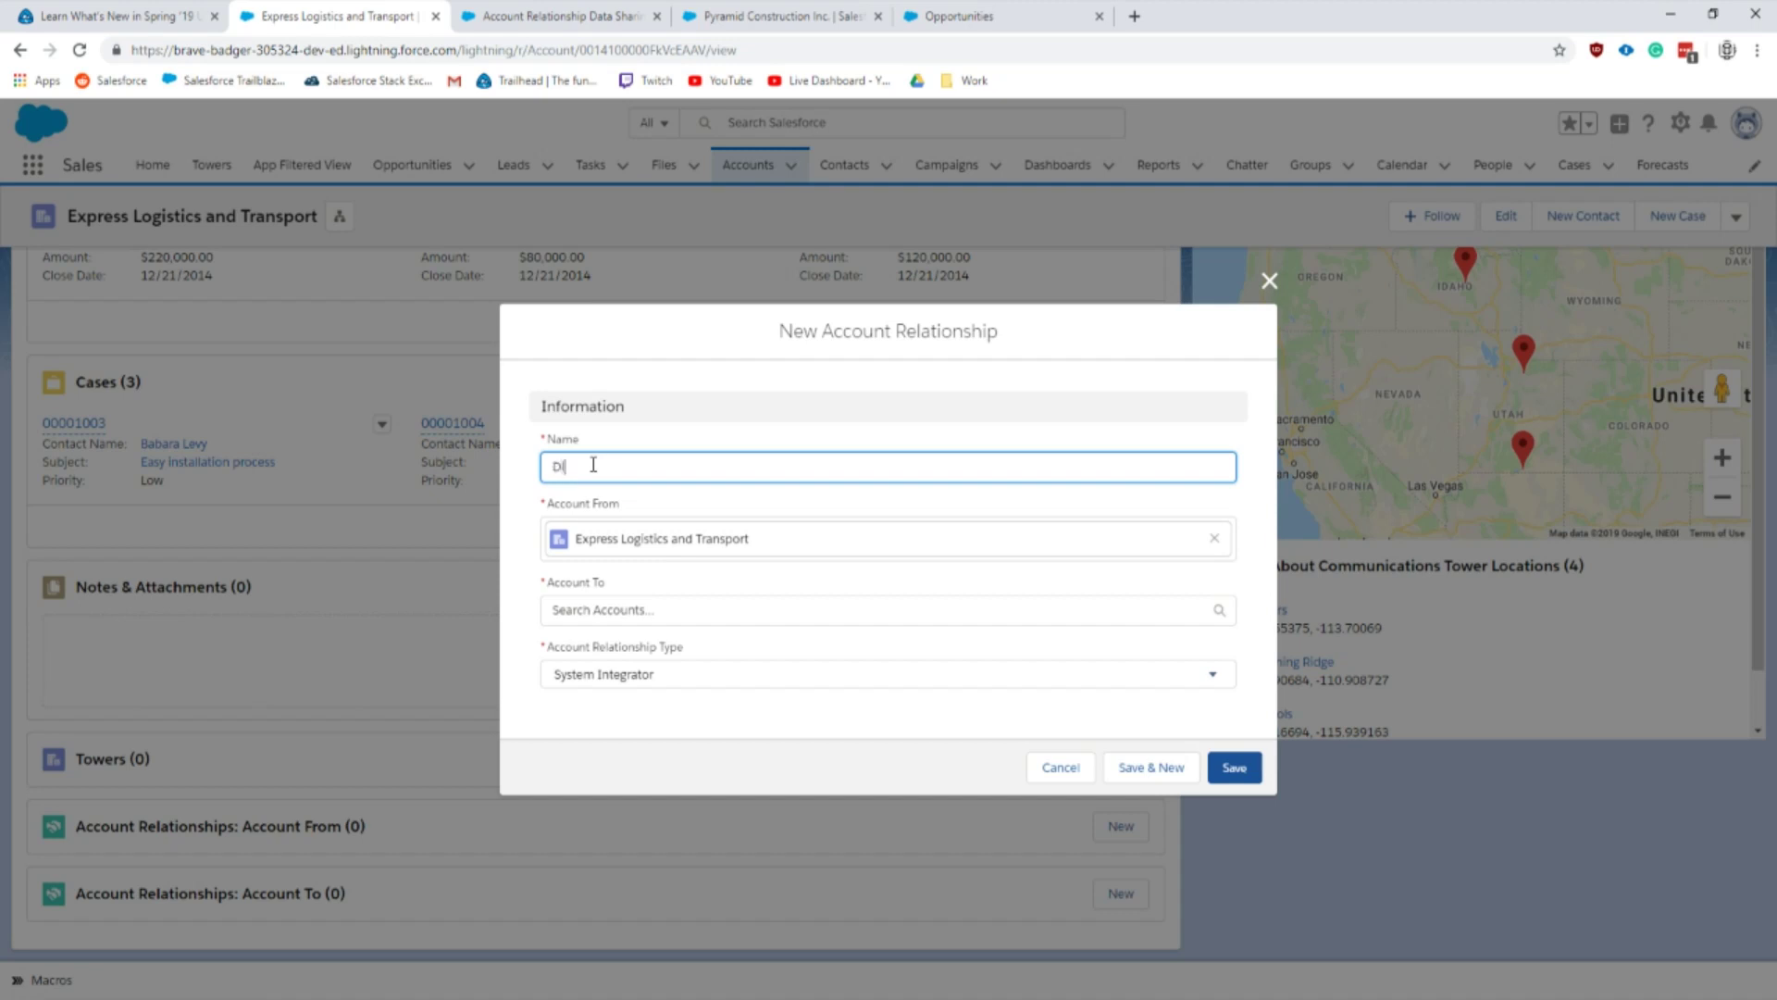
left_click(601, 609)
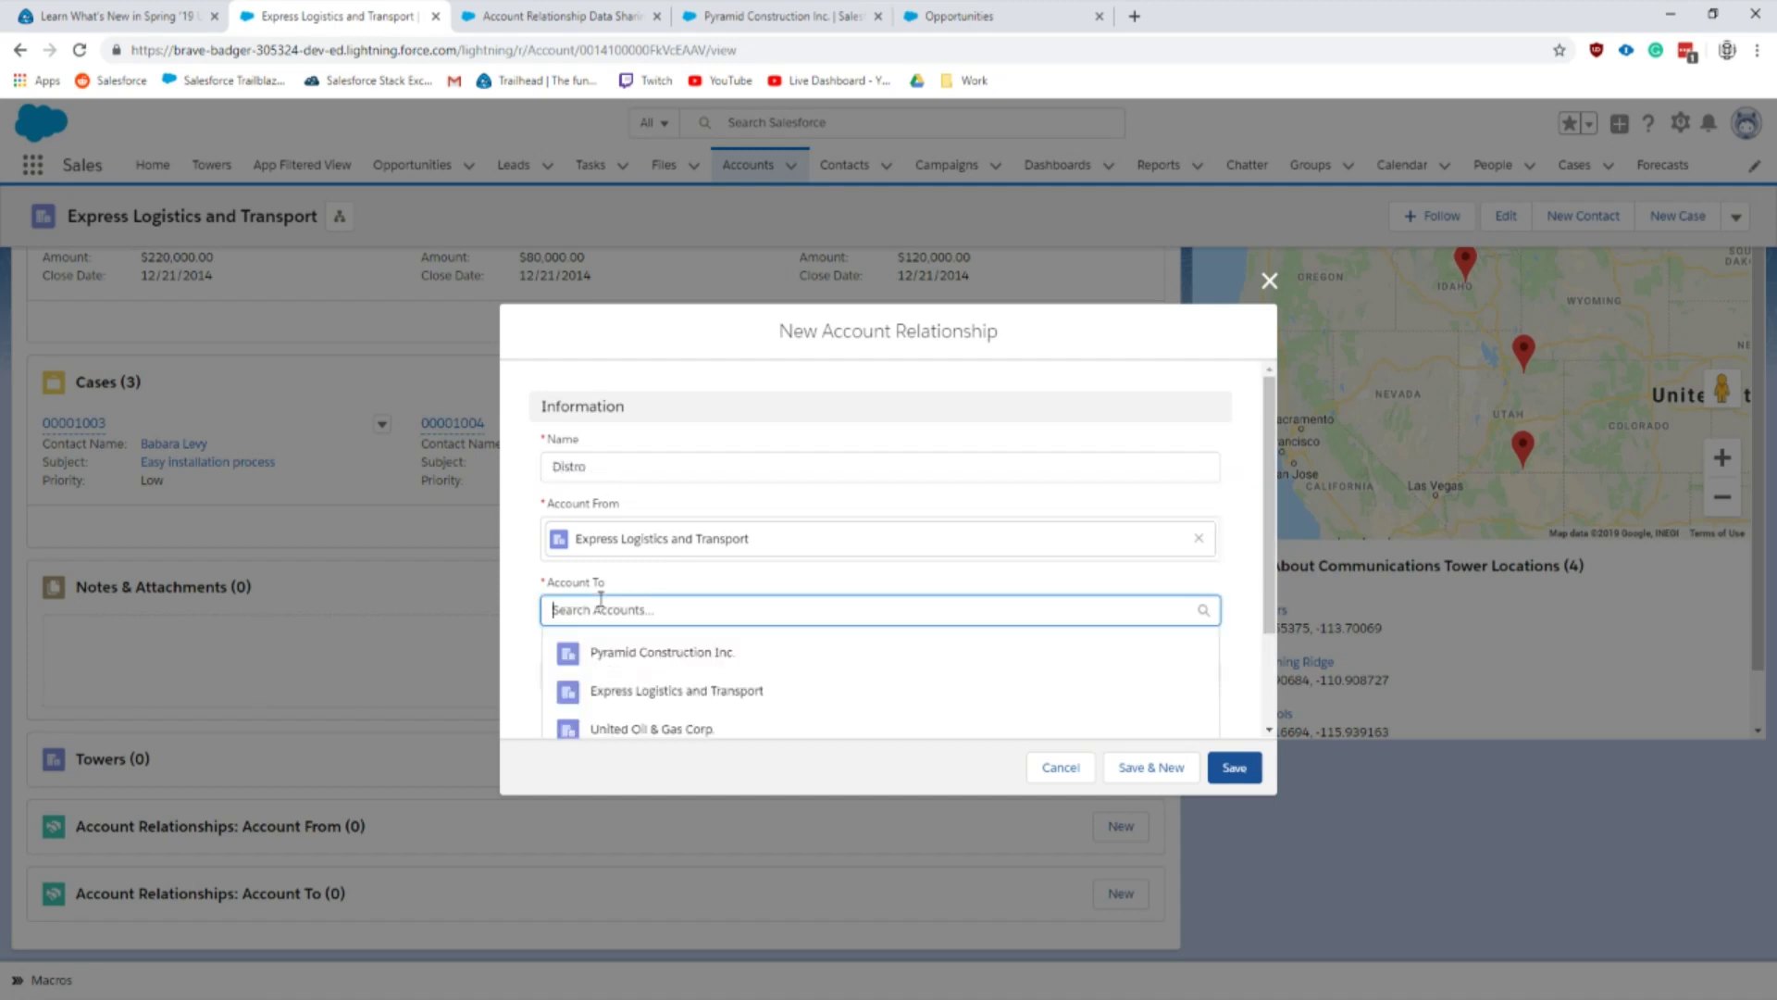
scroll(597, 616, "down", 2)
left_click(663, 558)
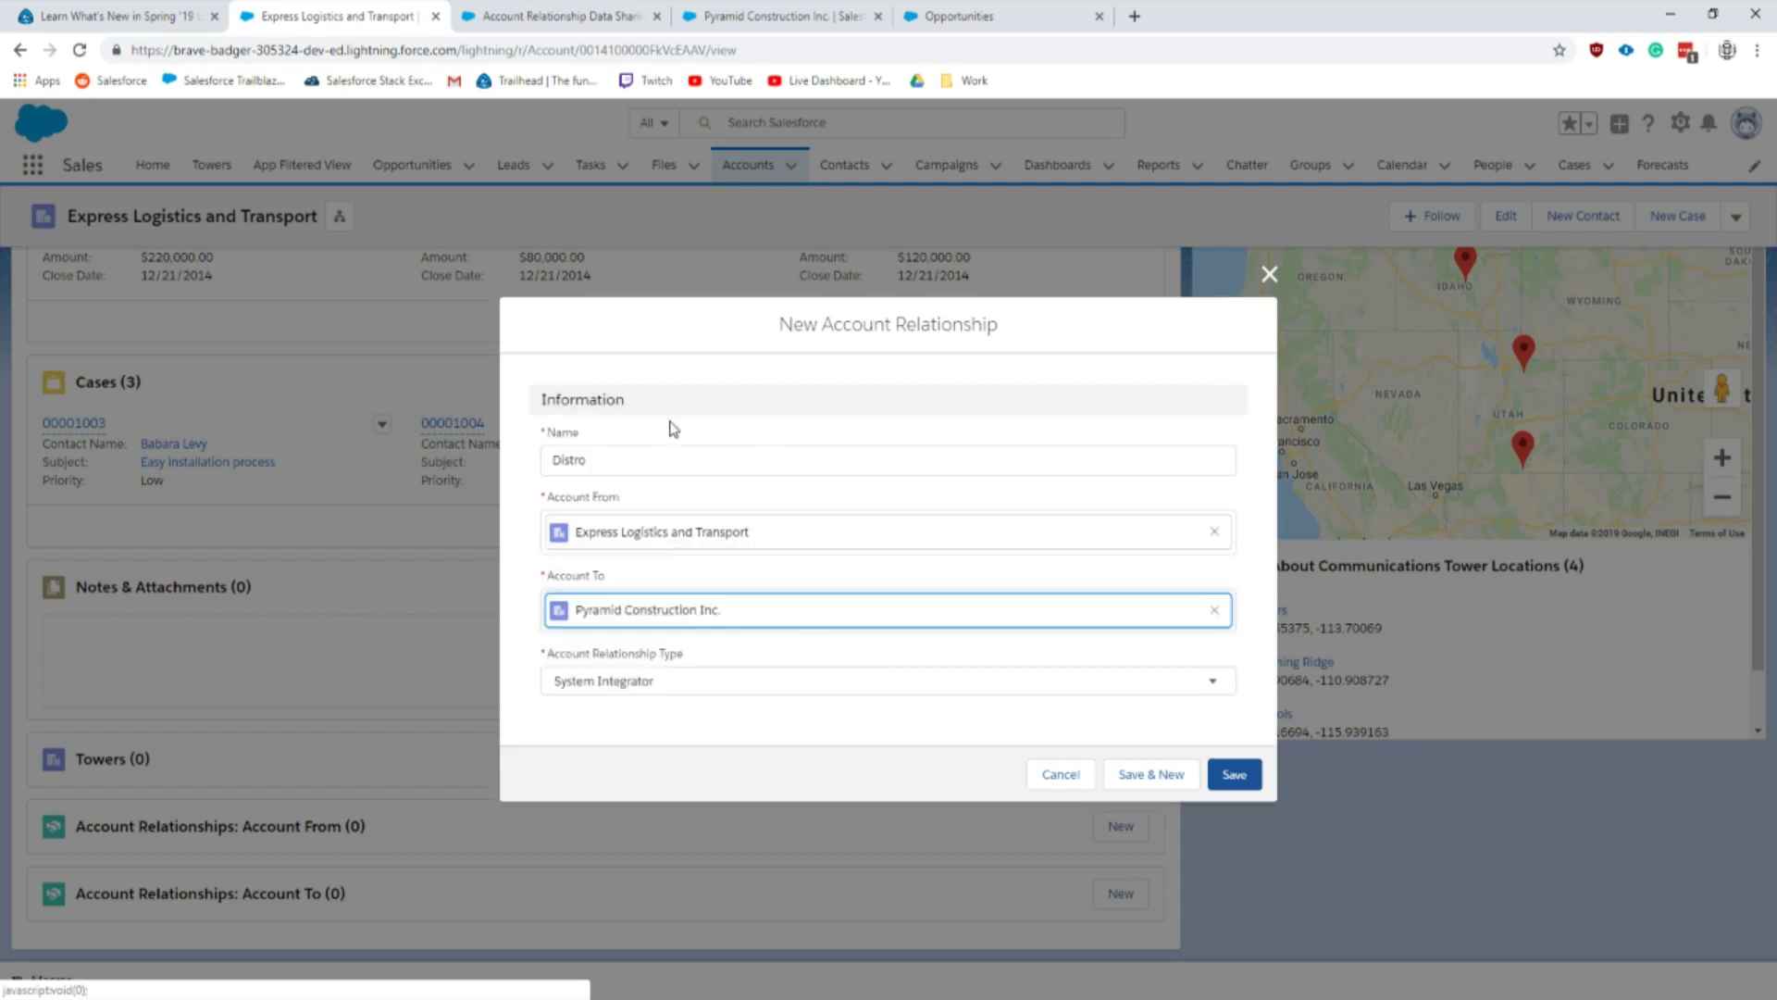
Step: Name the relationship Distro, set its Type to Distributor, and save
left_click(602, 468)
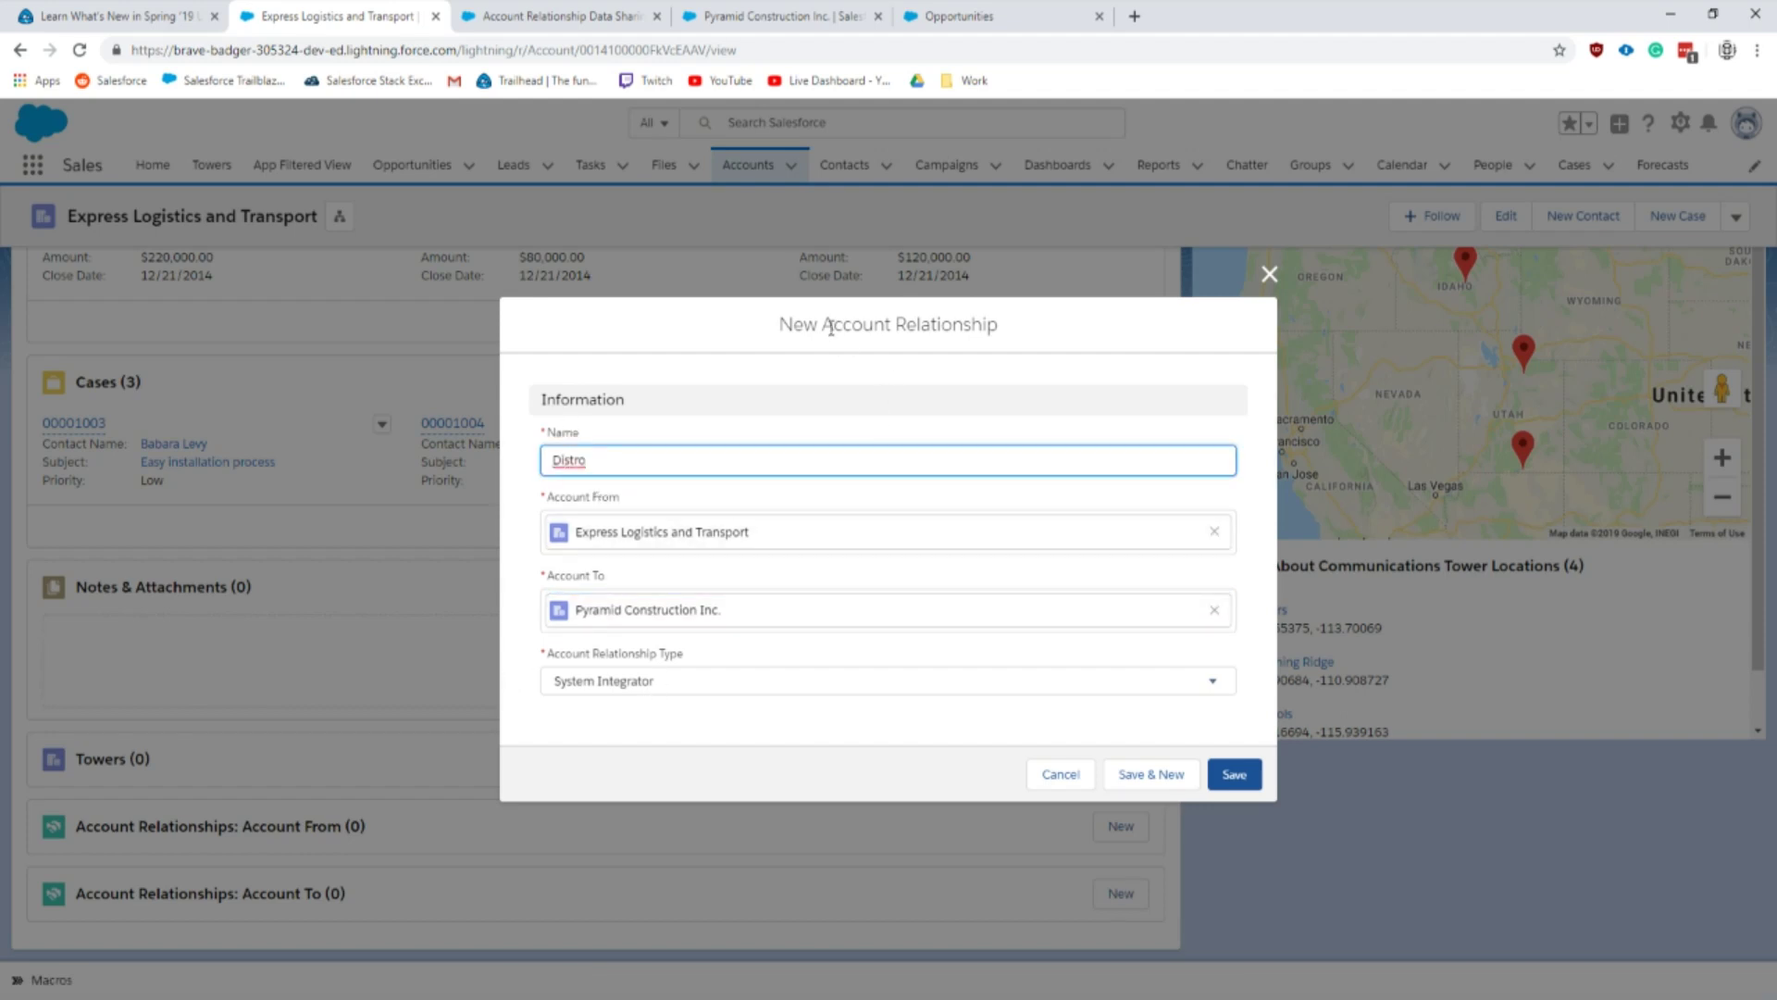
left_click_drag(832, 326, 963, 326)
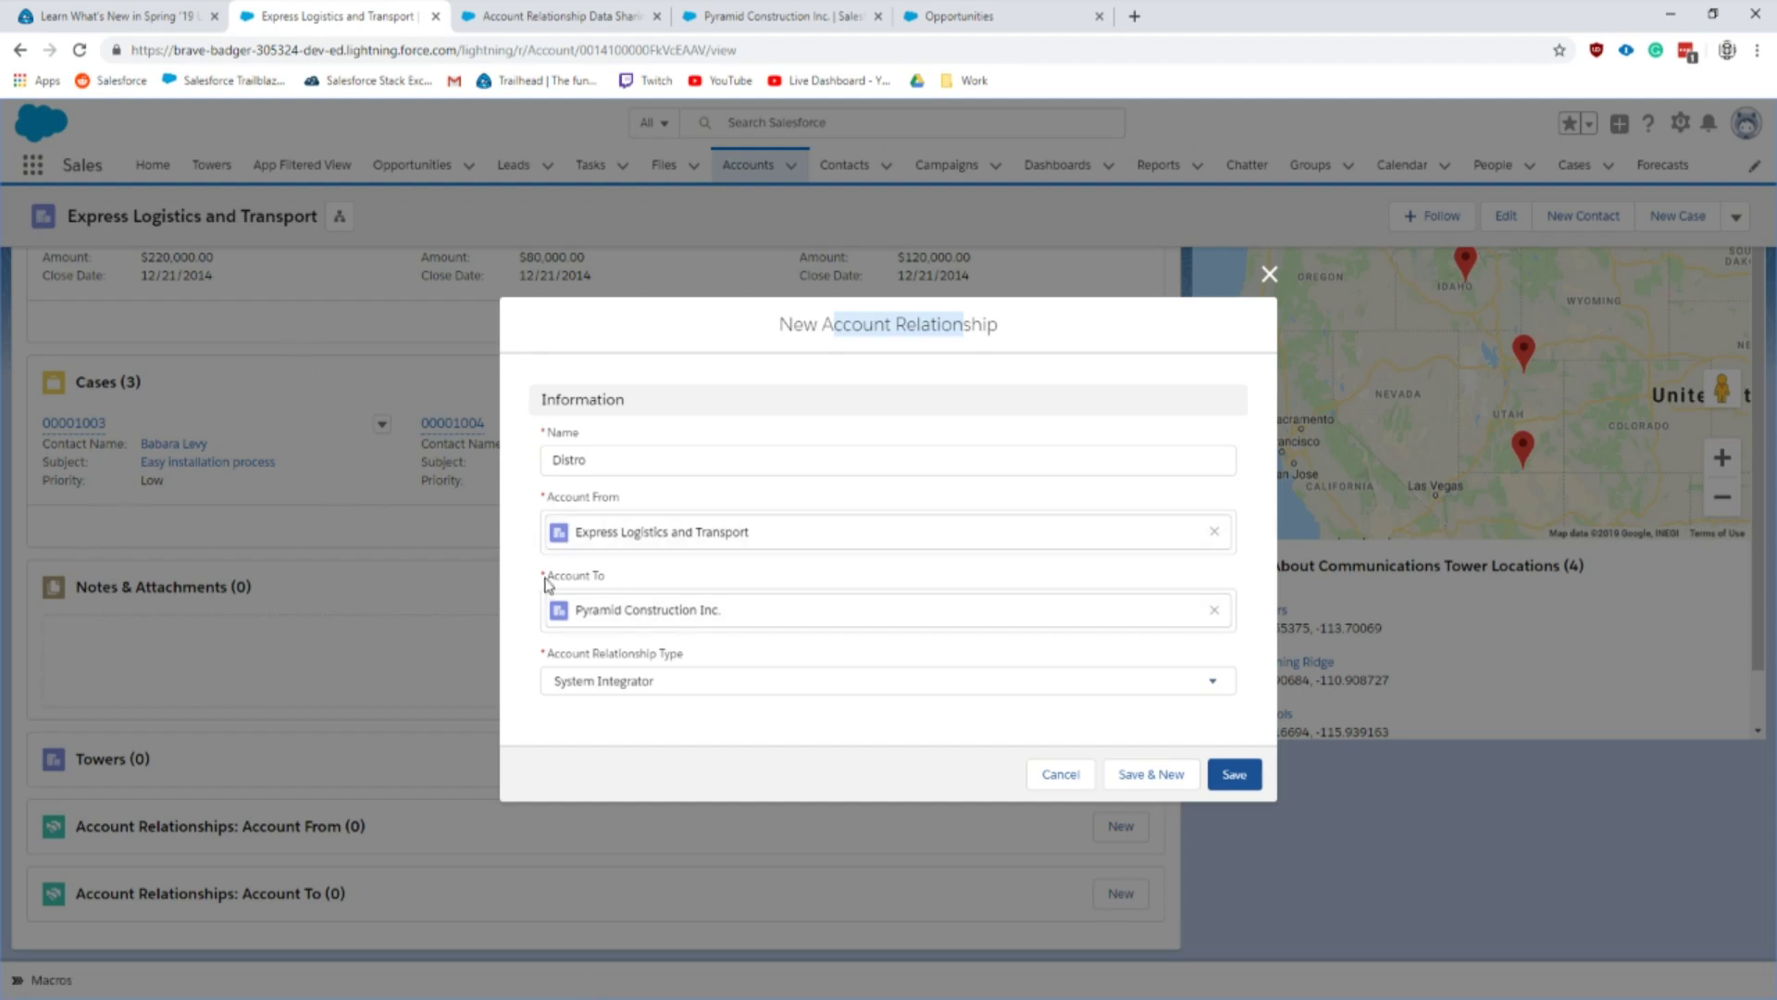
left_click(597, 682)
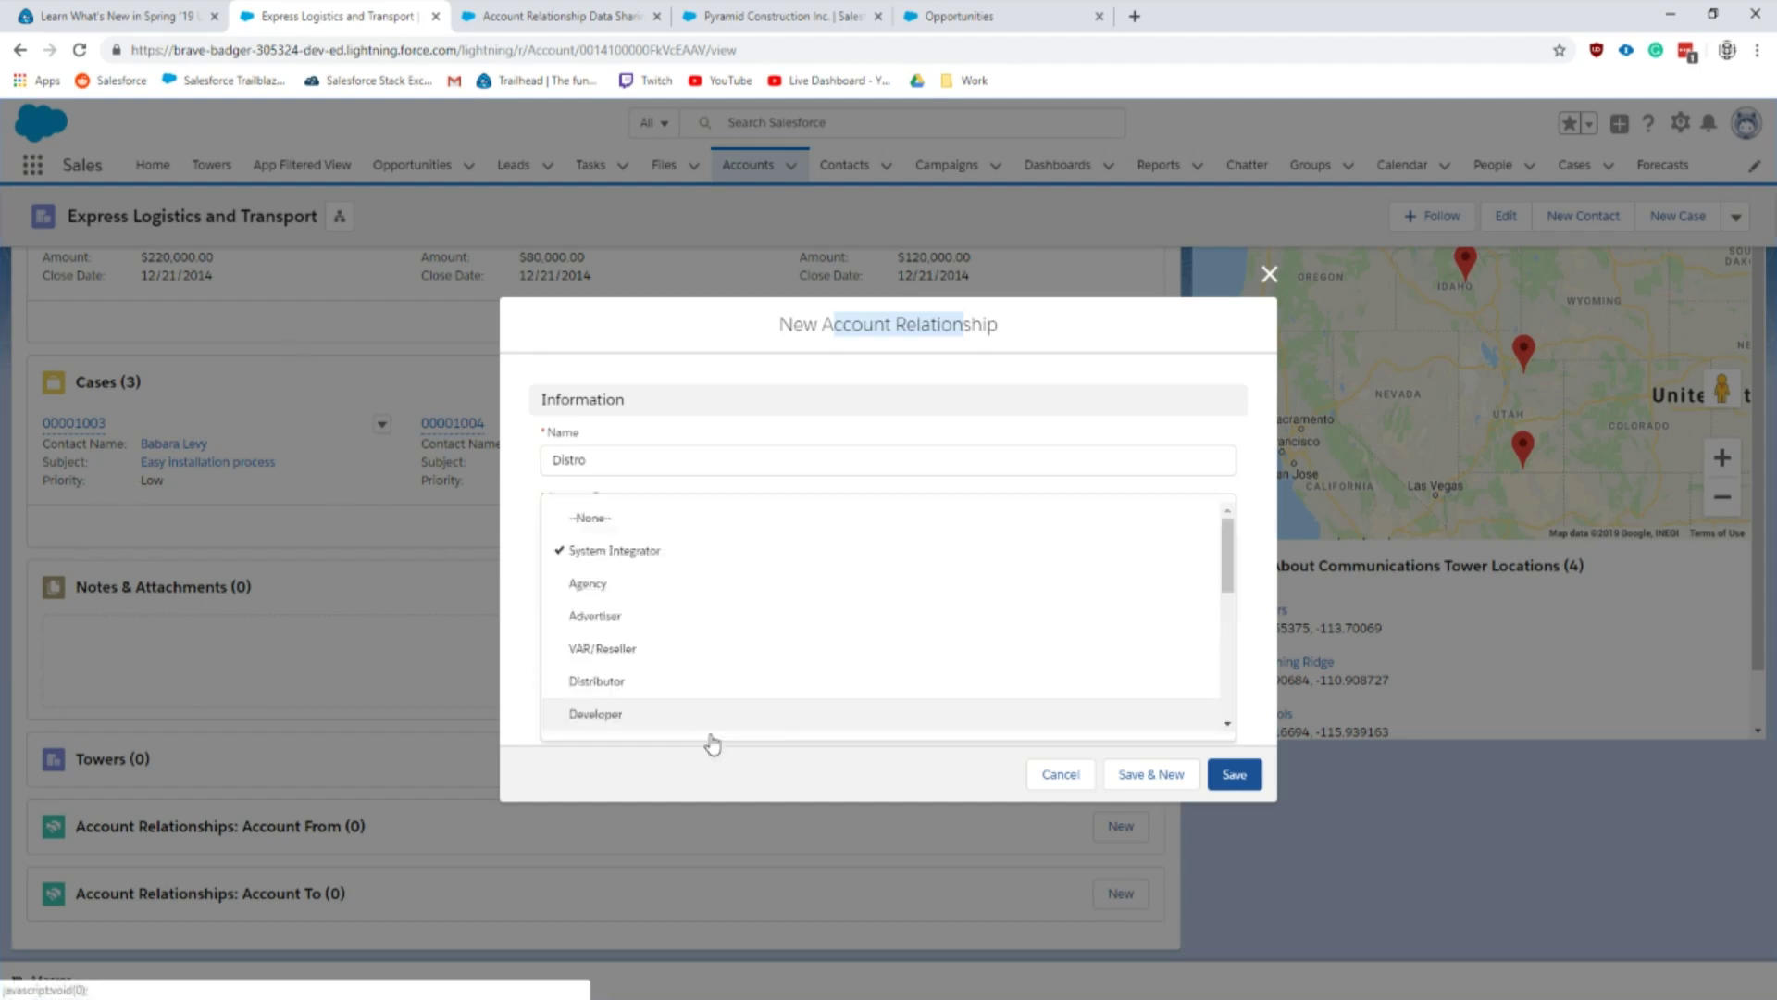
scroll(678, 648, "down", 3)
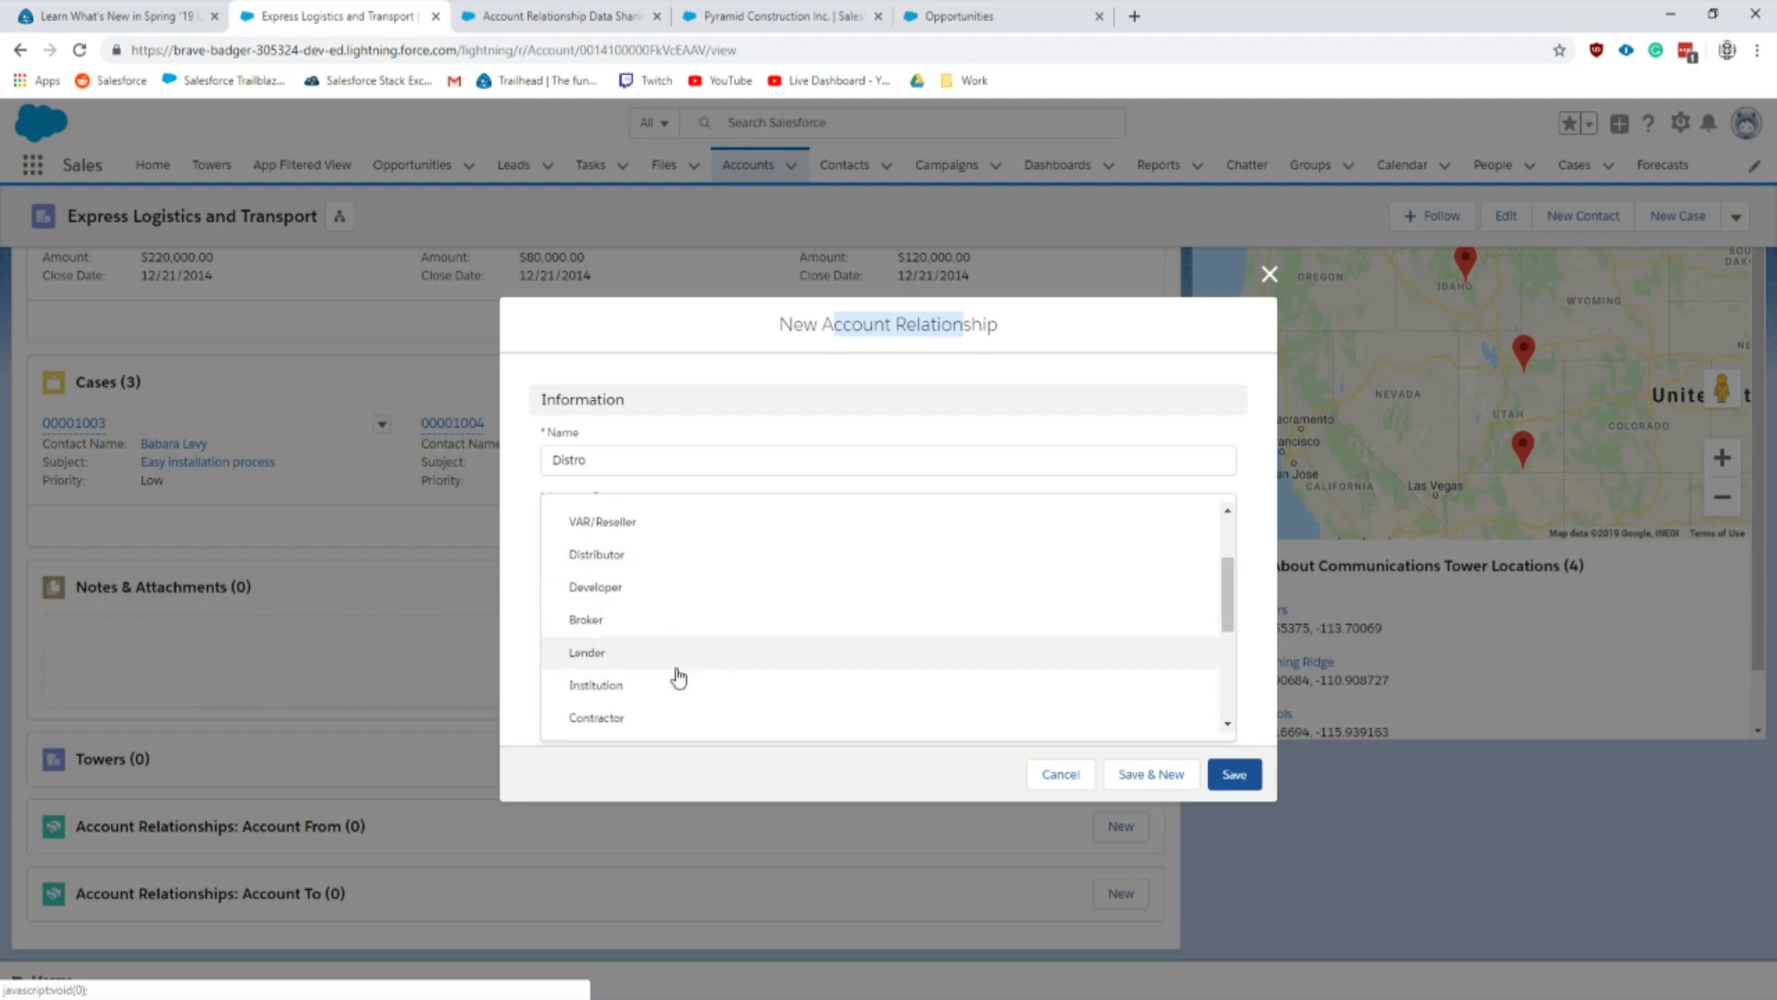
scroll(679, 678, "down", 3)
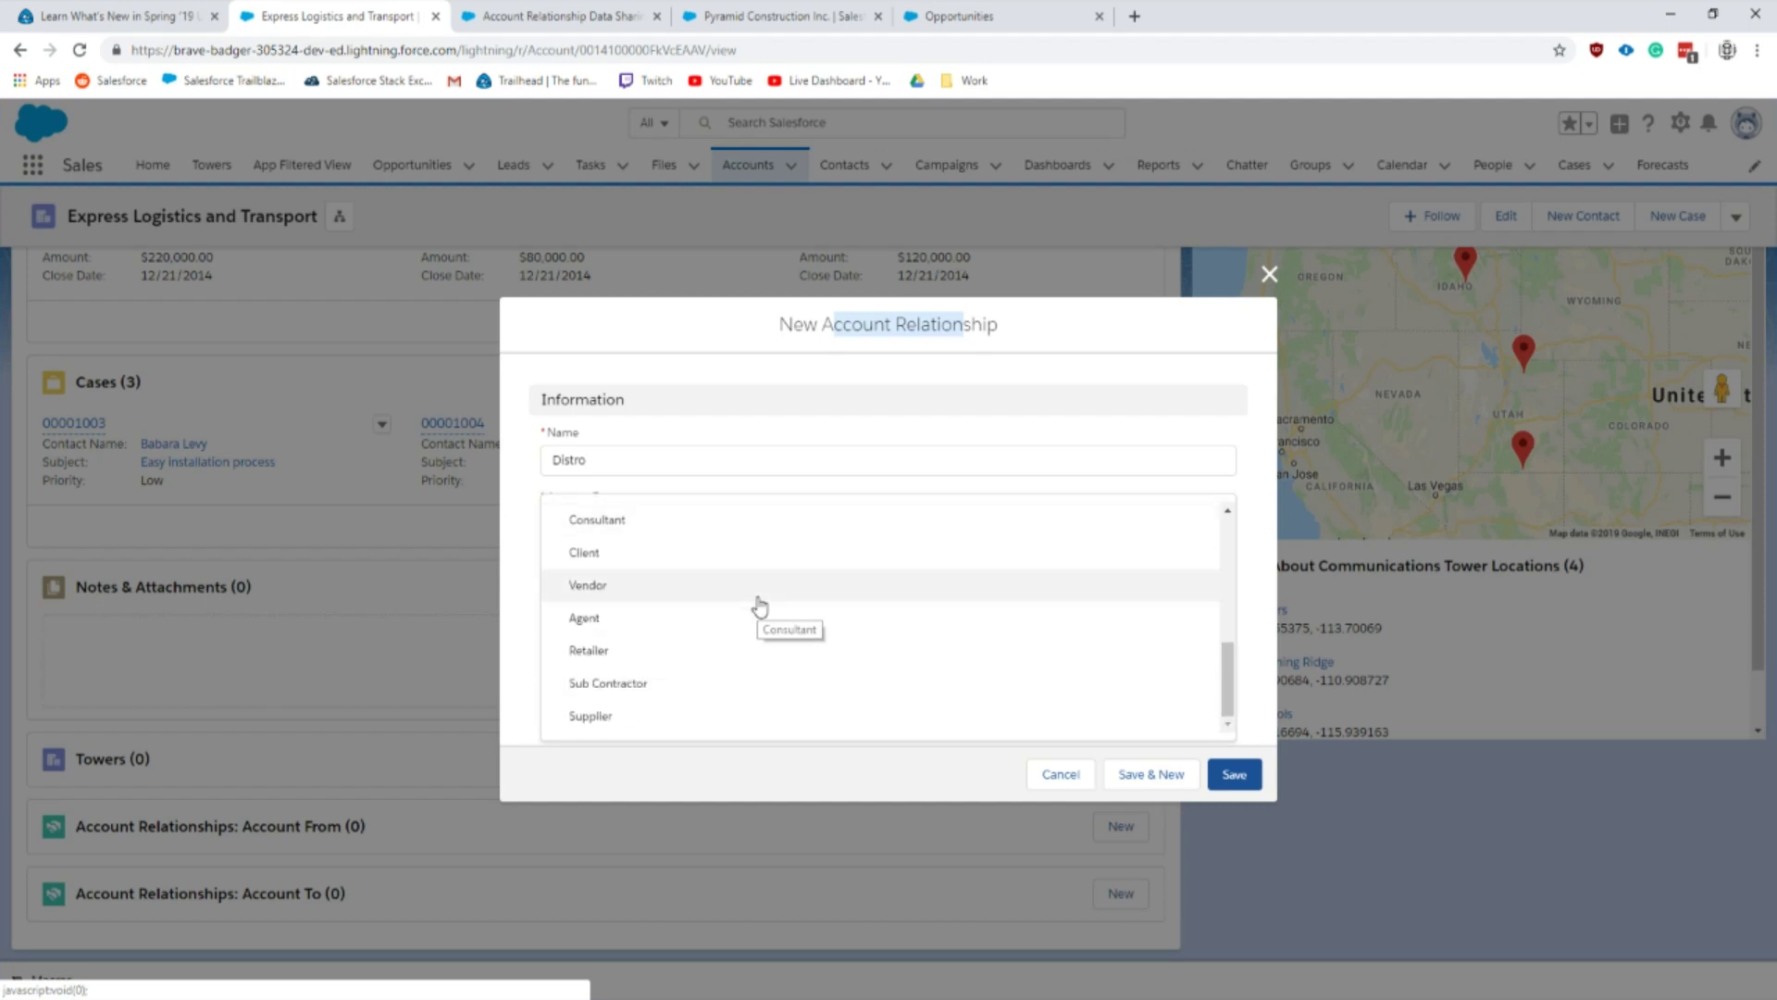
scroll(756, 603, "up", 6)
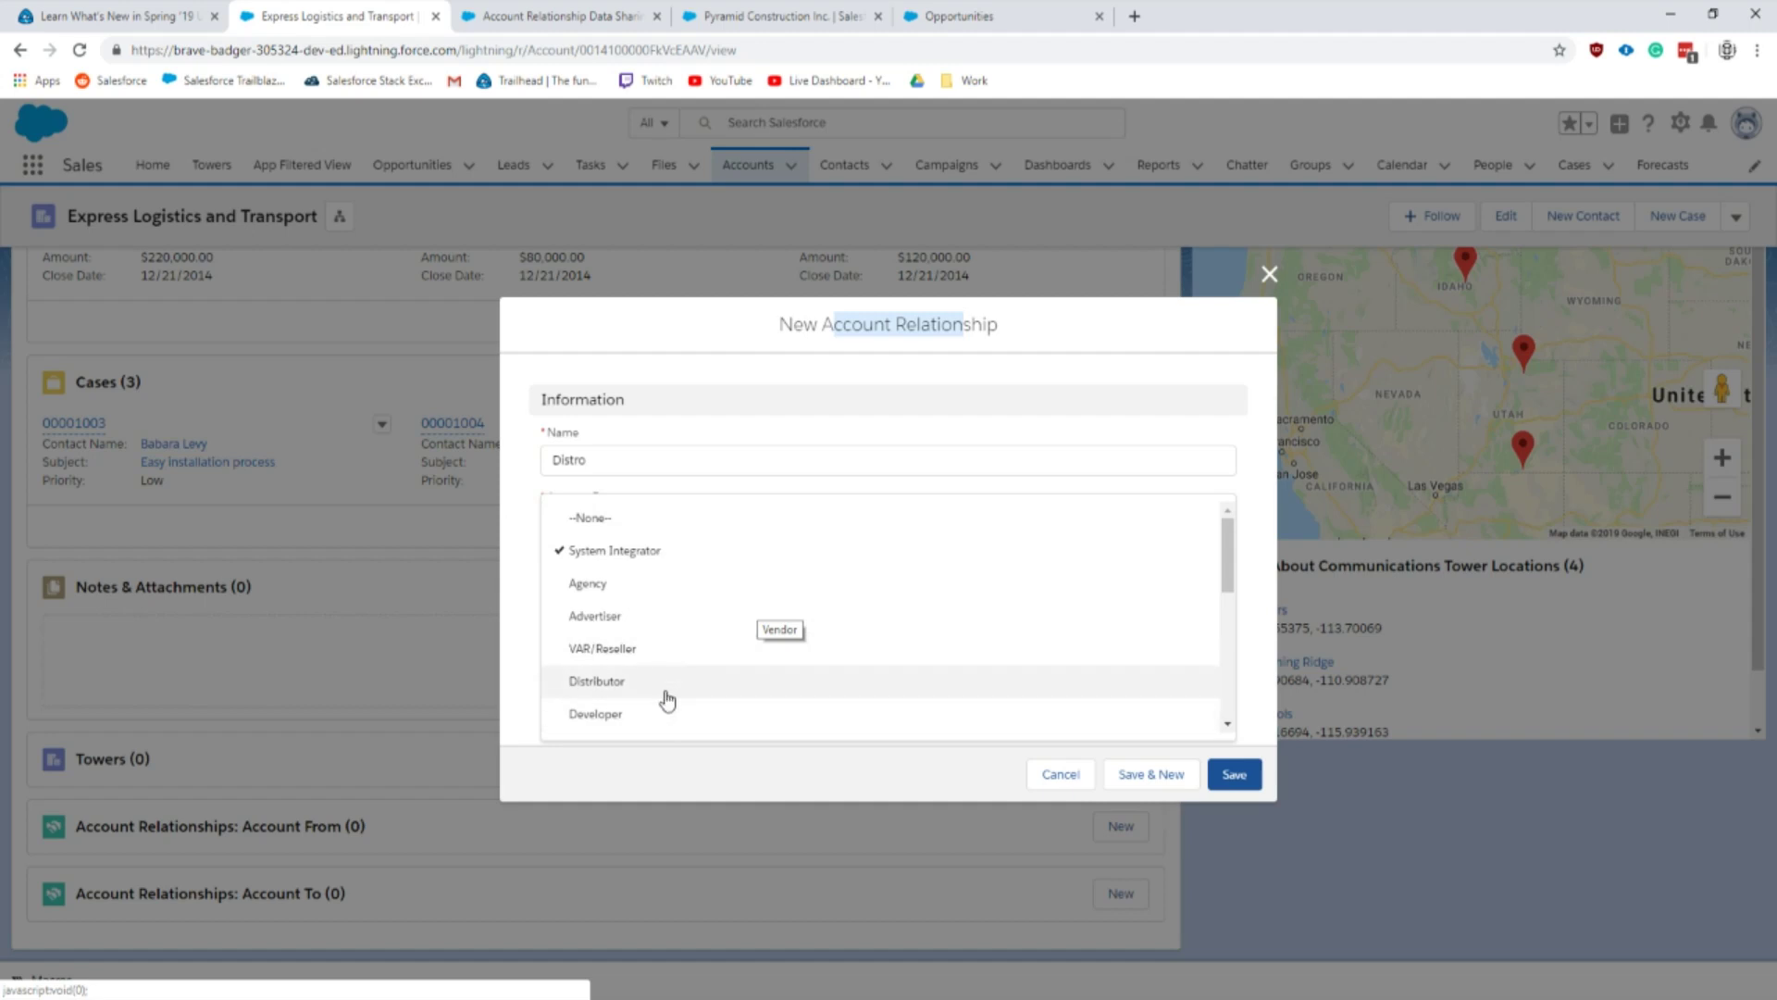
left_click(668, 696)
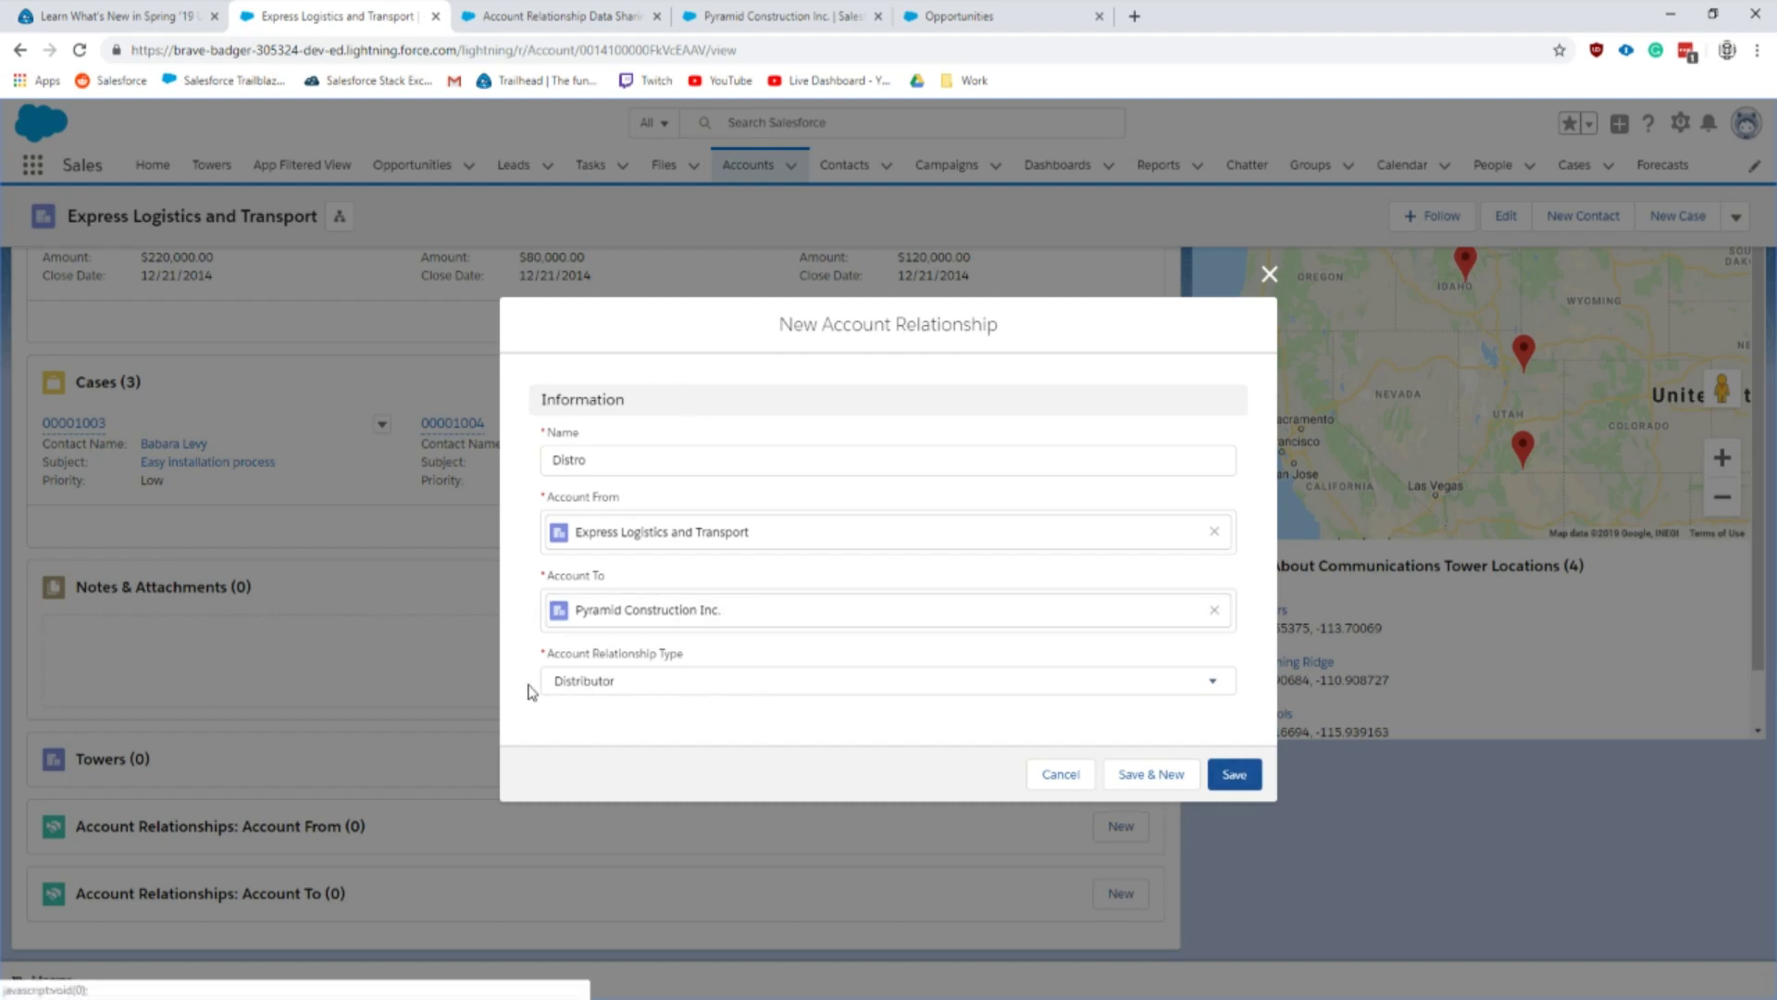
left_click(1233, 774)
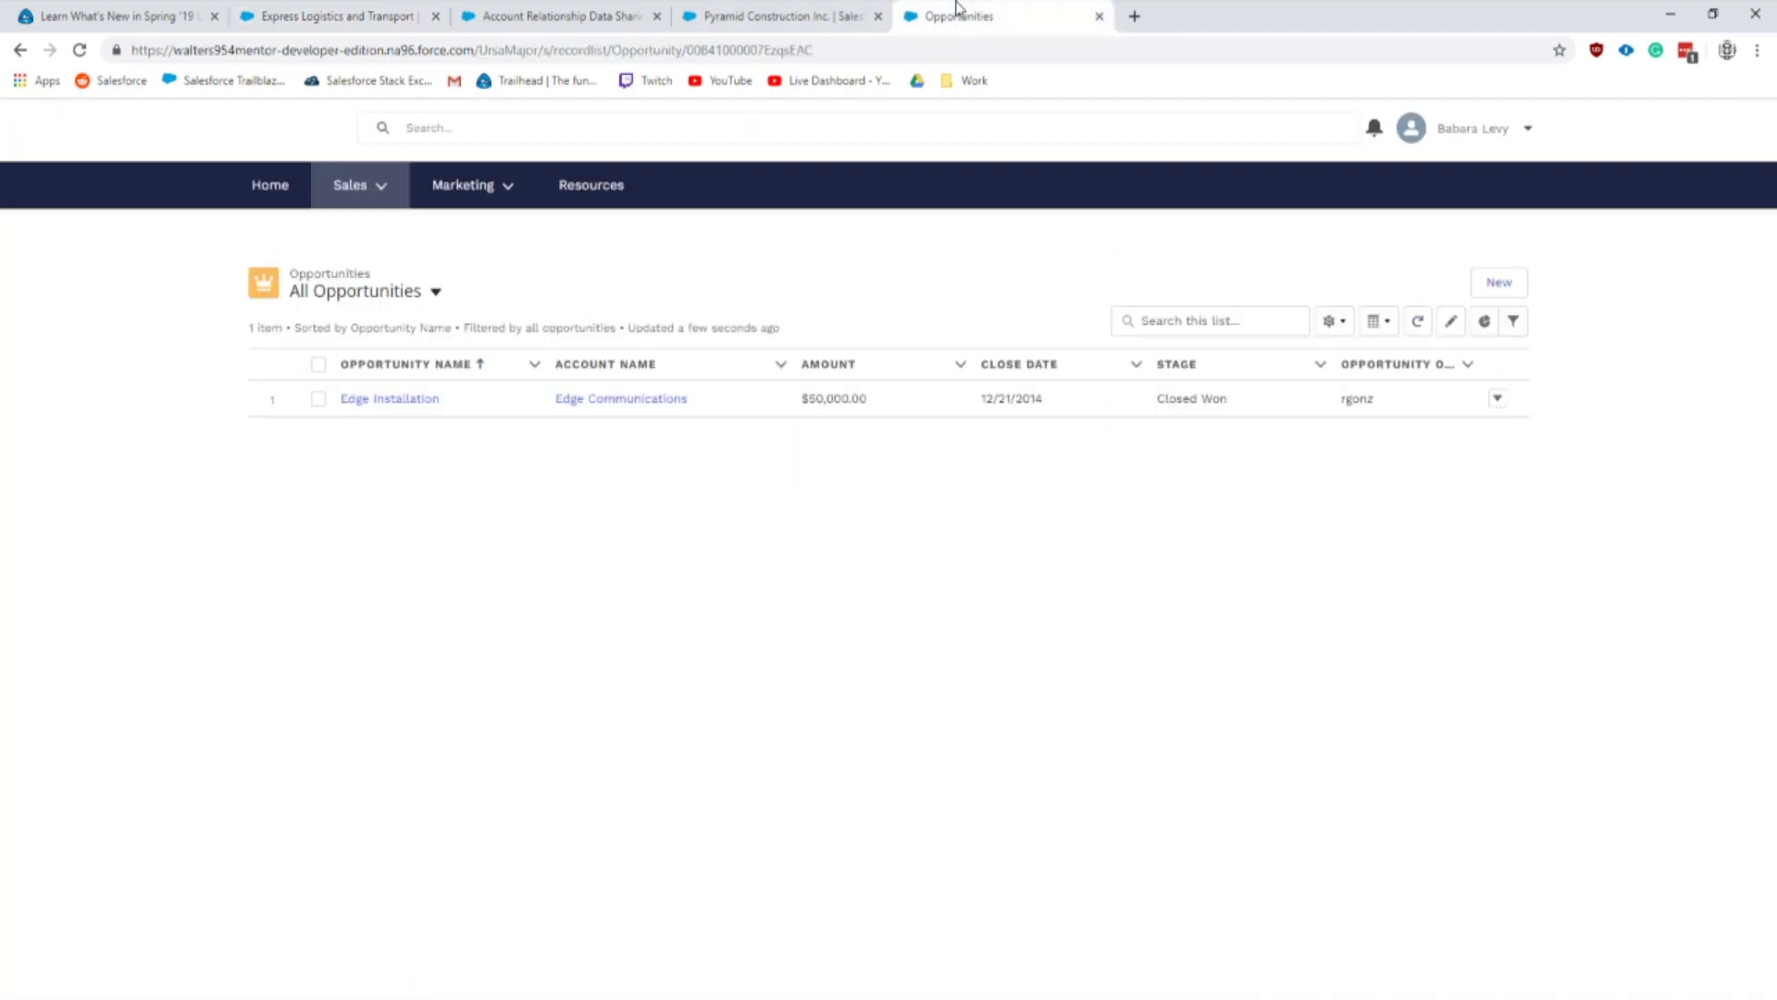
left_click(958, 16)
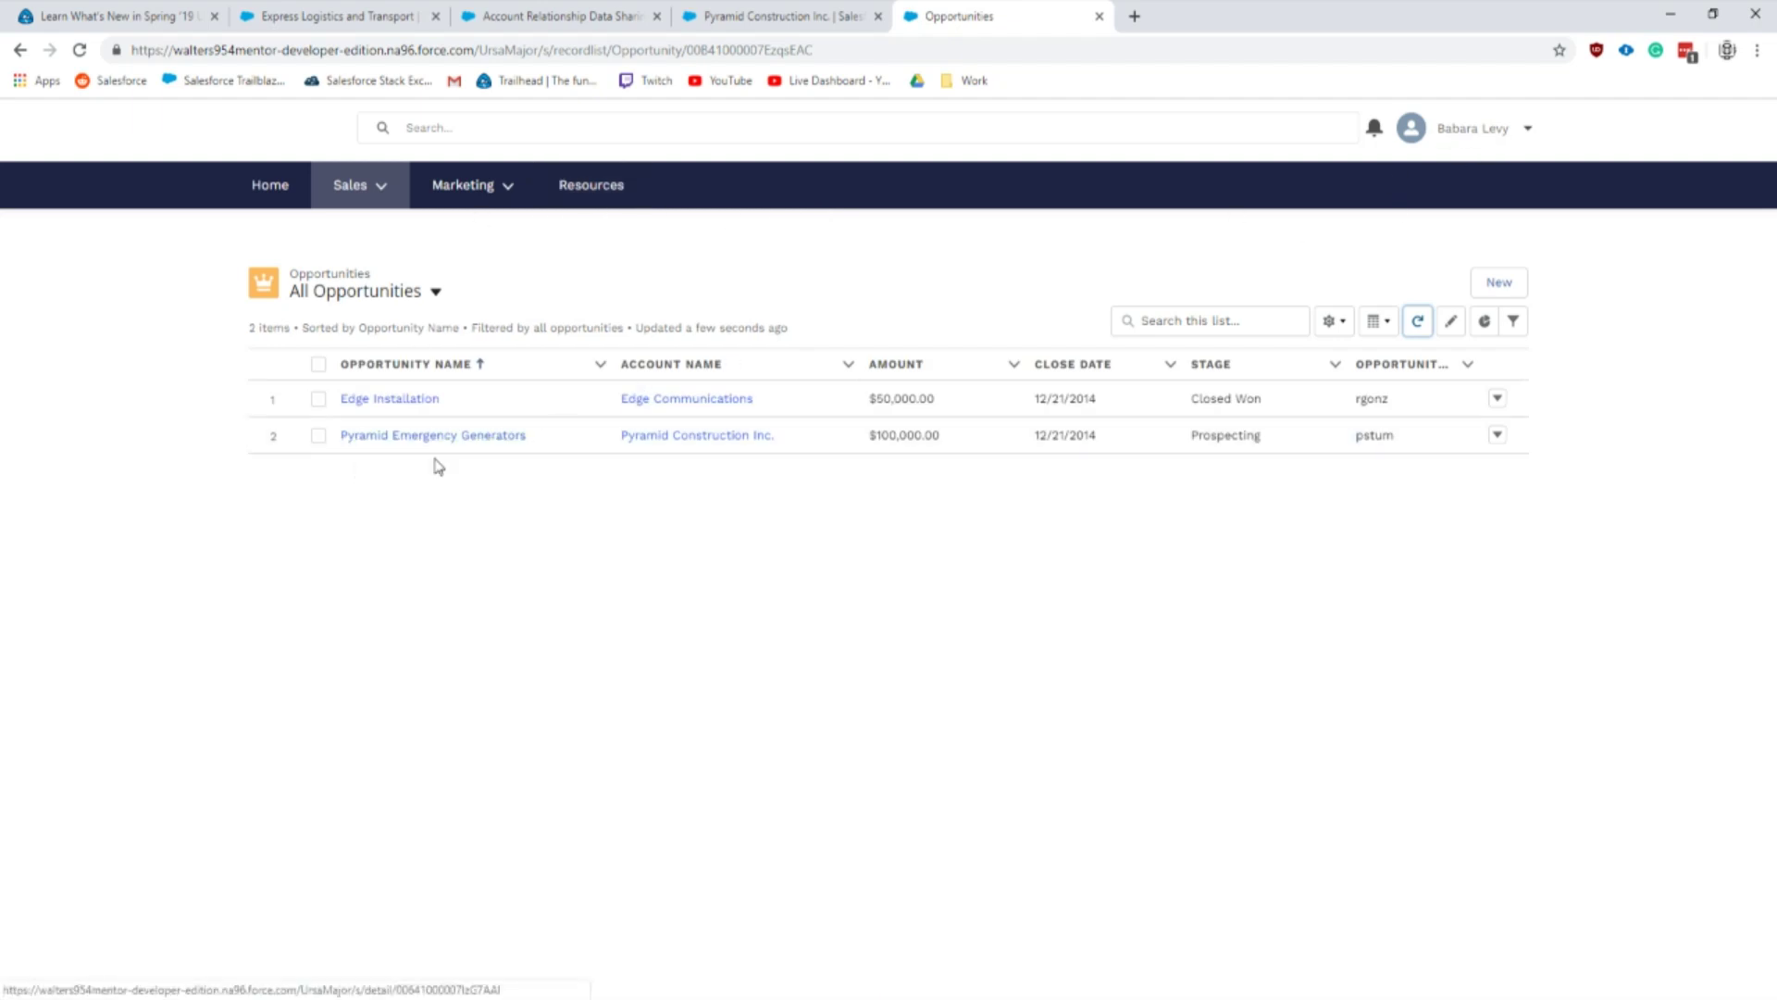
left_click(374, 443)
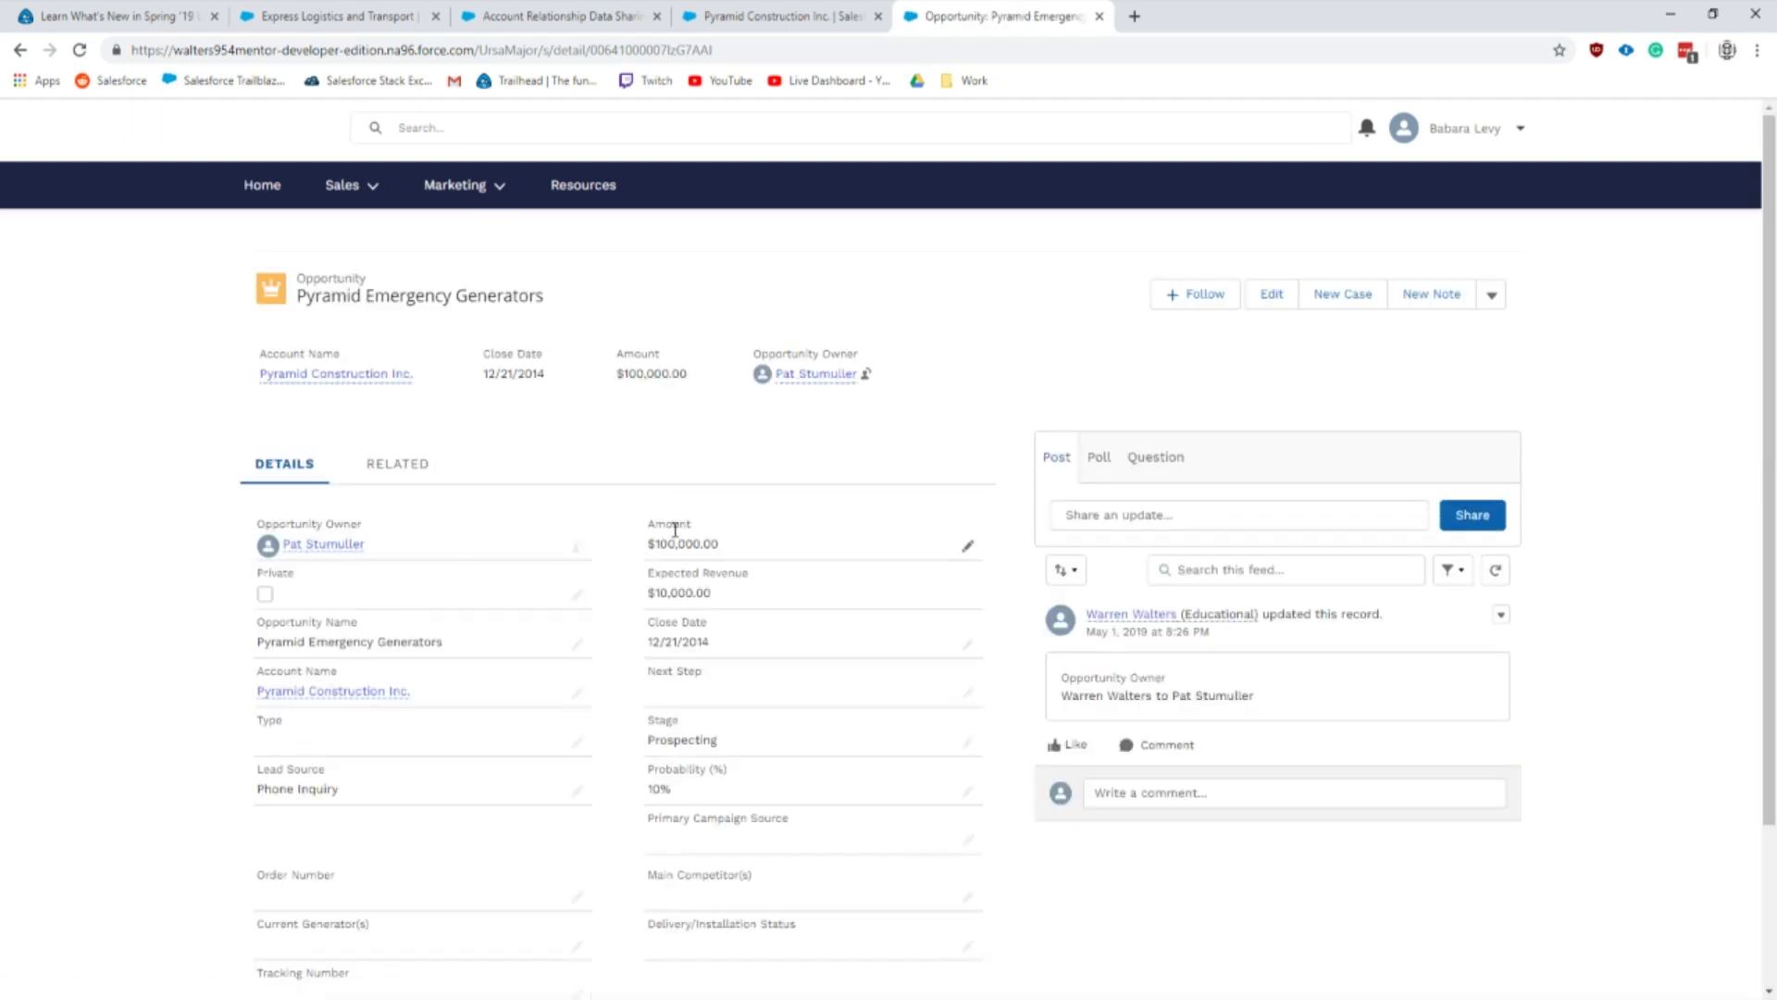
scroll(539, 544, "down", 2)
scroll(650, 505, "up", 2)
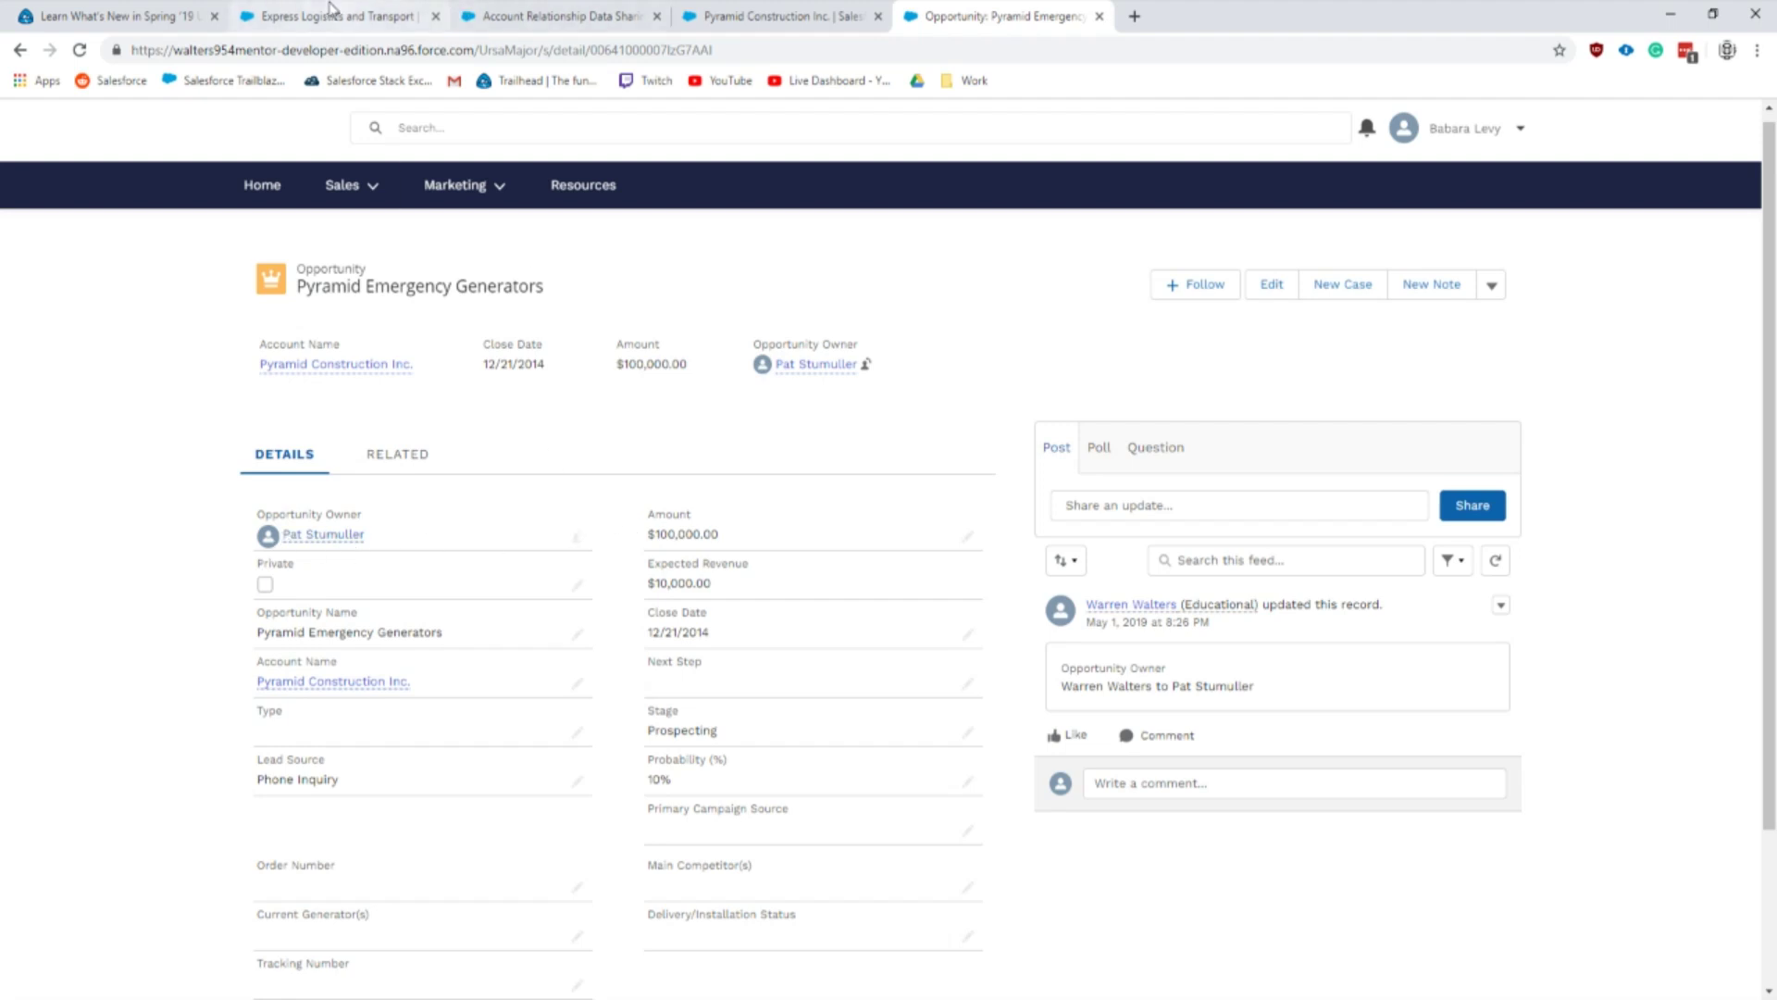
Step: Search Setup for 'comm' and open Communities Settings to check Account Relationship Settings
left_click(480, 9)
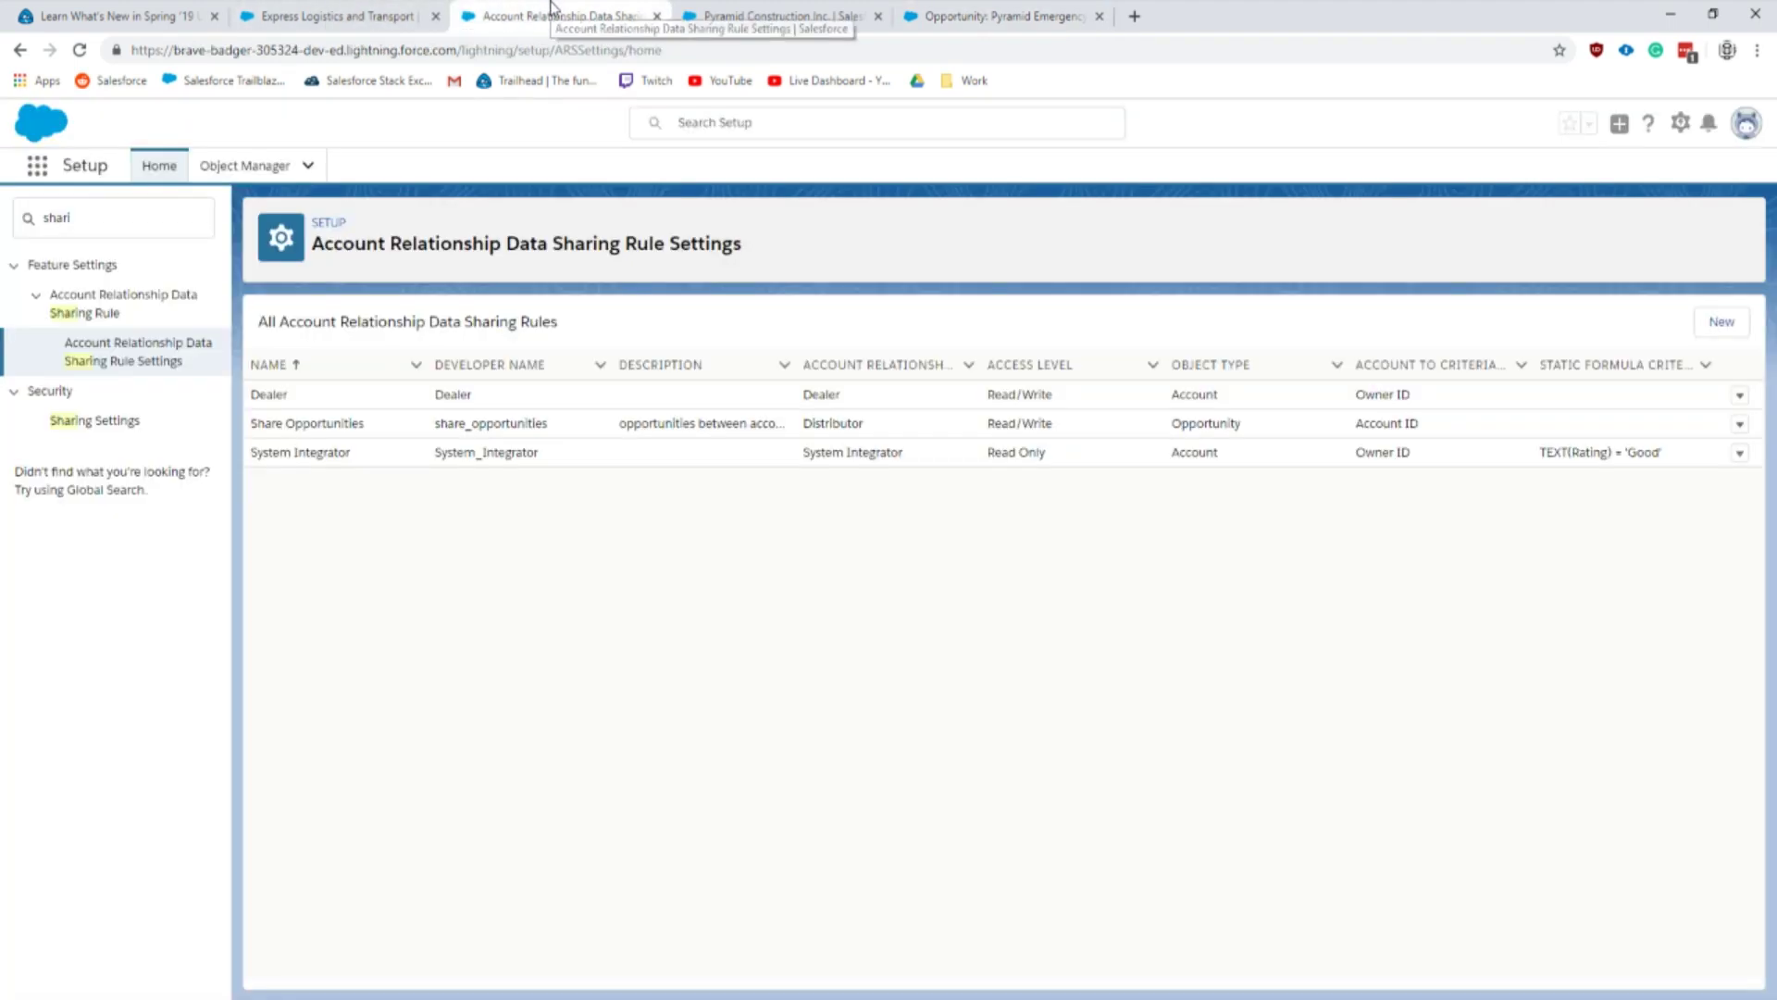
double_click(118, 225)
key("BackSpace")
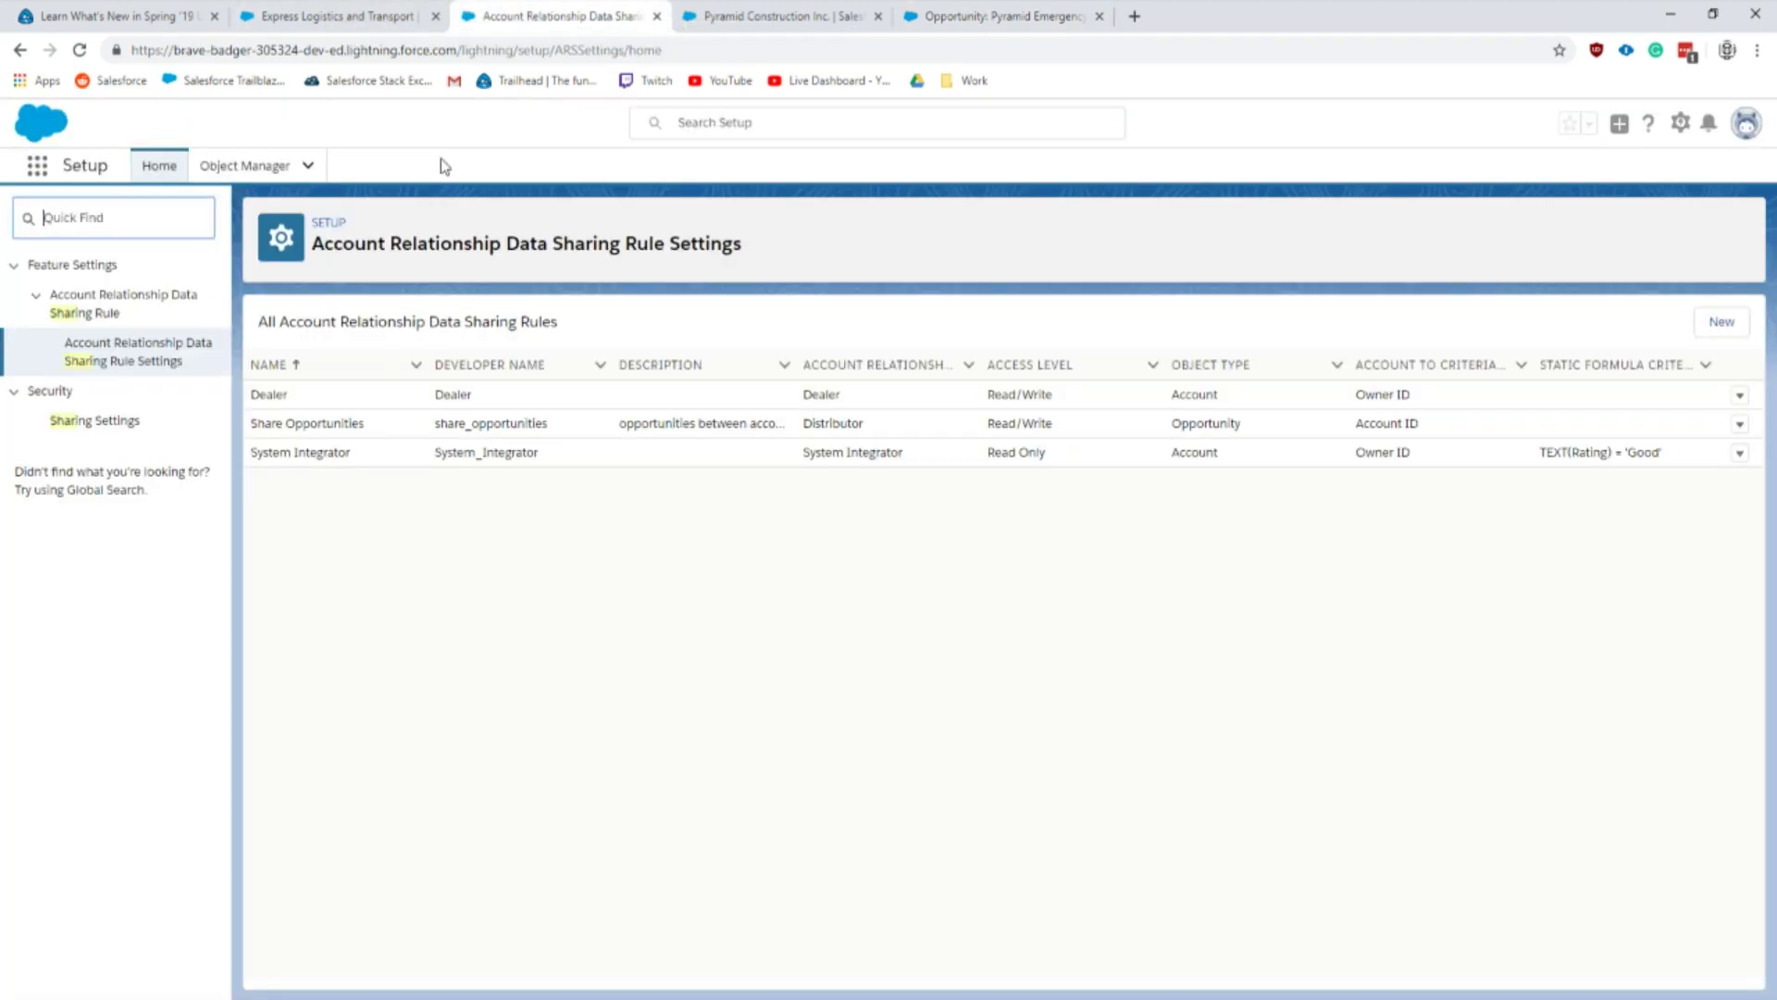
type("comm")
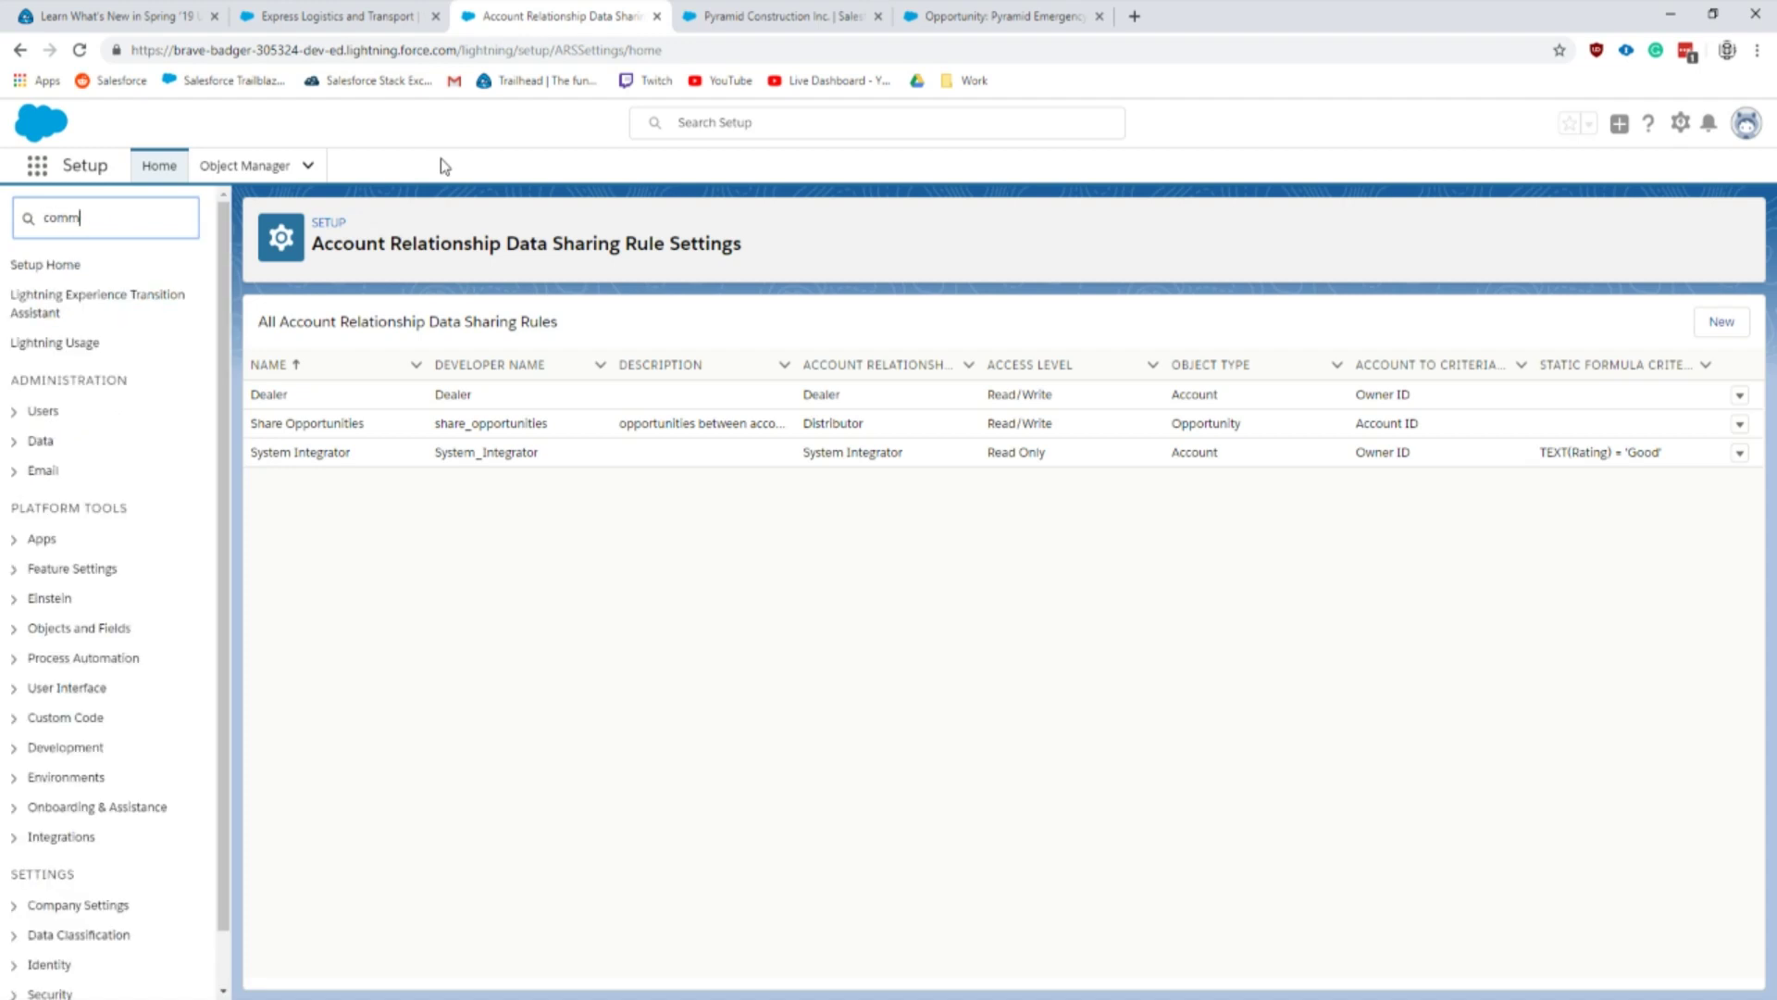
left_click(119, 447)
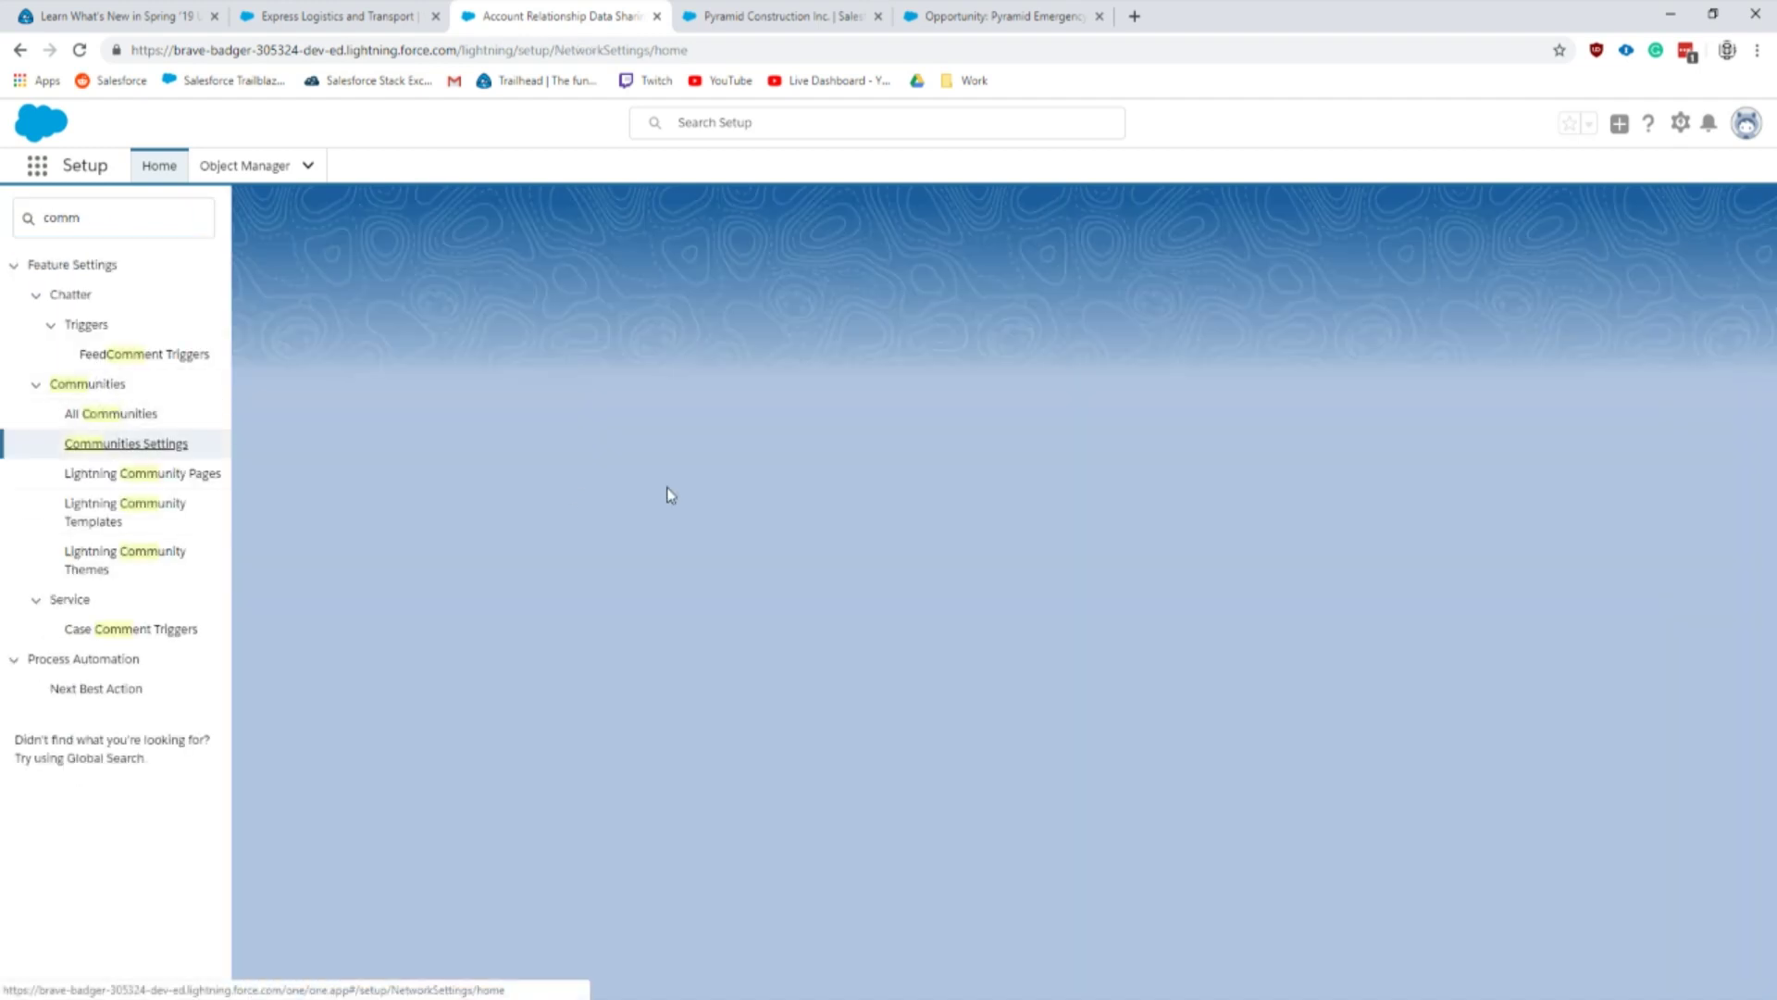
scroll(759, 537, "down", 5)
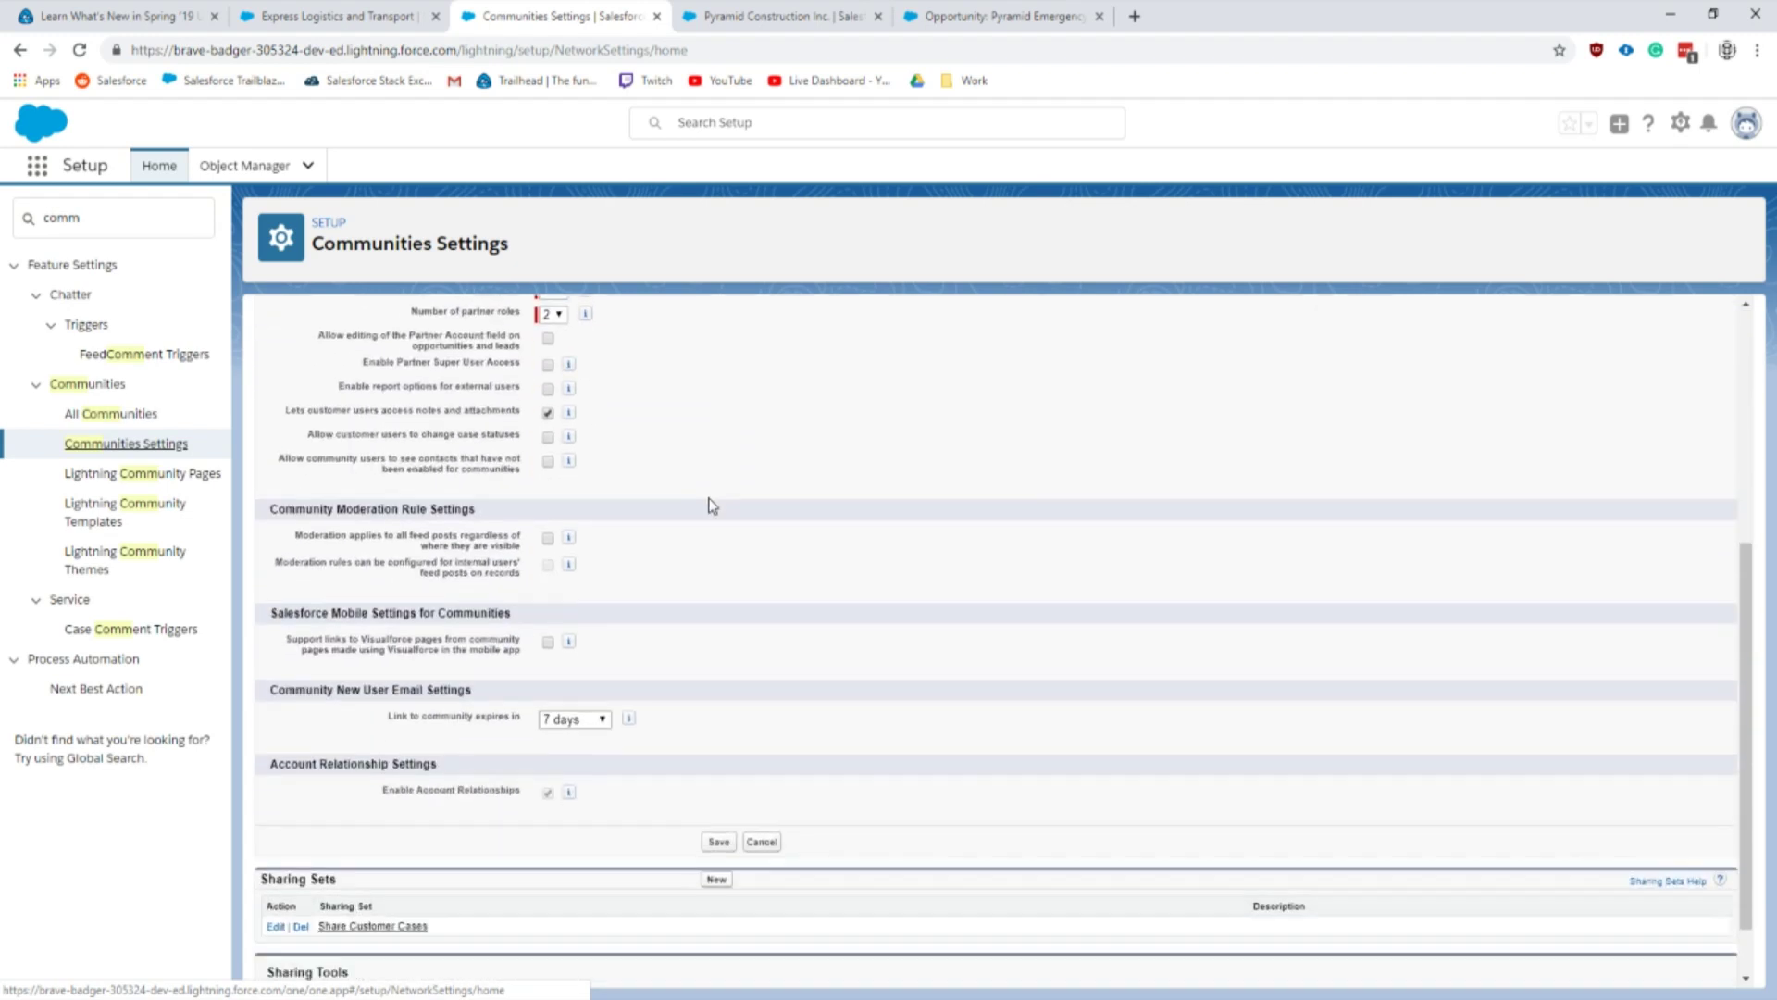
mouse_move(572, 723)
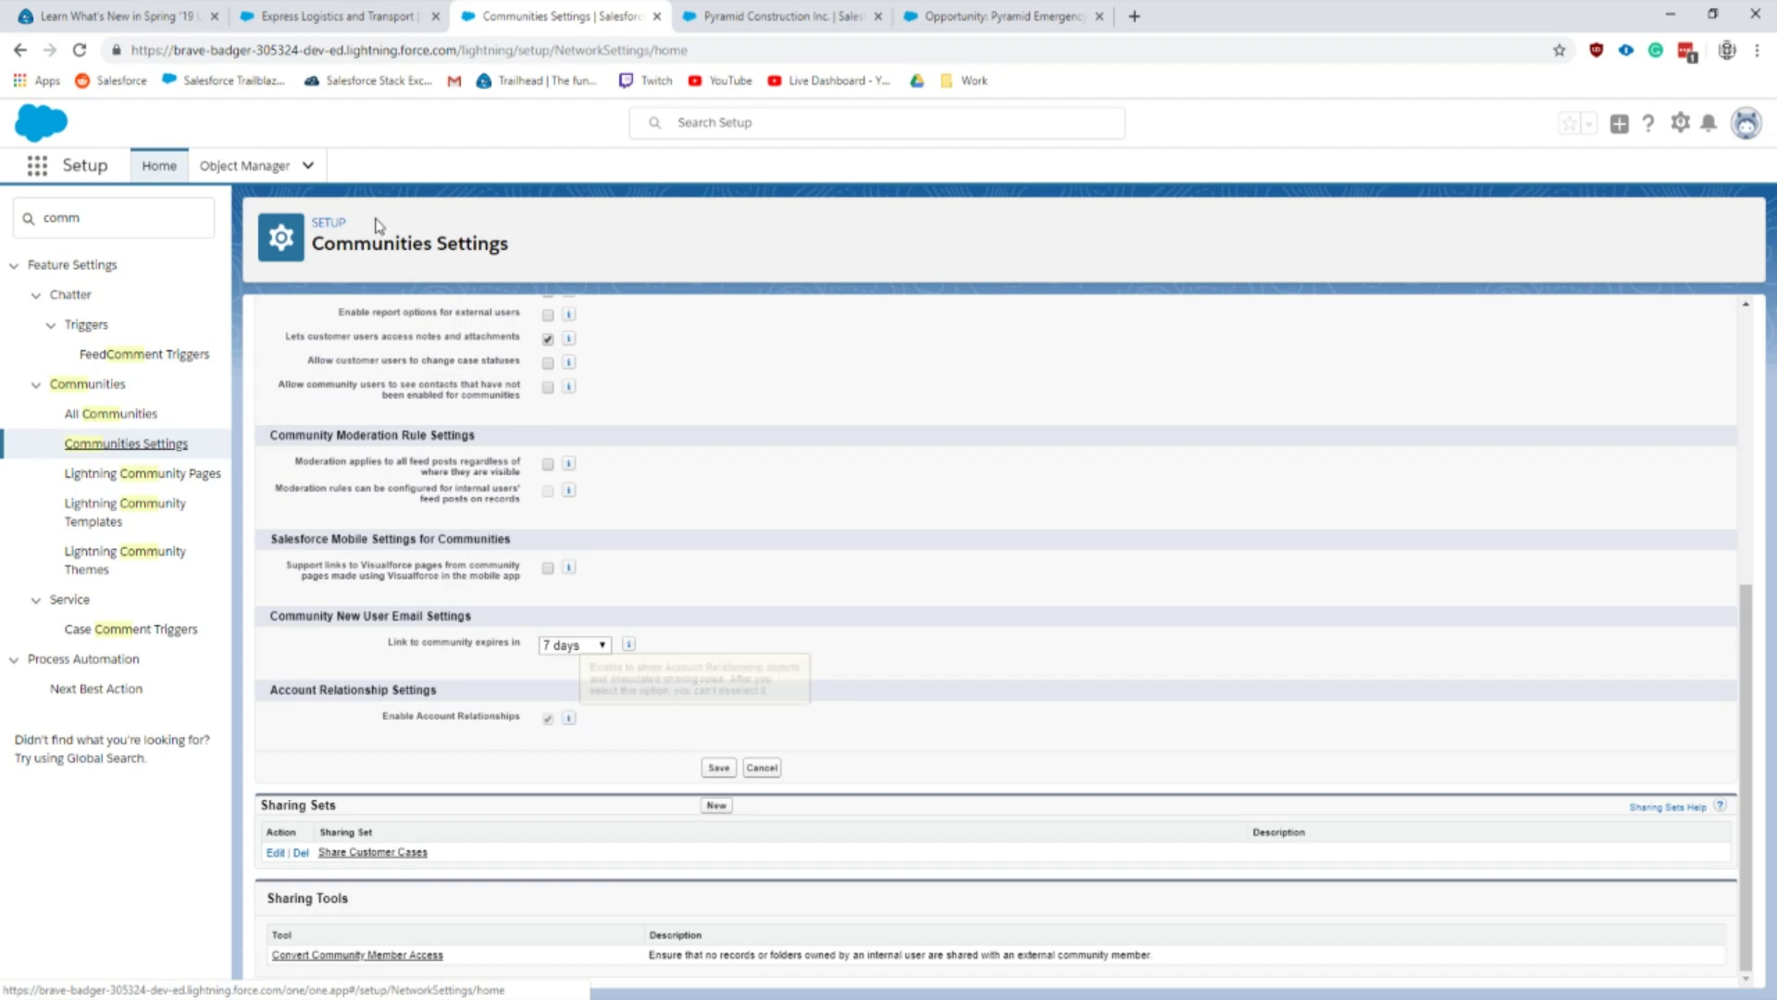
Step: Open Account Relationship's Account Relationship Type field and review its picklist values, System Integrator through Supplier
left_click(227, 185)
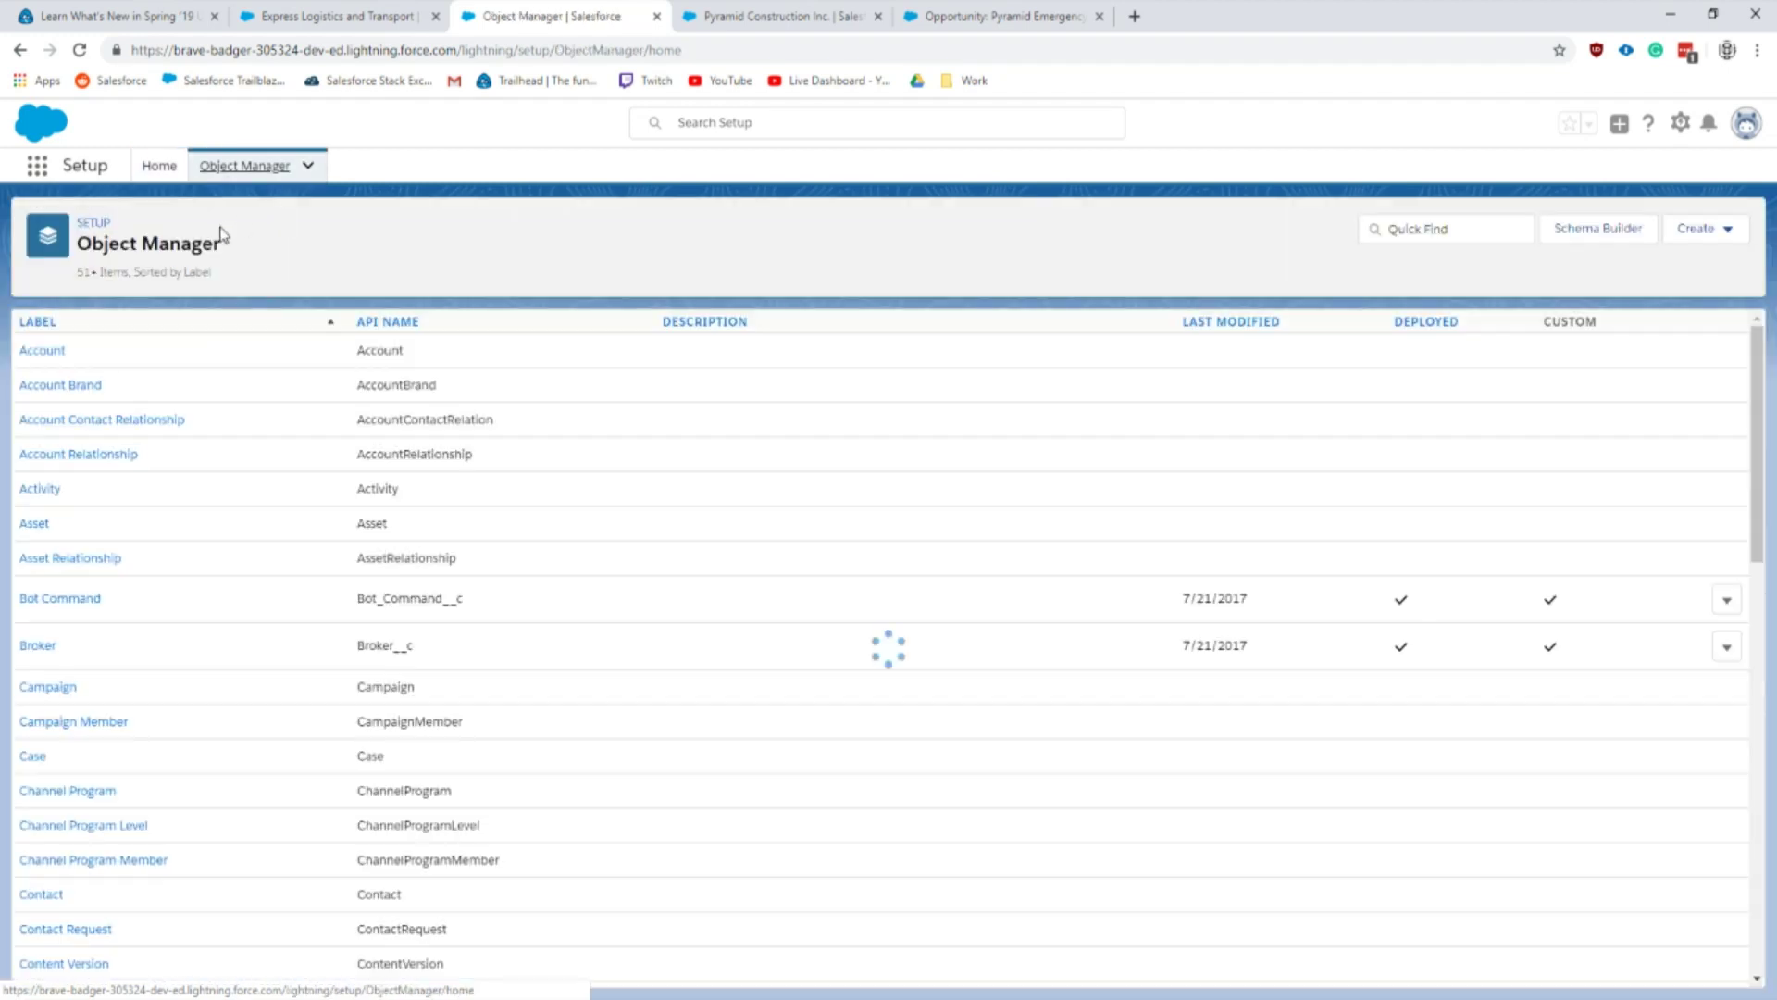
left_click(53, 462)
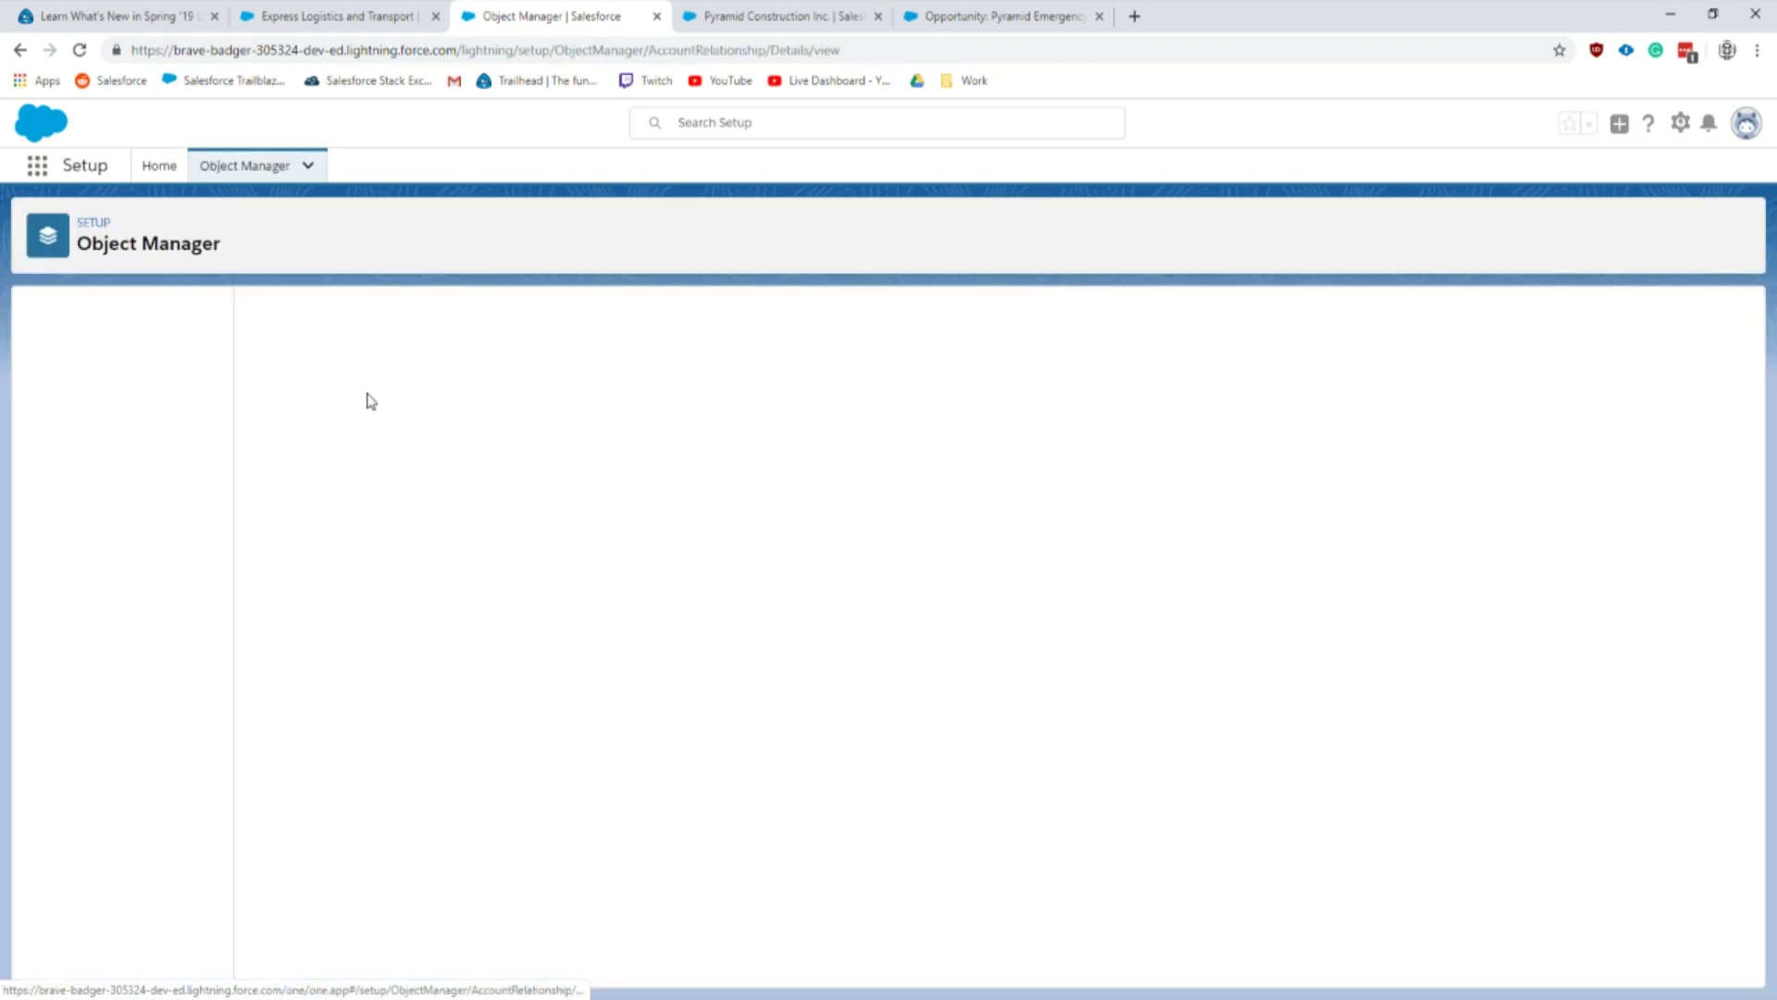
left_click(168, 357)
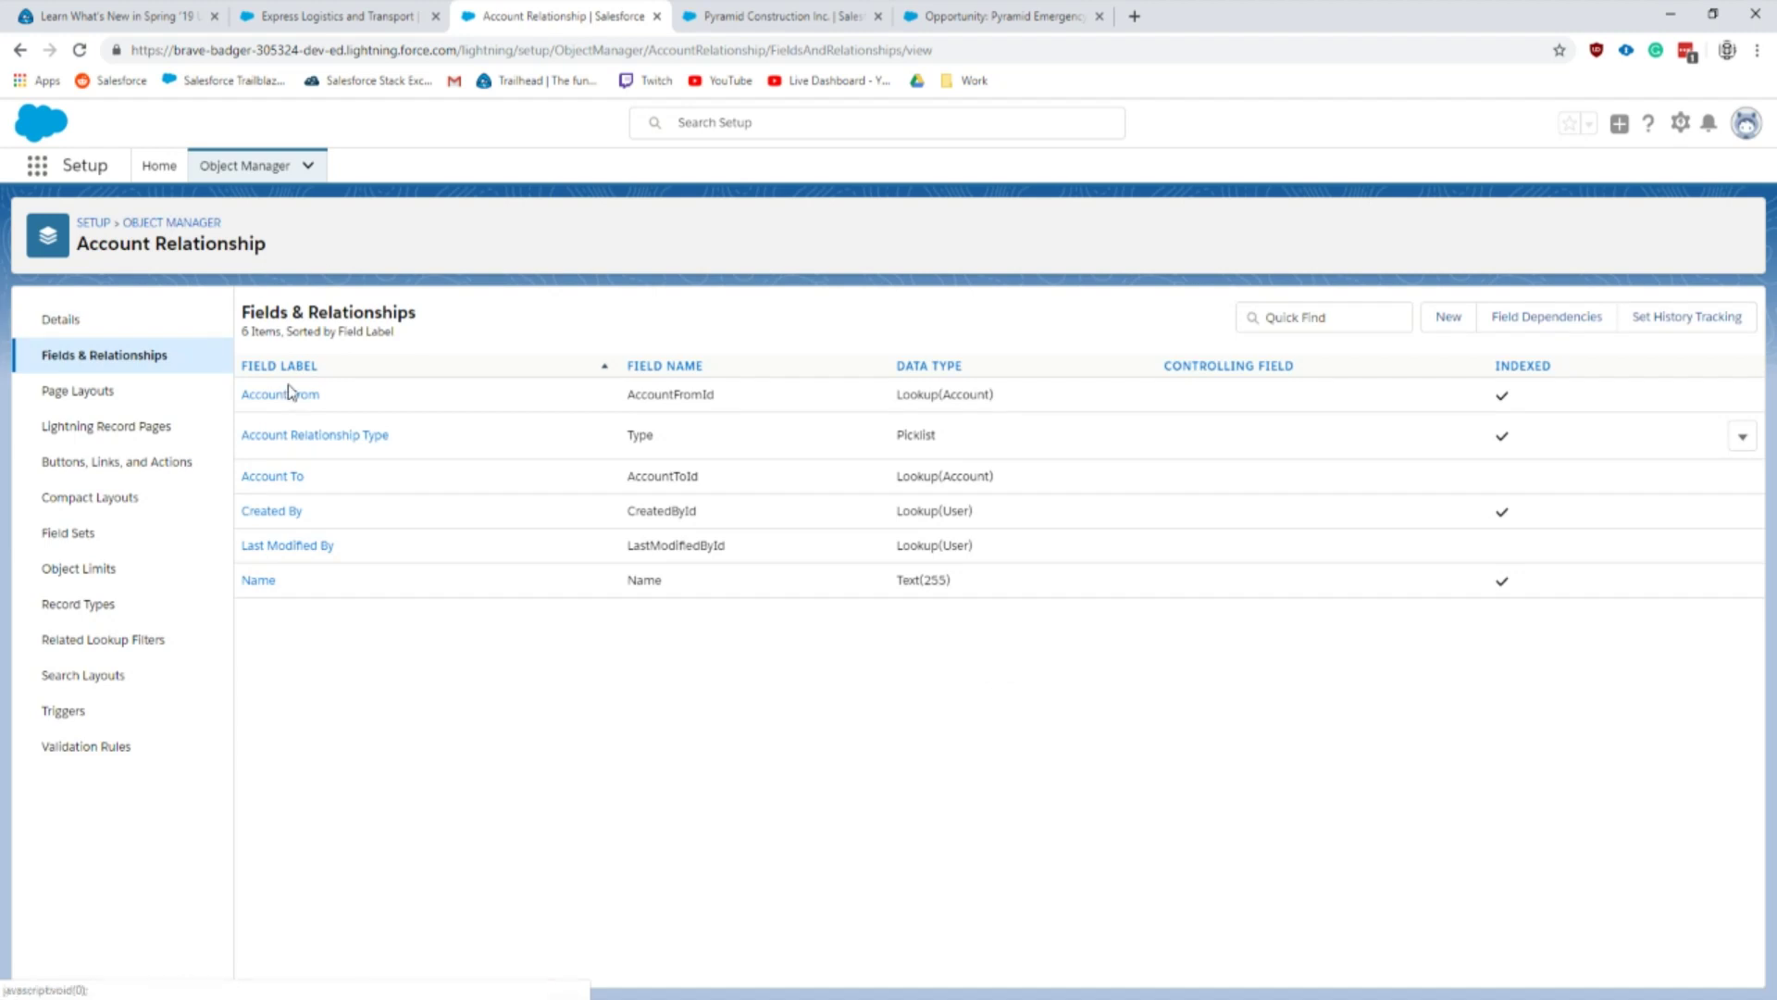
left_click(257, 449)
scroll(389, 500, "down", 2)
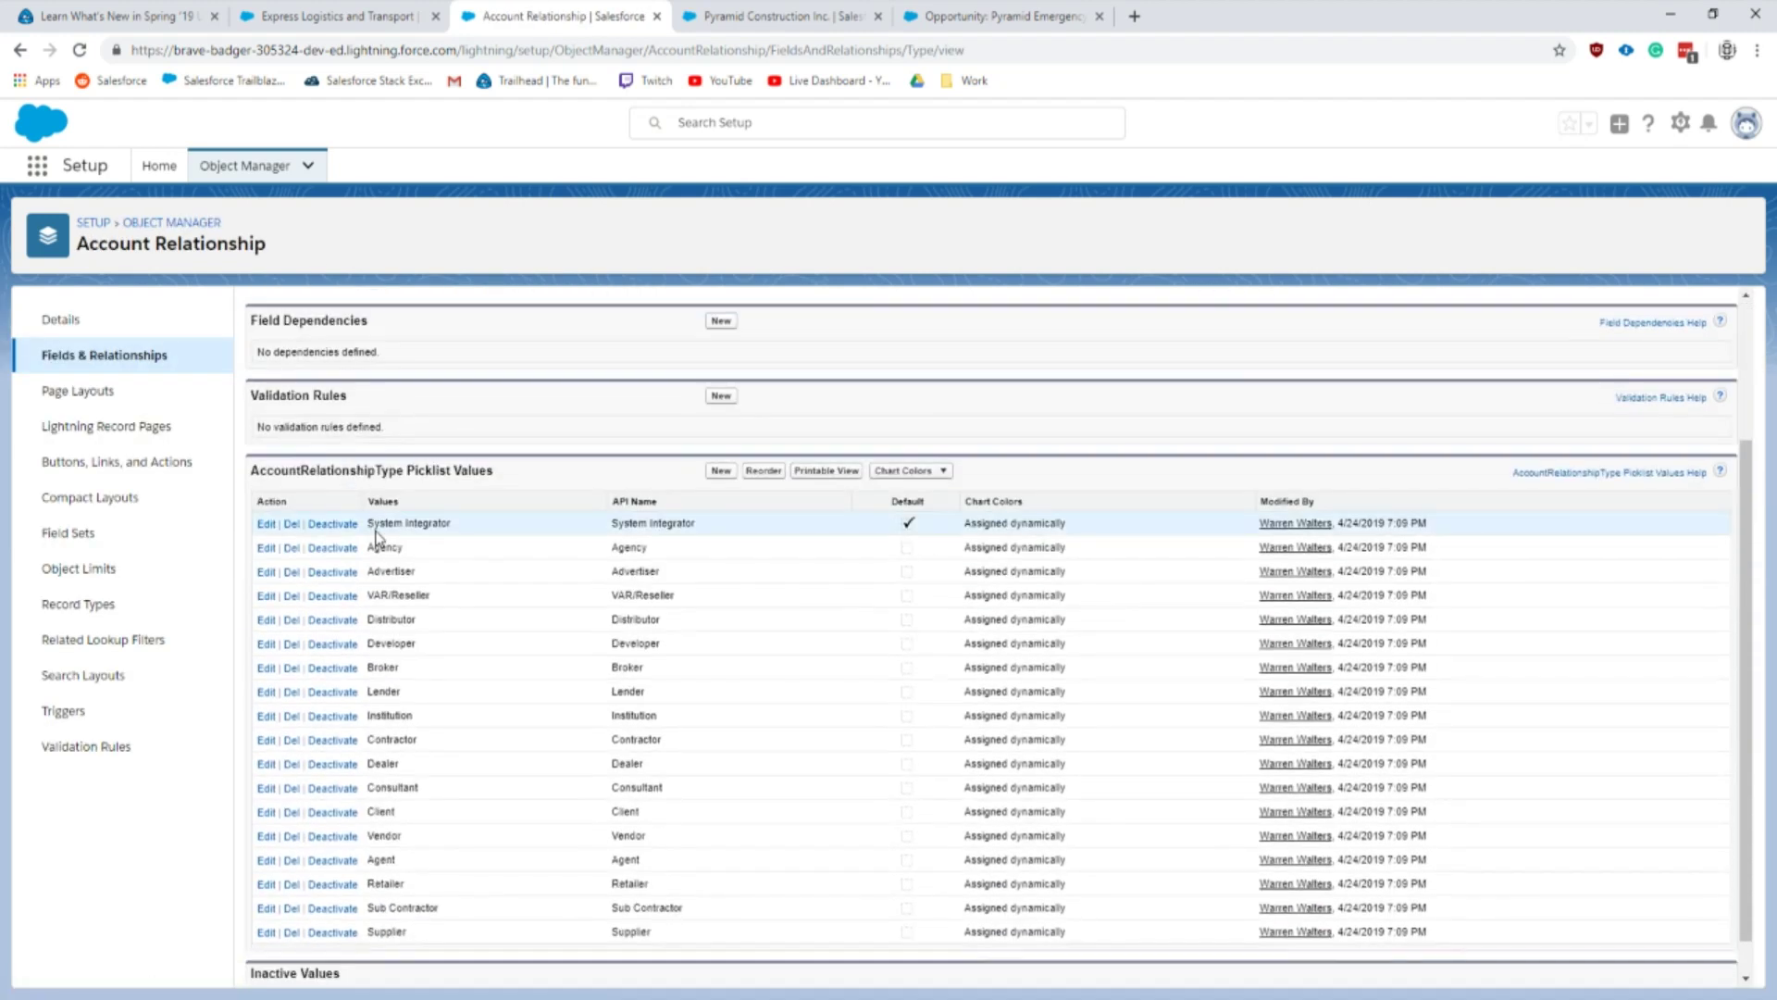
left_click_drag(377, 537, 482, 898)
left_click(481, 898)
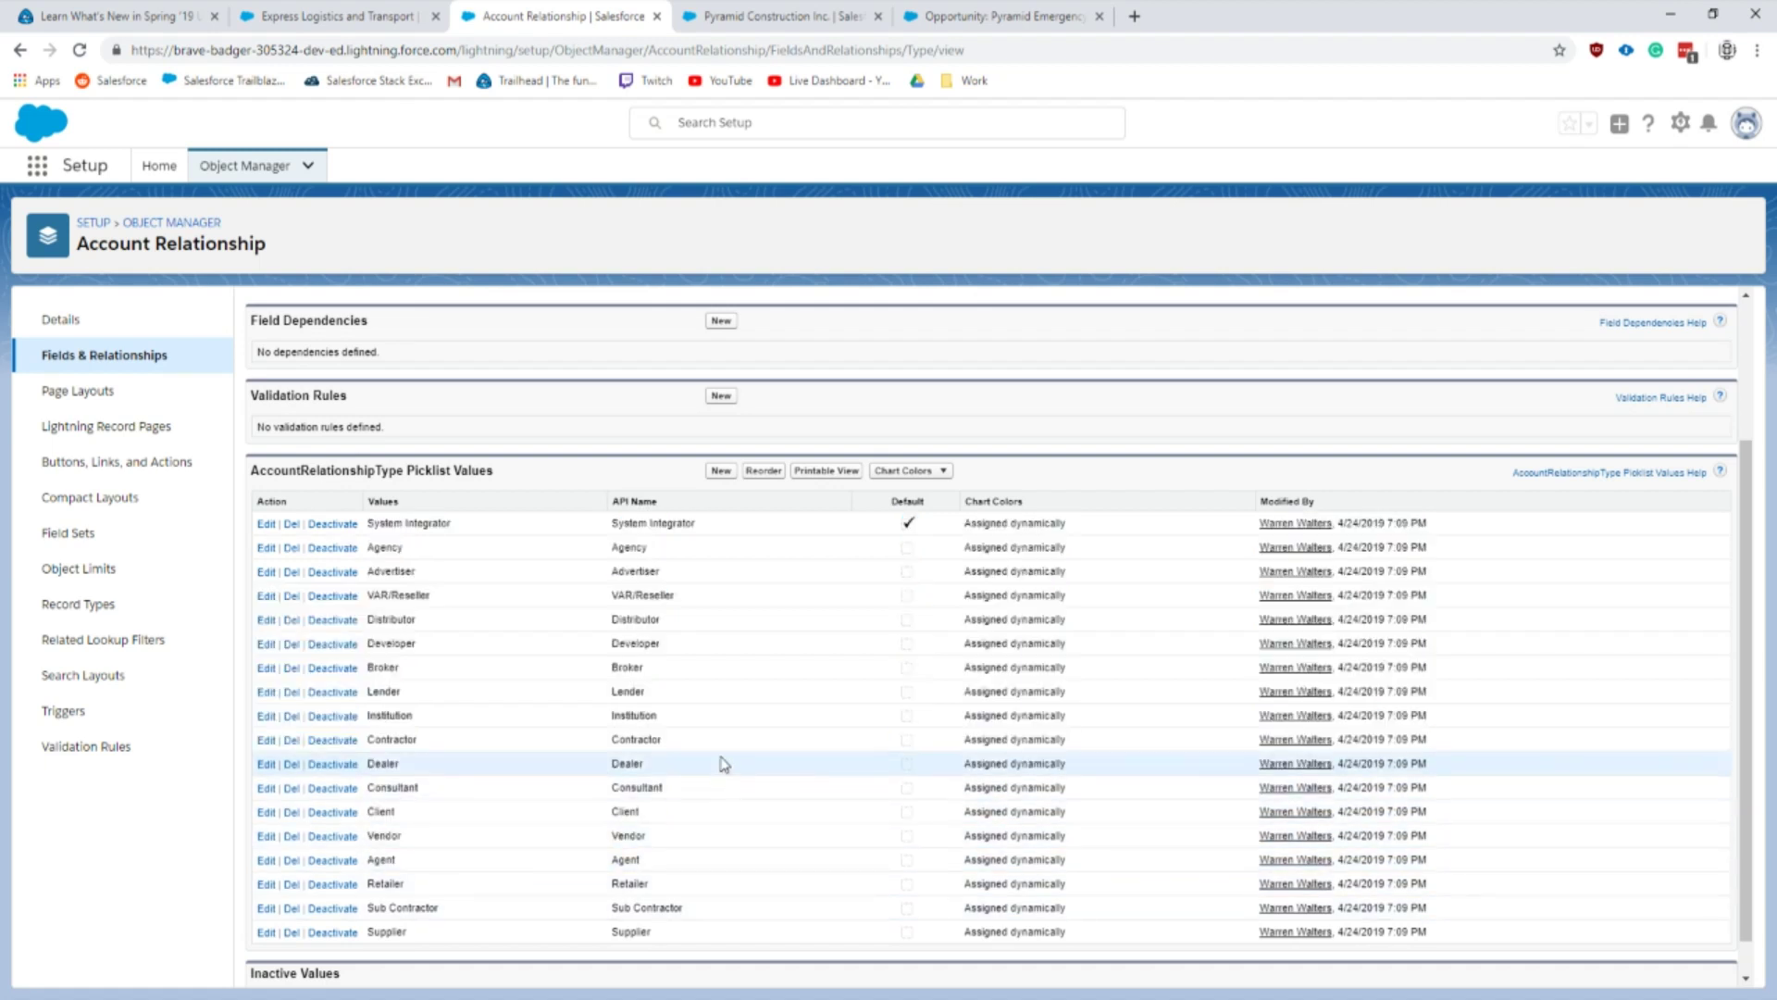
scroll(774, 528, "up", 2)
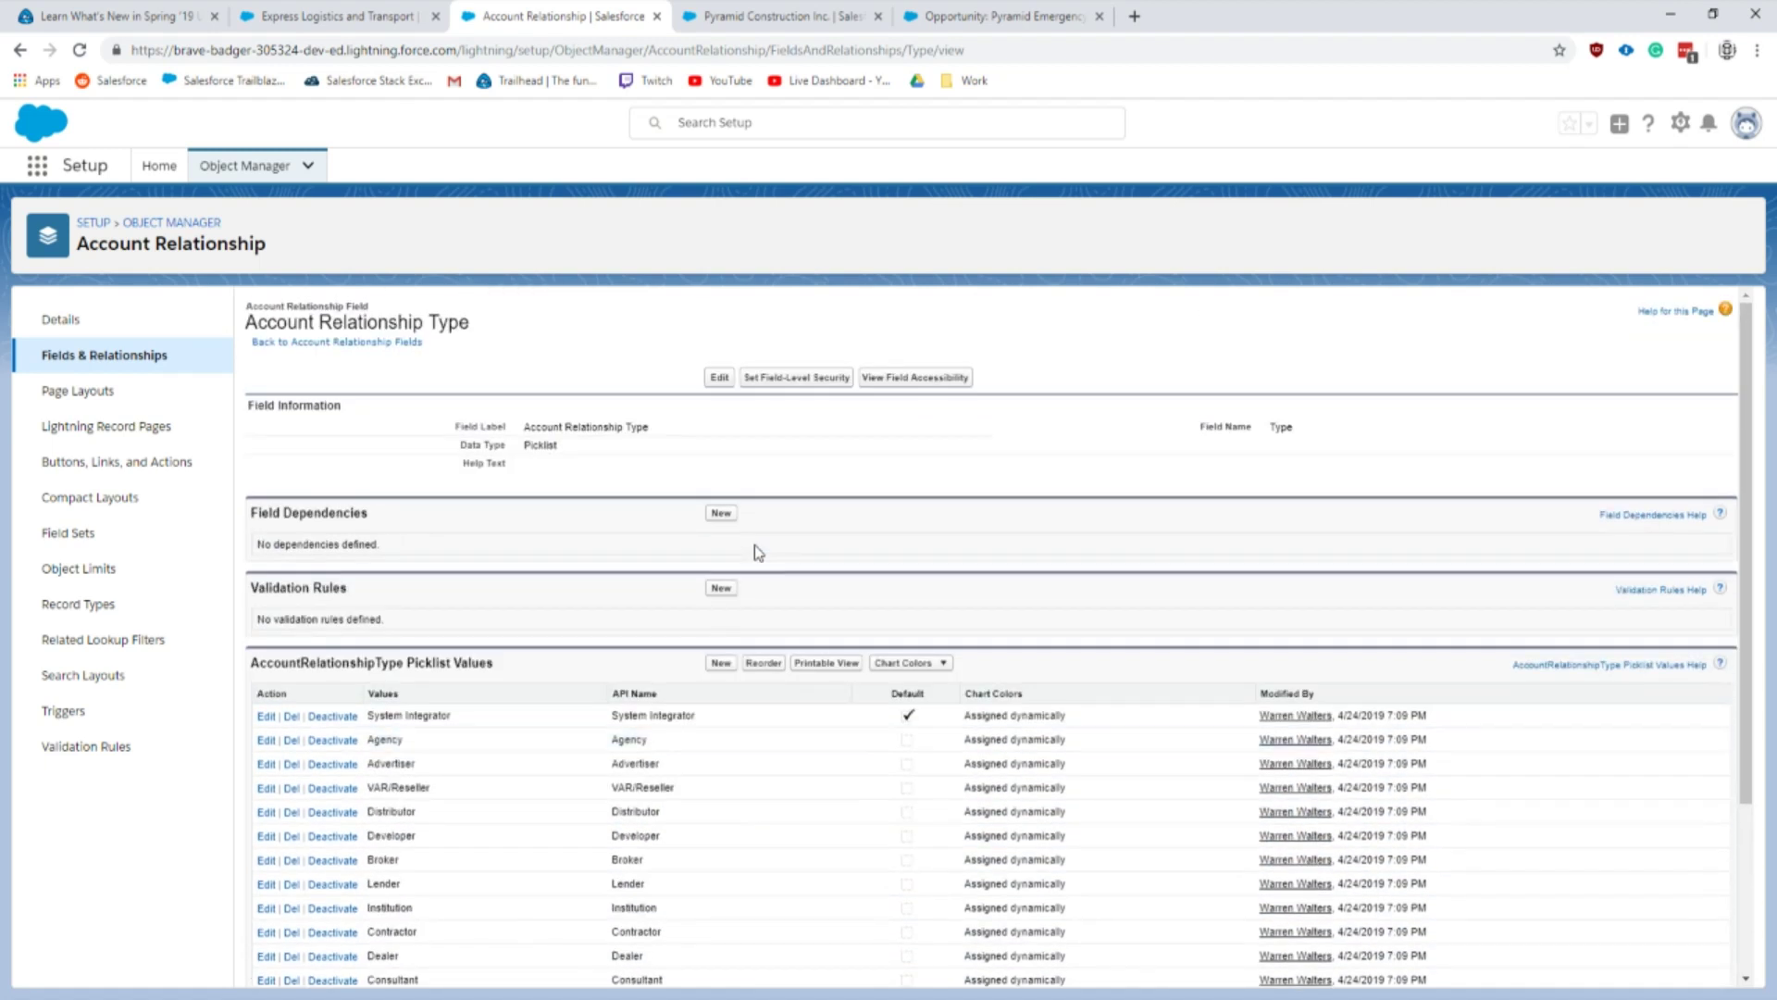
Step: Search Setup for 'sharing' and open Account Relationship Data Sharing Rule Settings listing Dealer, Share Opportunities, System Integrator
left_click(159, 166)
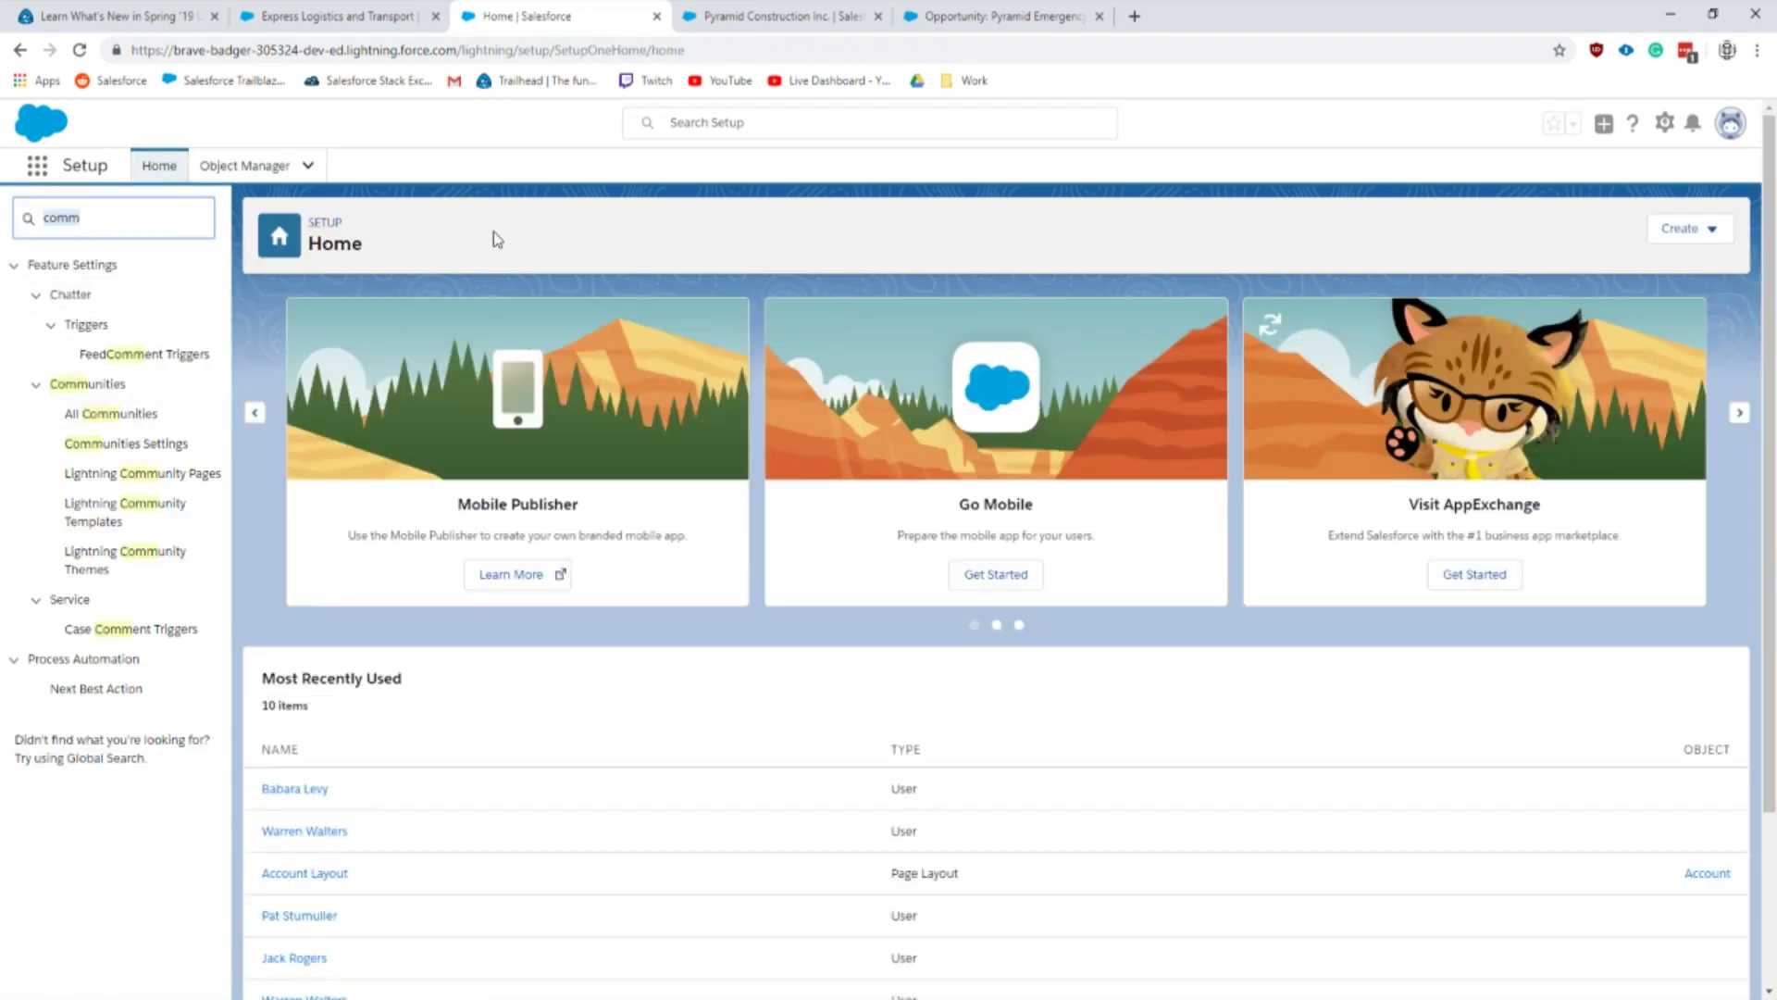
type("sh")
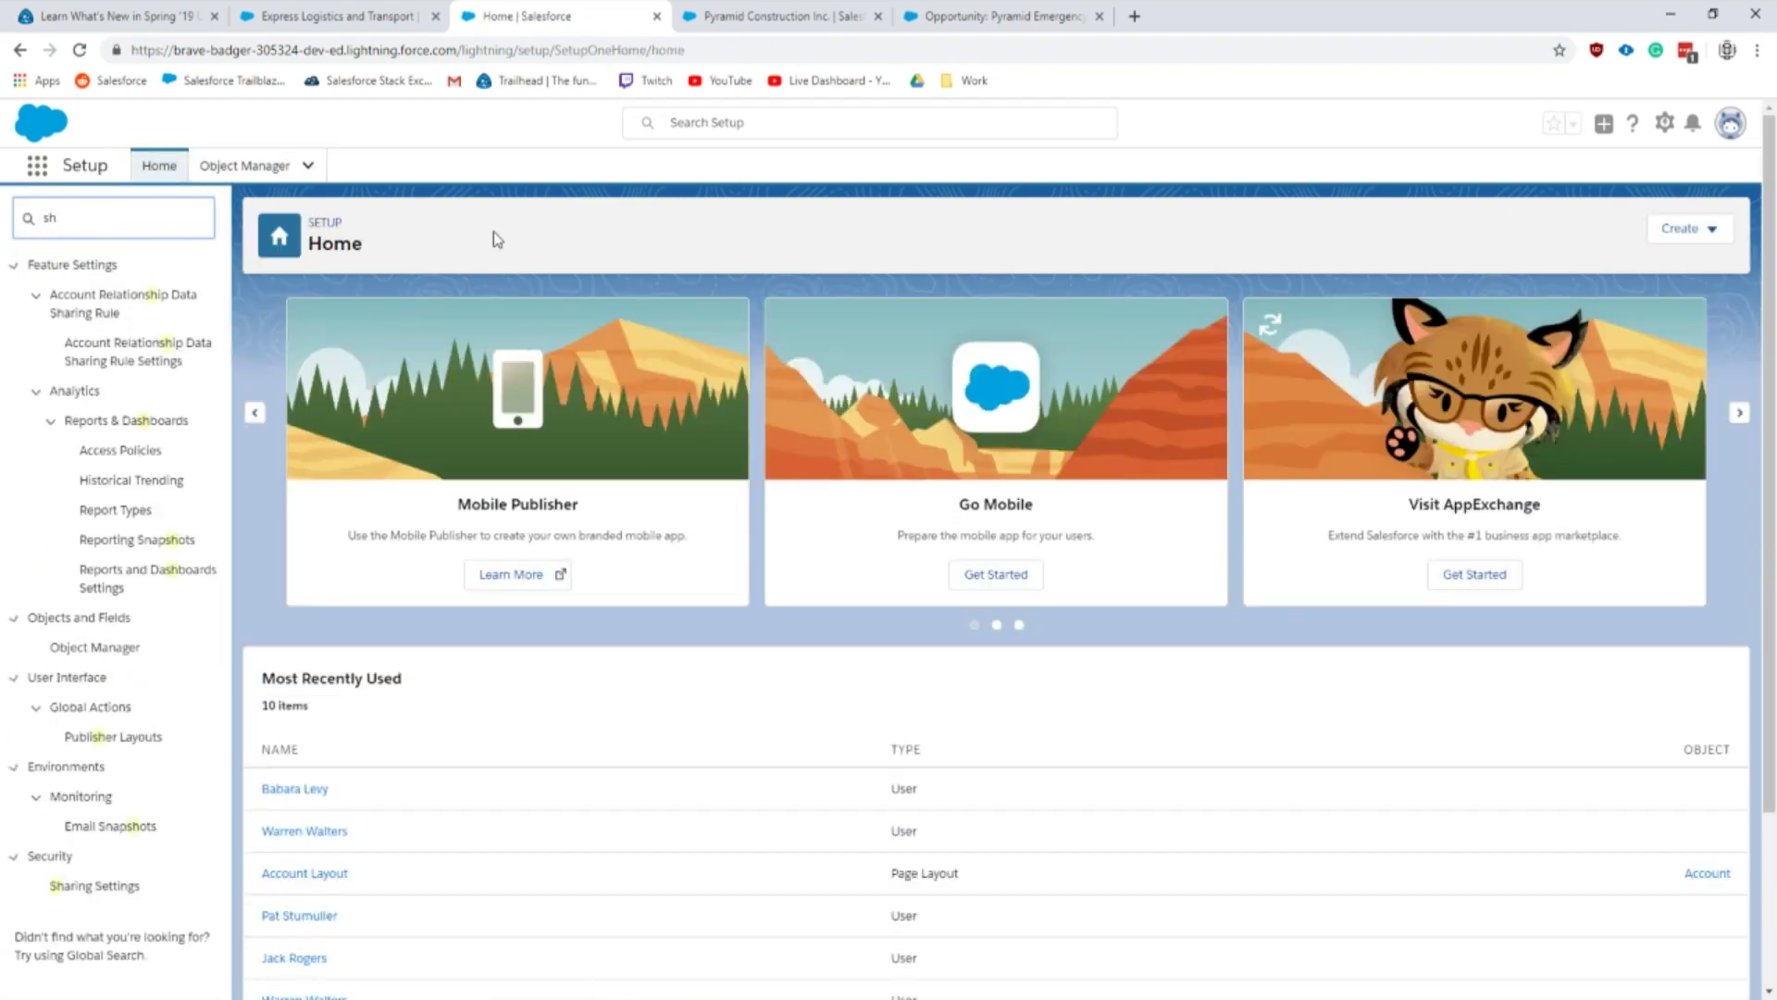
type("aring")
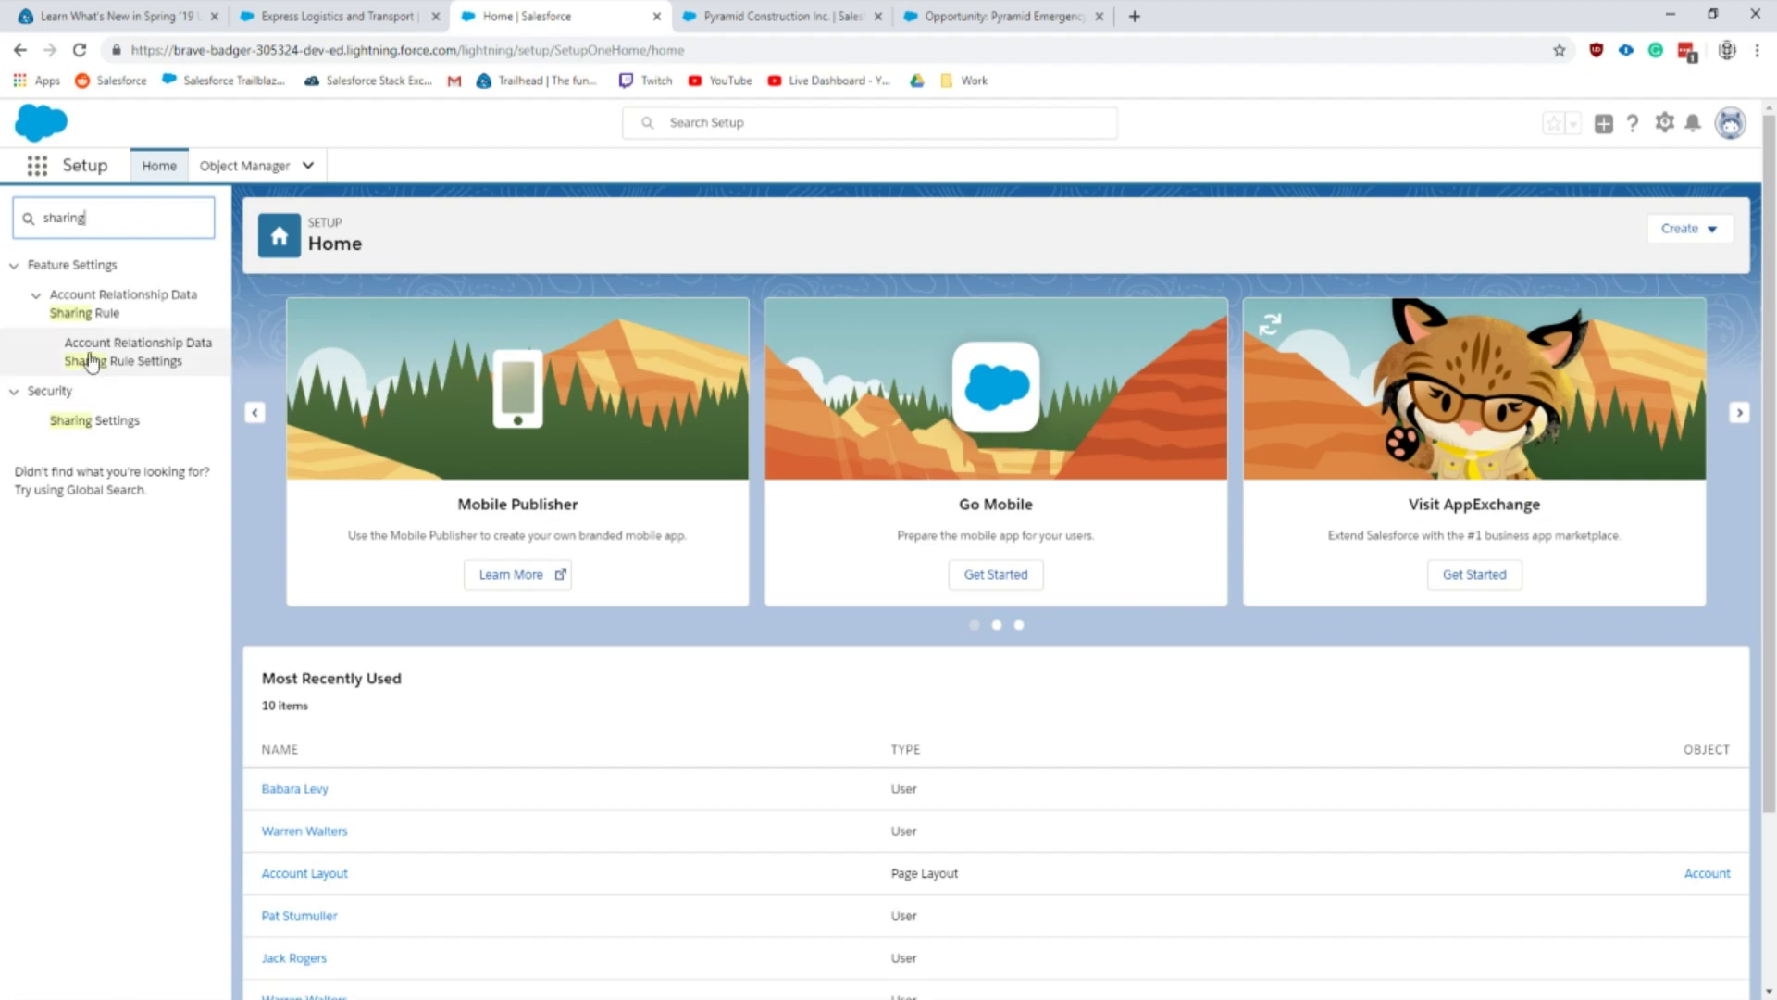
left_click(178, 370)
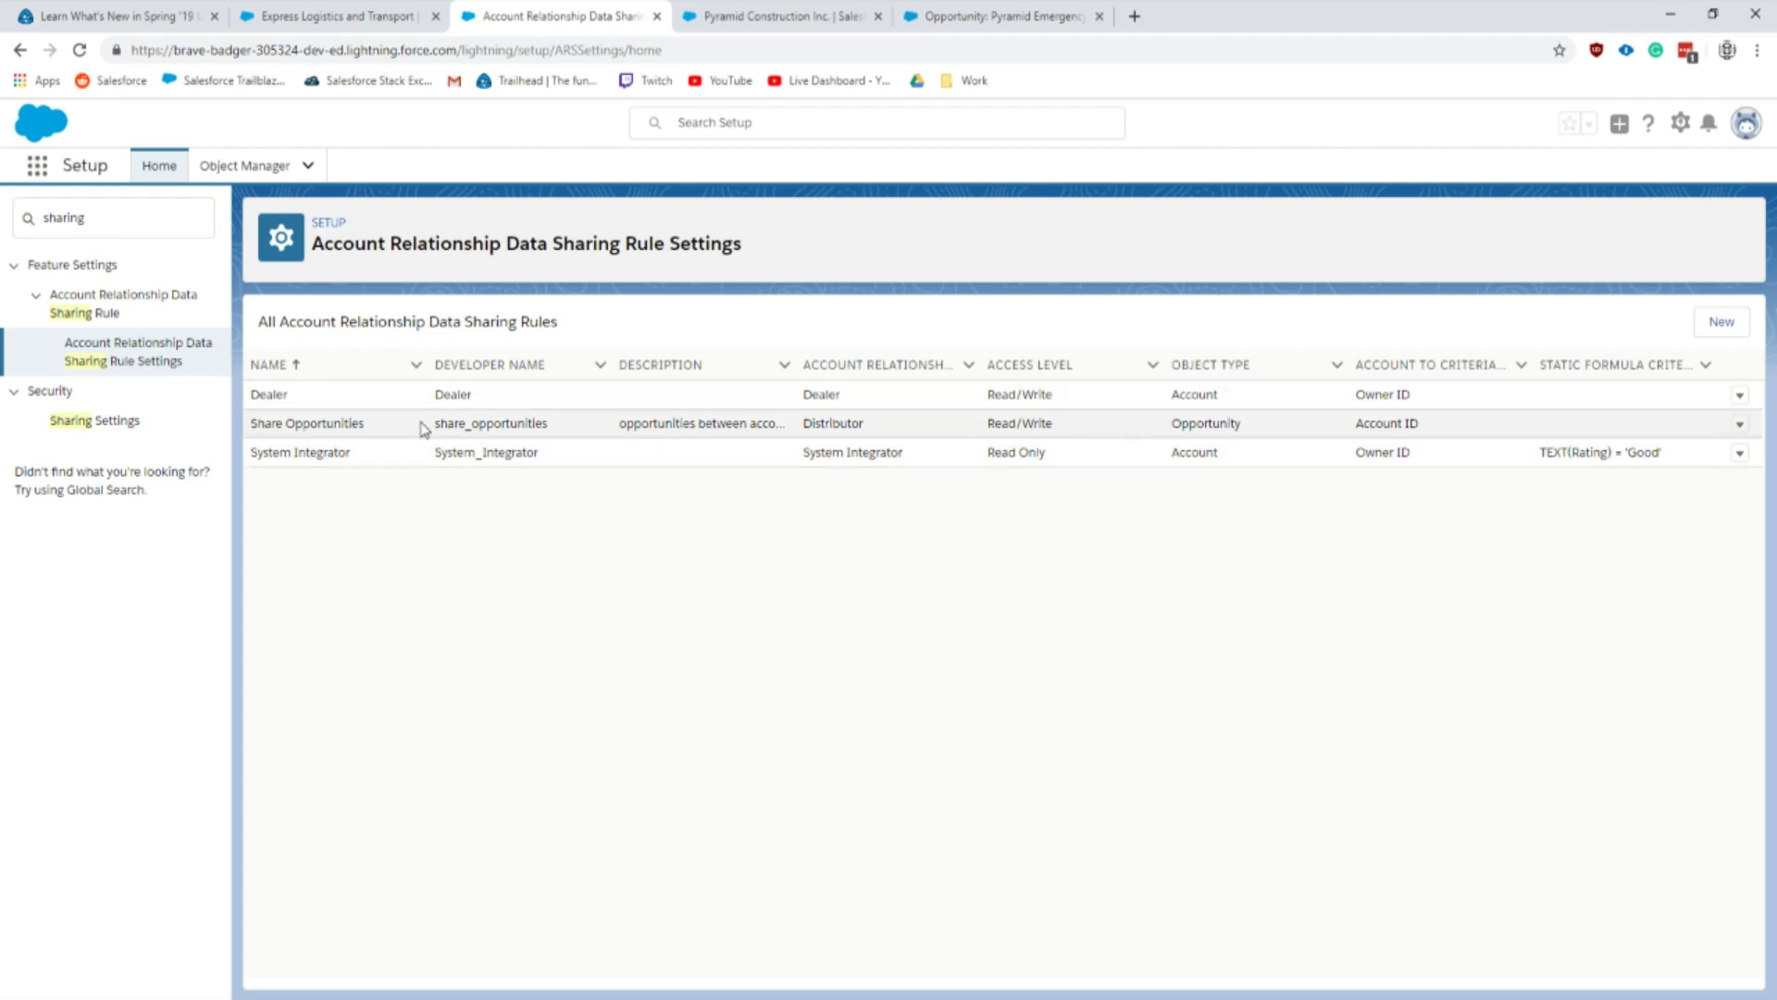
left_click_drag(420, 425, 717, 441)
left_click(630, 428)
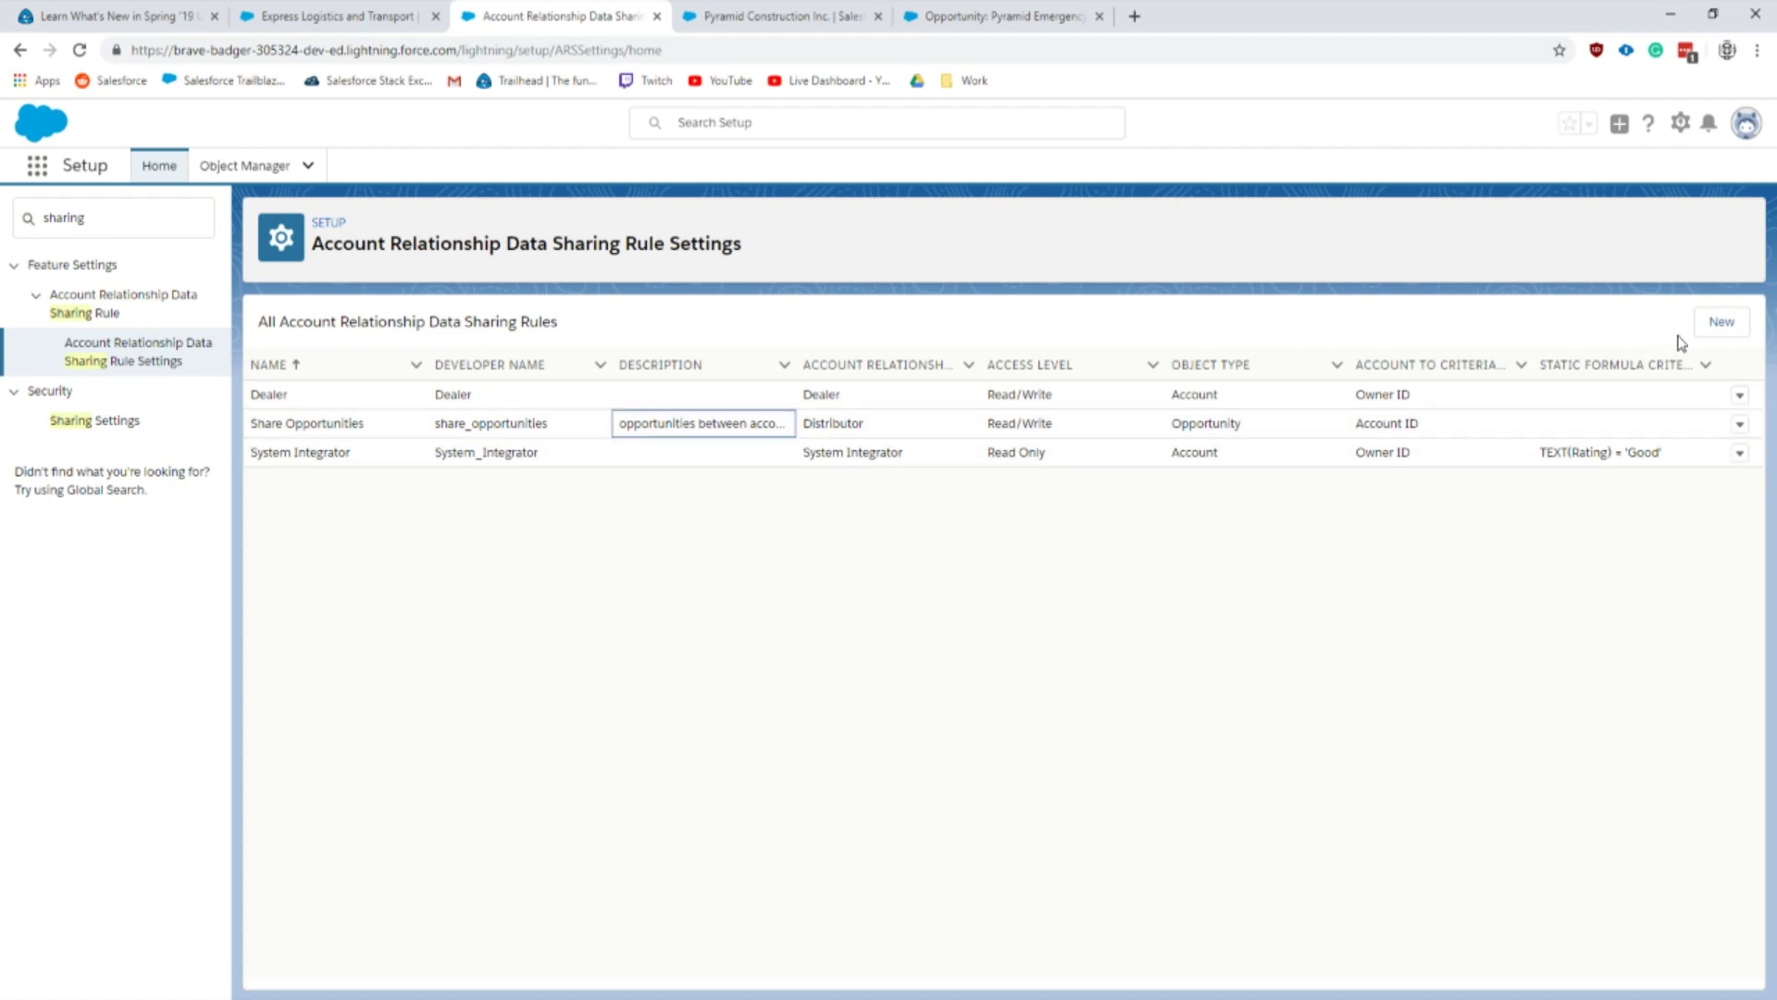
Step: View the Share Opportunities rule's details (Distributor, Read/Write access), then close them
left_click(1738, 428)
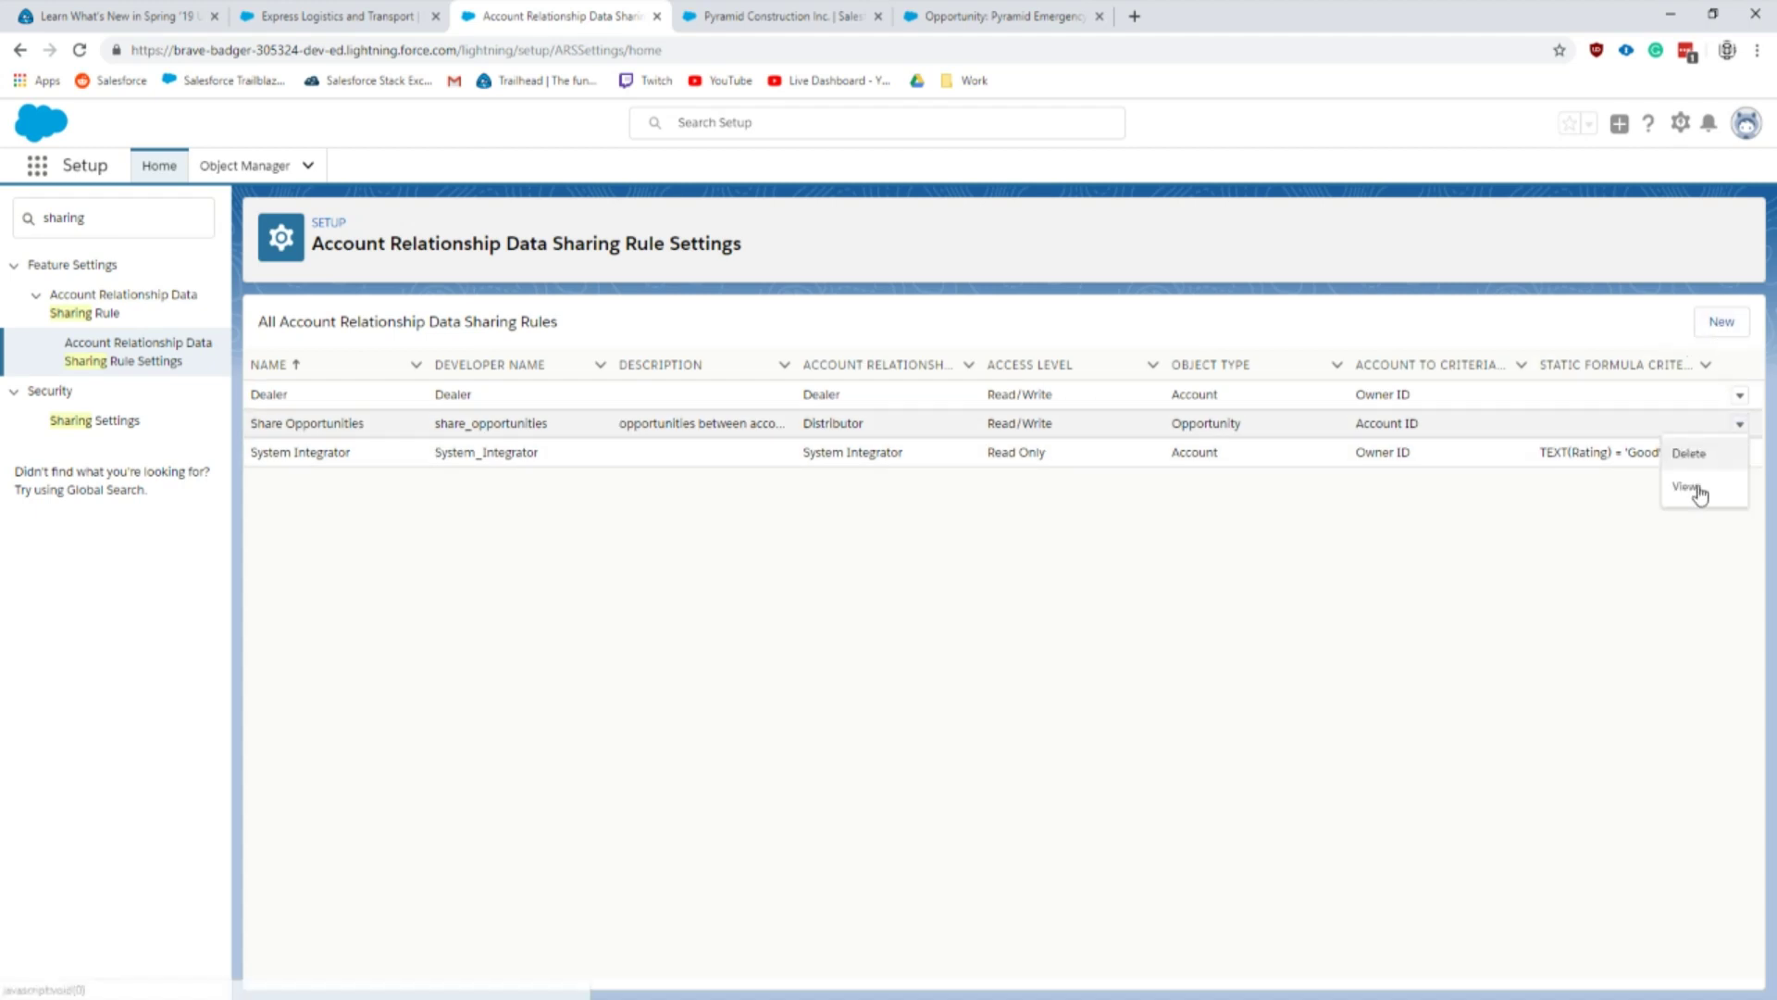
left_click(1697, 491)
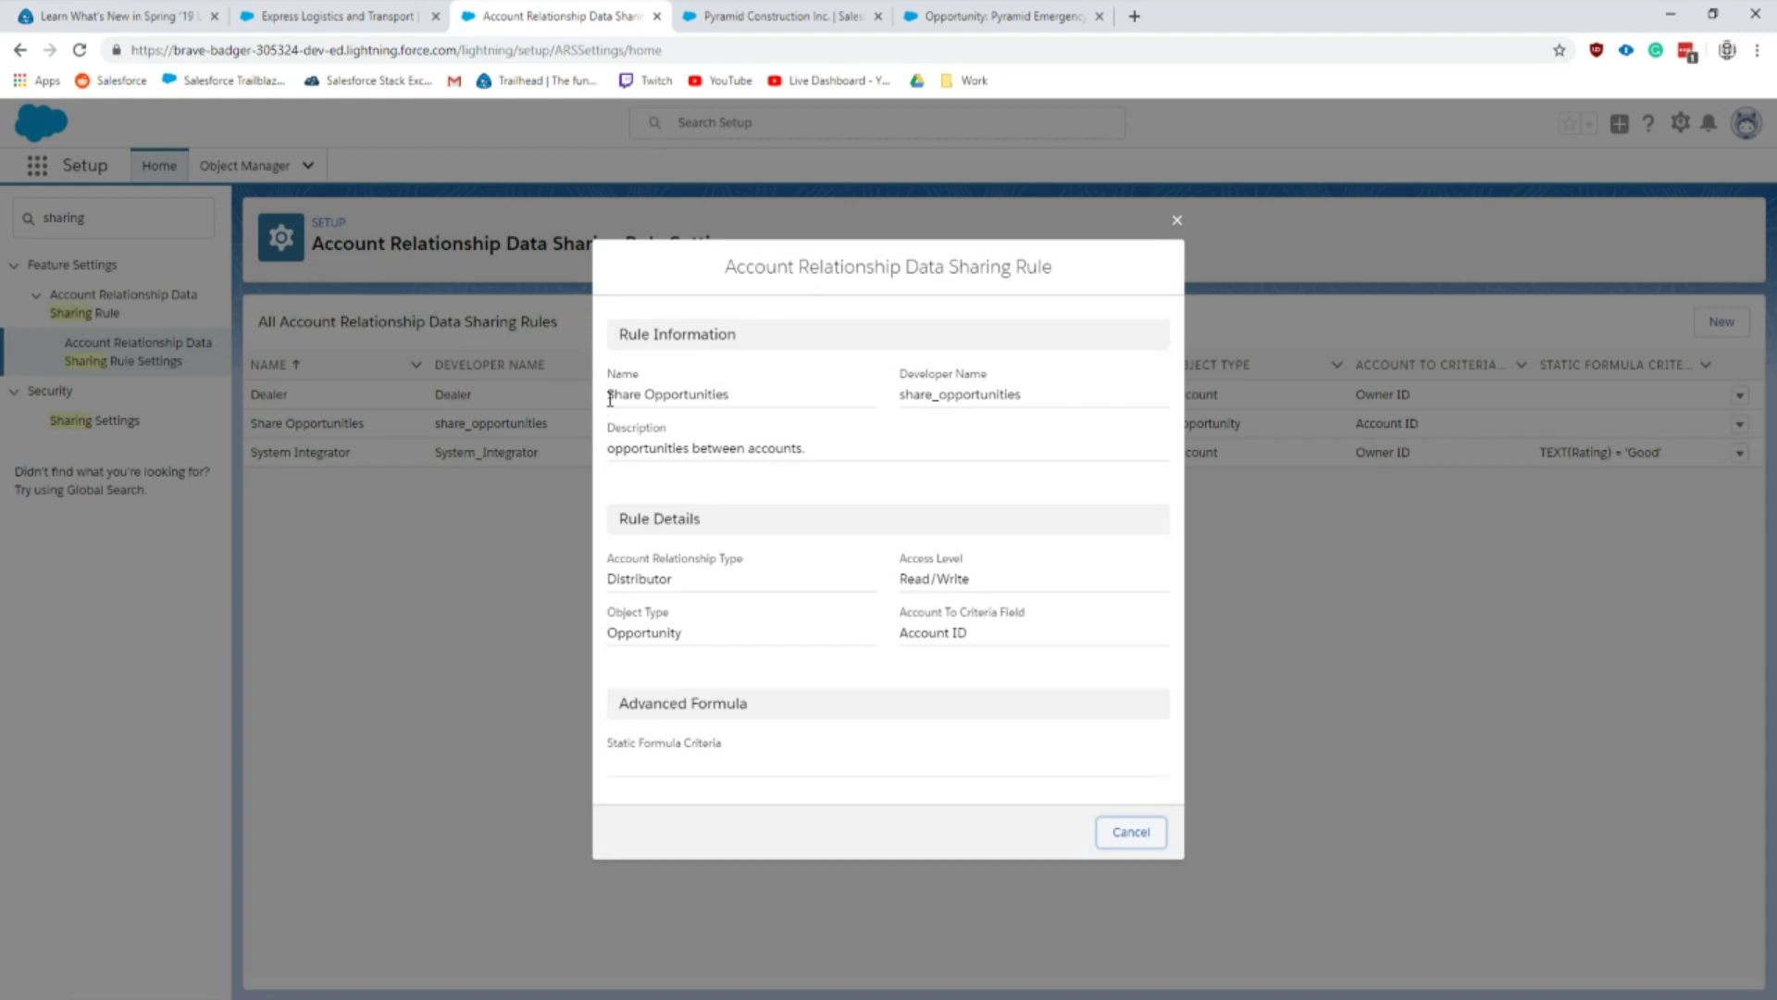
left_click_drag(610, 400, 718, 404)
left_click(926, 500)
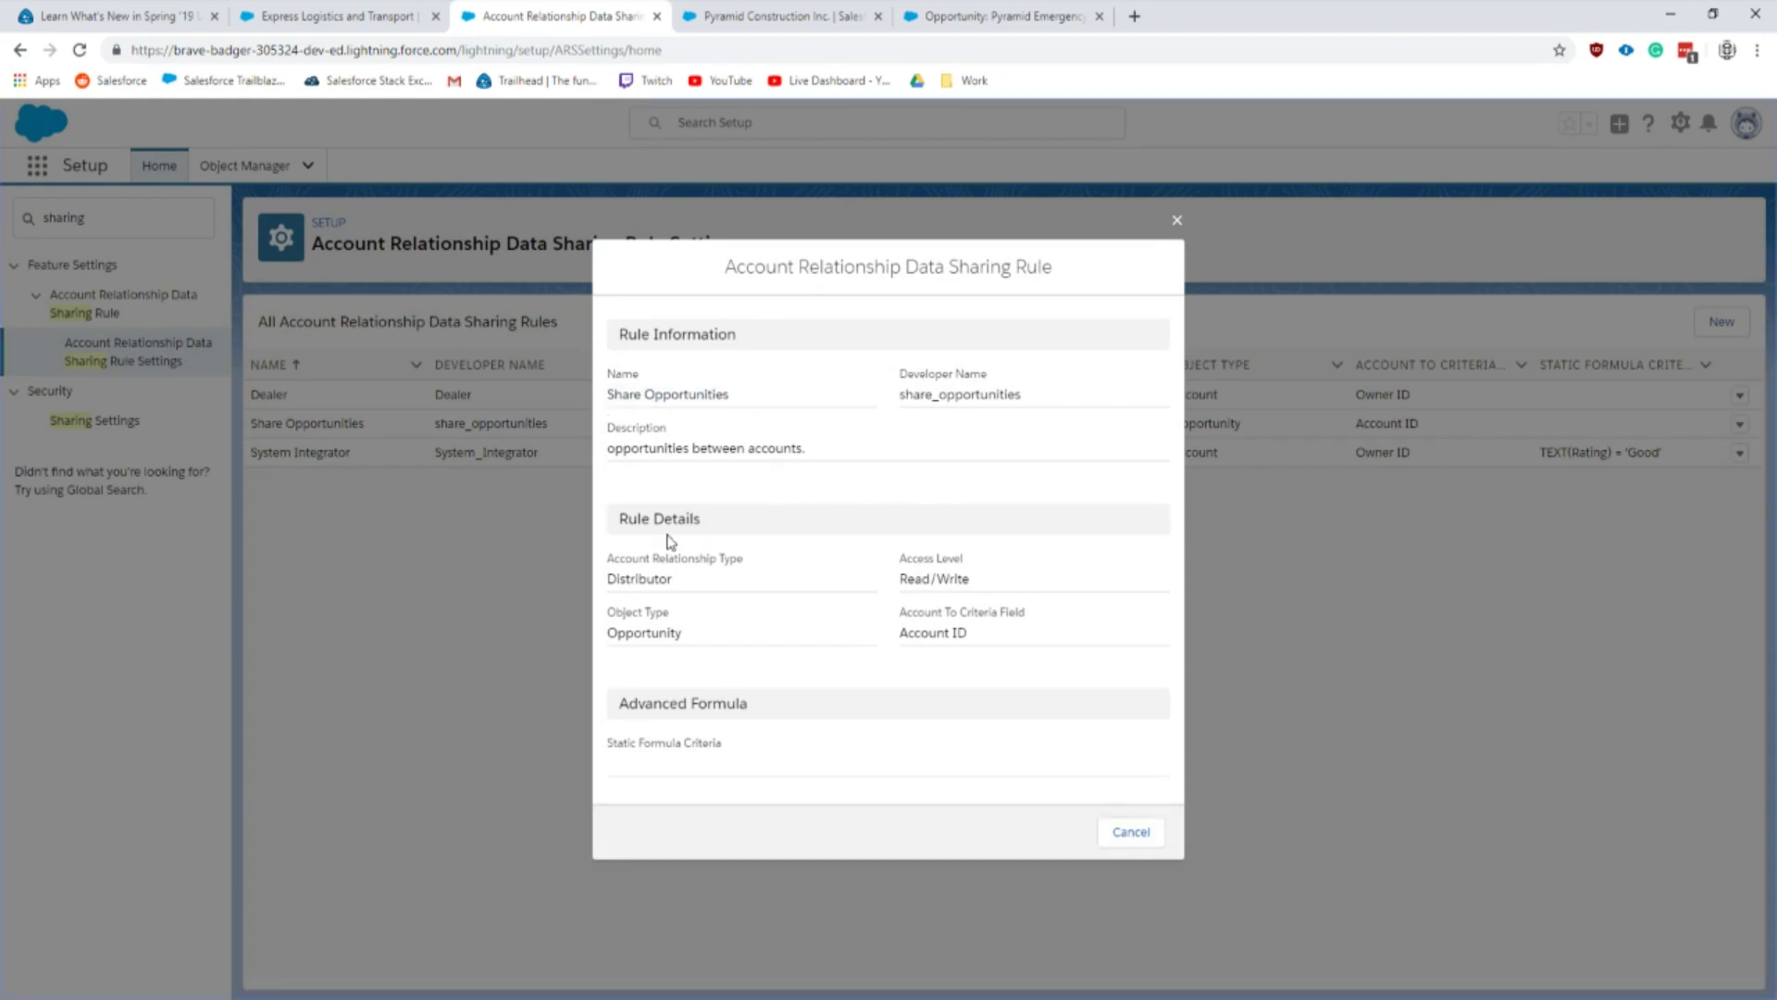
left_click_drag(613, 580, 661, 580)
left_click_drag(905, 580, 989, 584)
left_click(1039, 645)
left_click(1177, 220)
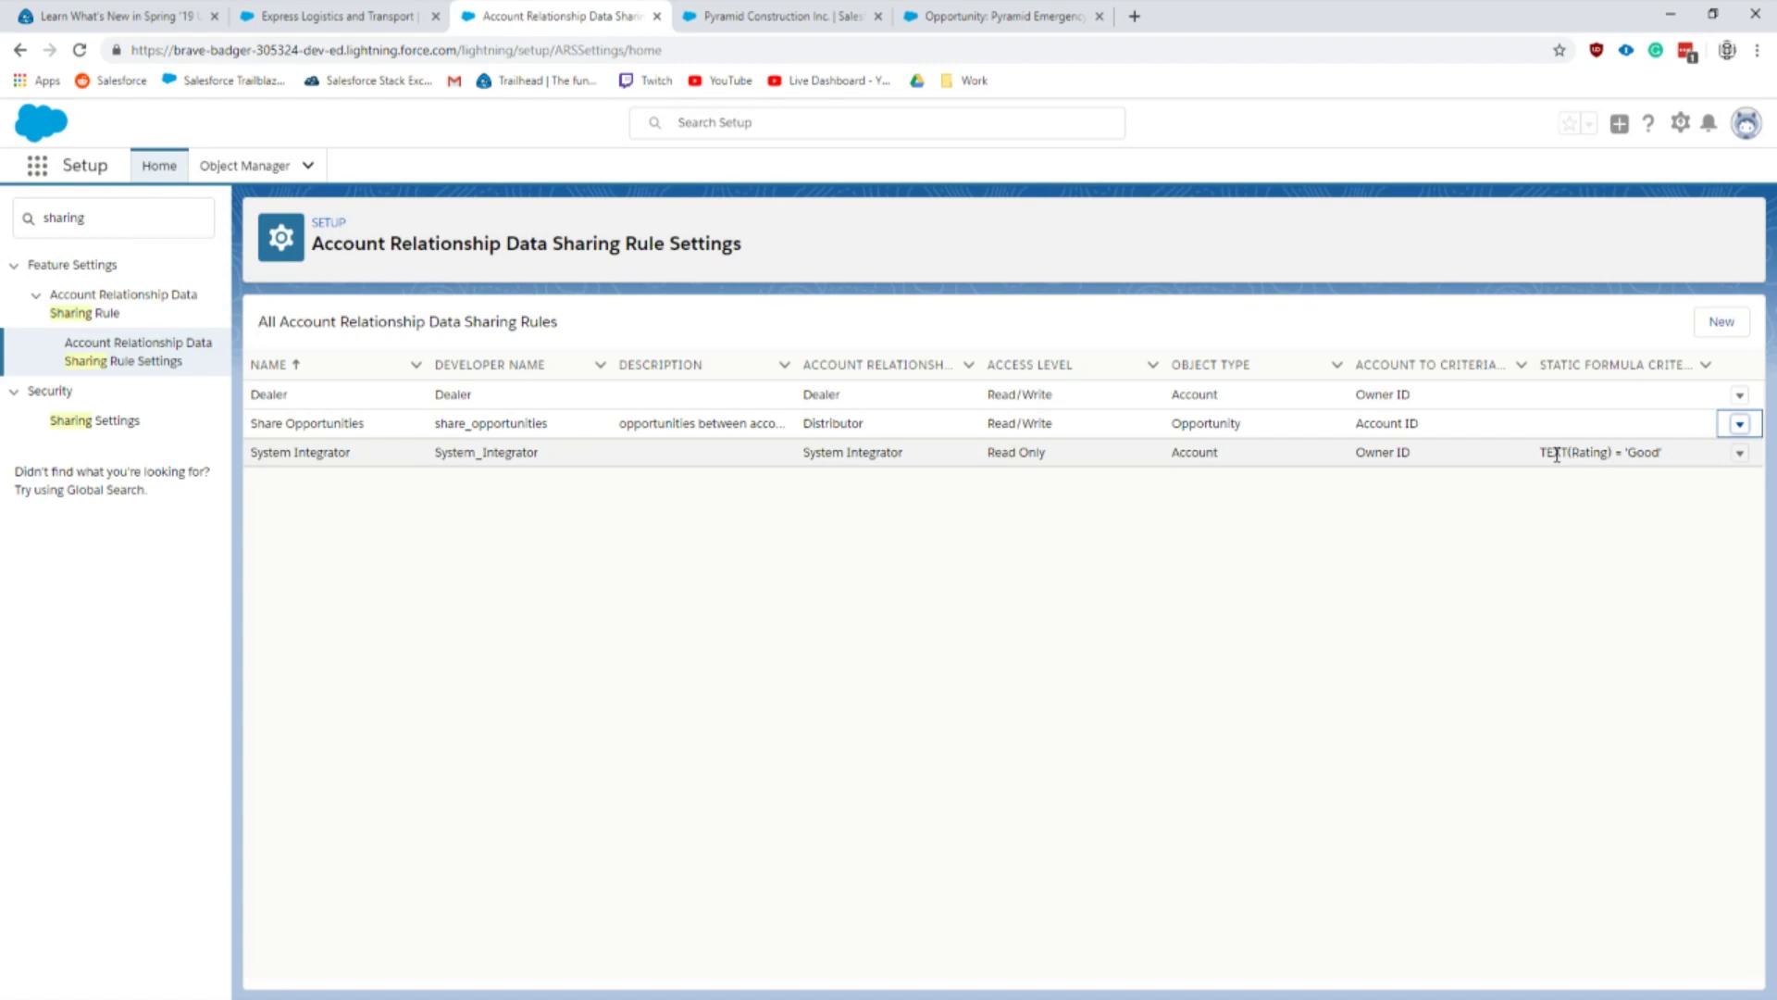
left_click_drag(1551, 454, 1644, 472)
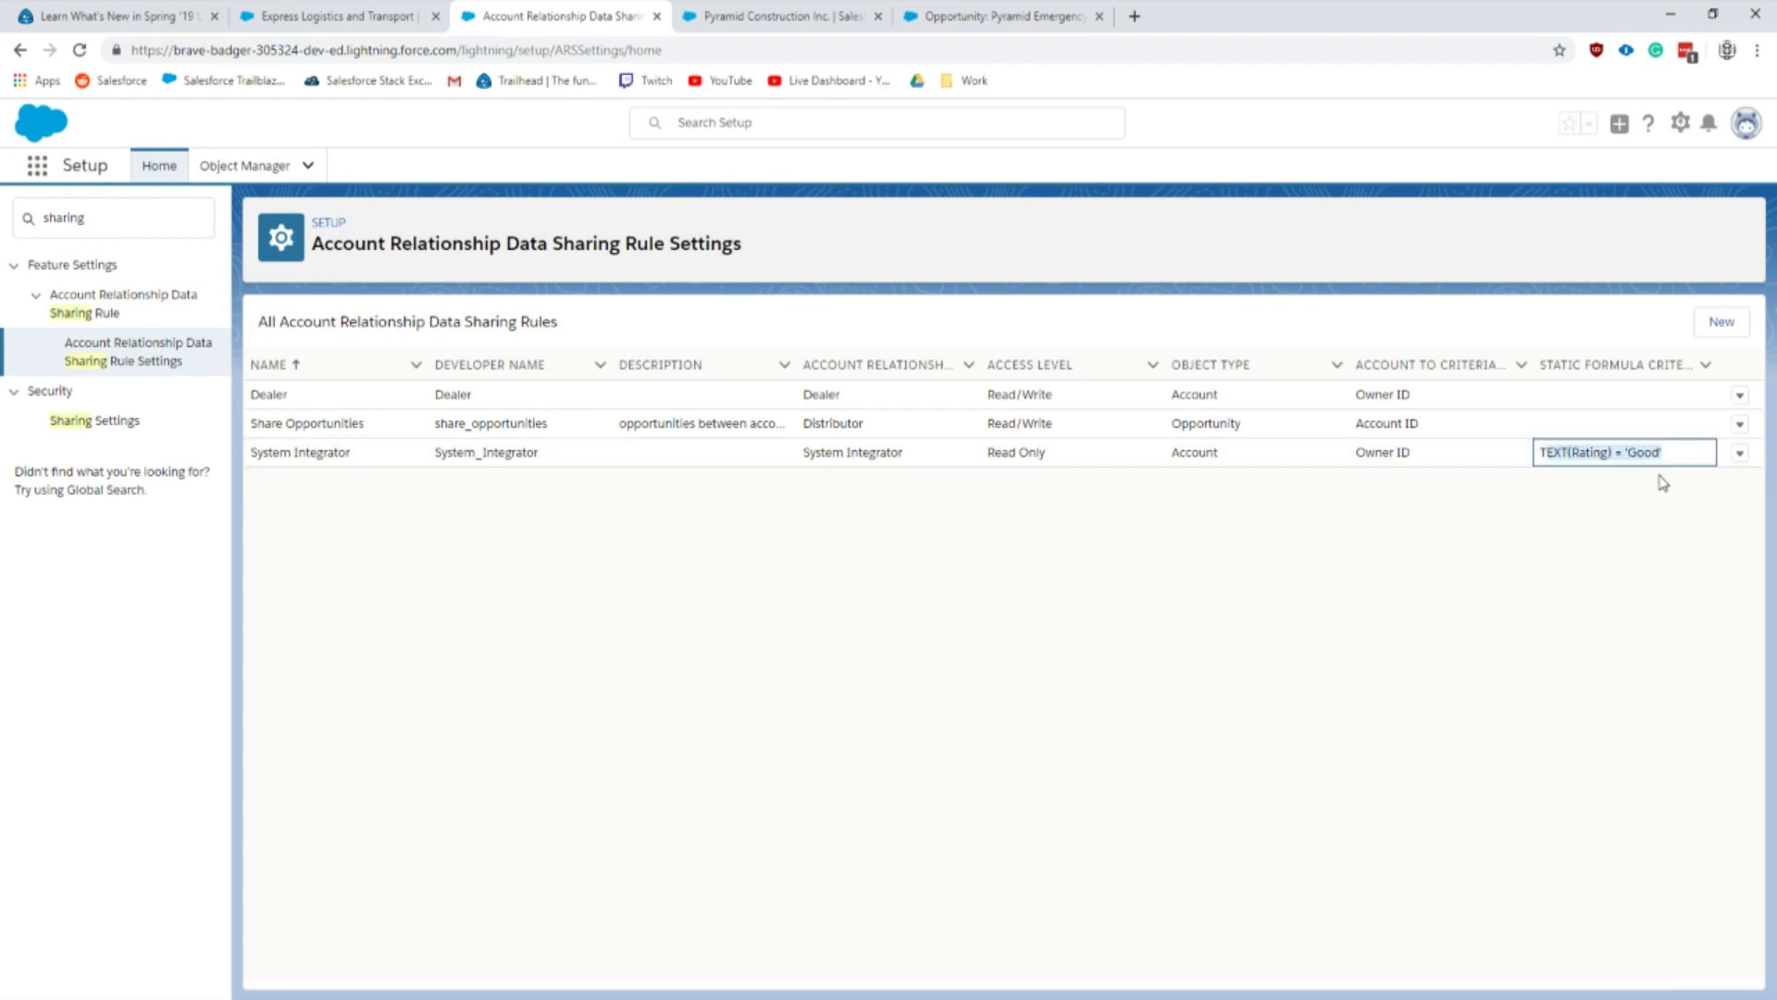
Step: Look over the new sharing rule form's formula fields, cancel it, and return to Trailhead
left_click(1714, 326)
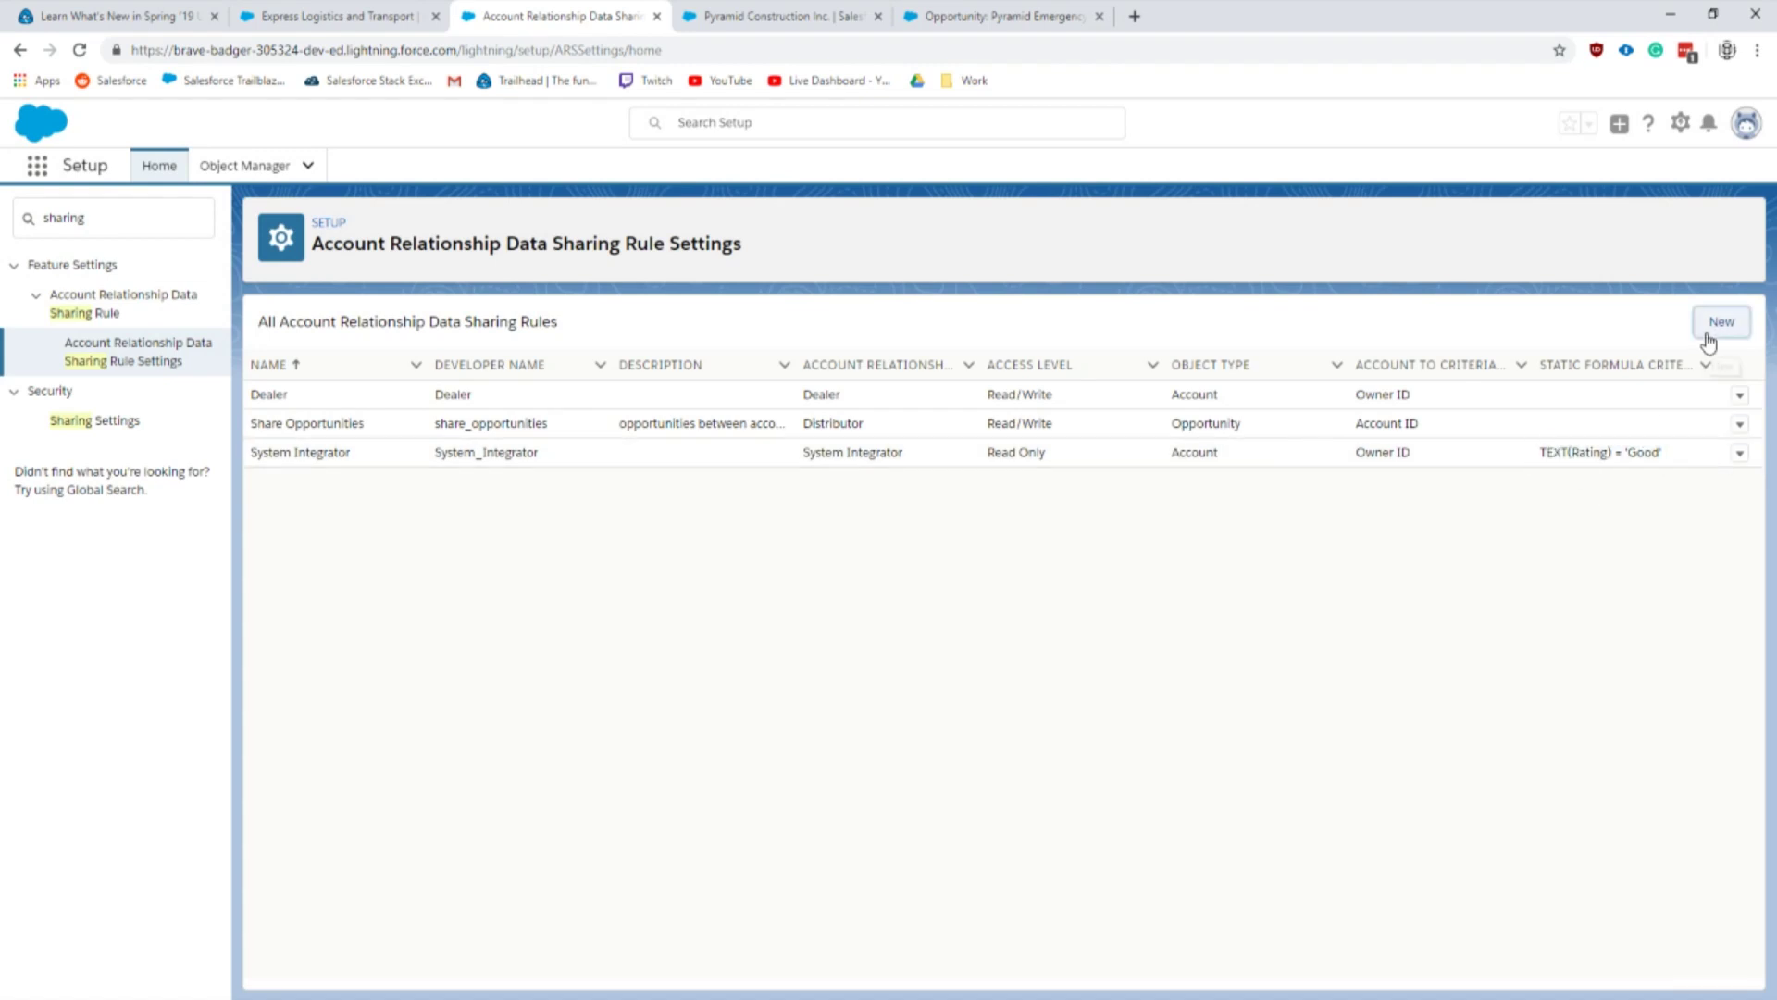
left_click(643, 767)
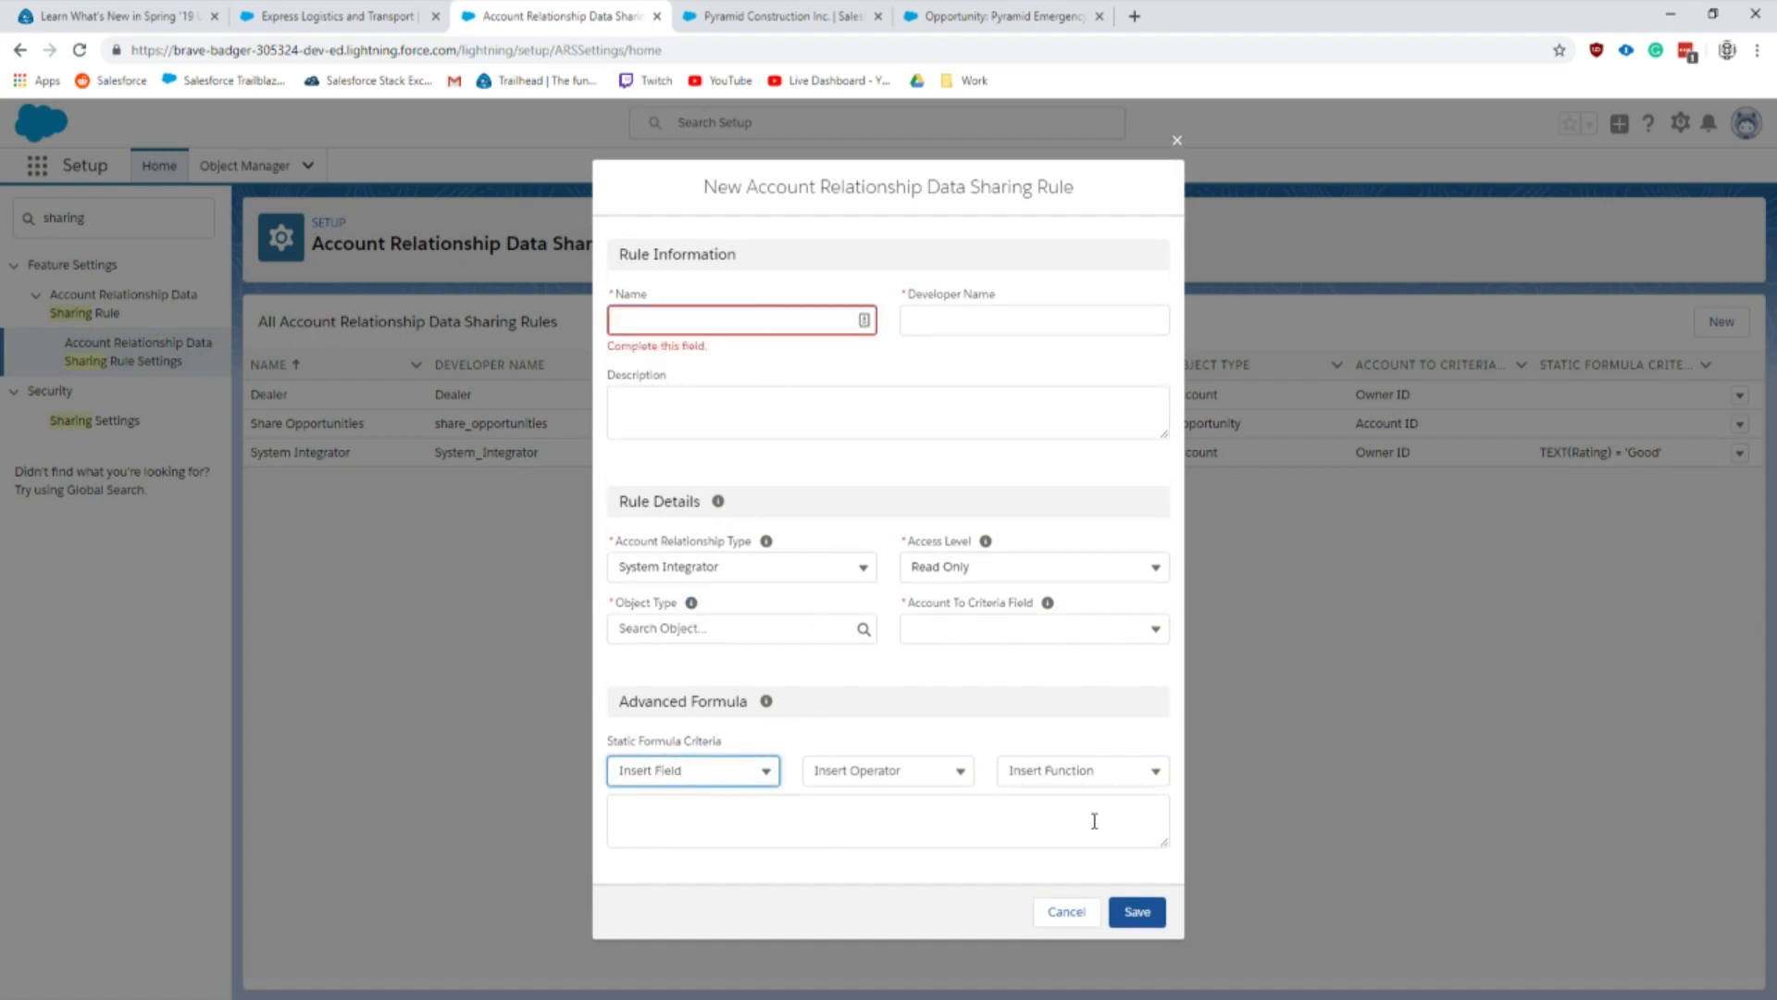
left_click(884, 770)
left_click(1029, 738)
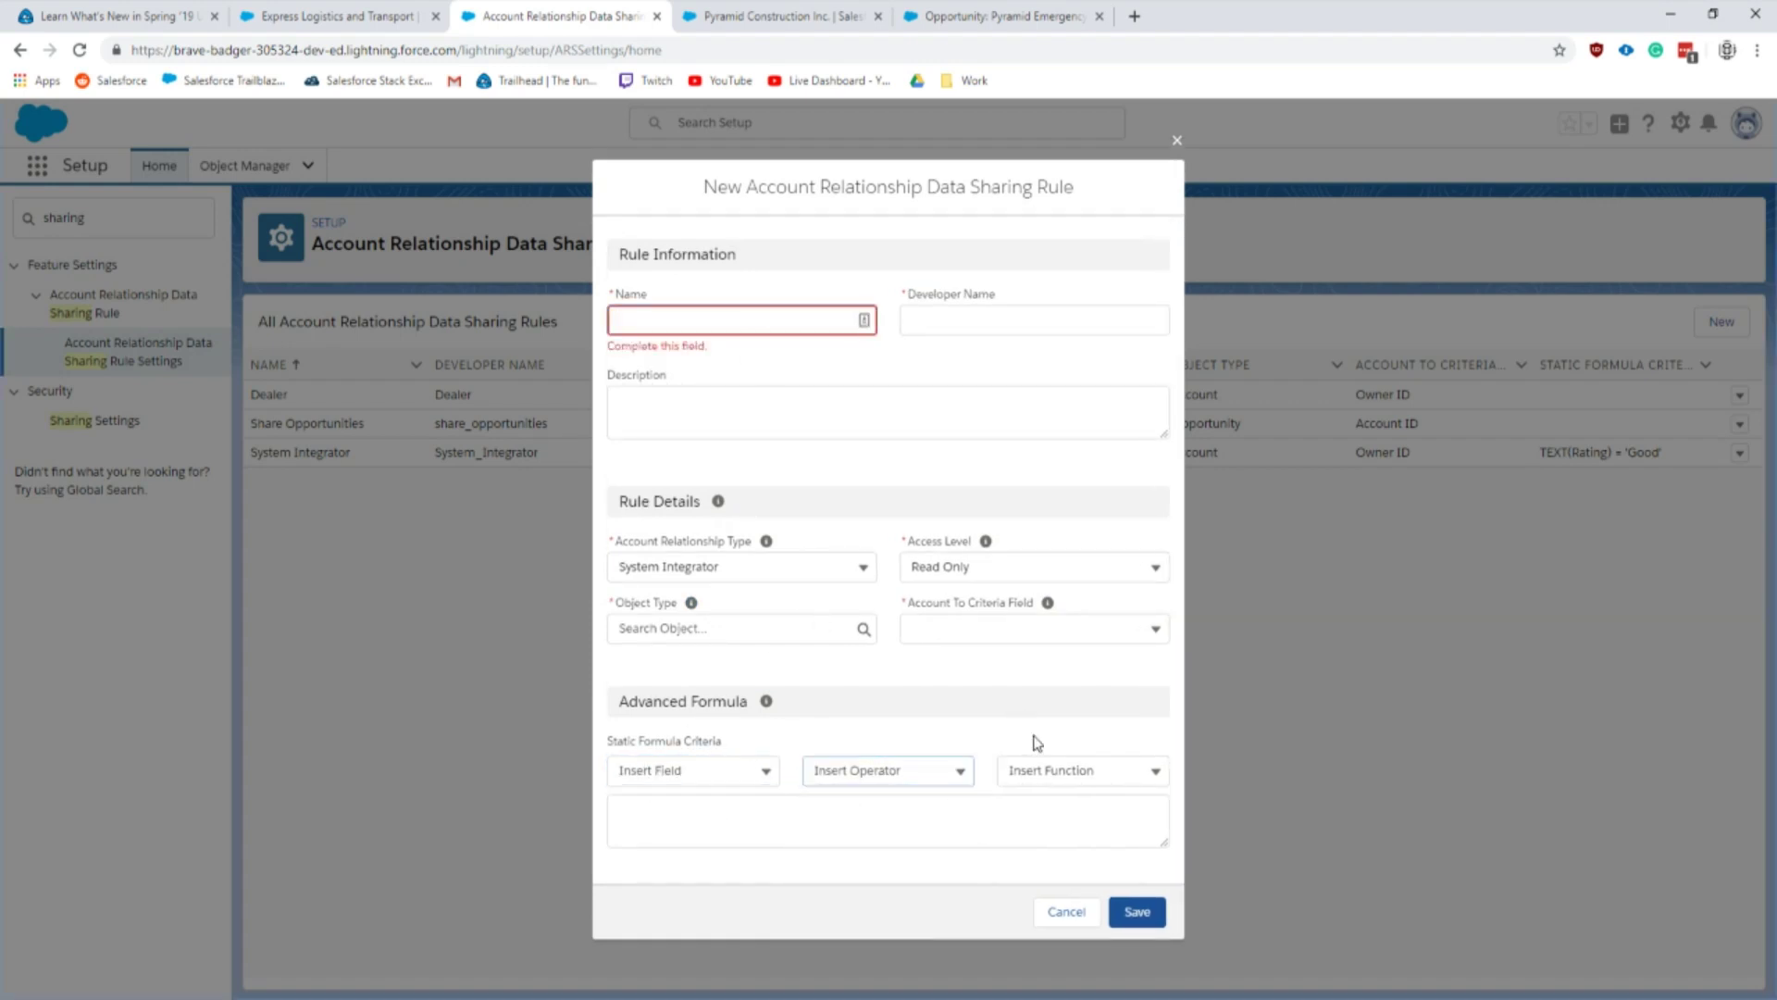
left_click(1060, 916)
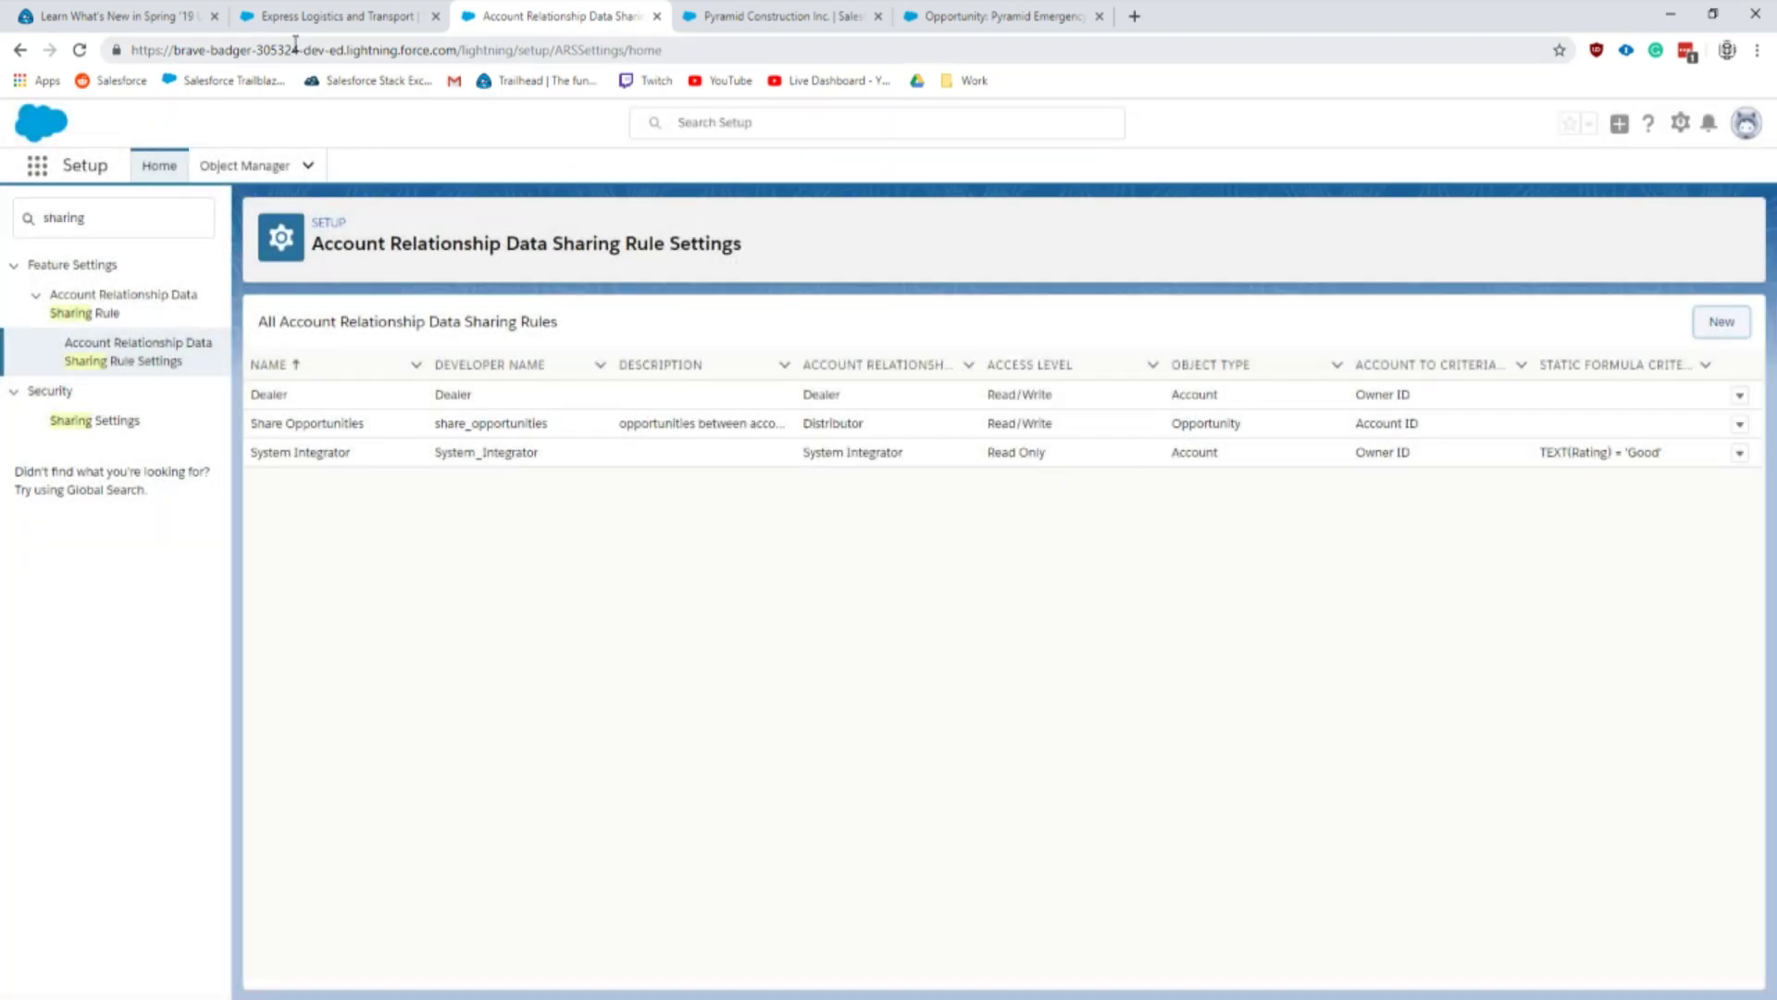
left_click(352, 18)
Step: Scroll the Trailhead article down to the Stay on Time with Relative Dates for Macros section
left_click(102, 16)
scroll(620, 516, "down", 7)
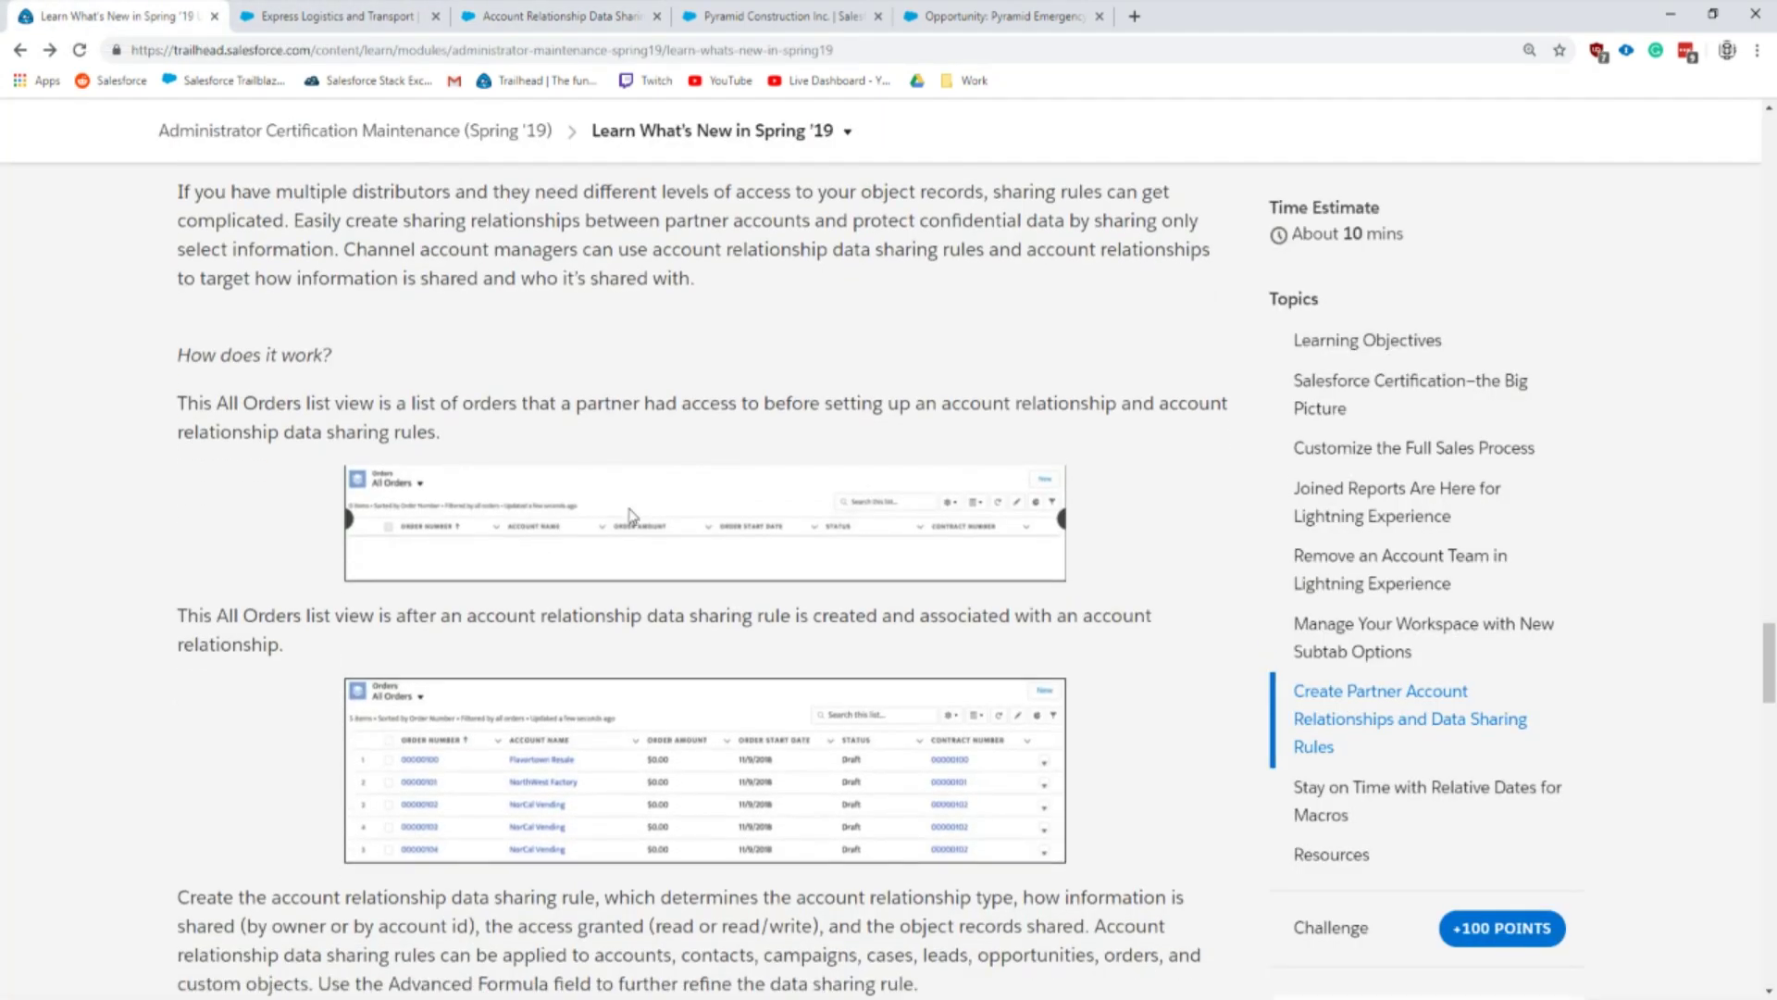
scroll(620, 515, "down", 12)
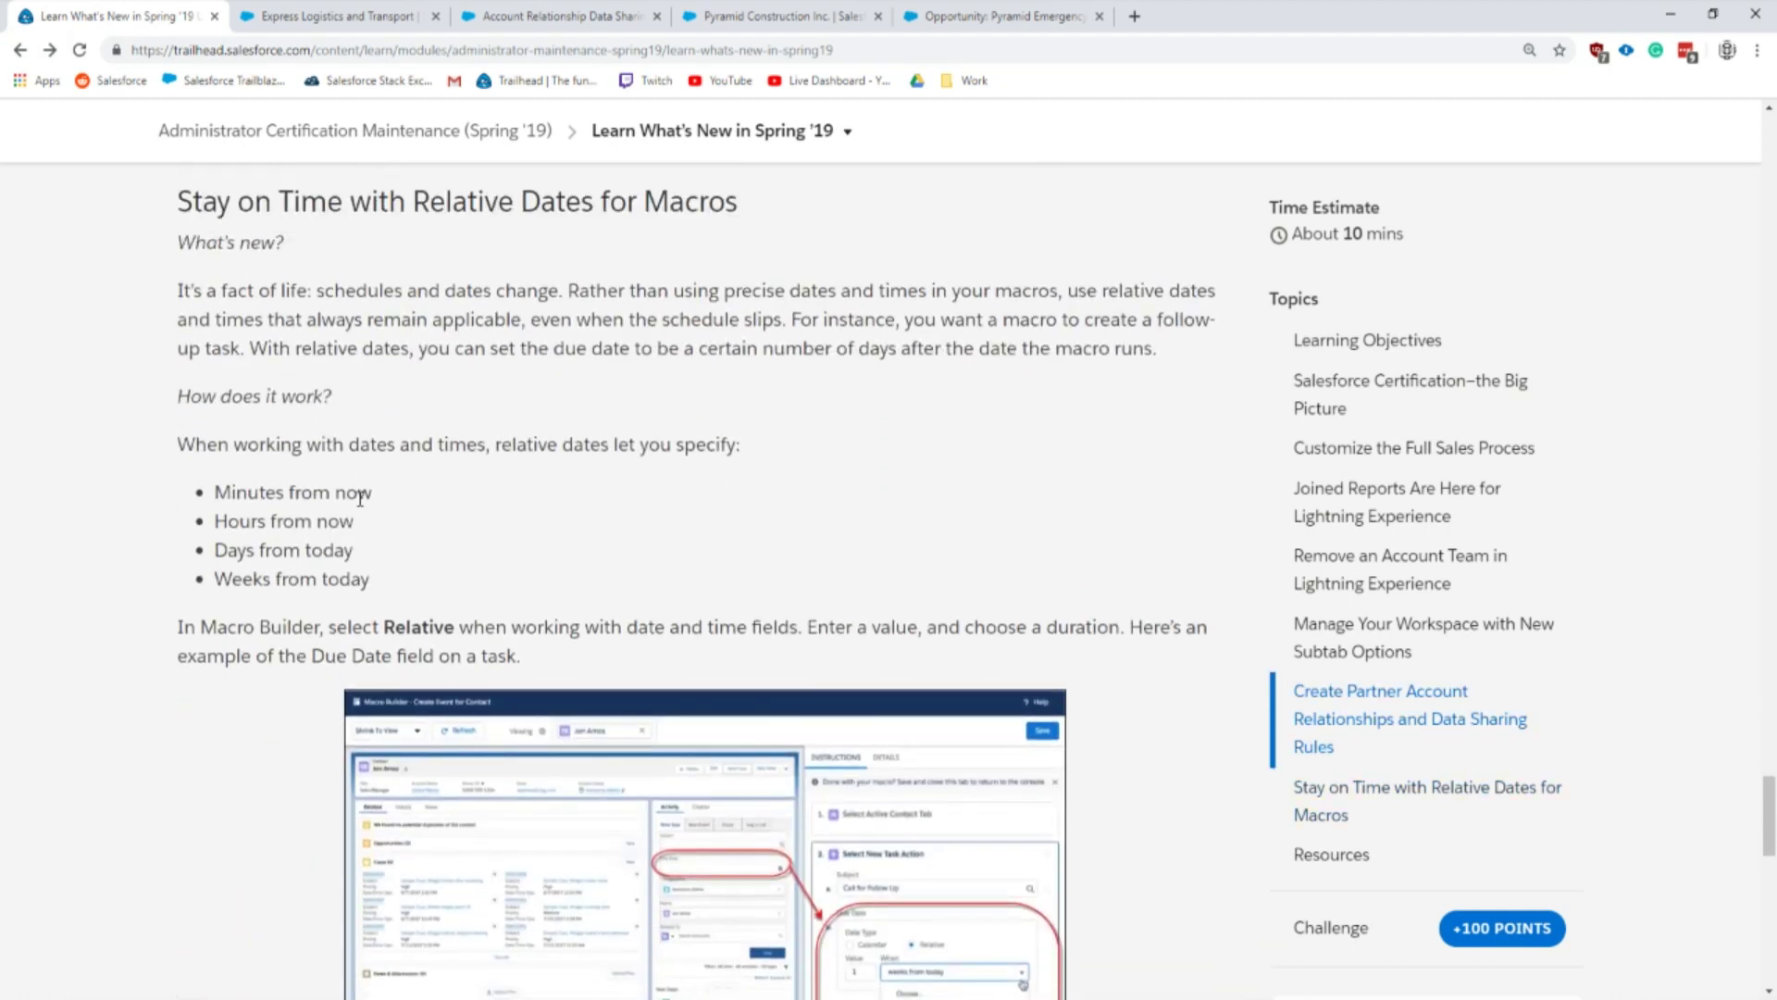
scroll(195, 426, "down", 1)
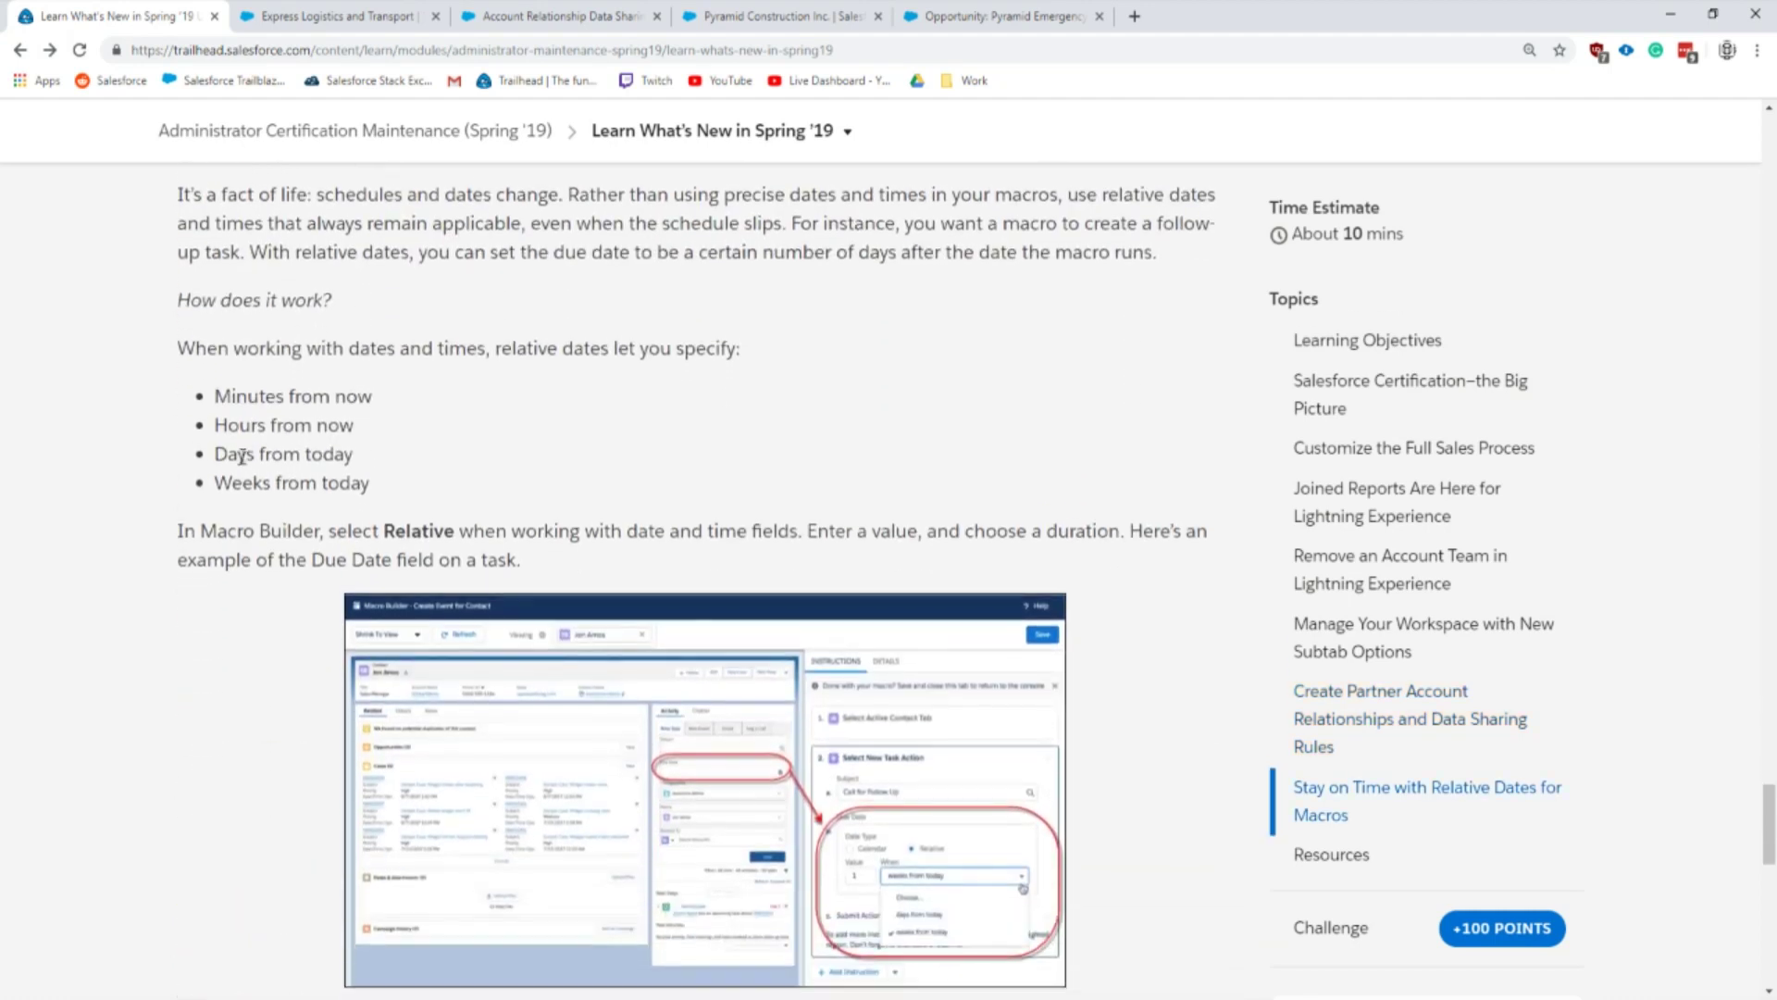
left_click_drag(194, 384, 393, 480)
left_click(393, 504)
Step: Return to Express Logistics and Transport and open the Macros utility, dismissing the task list tip
left_click(421, 11)
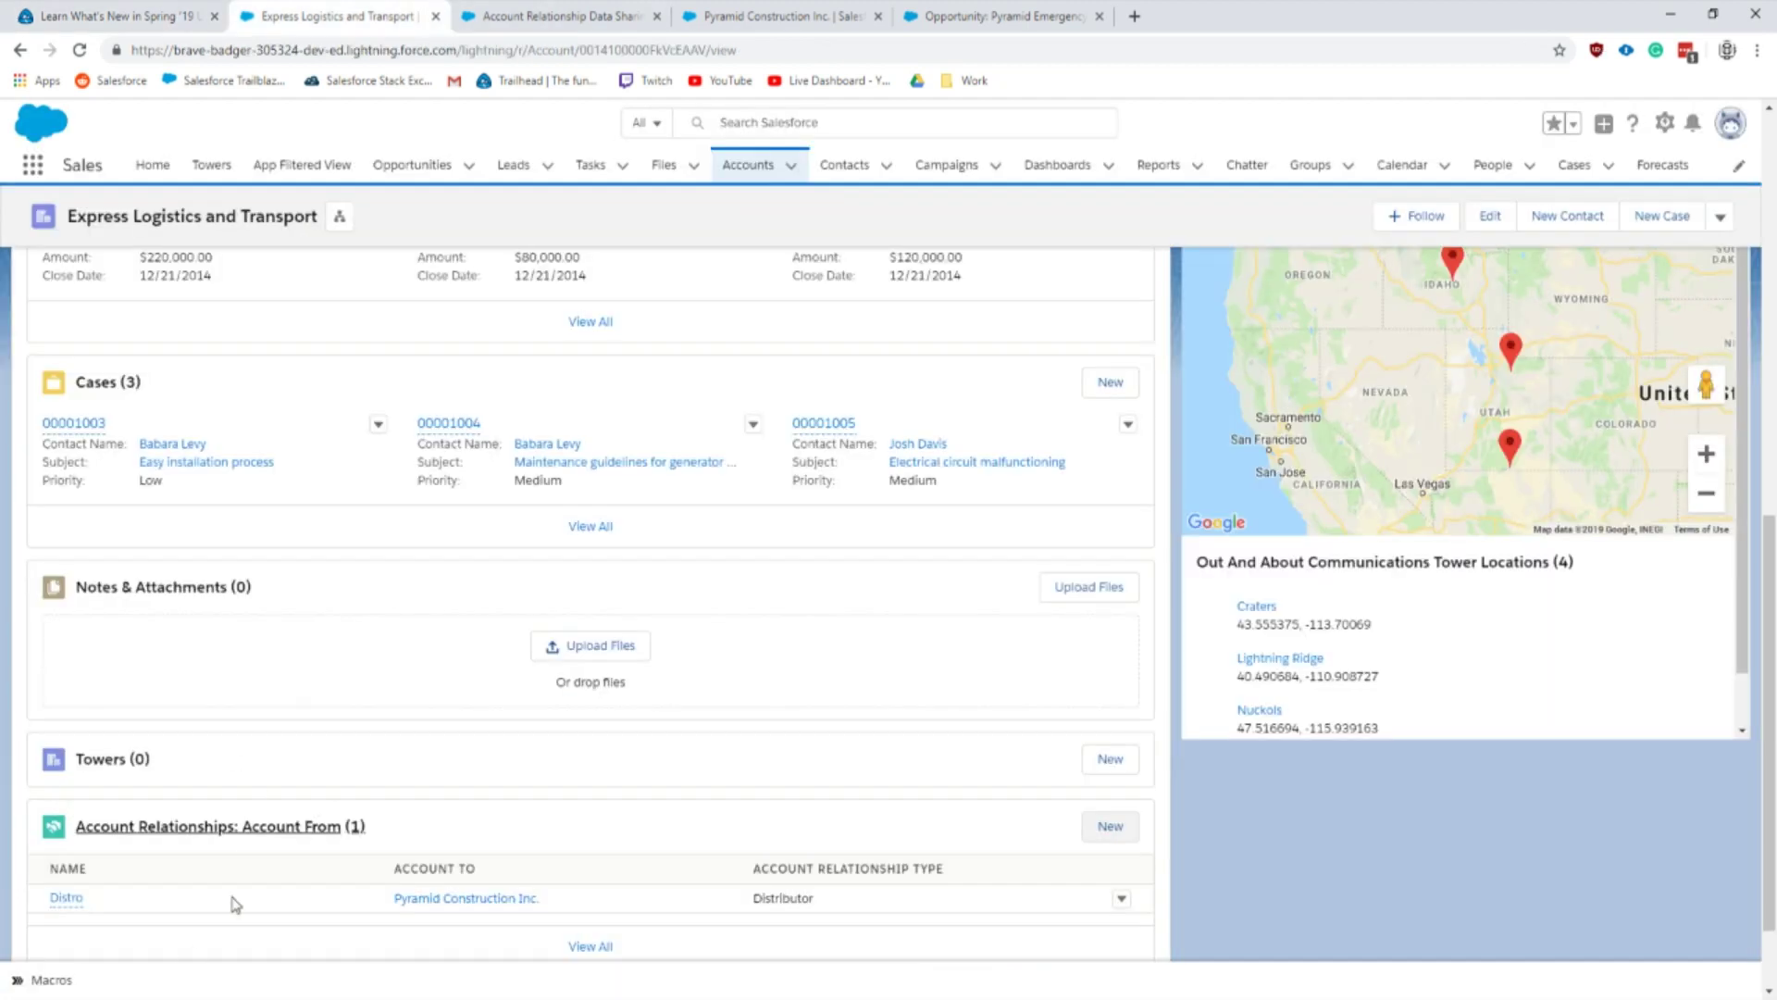
left_click(40, 981)
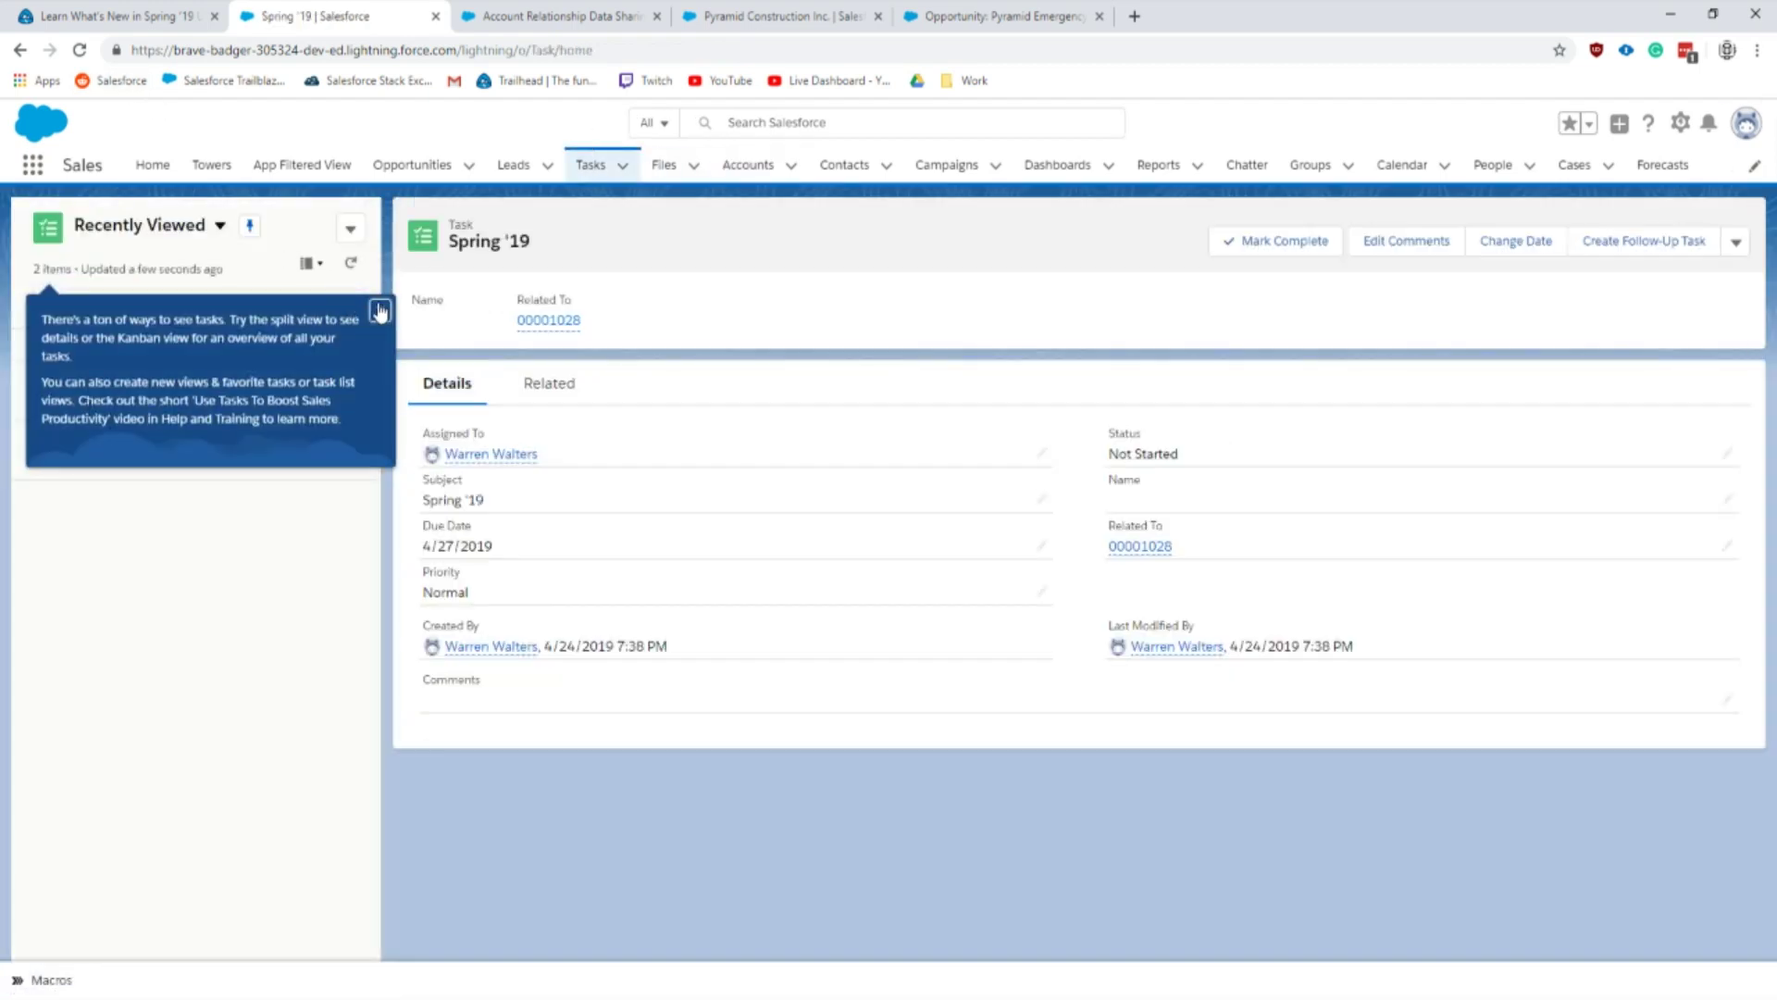
left_click(380, 311)
left_click(42, 979)
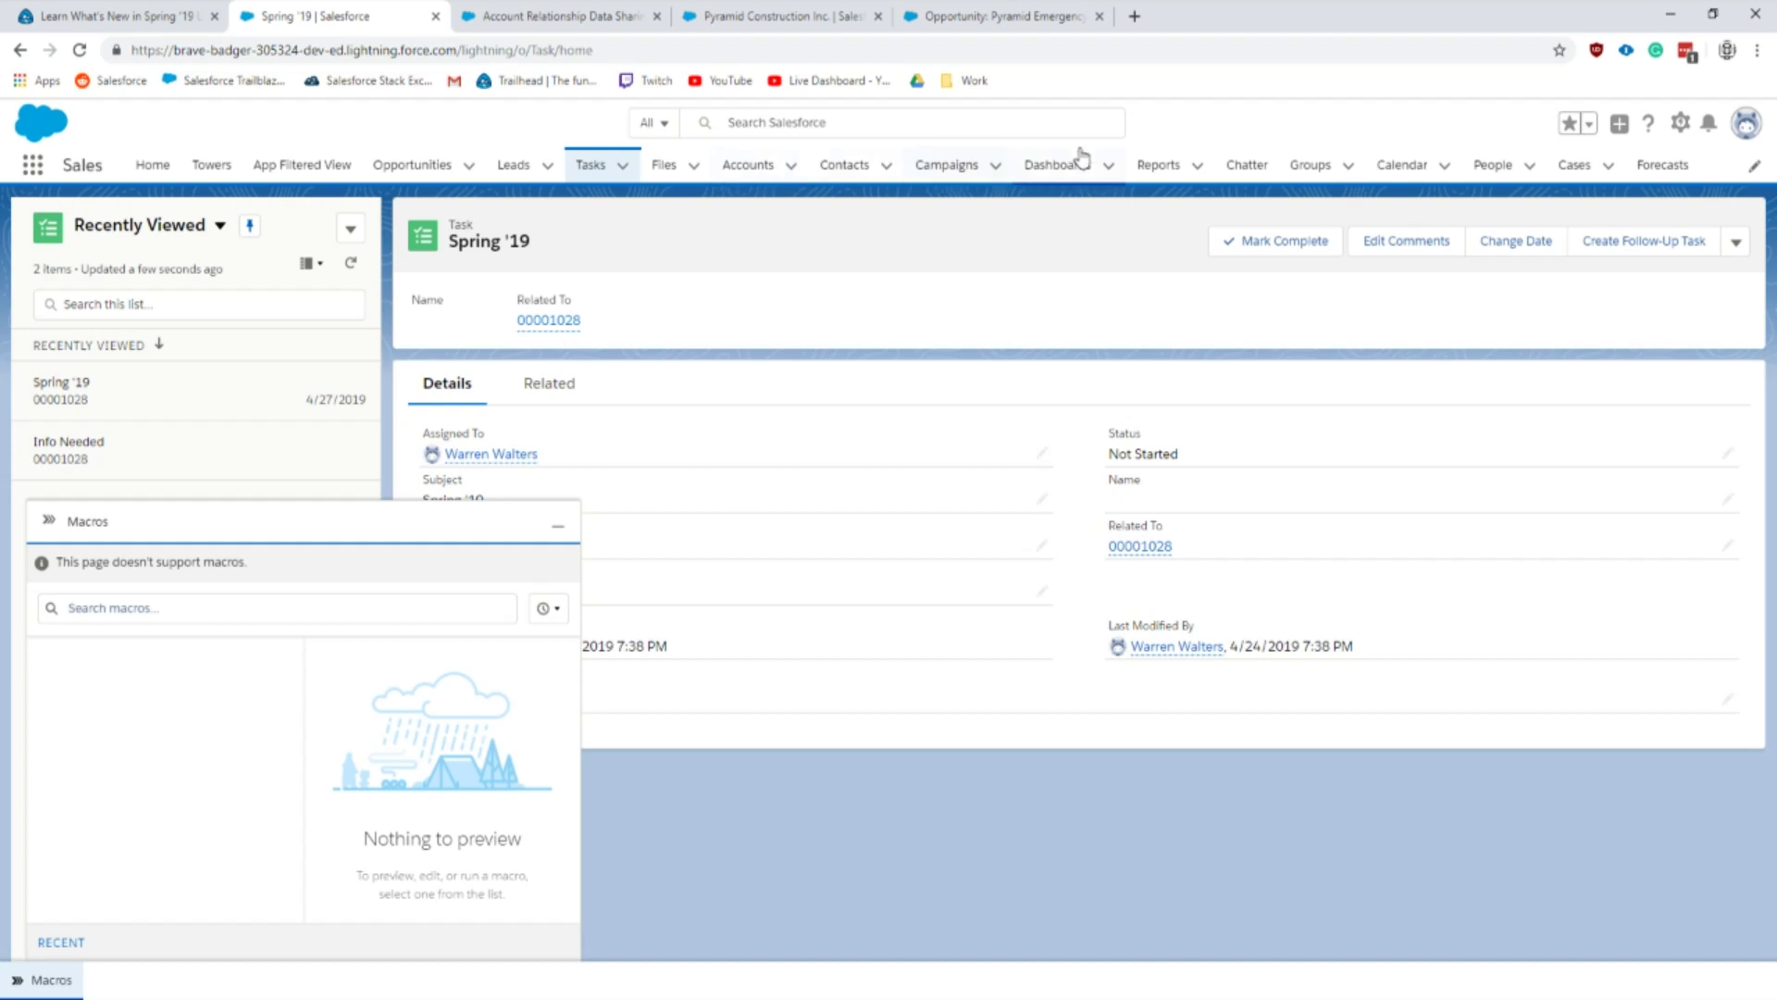
Step: Open case 00001029 from recently viewed cases and select the Relative Date macro
left_click(1577, 167)
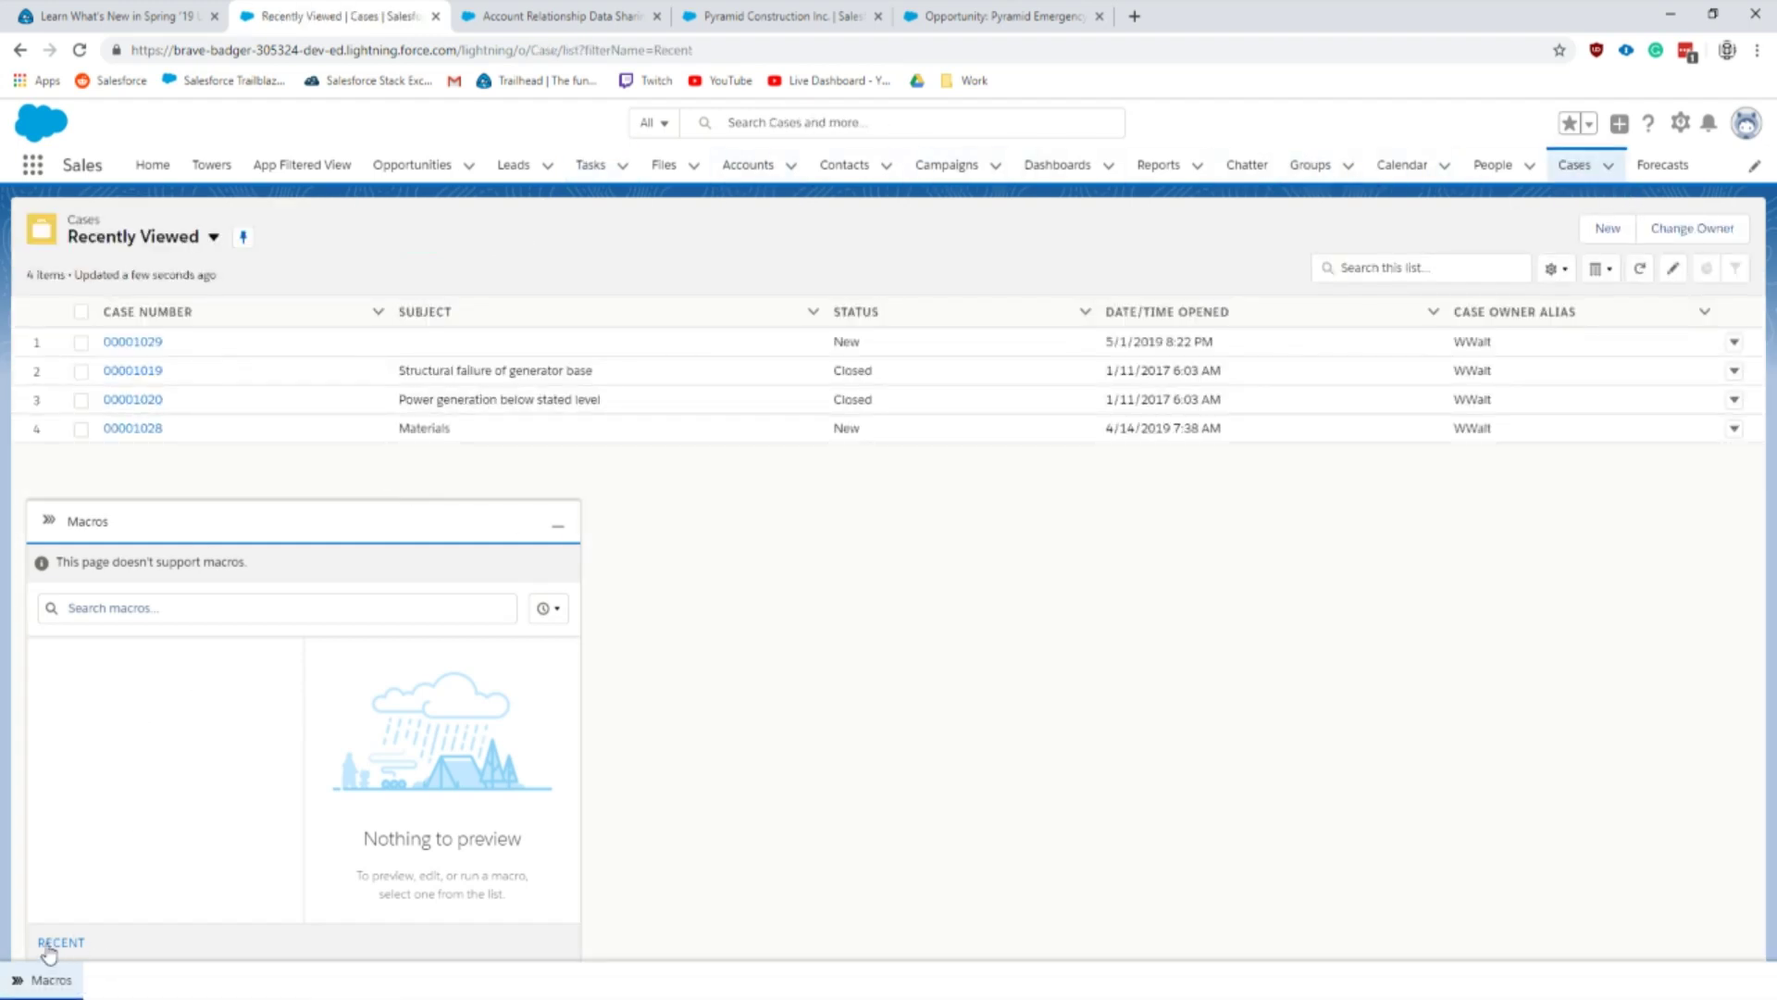
left_click(44, 978)
left_click(154, 342)
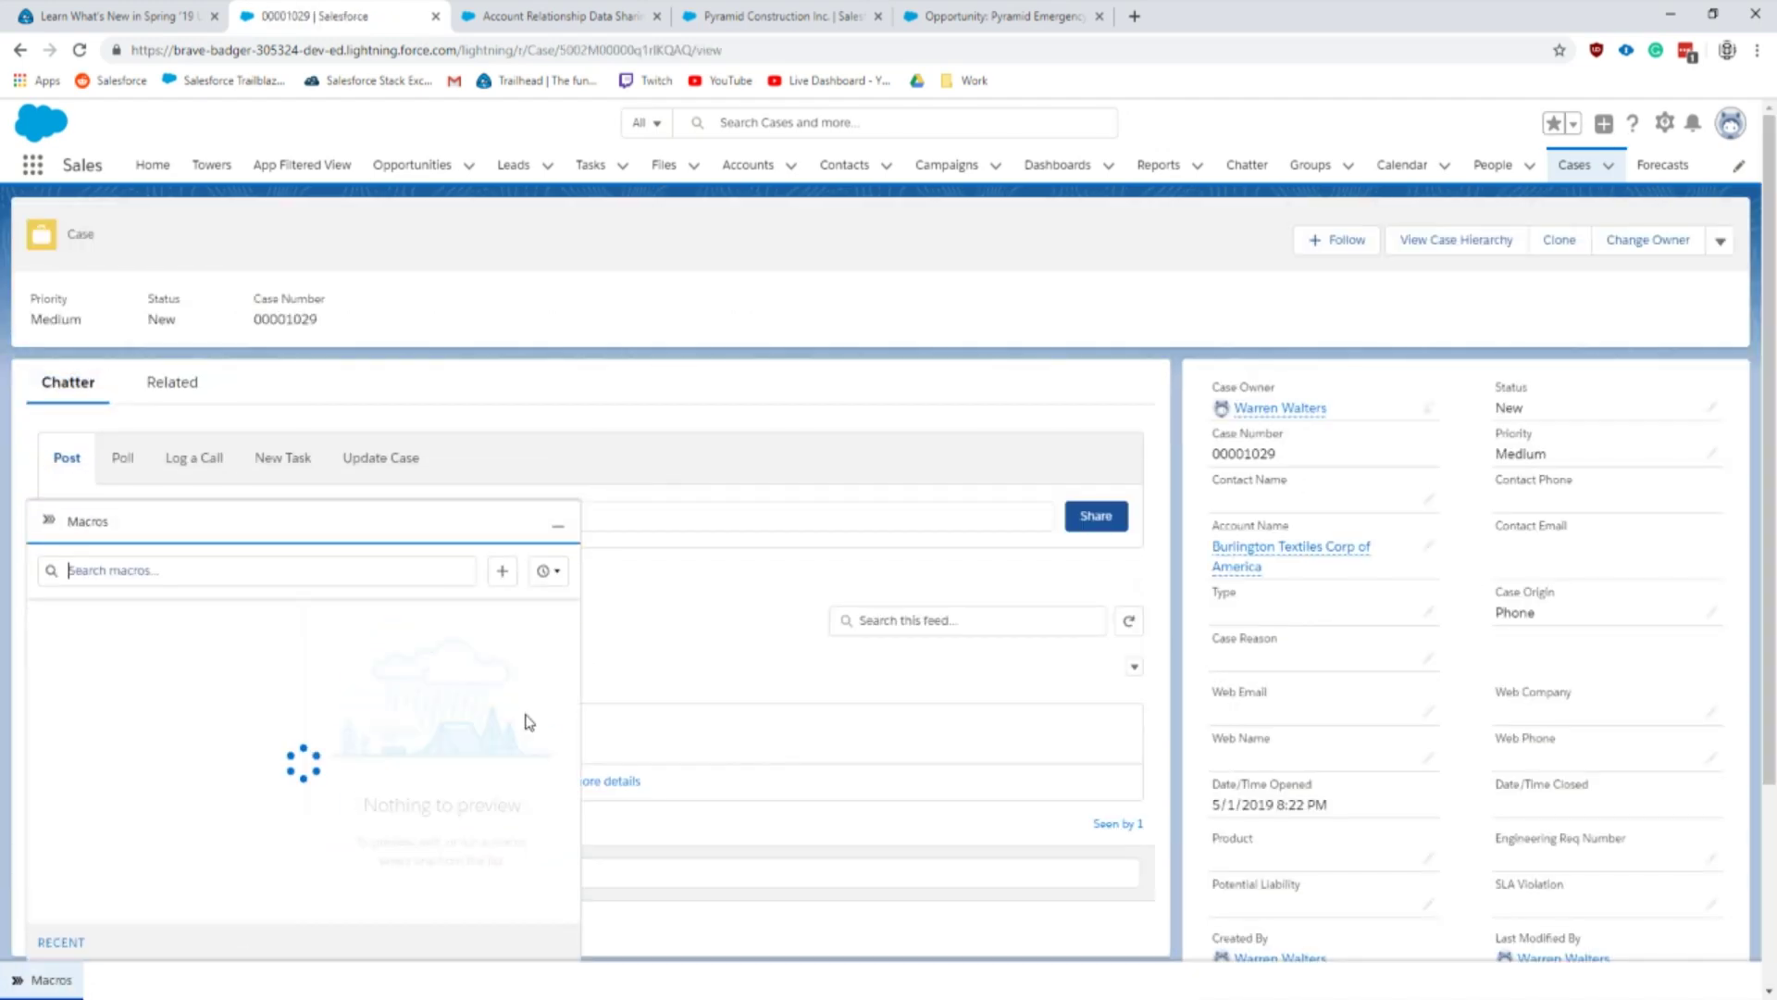
left_click(73, 620)
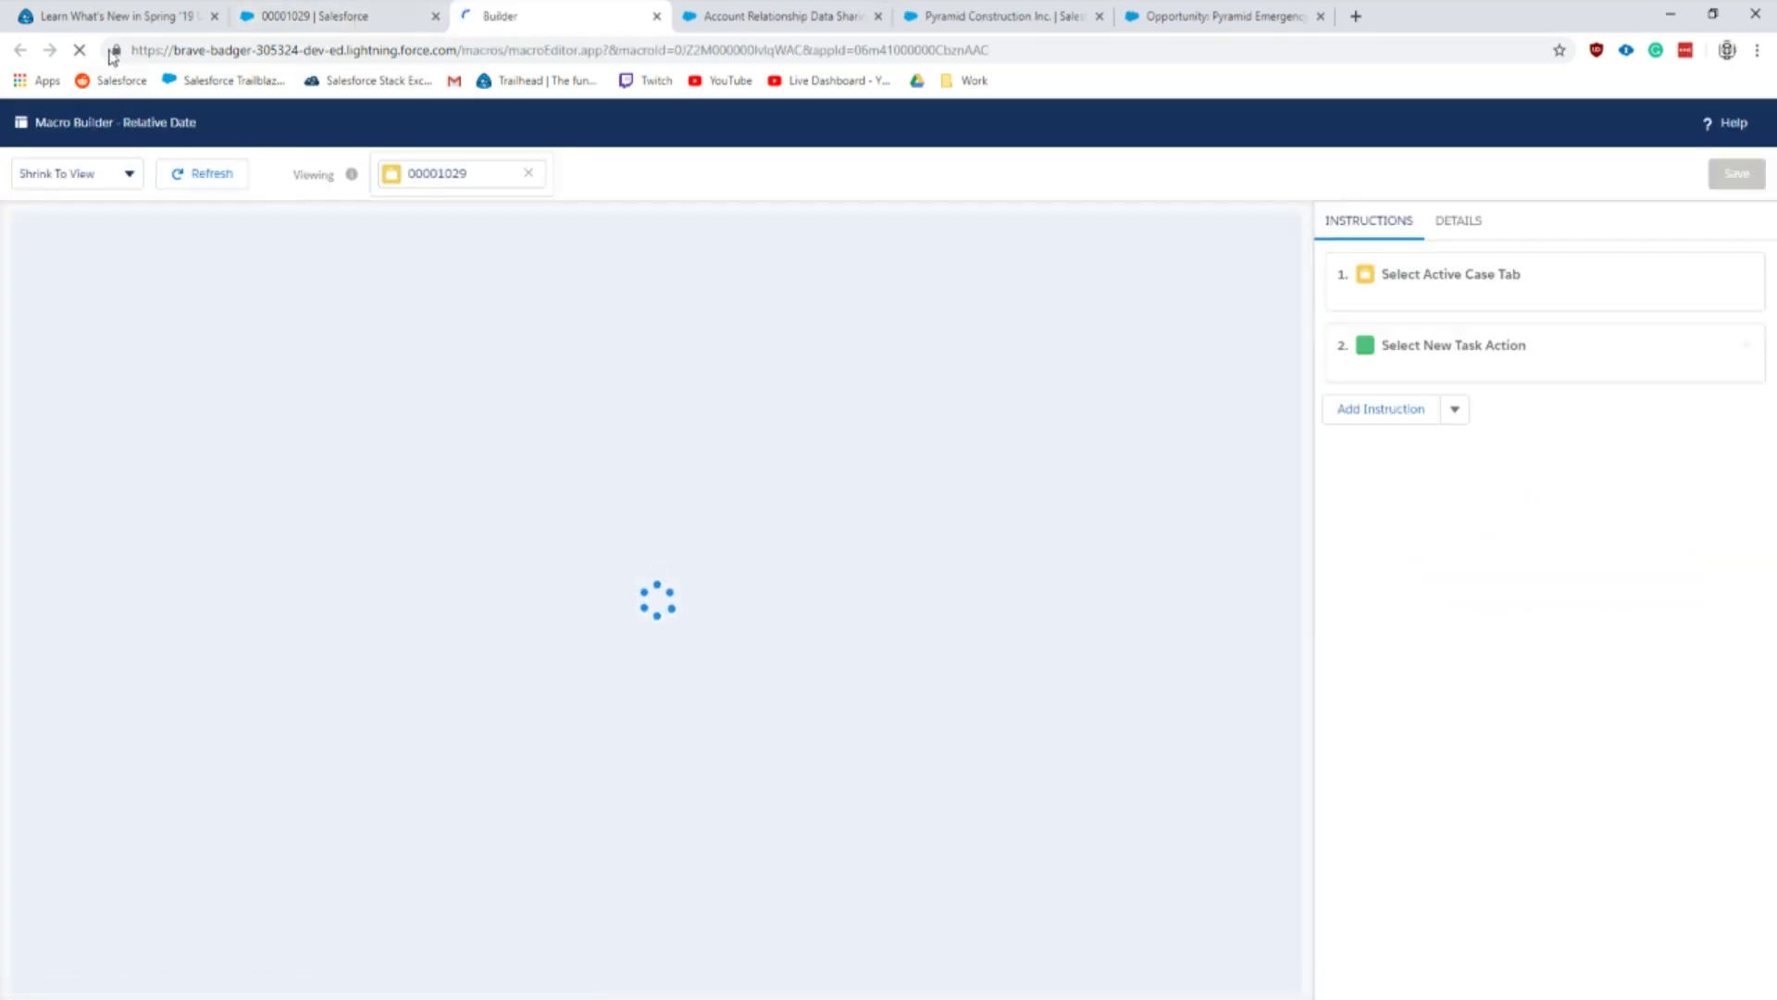
Step: Read the Trailhead bullet list of relative date options for macros, including 'days from now'
left_click(116, 16)
scroll(484, 236, "down", 2)
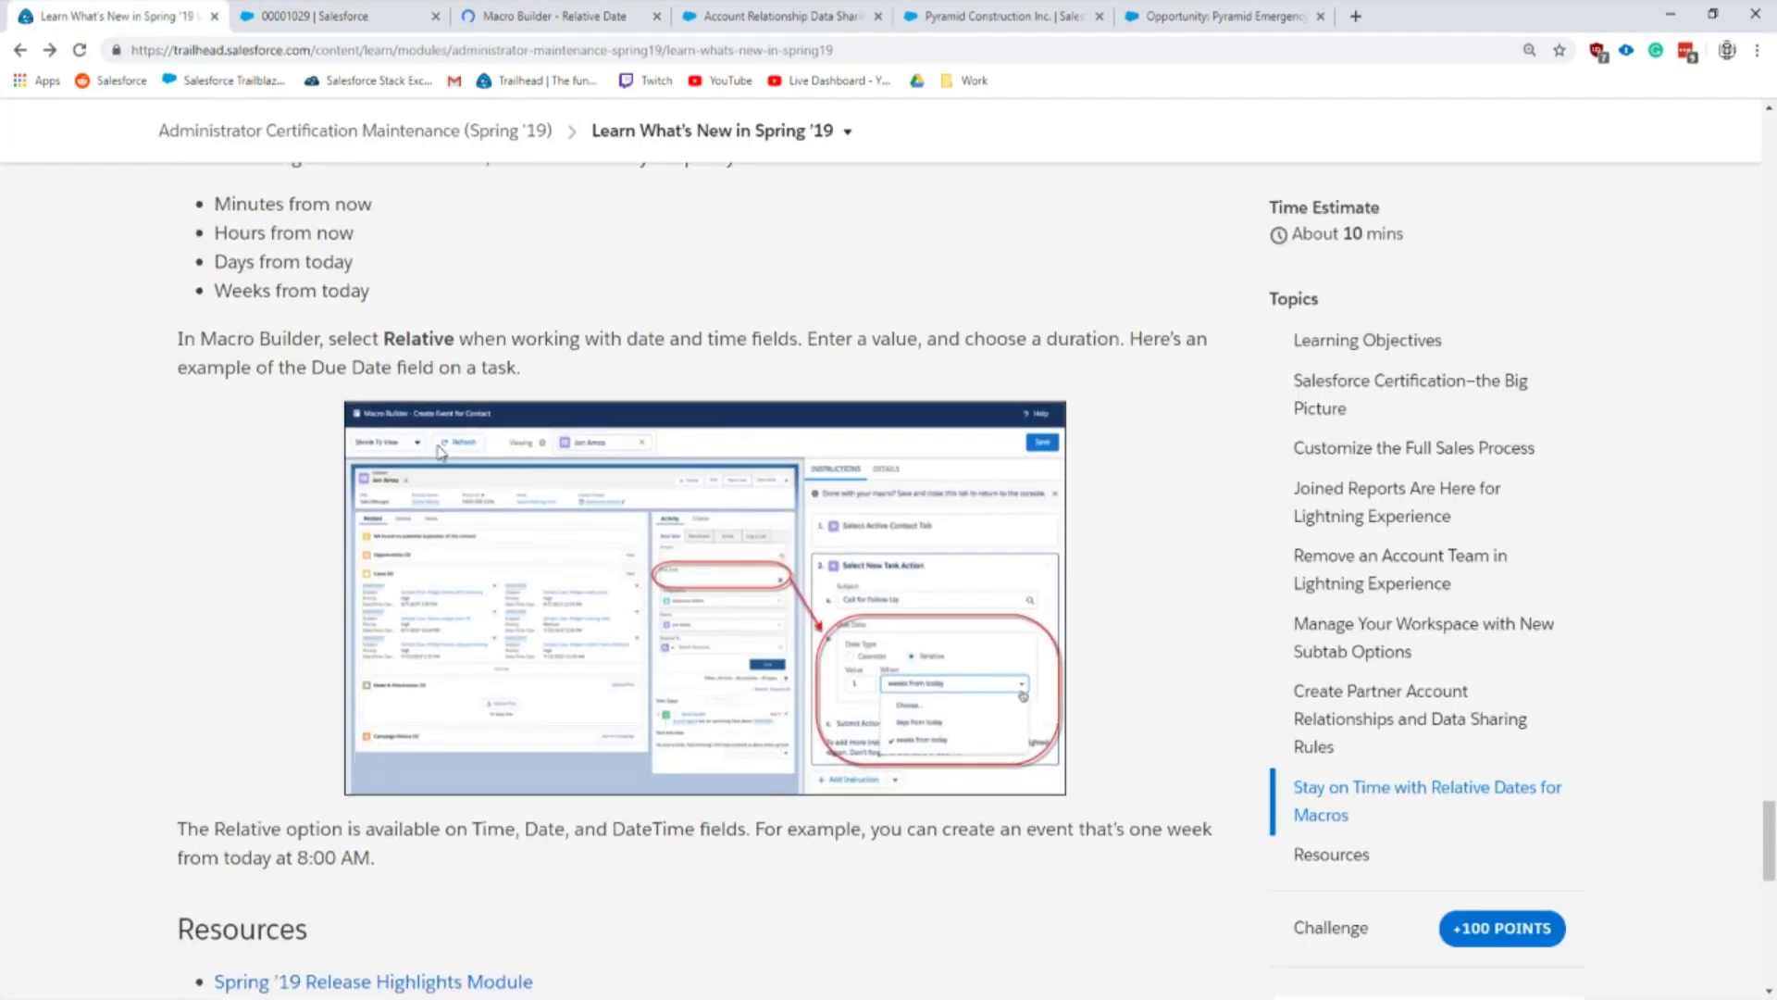
left_click_drag(378, 323, 376, 301)
scroll(376, 302, "up", 1)
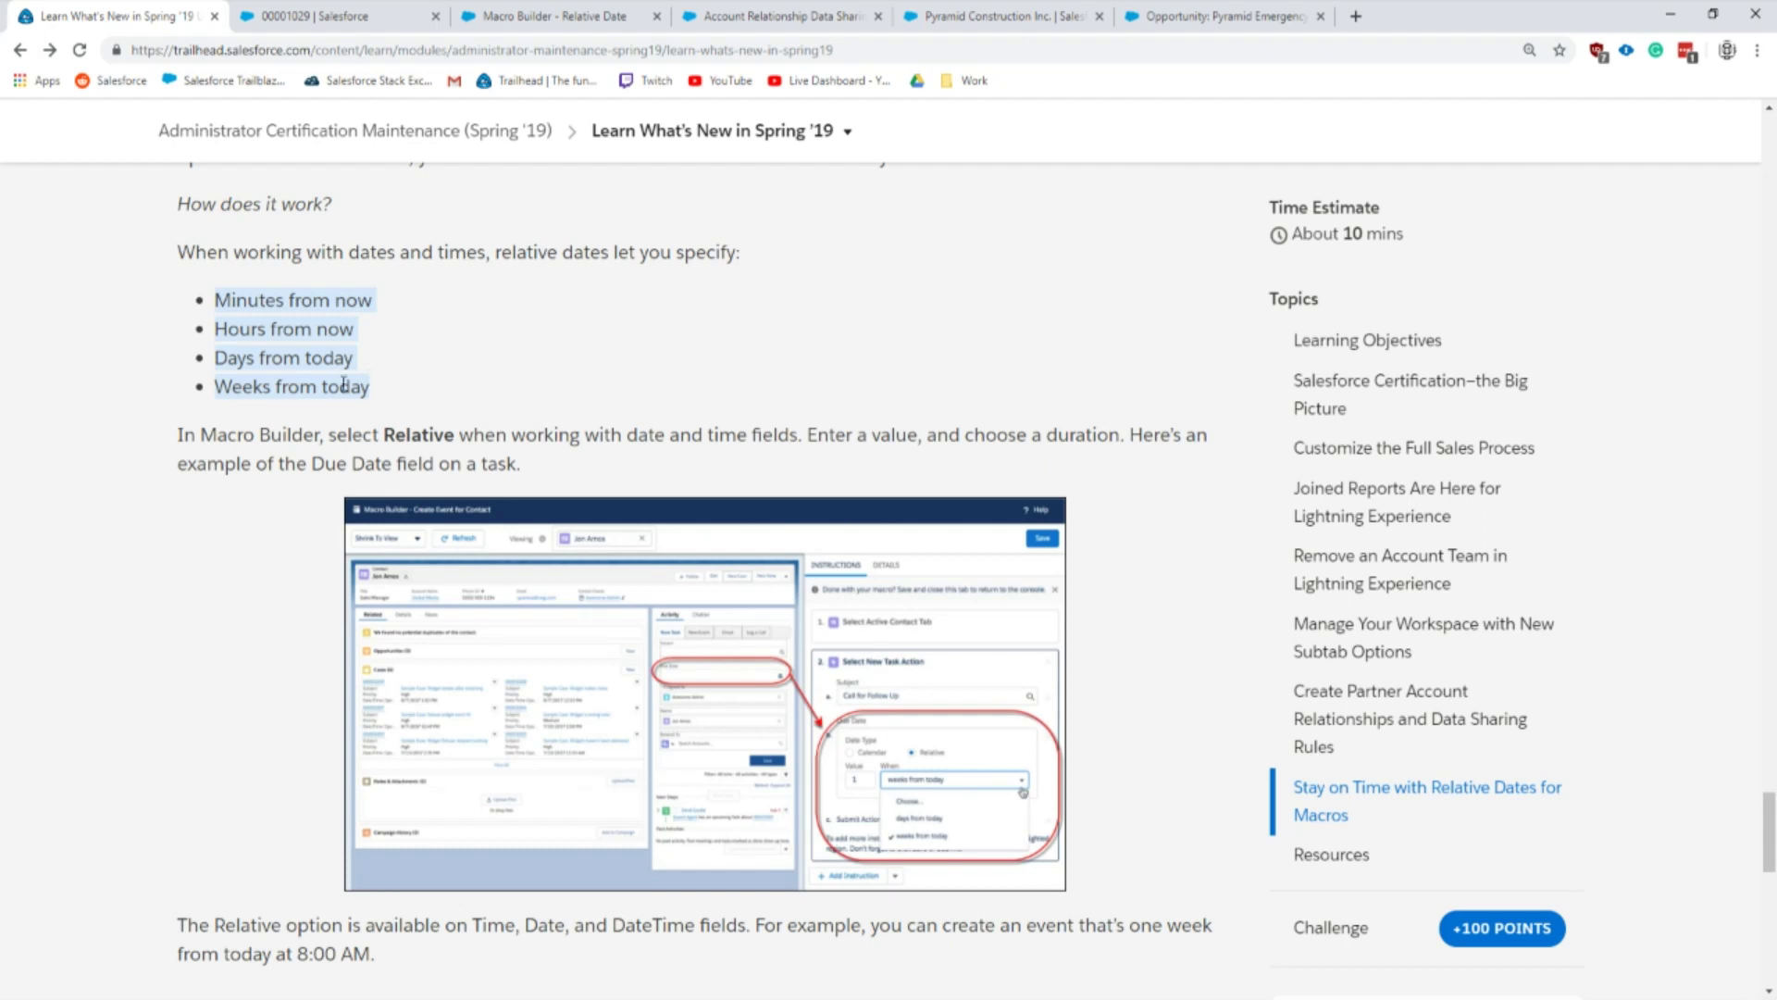
left_click(344, 384)
left_click_drag(274, 300, 356, 329)
left_click(413, 372)
left_click(356, 330)
scroll(367, 410, "down", 2)
scroll(367, 410, "up", 1)
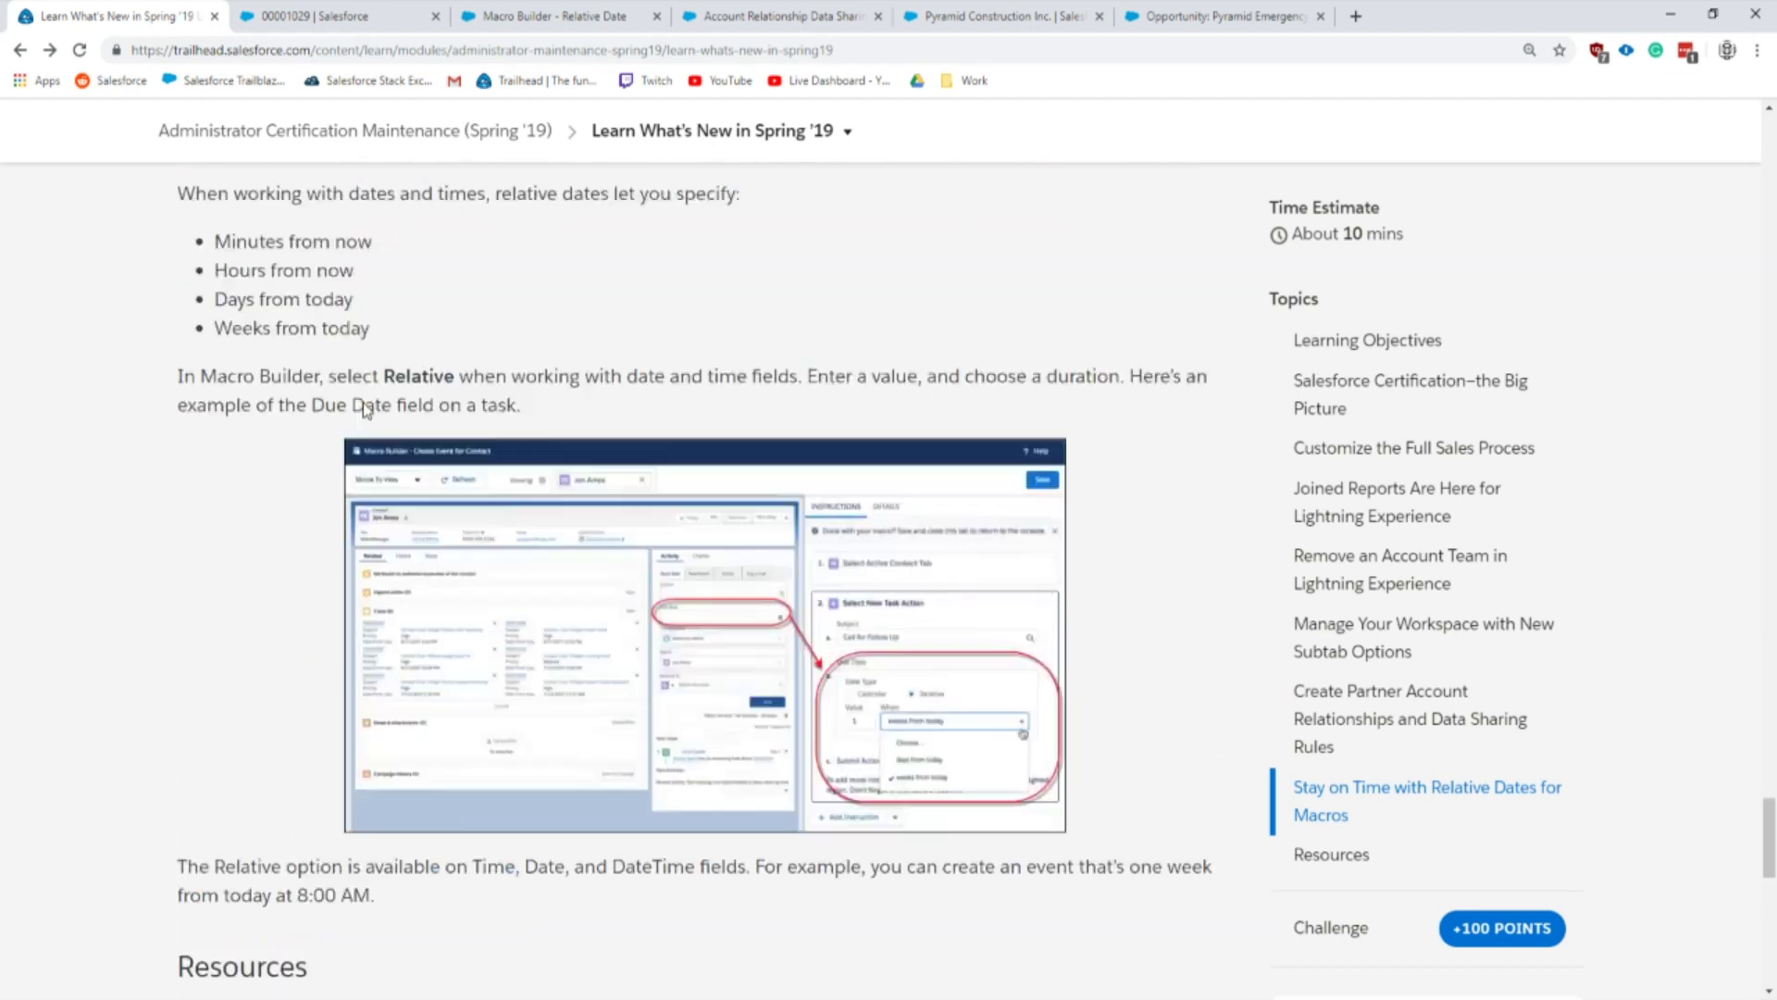
scroll(367, 410, "up", 3)
Step: Check the macro's New Task step: Due Date Relative, value 2, 'days from today'
left_click(329, 9)
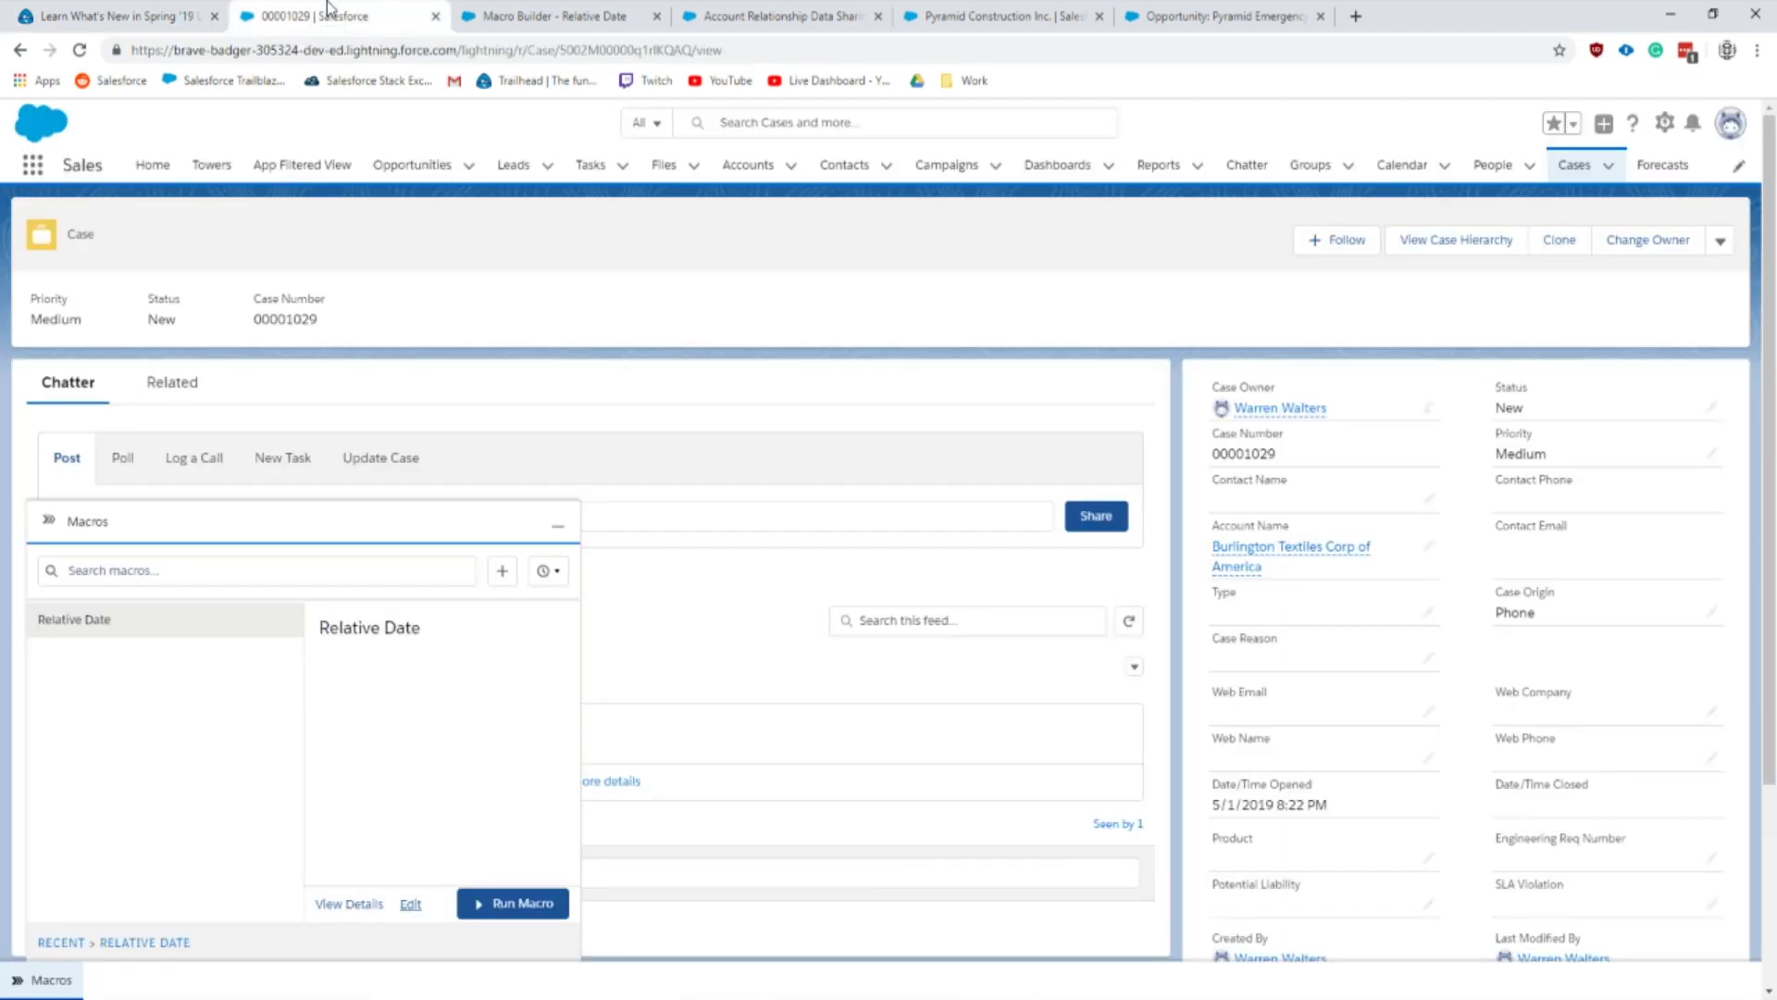
left_click(564, 9)
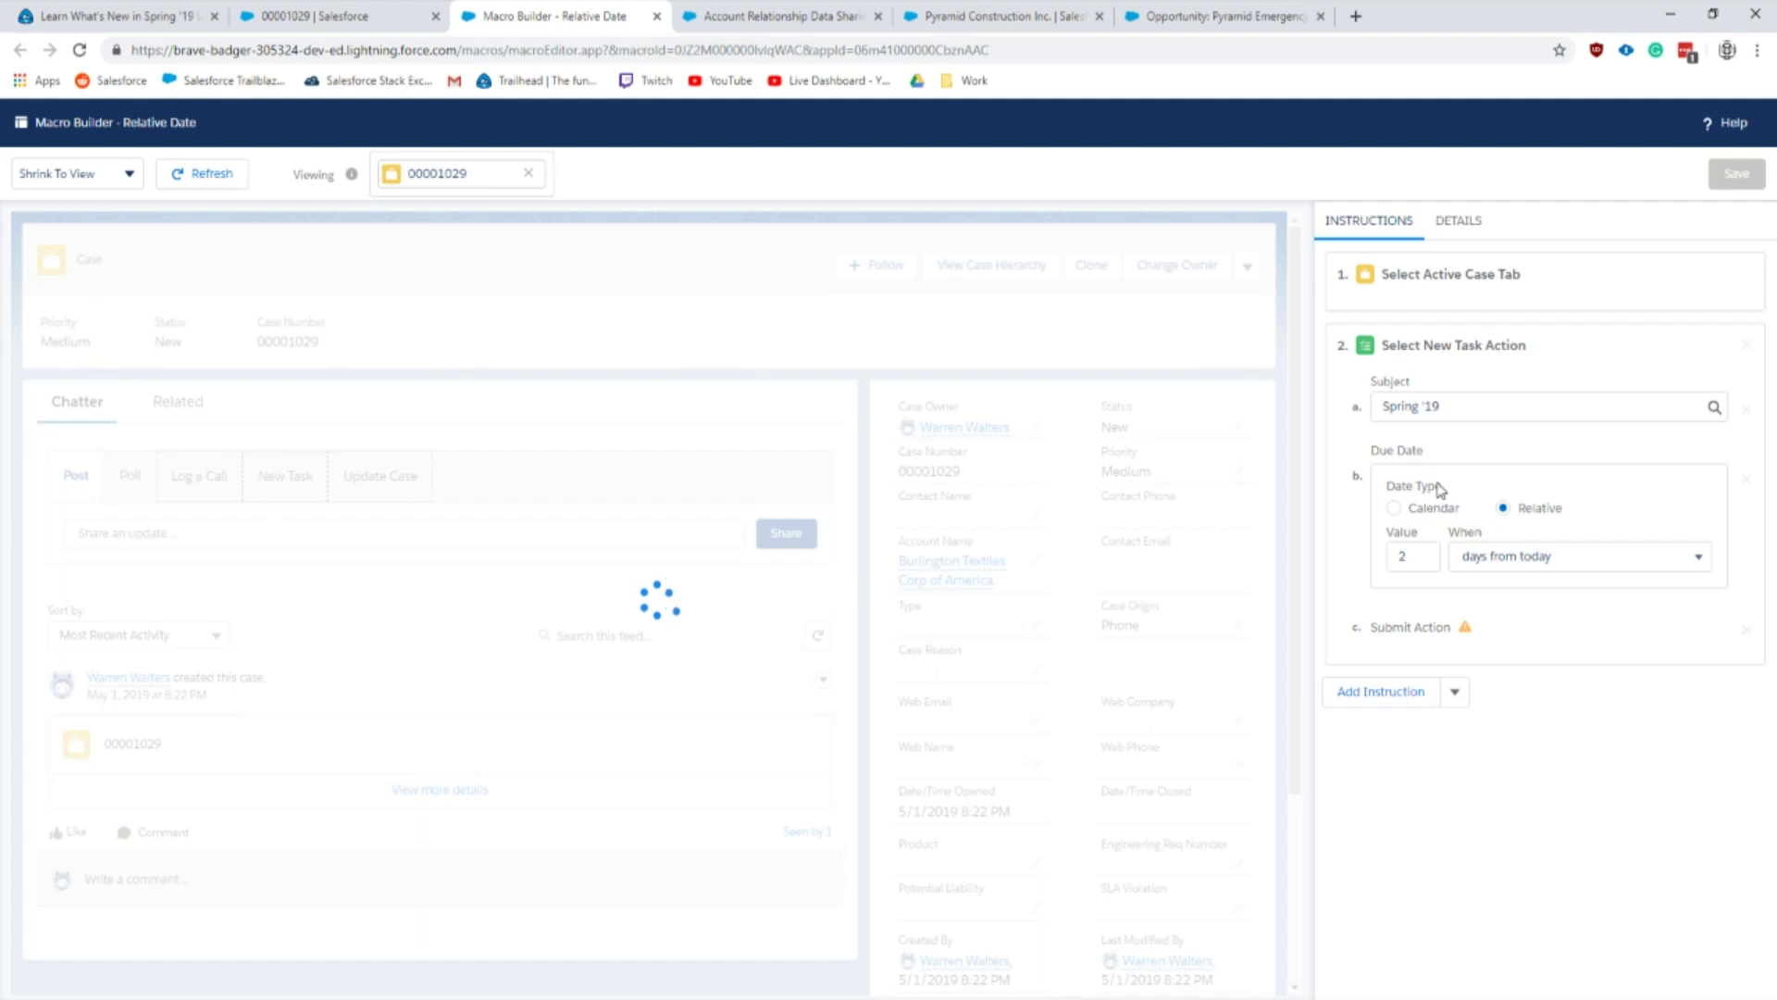
left_click(1417, 567)
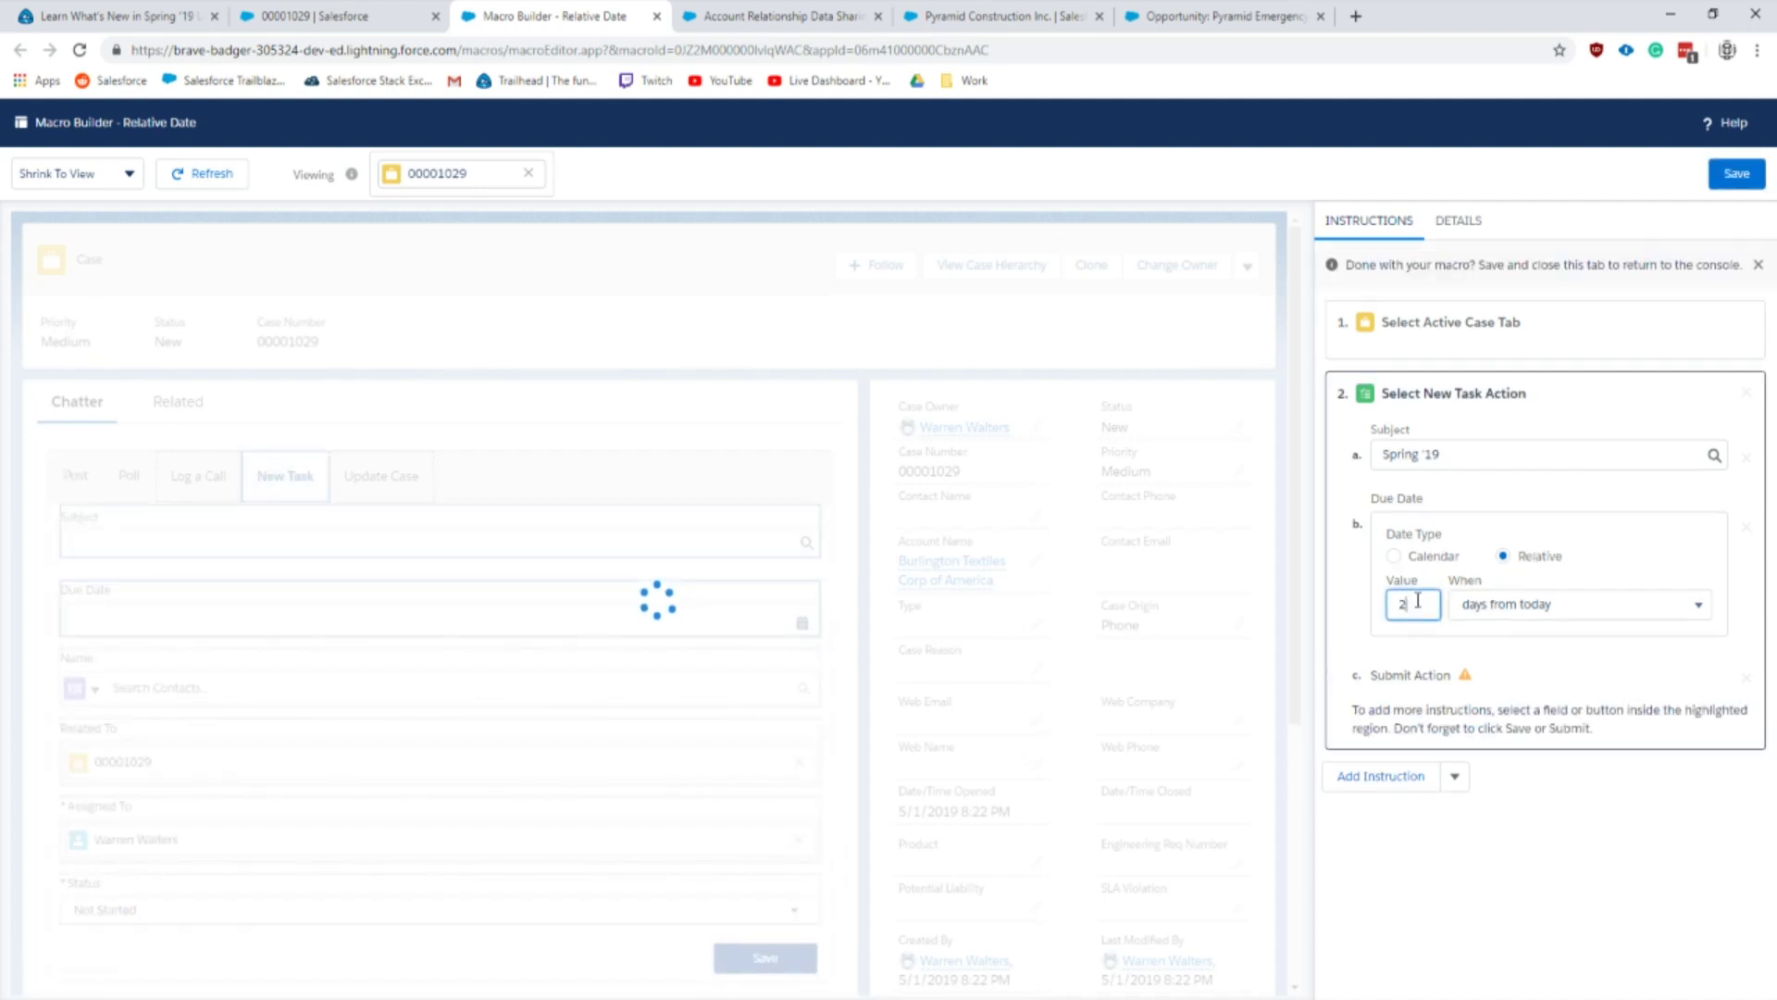
left_click(1534, 611)
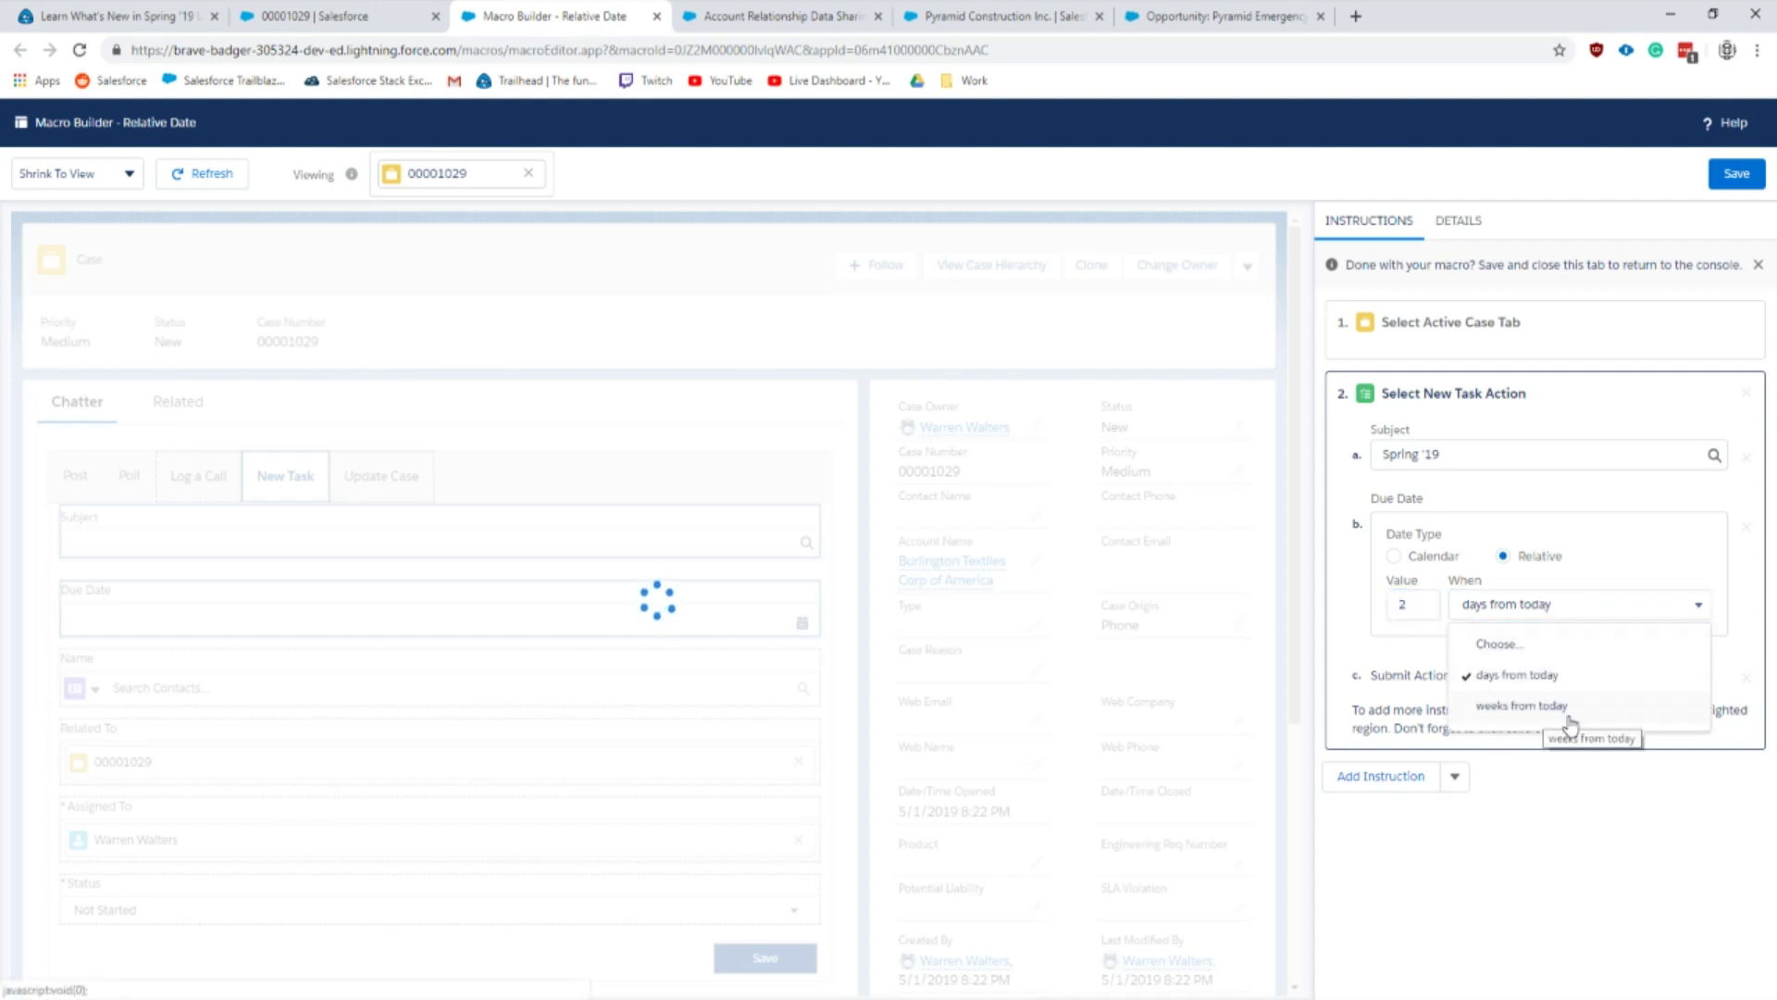
left_click(1414, 606)
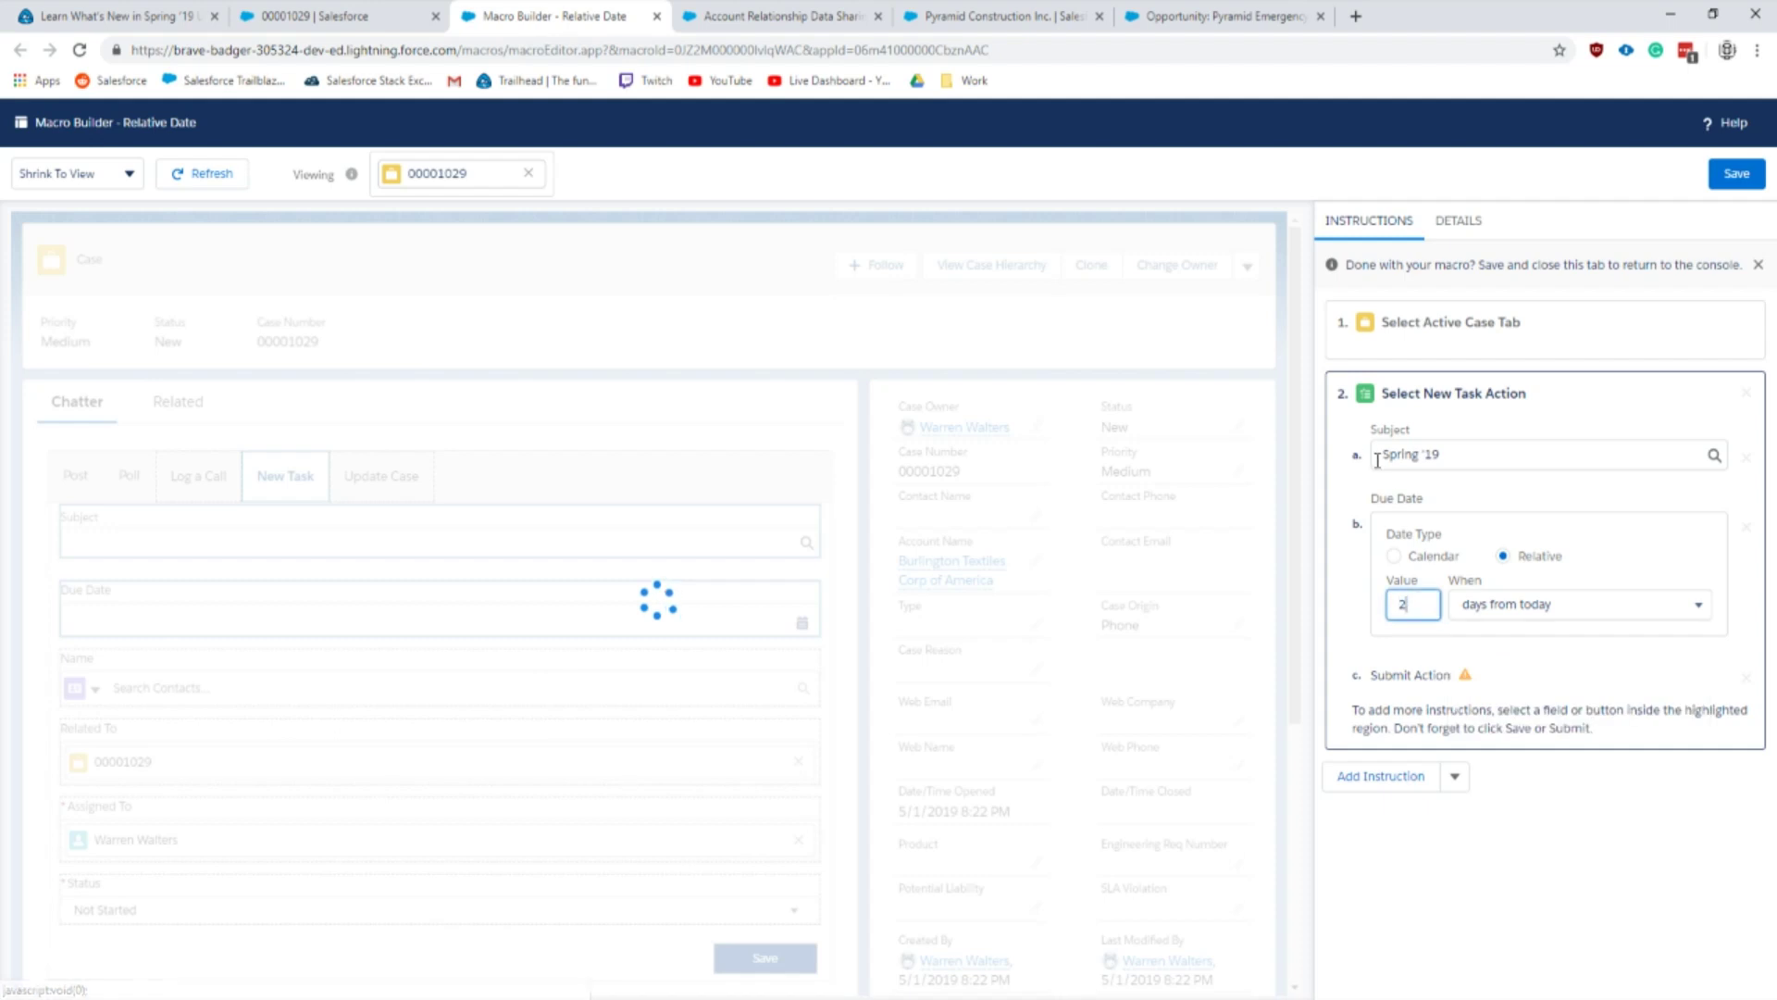
left_click(315, 16)
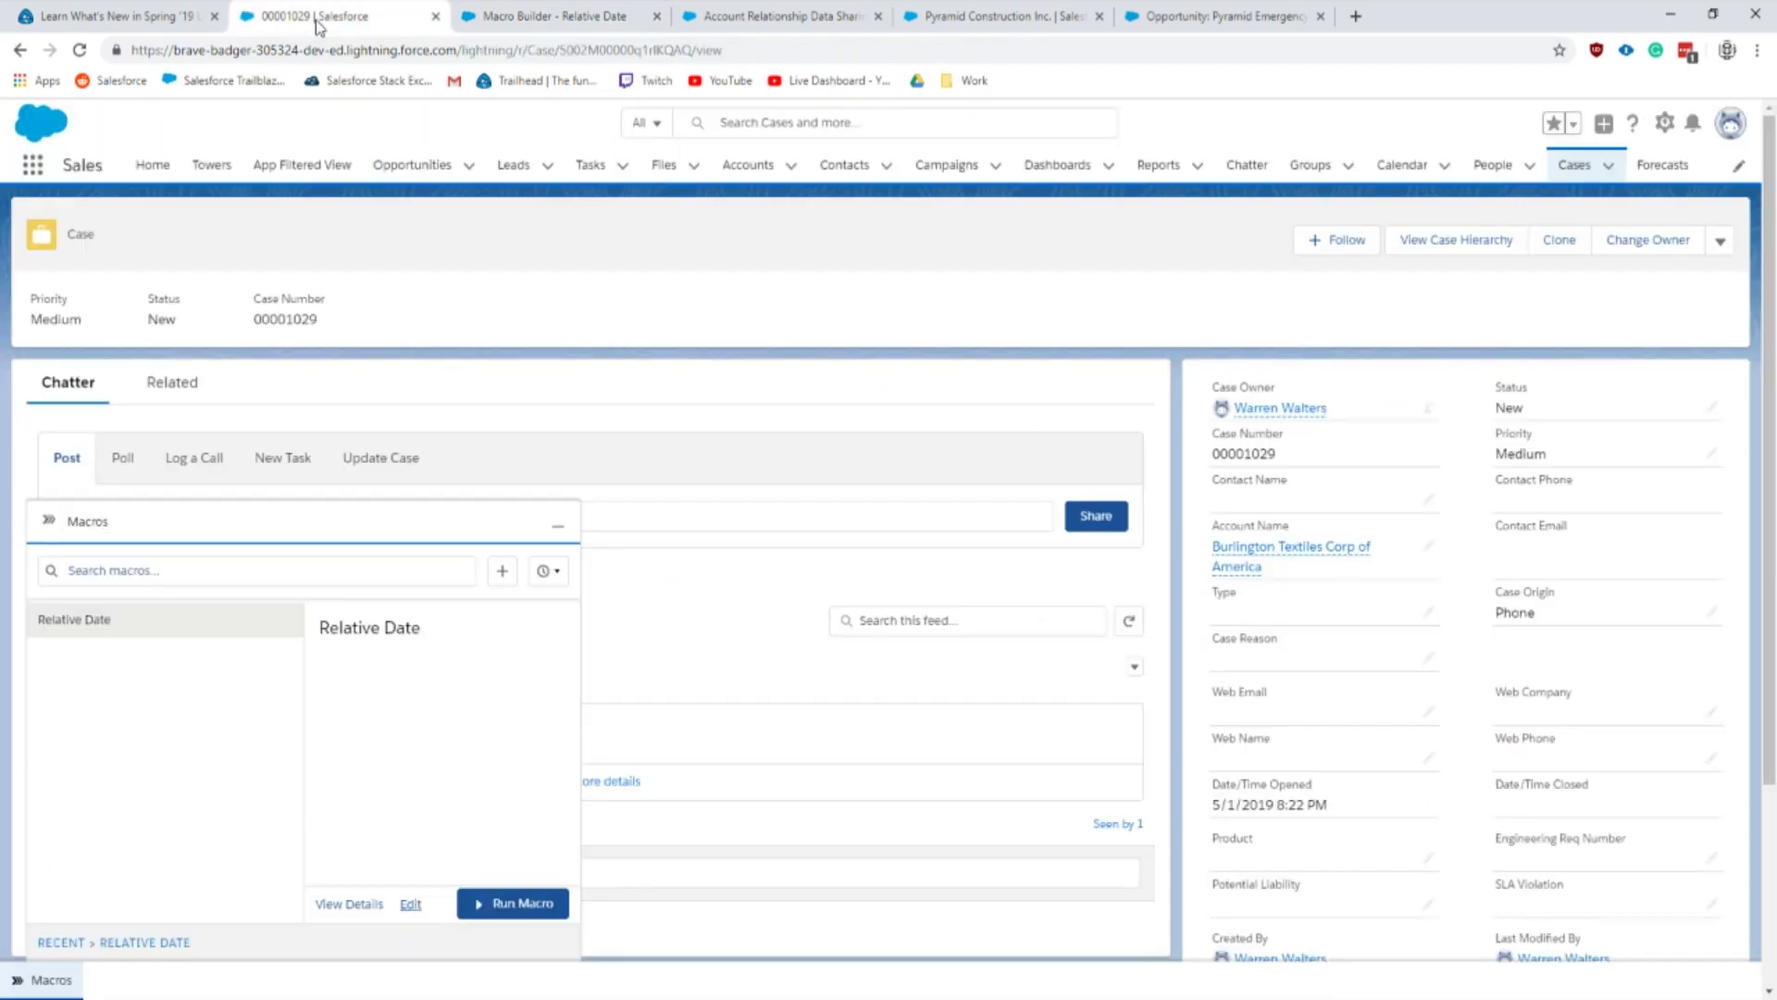
left_click(551, 16)
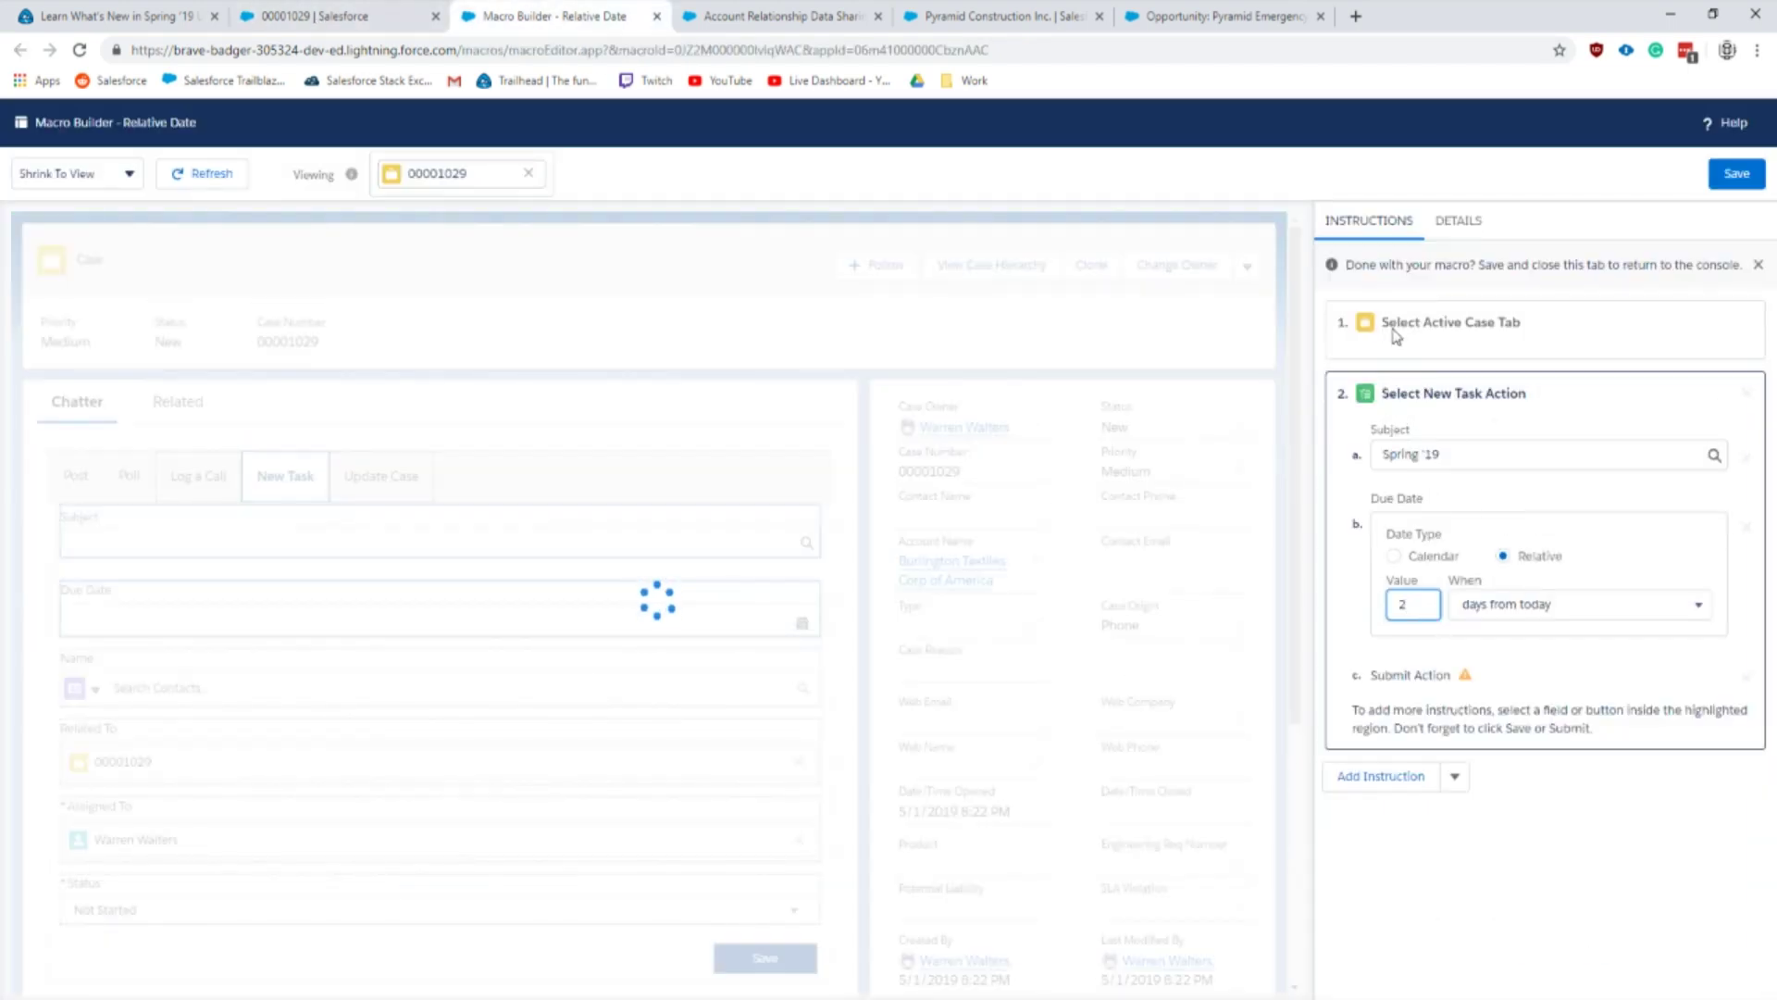
left_click(1403, 414)
Step: Run the Relative Date macro on case 00001029 and open the new Spring '19 task due 5/8/2019
left_click(315, 15)
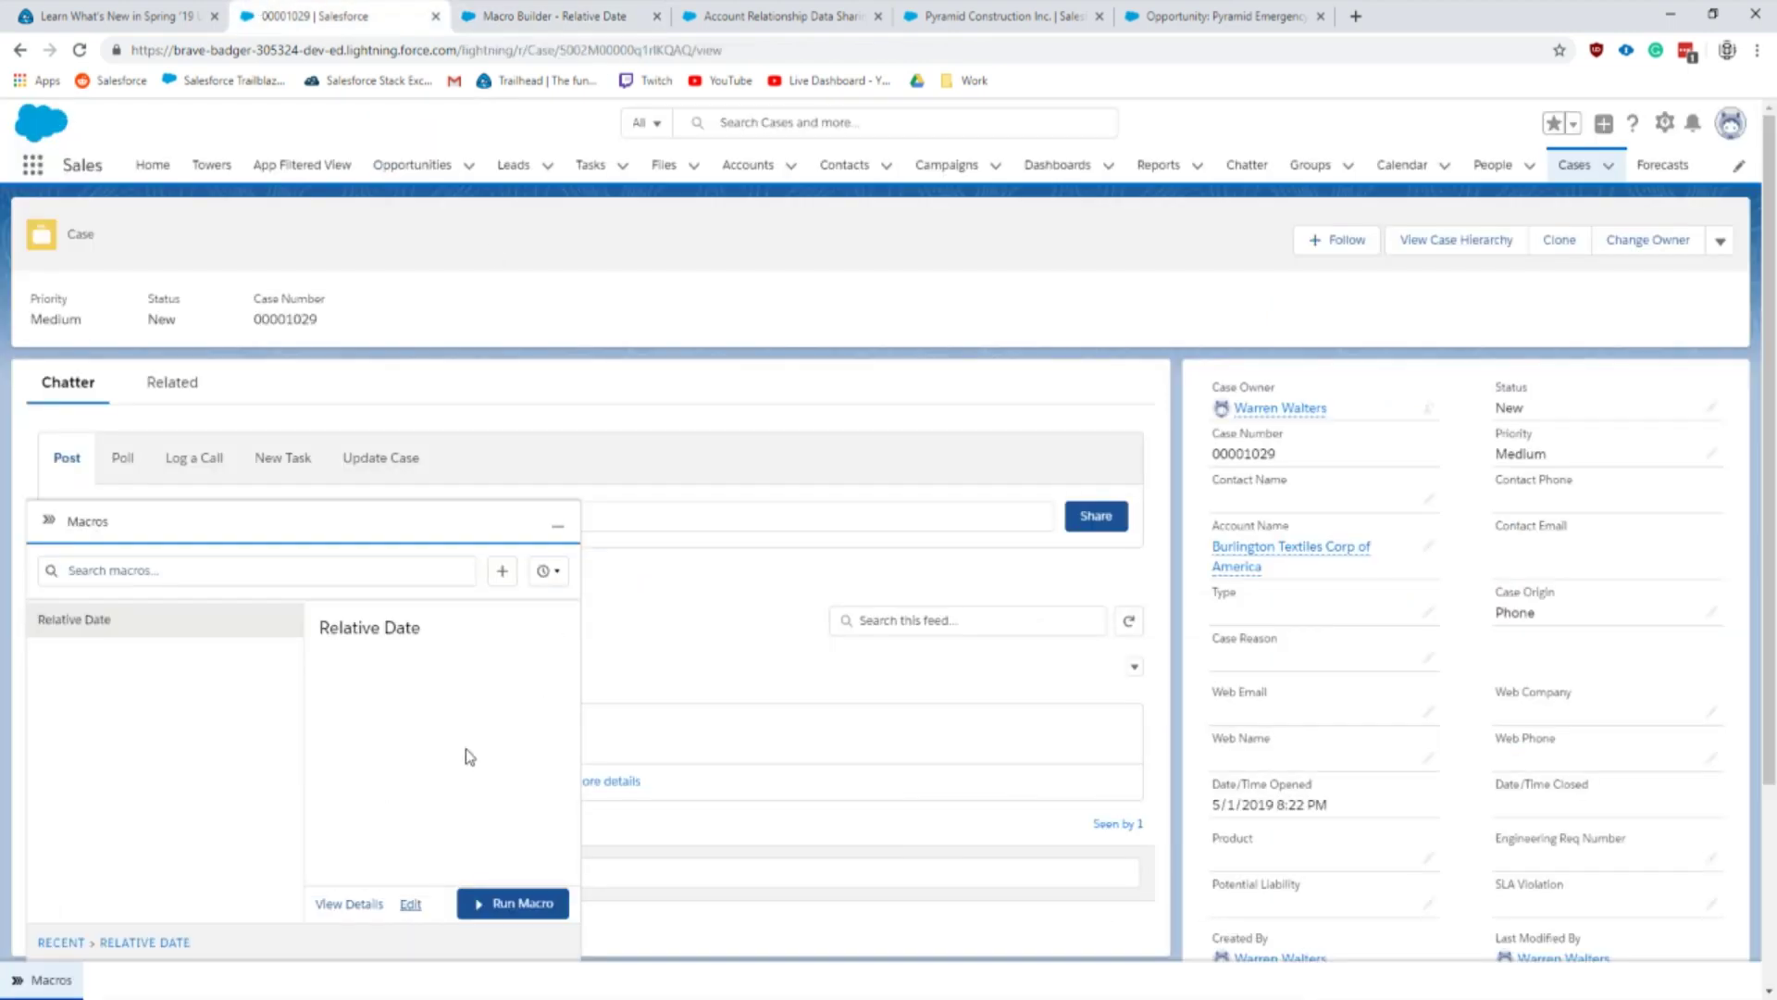
left_click(515, 905)
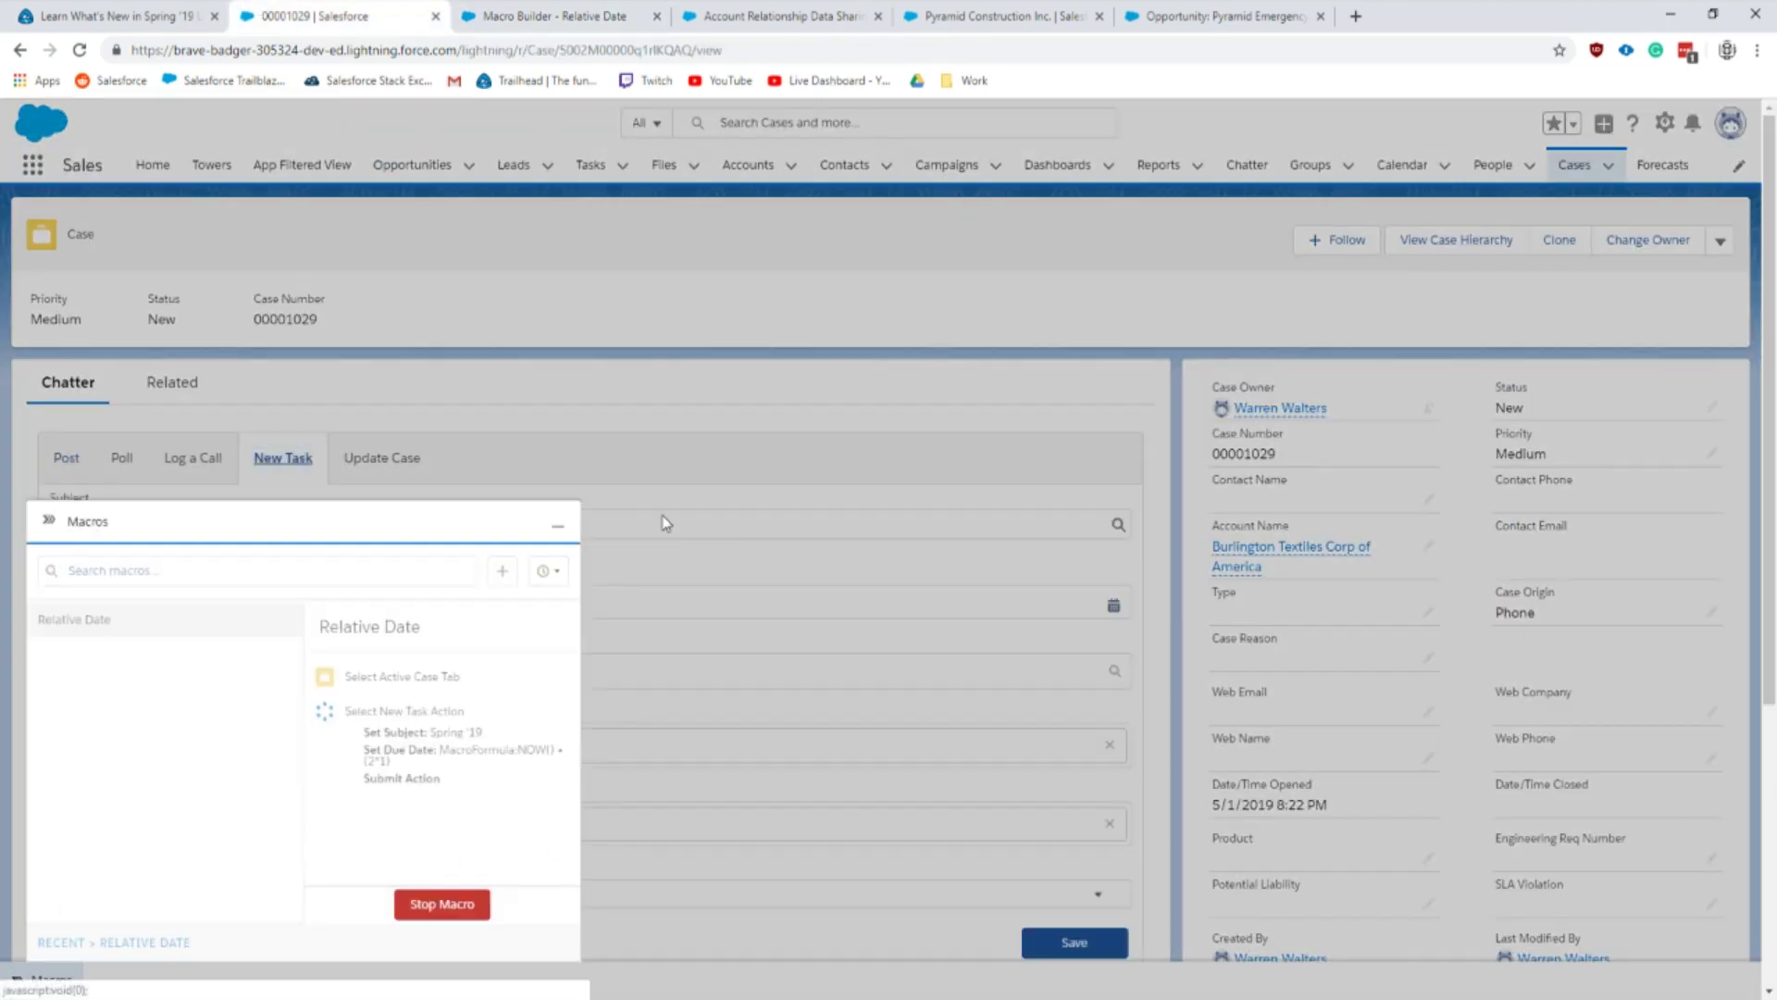
left_click(558, 535)
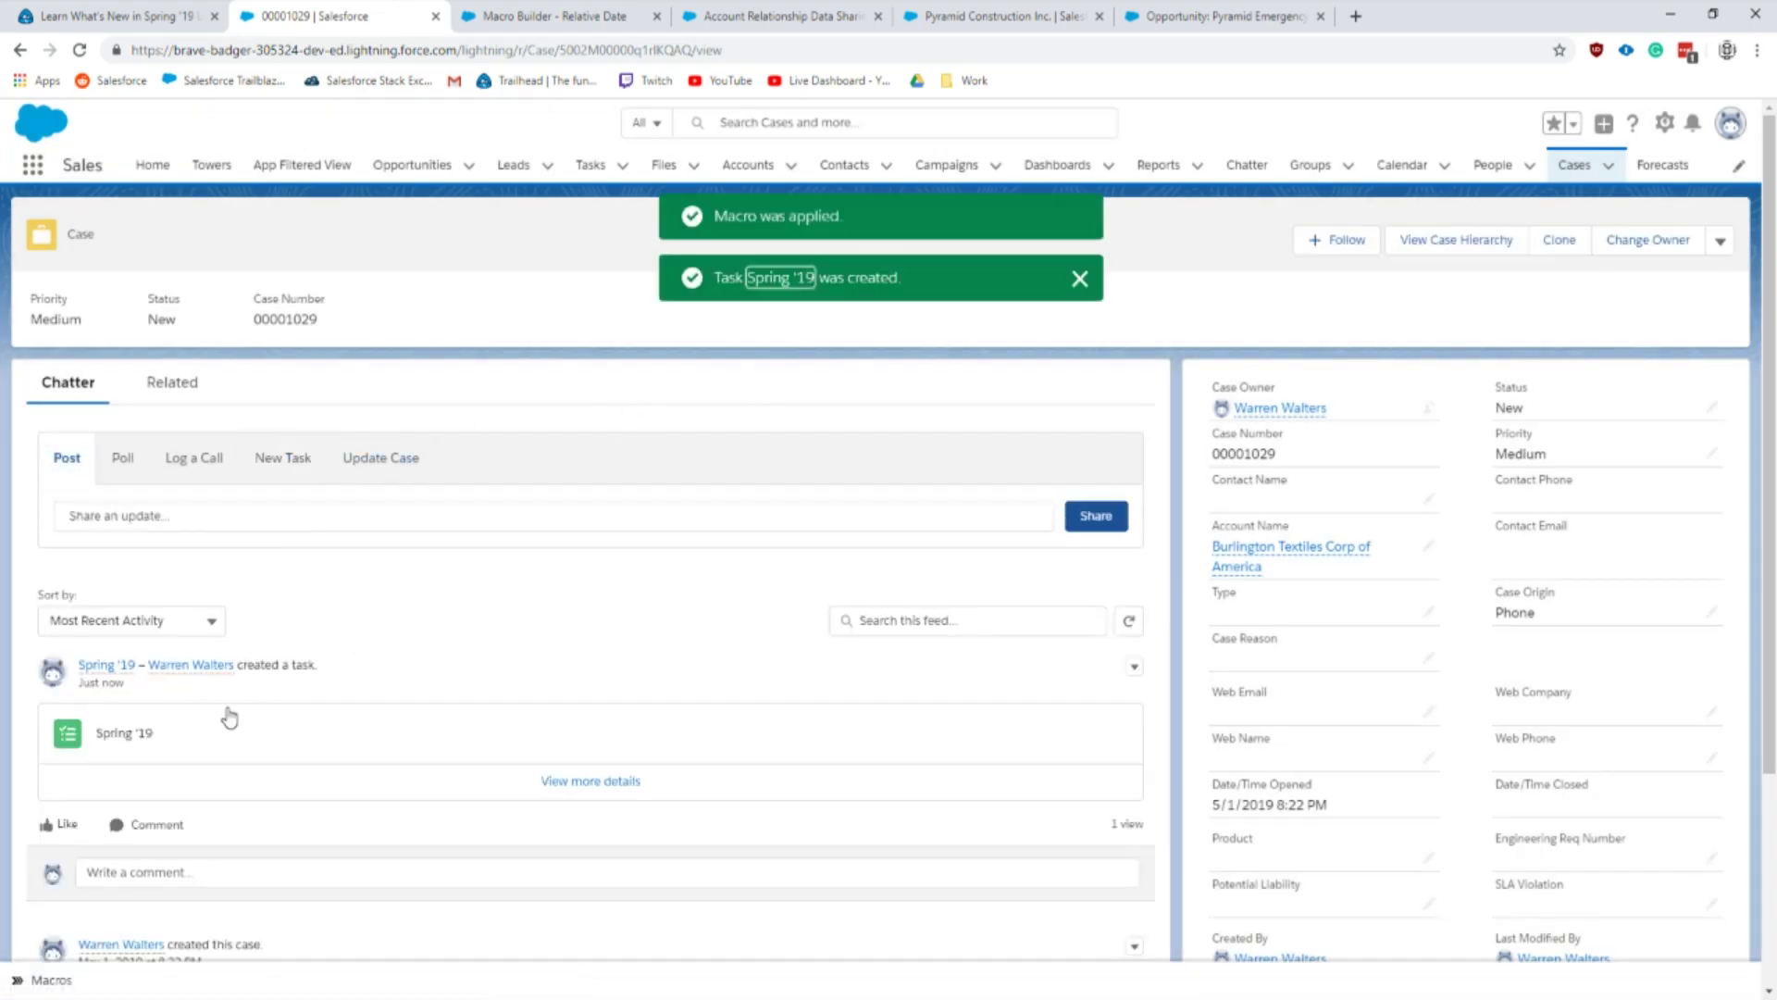
left_click(100, 746)
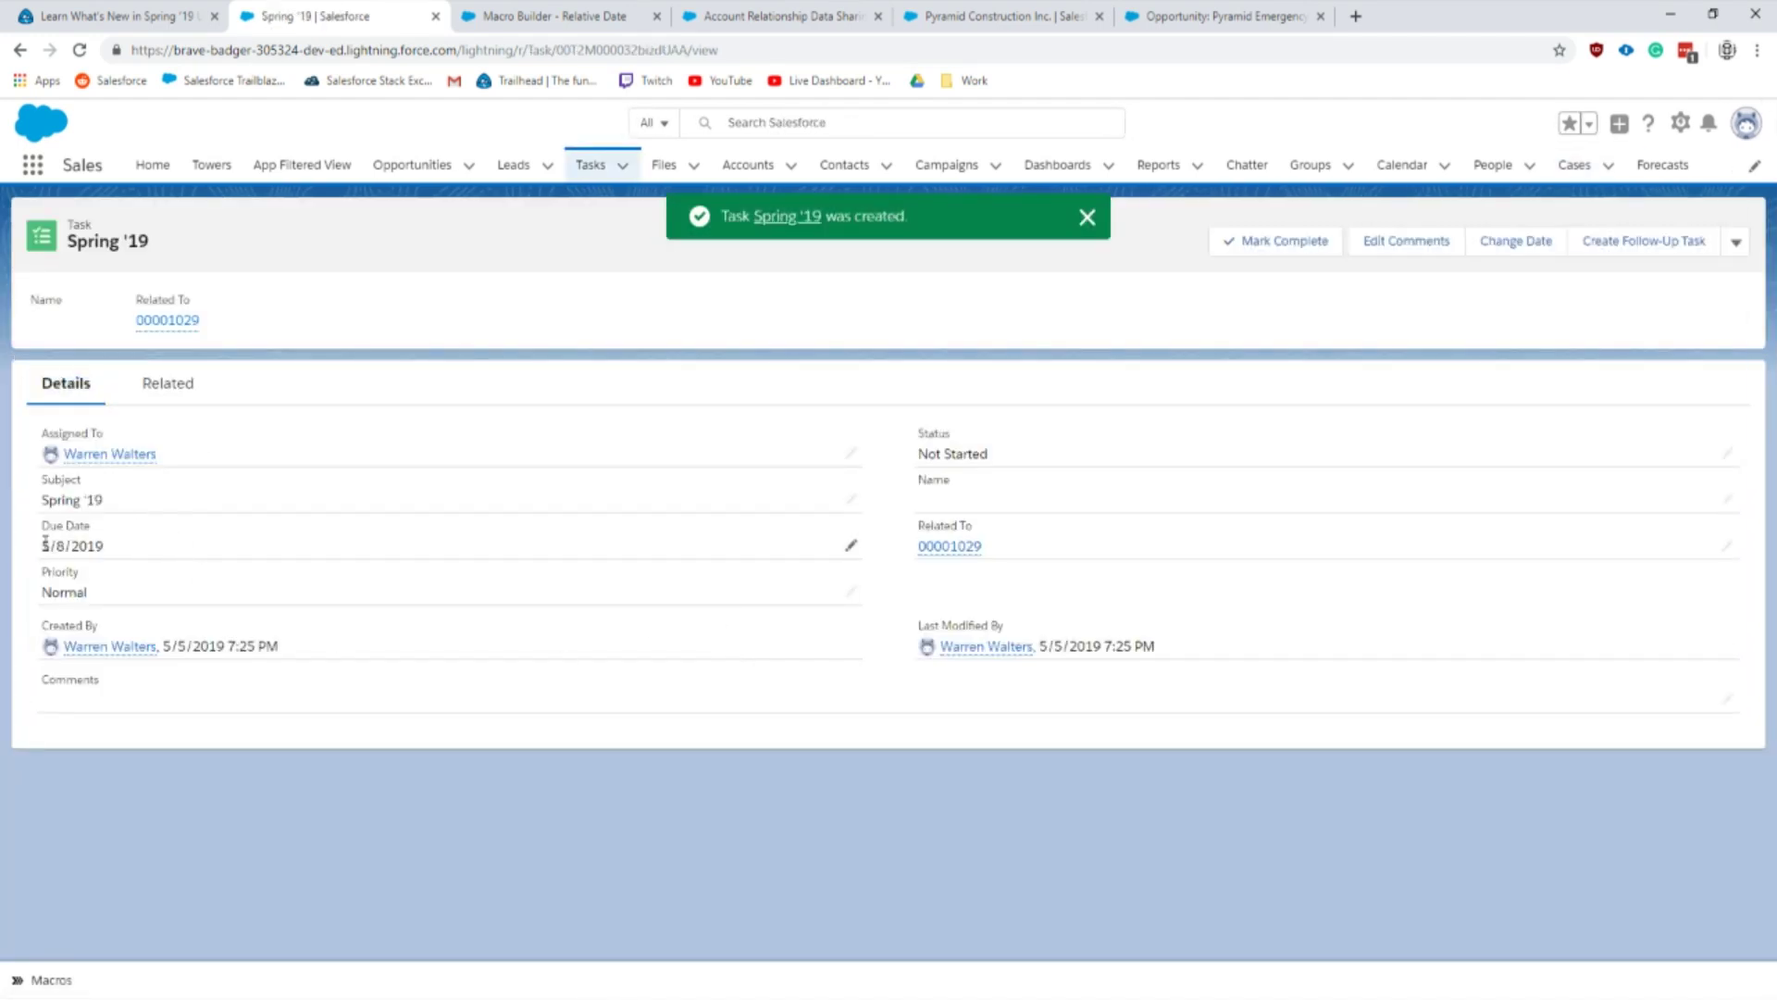
left_click_drag(45, 544, 111, 550)
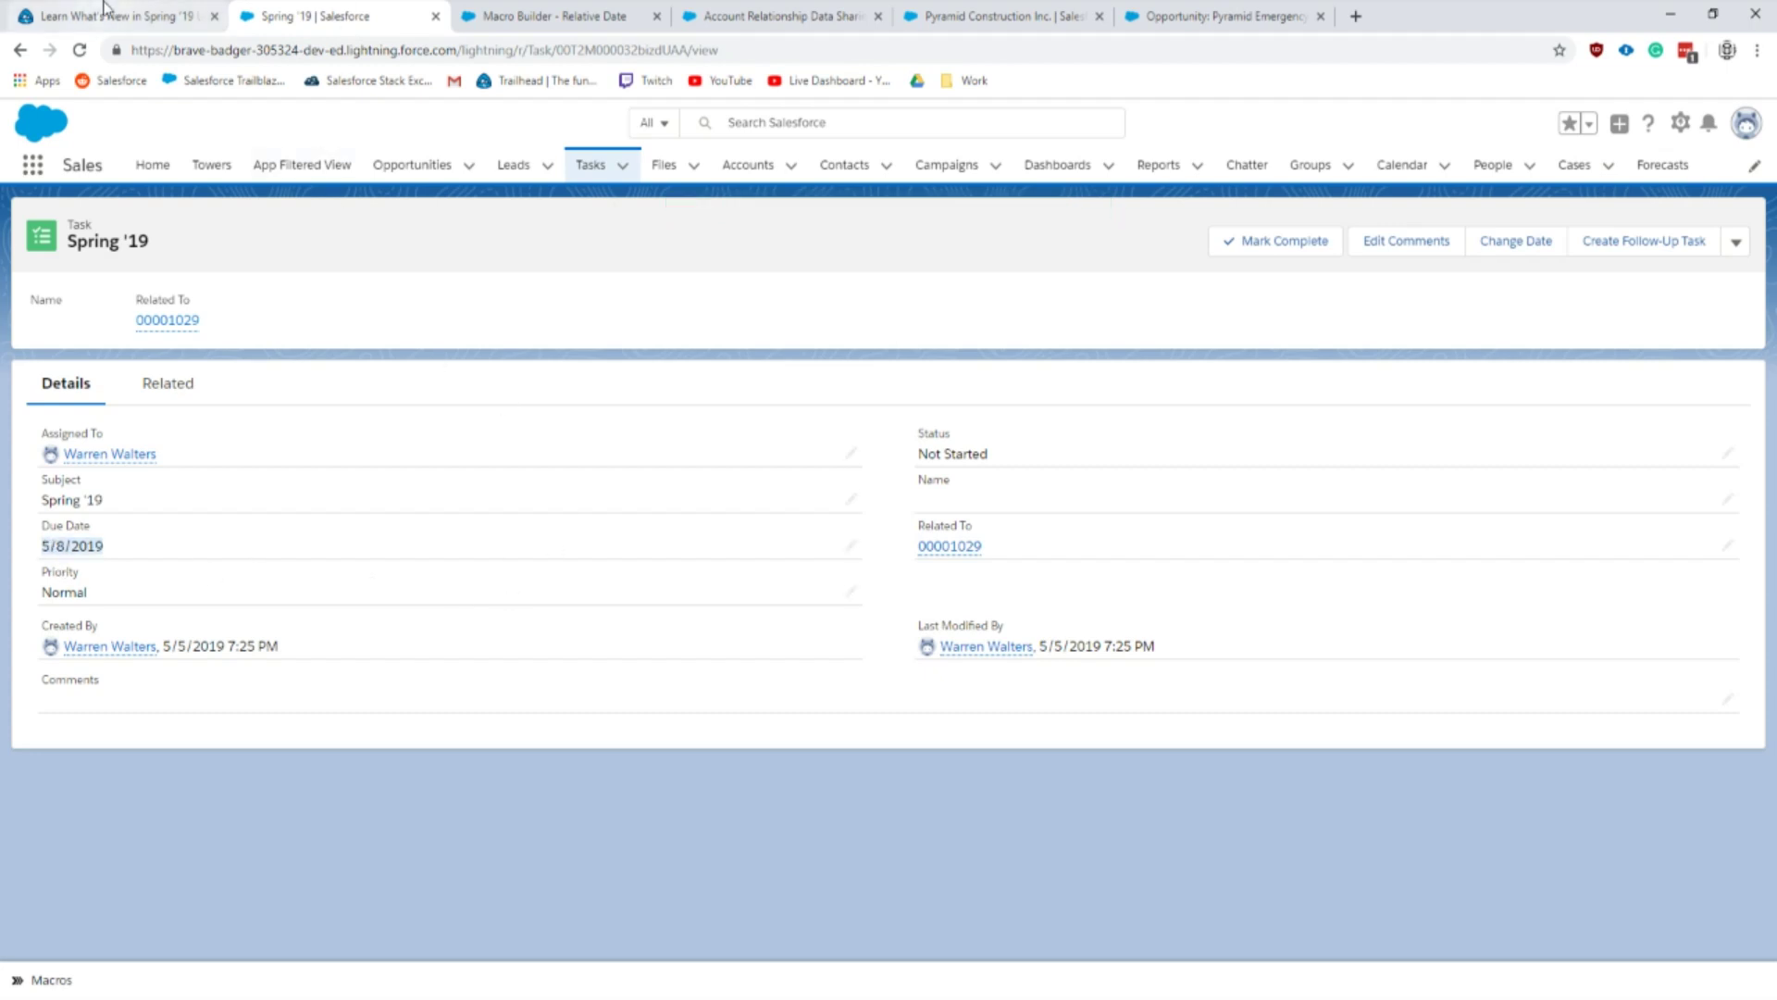
Step: Return to the Learn What's New in Spring '19 module and find the Quiz Complete +100 points card
left_click(157, 15)
scroll(520, 496, "down", 5)
scroll(375, 379, "down", 6)
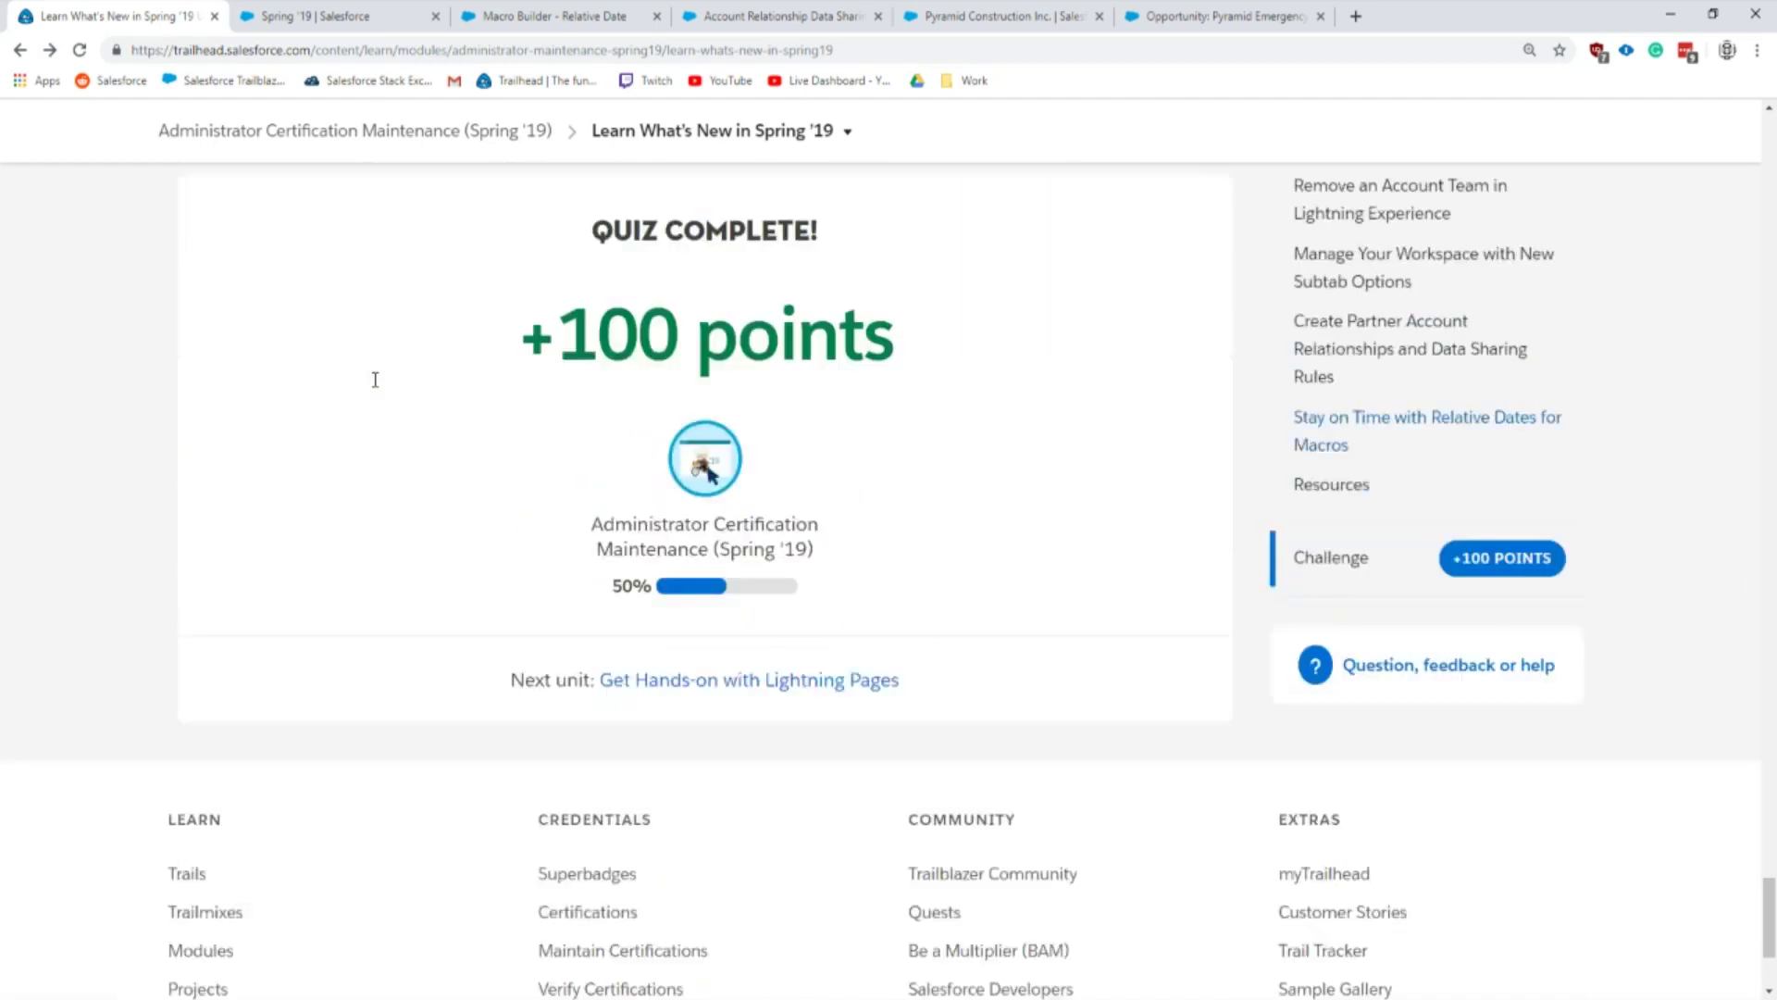
scroll(505, 517, "up", 4)
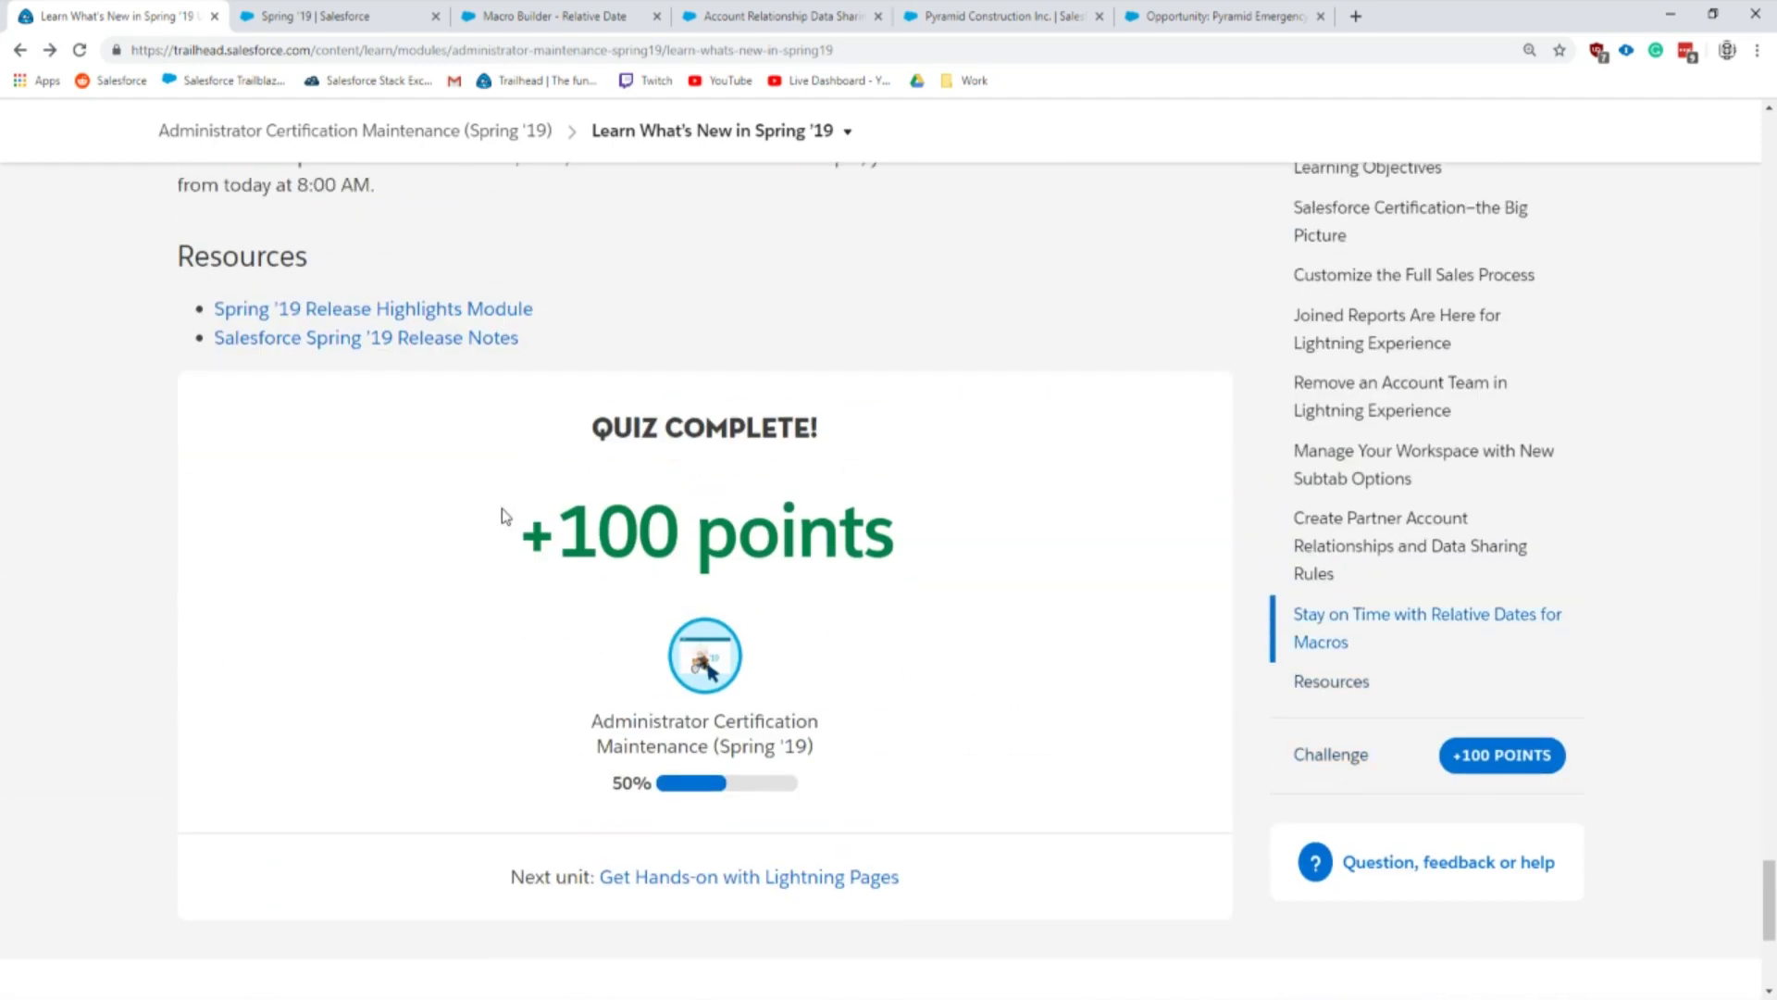